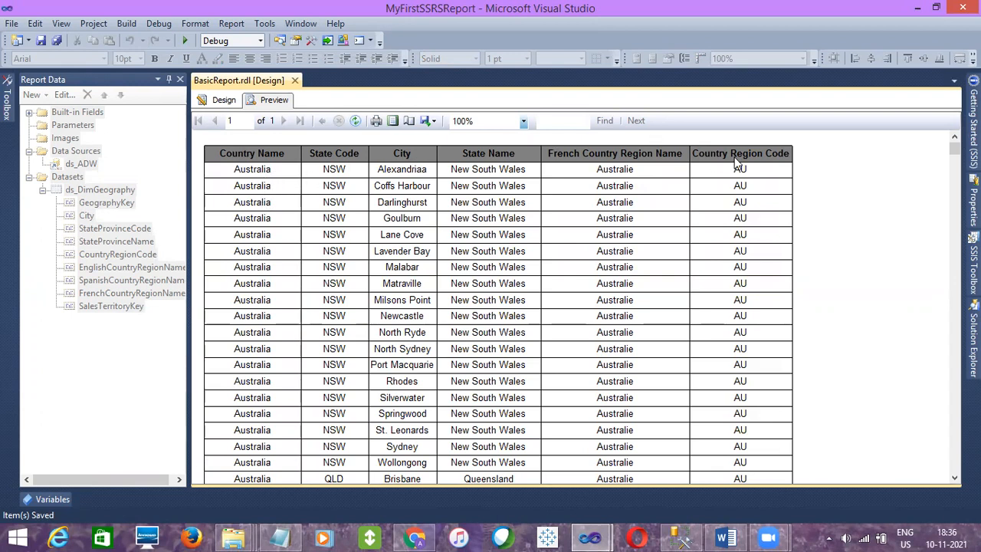
Step: Examine the SQL query behind the ds_DimGeography dataset in the BasicReport design, leaving it unedited, and list the dataset's fields
mouse_move(953, 154)
mouse_down()
mouse_move(953, 306)
mouse_move(953, 150)
mouse_up()
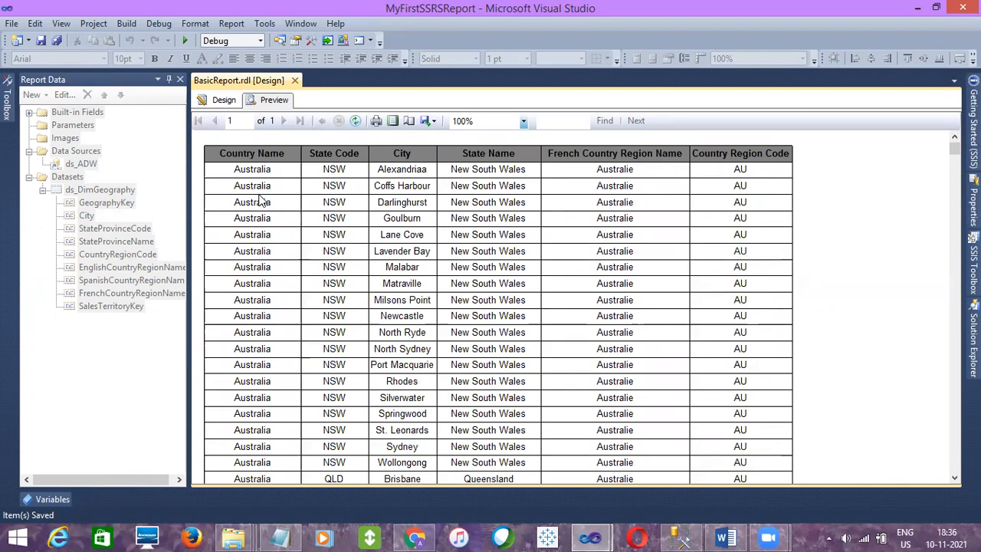
click(225, 98)
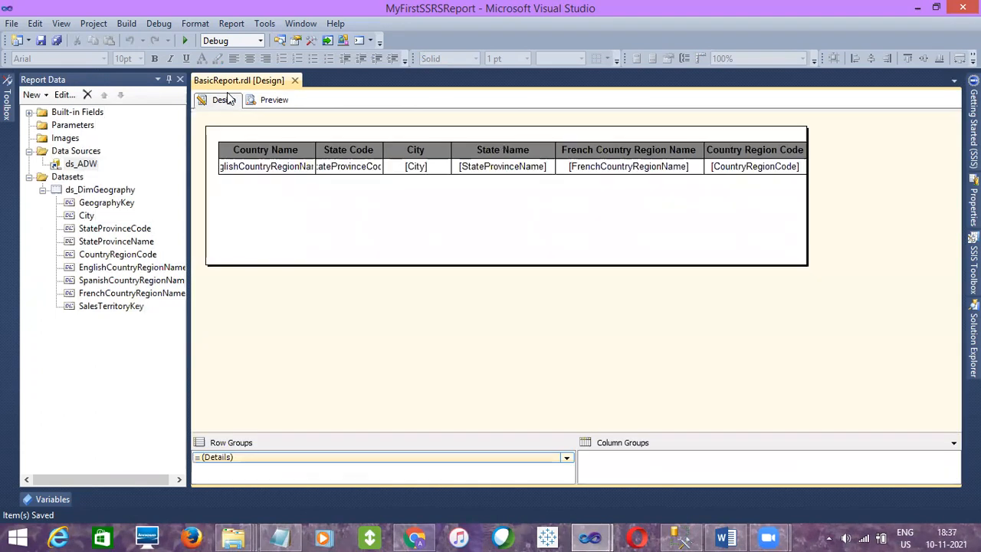
click(78, 178)
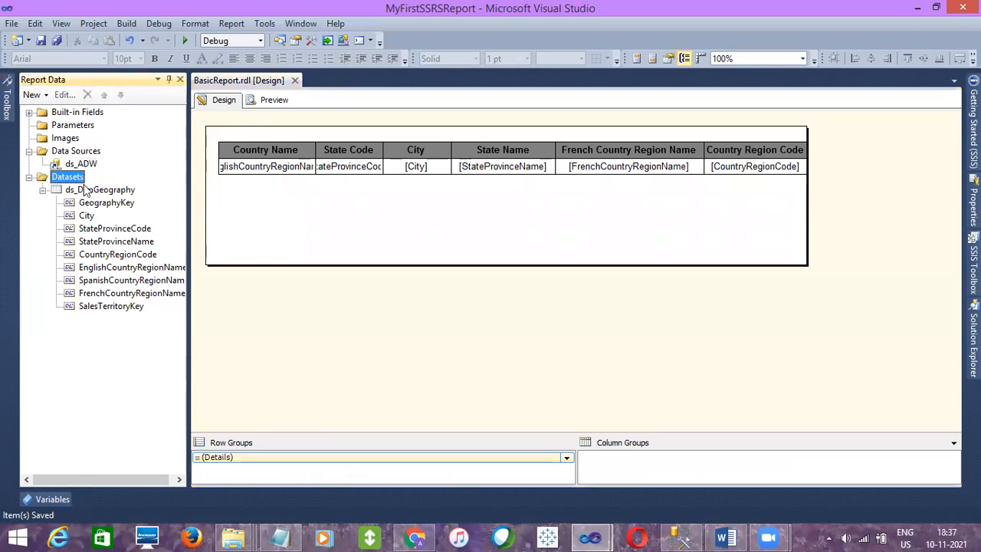
double_click(86, 190)
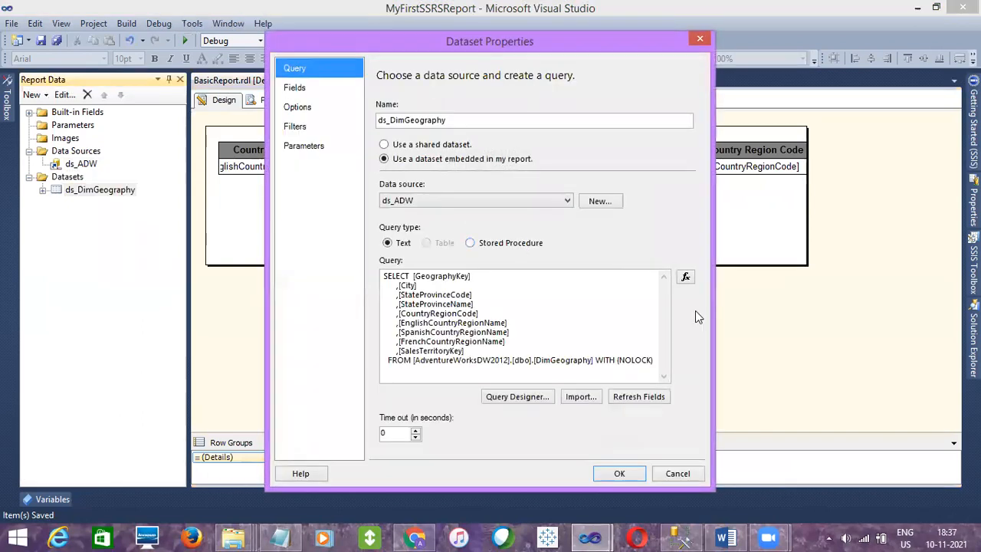
click(653, 359)
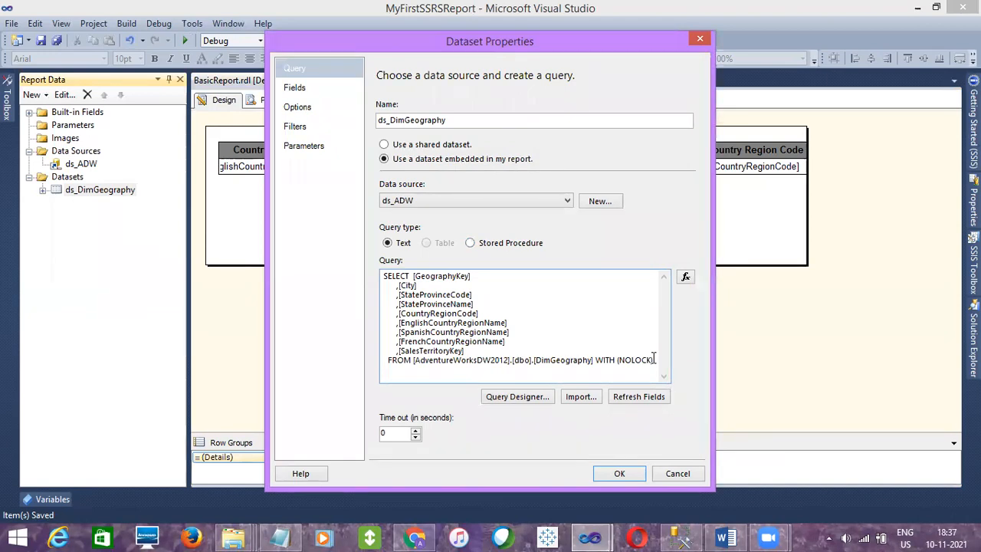
click(663, 469)
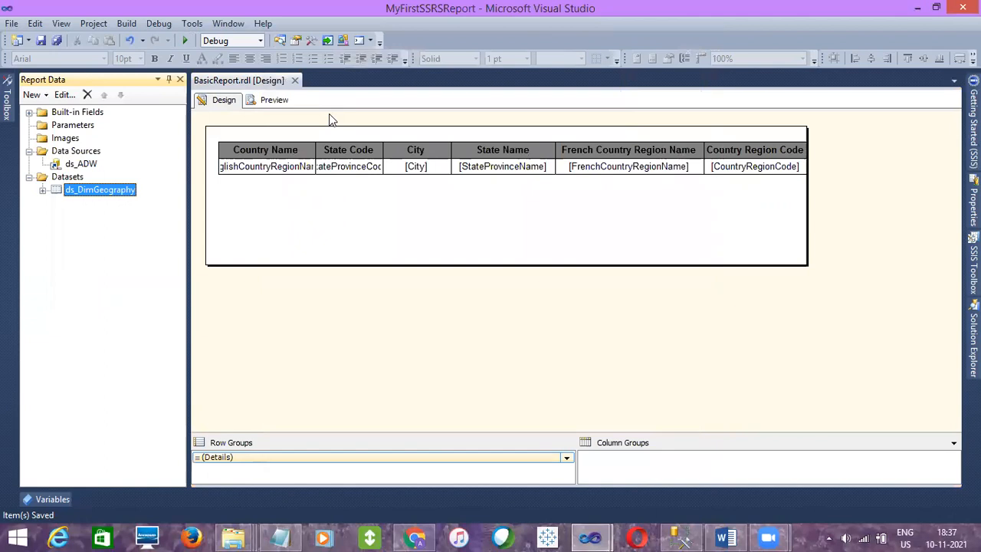
click(43, 190)
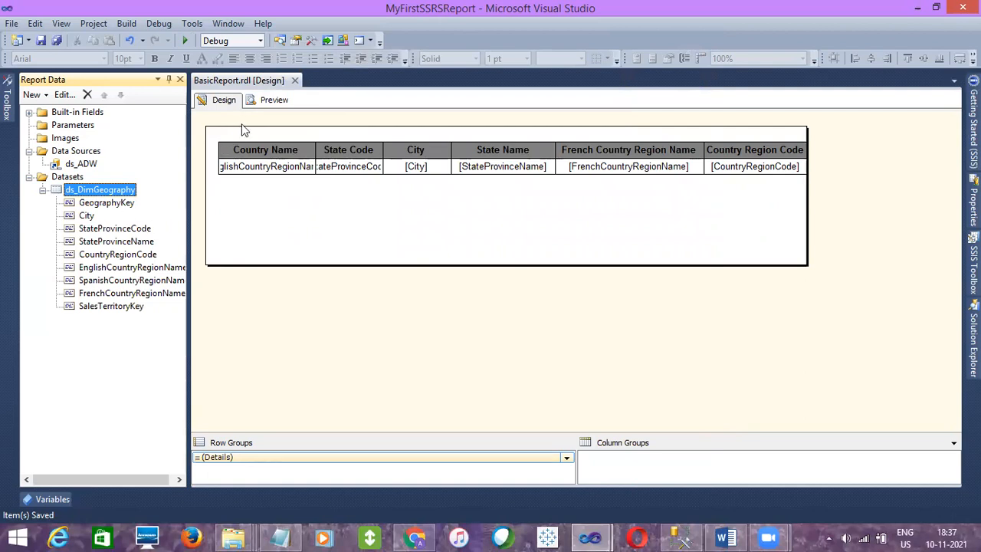
Step: Preview the BasicReport table output and return to its design layout to check the country name detail cell
click(272, 101)
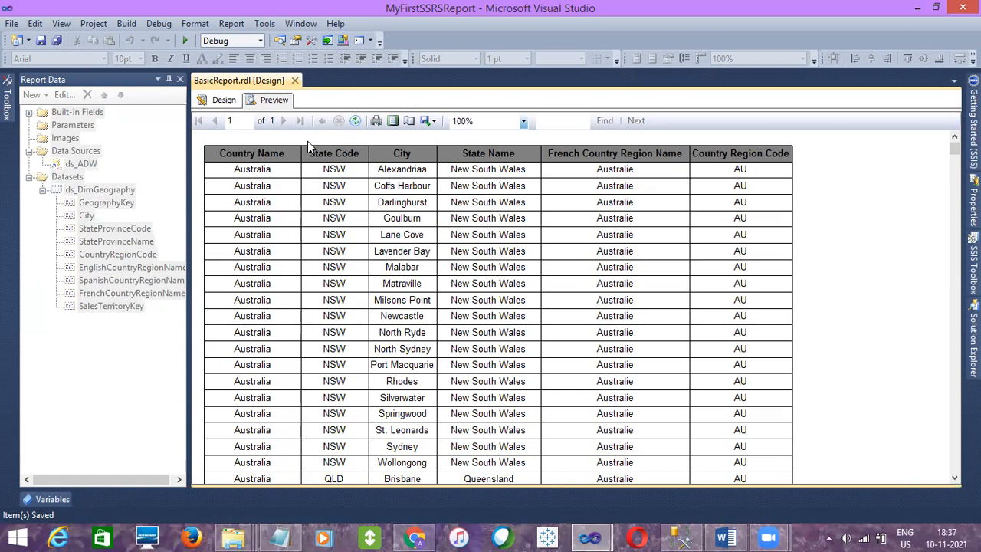
click(225, 106)
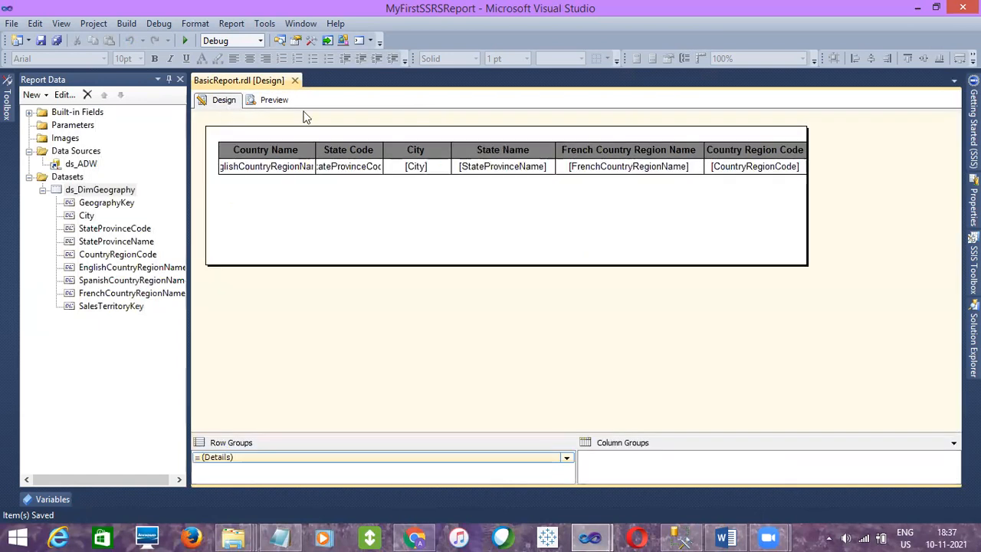
click(252, 172)
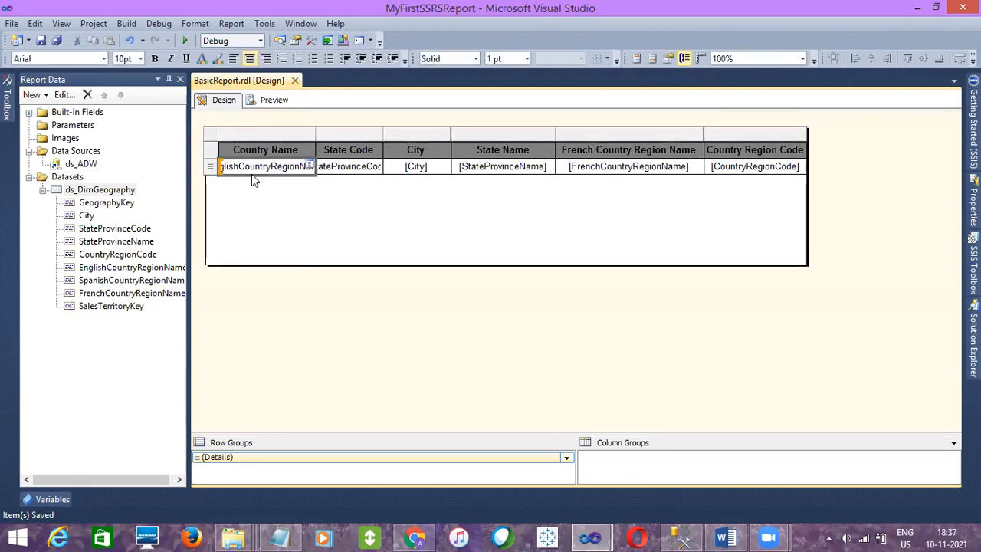
click(269, 326)
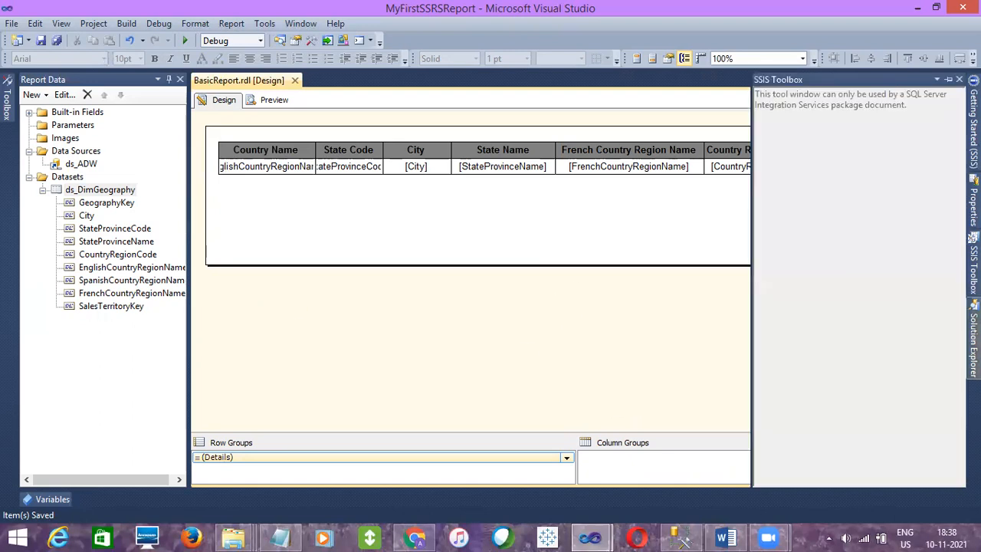
Step: Copy the BasicReport.rdl report in the MyFirstSSRSReport project
click(974, 337)
right_click(834, 178)
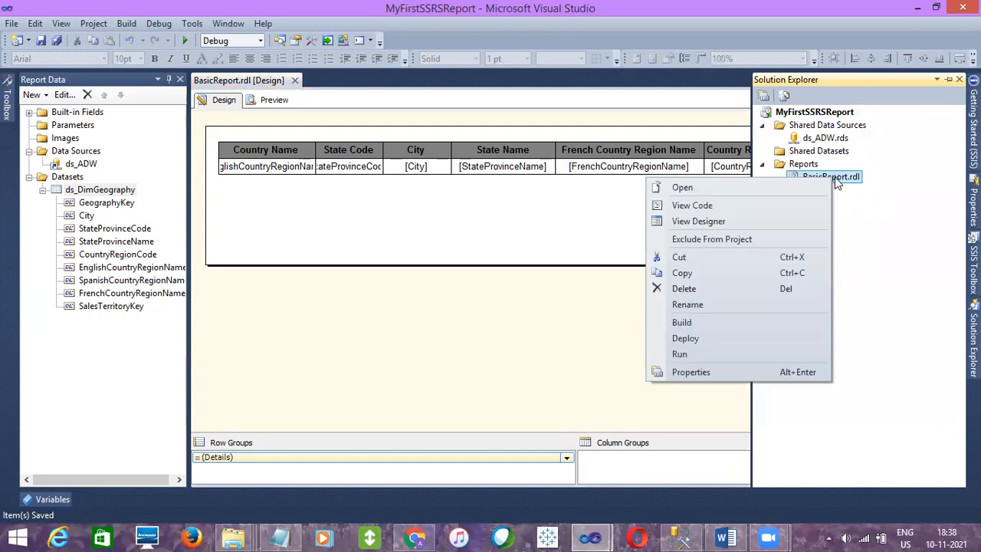
click(701, 273)
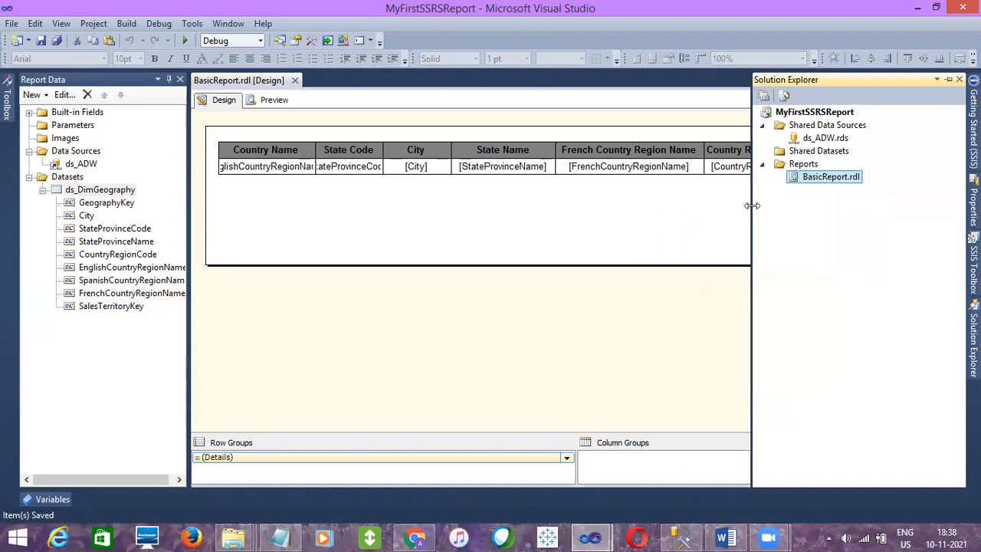
click(800, 166)
right_click(799, 168)
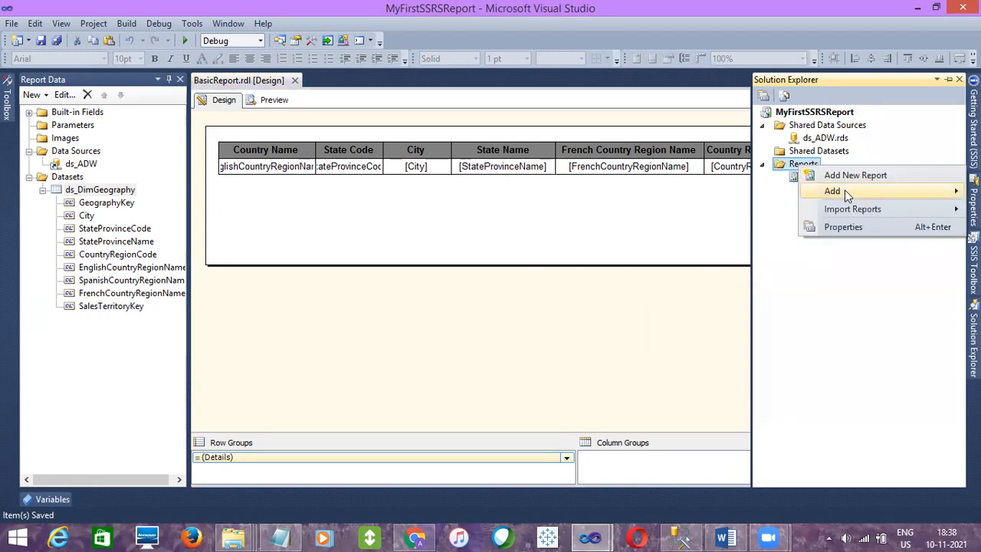
mouse_move(845, 190)
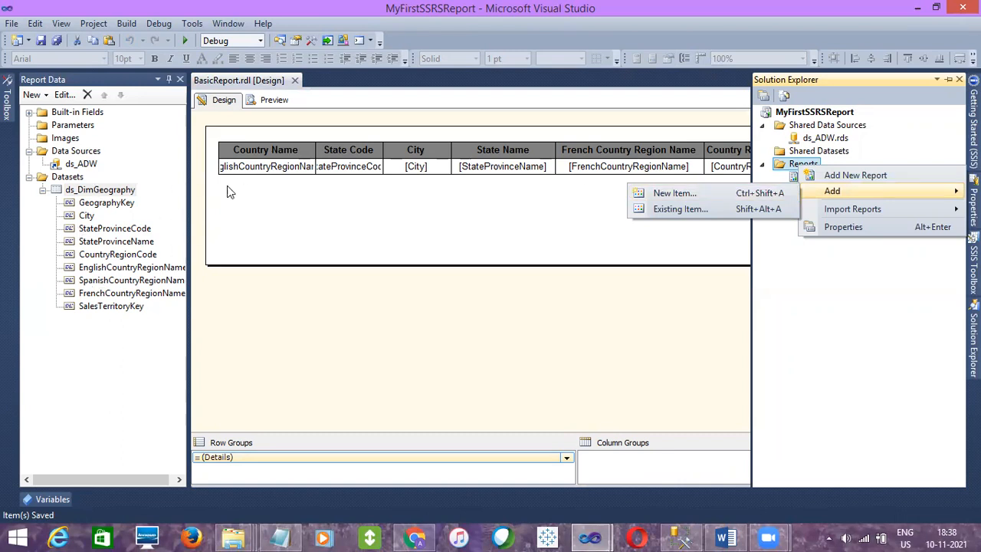
click(286, 149)
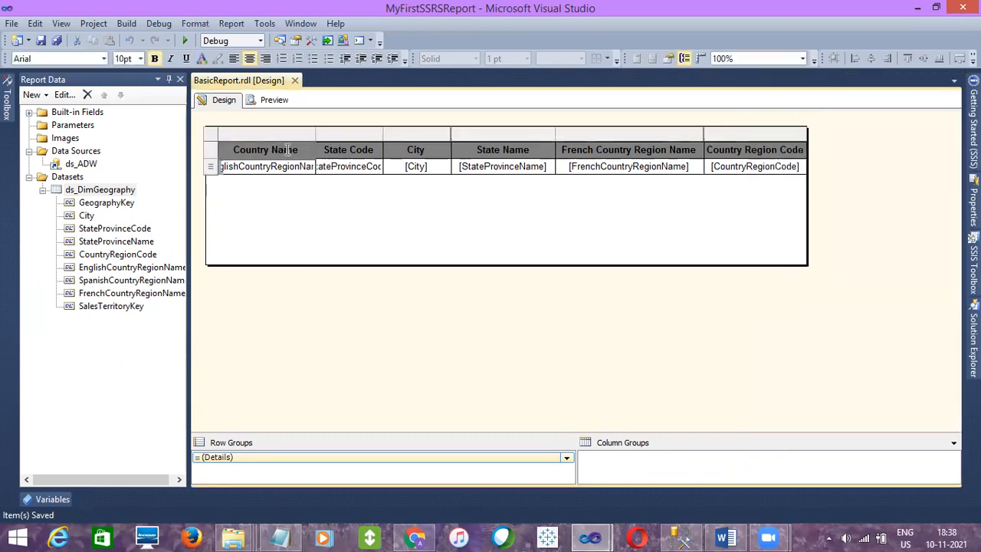
click(331, 168)
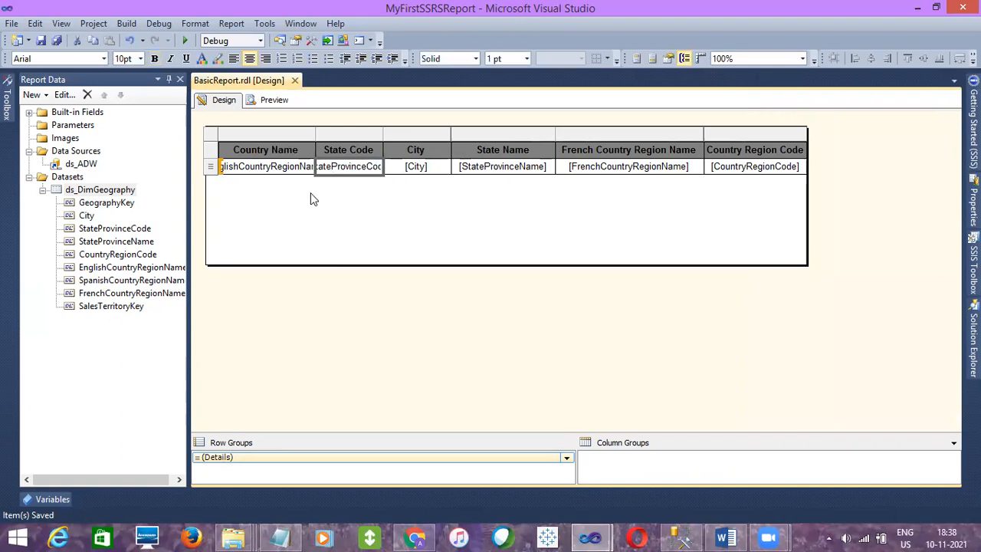
click(277, 172)
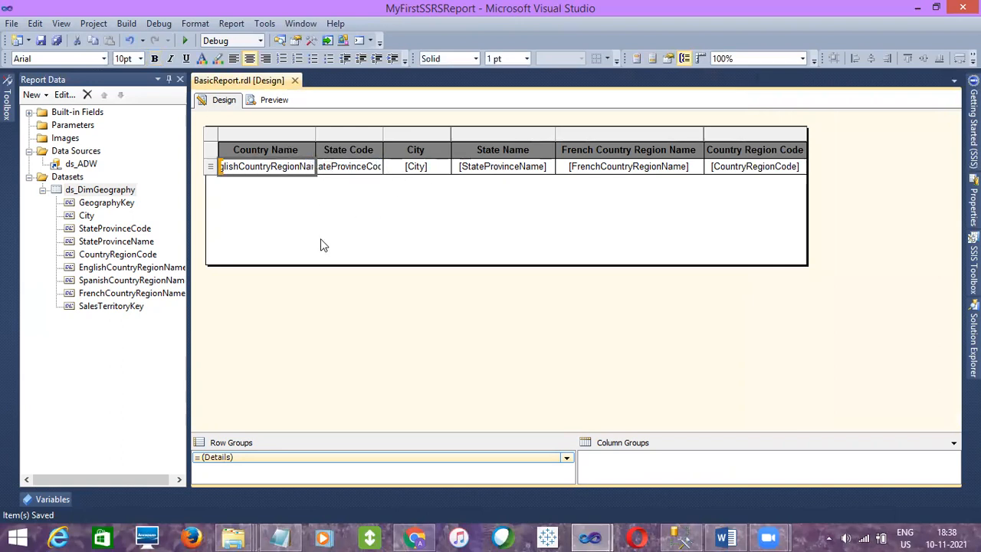
click(462, 134)
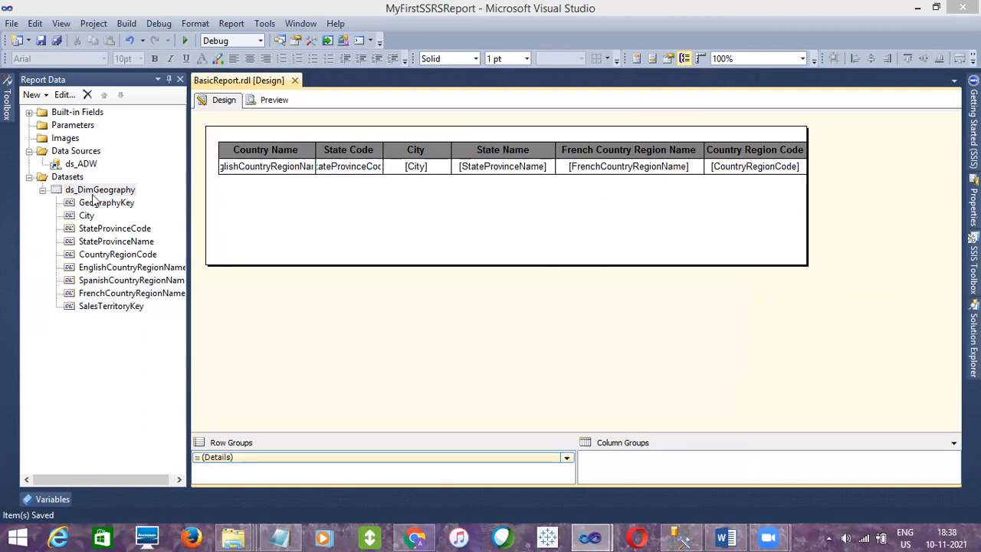
Step: Paste the copied report into the project's Reports folder and open the duplicate in the designer
click(974, 341)
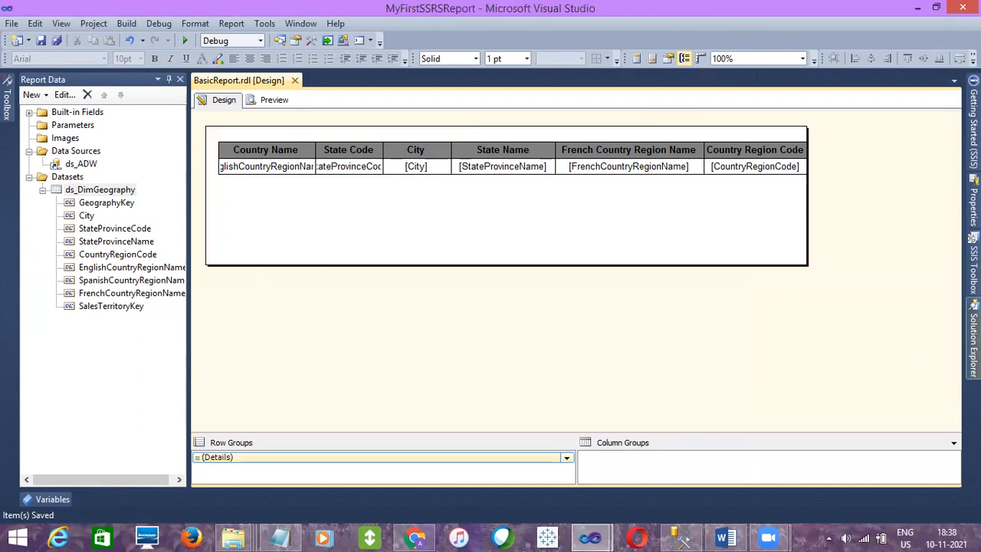
click(803, 164)
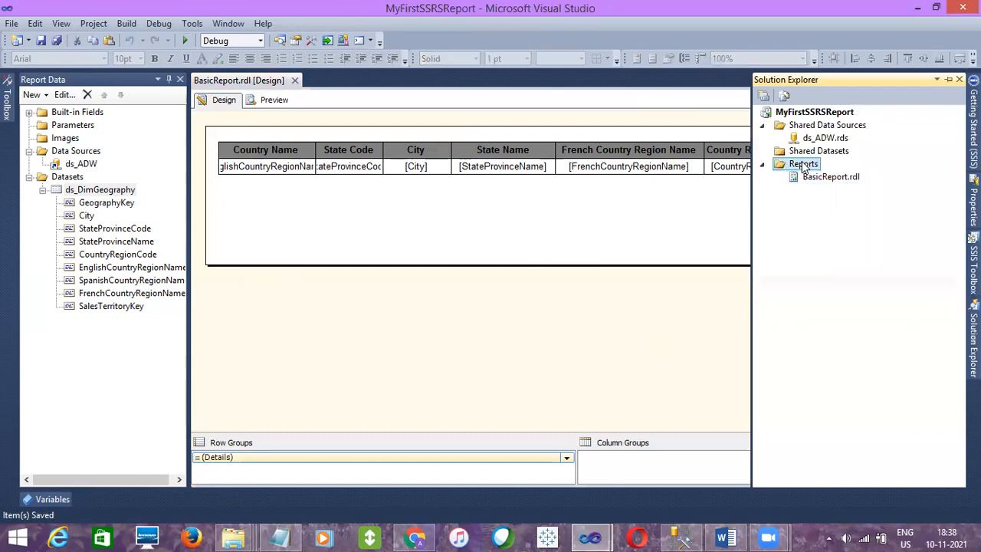
key(ctrl+v)
click(843, 190)
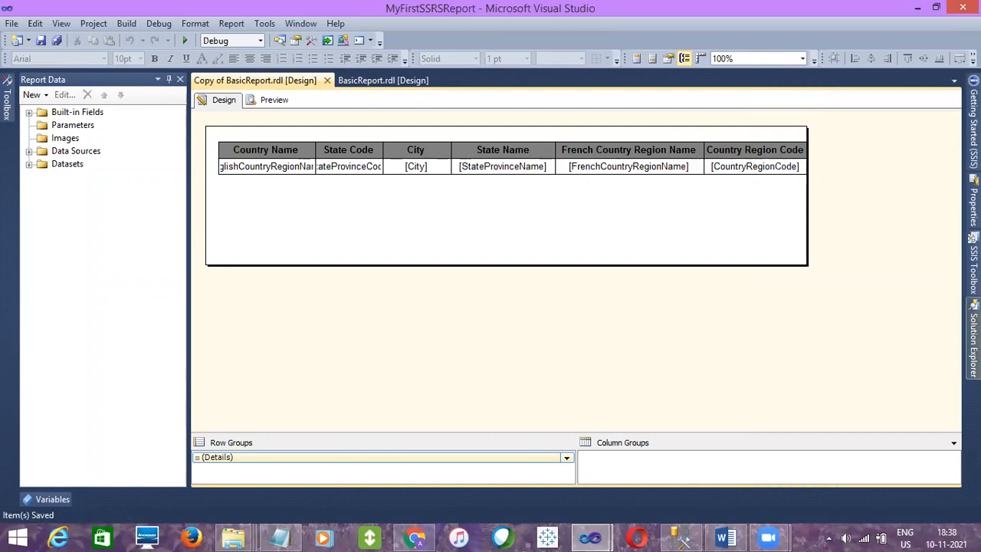
Step: Rename the duplicated report file as "Parametrised Report.rdl"
mouse_move(974, 337)
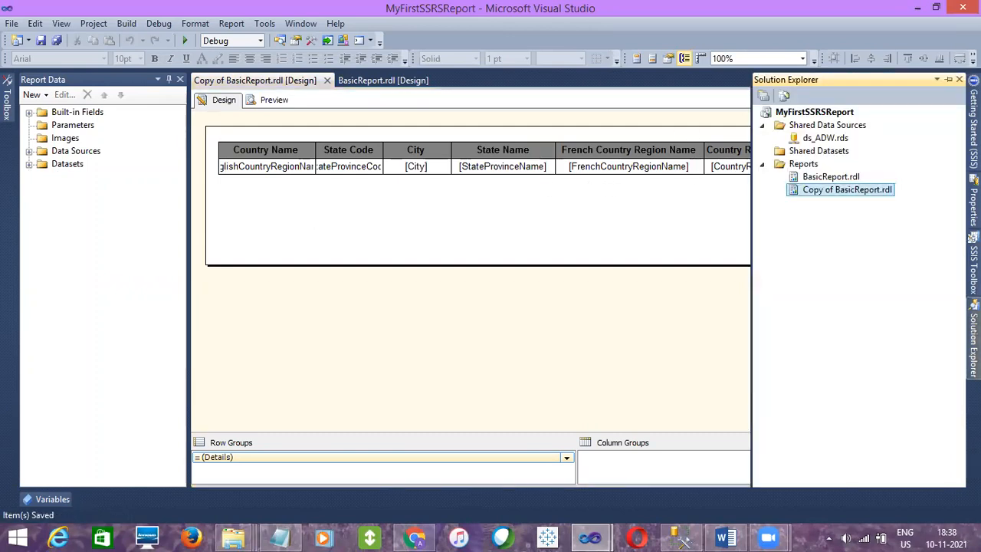
click(856, 190)
triple_click(859, 192)
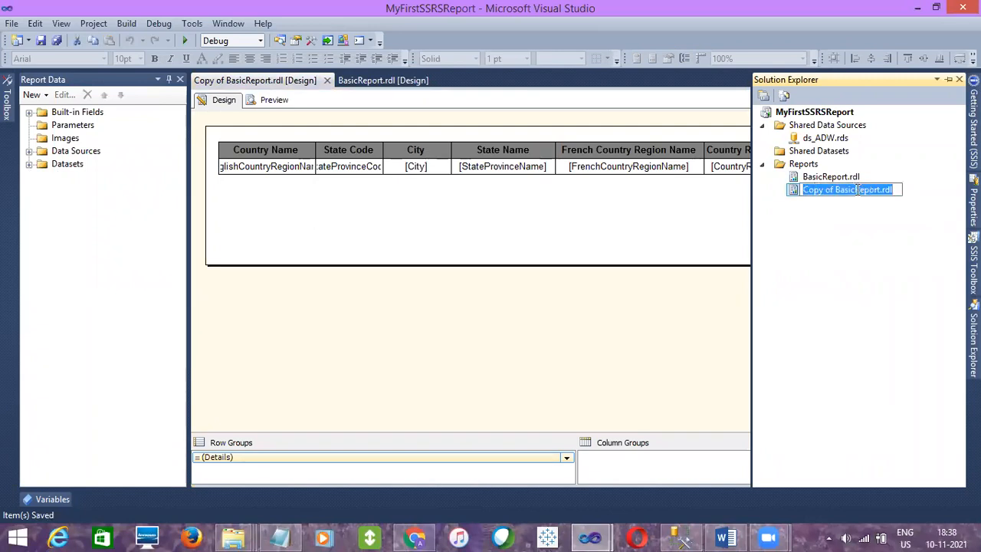
drag(855, 190, 802, 190)
text(Parametrised)
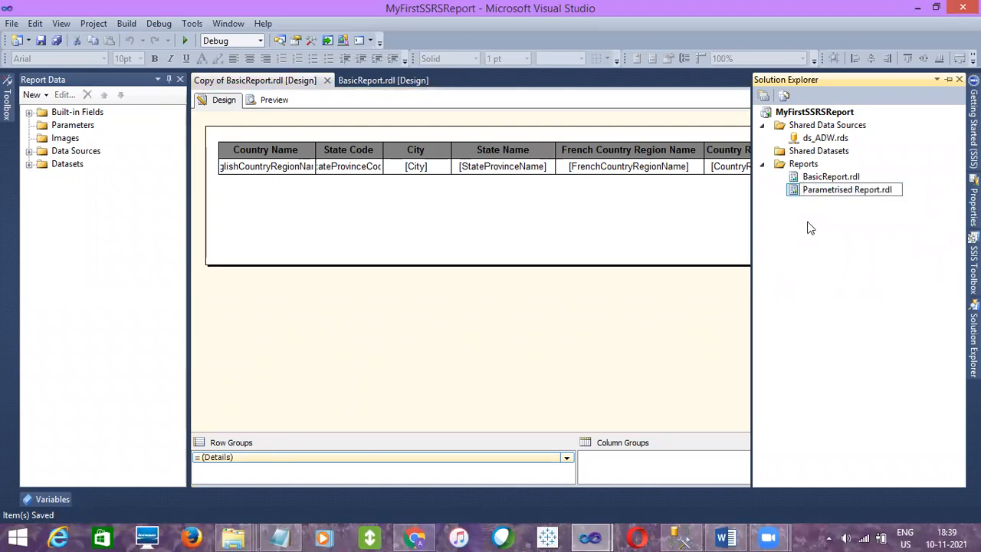
click(626, 350)
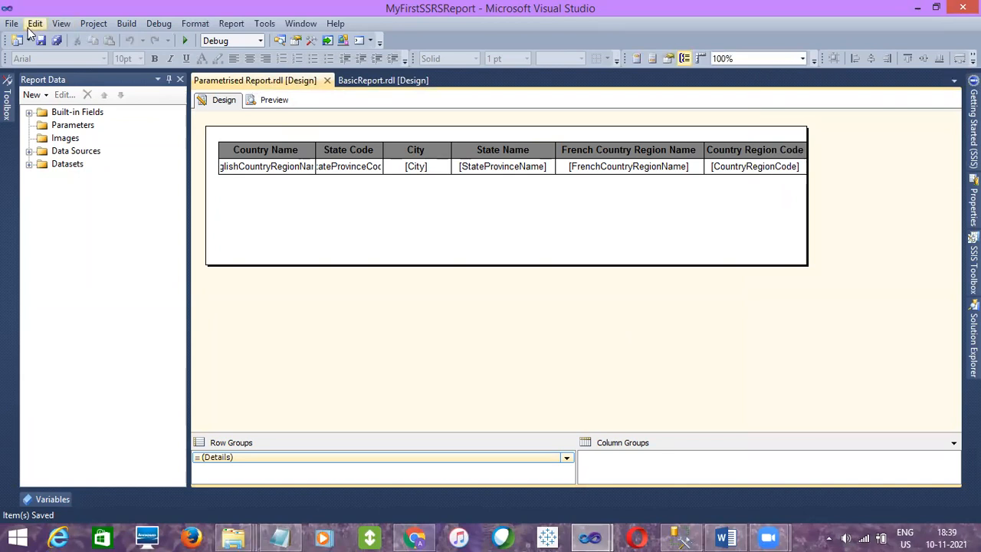
Step: Copy the full query text of the ds_DimGeography dataset in Parametrised Report, closing its properties without changes
click(29, 151)
click(31, 177)
double_click(98, 190)
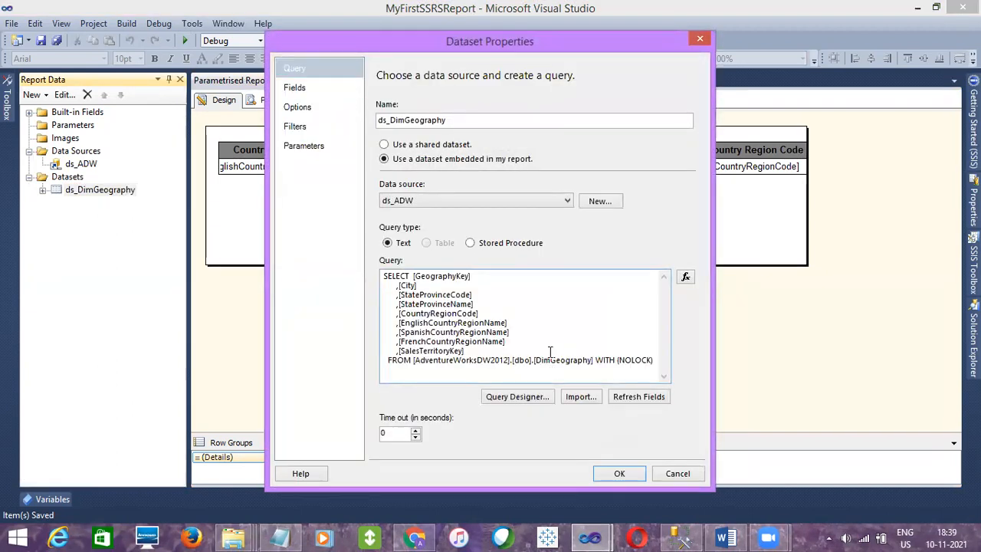
key(ctrl+a)
key(ctrl+c)
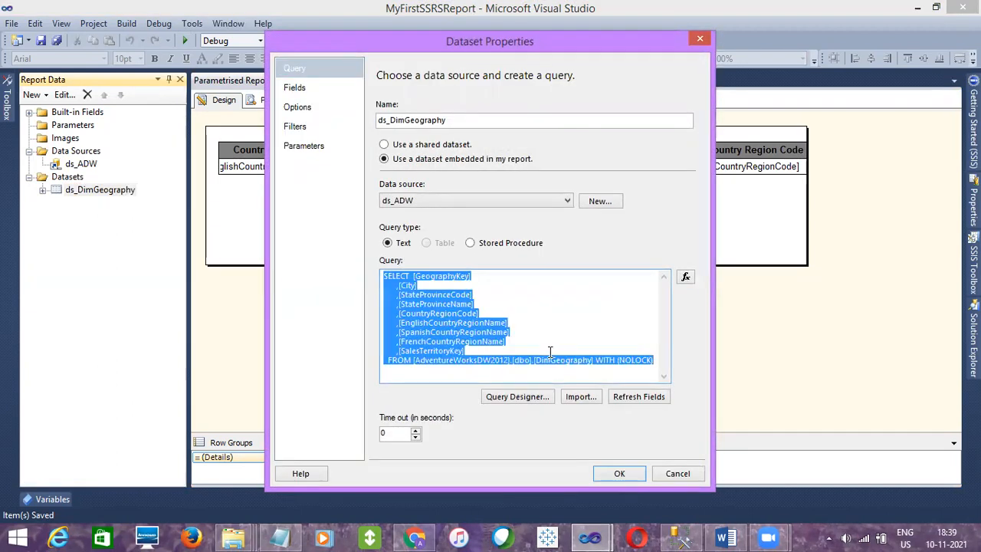
click(678, 473)
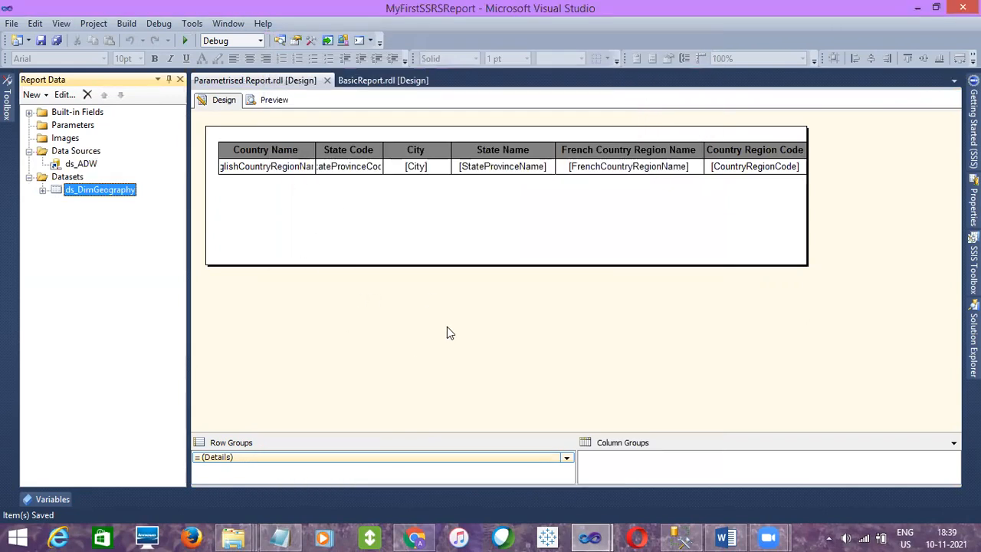
Step: Switch to SQL Server Management Studio, paste the copied DimGeography query into a new query window and run it
click(667, 535)
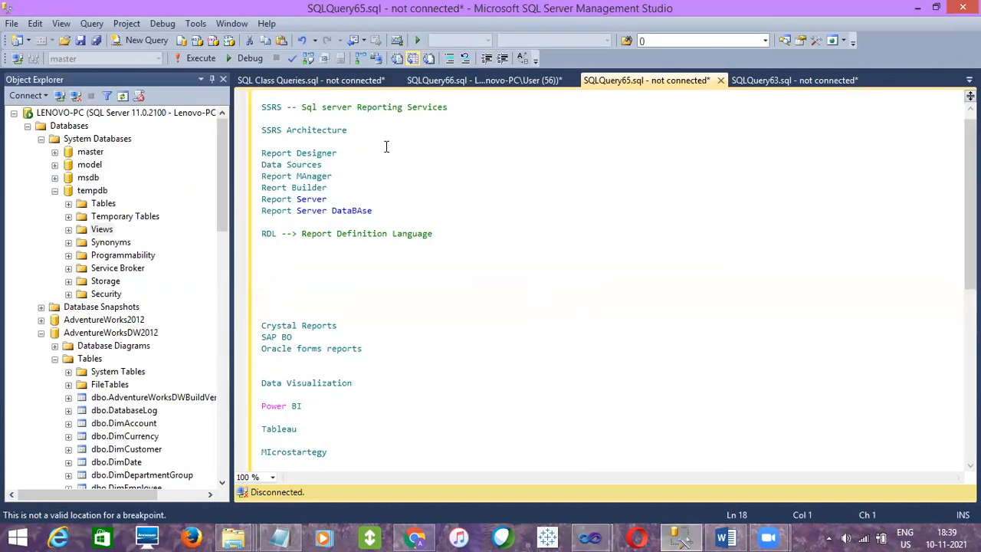
click(141, 40)
key(ctrl+v)
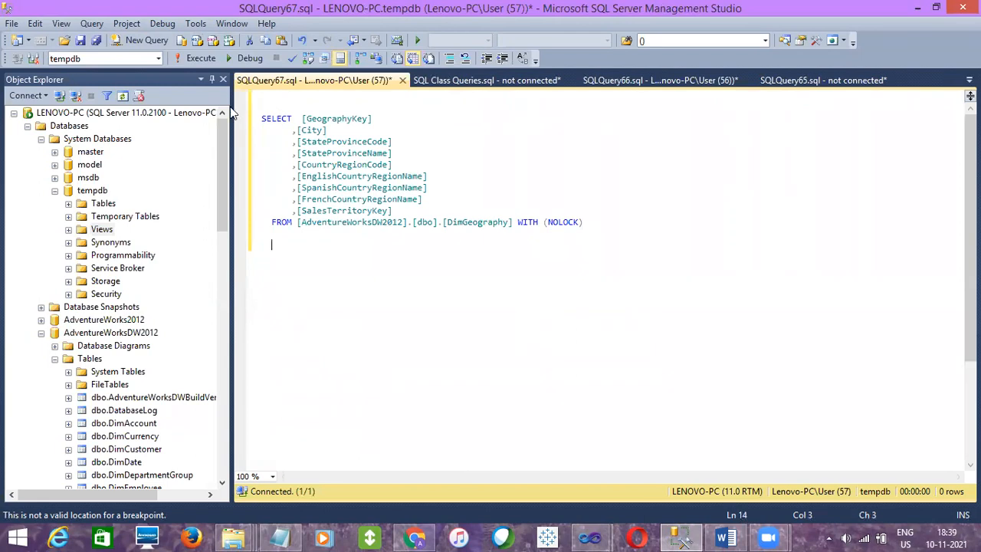
click(204, 59)
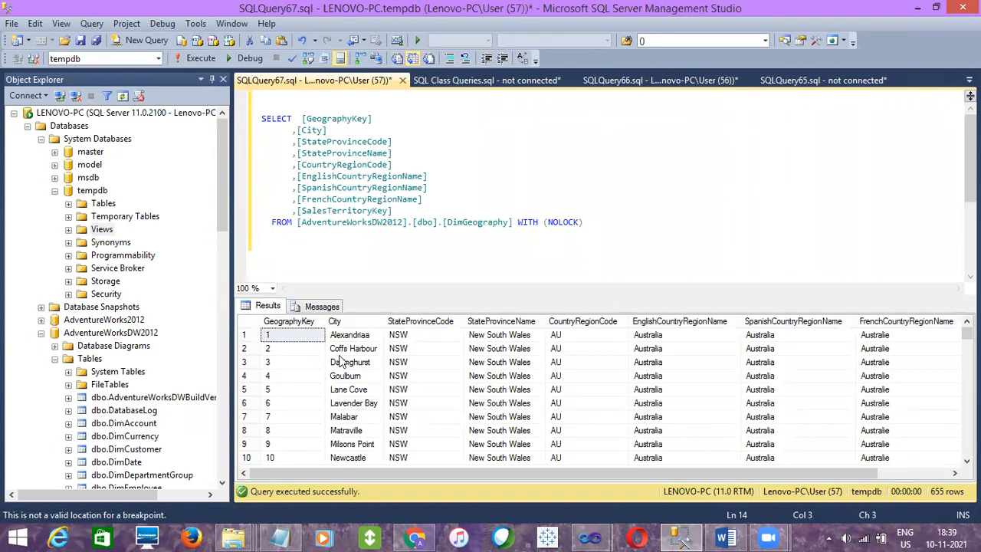
click(343, 362)
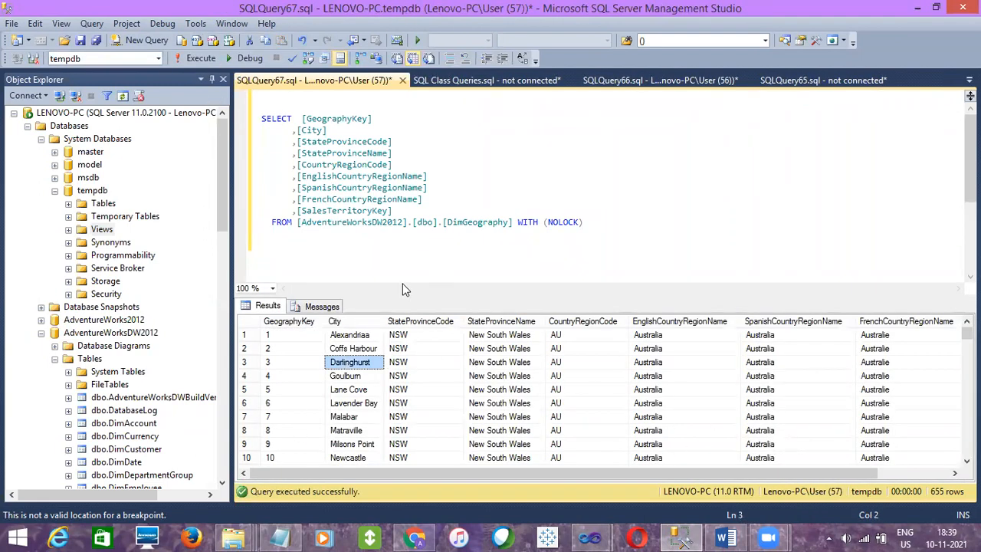
Step: Add a WHERE clause on [EnglishCountryRegionName] below the FROM line of the DimGeography query
click(599, 222)
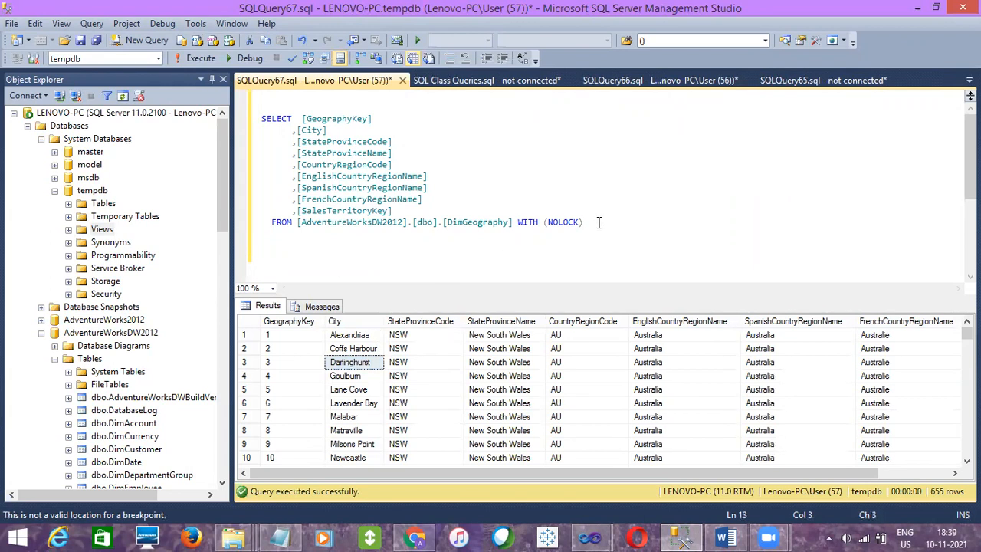
key(Return)
key(Return)
text(WHERE)
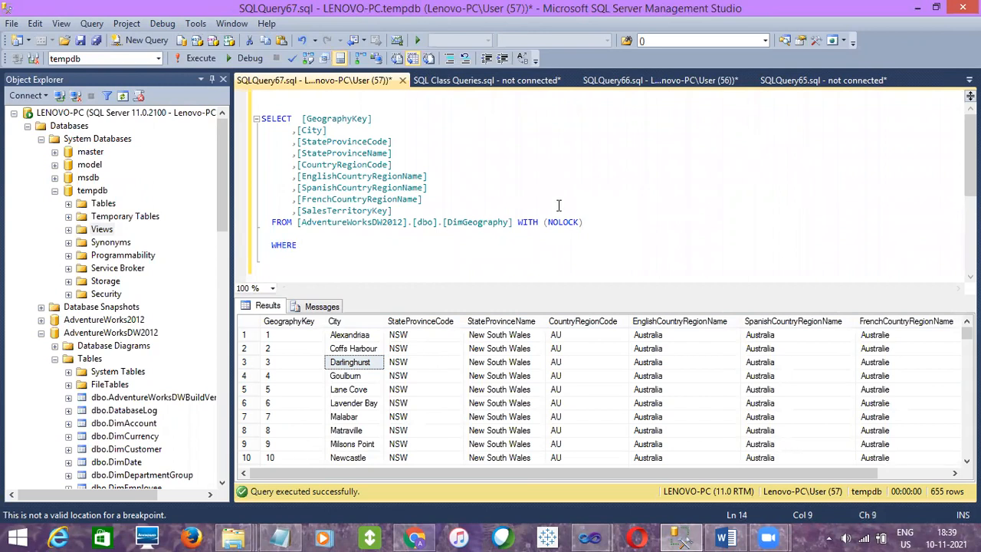
click(391, 177)
double_click(392, 177)
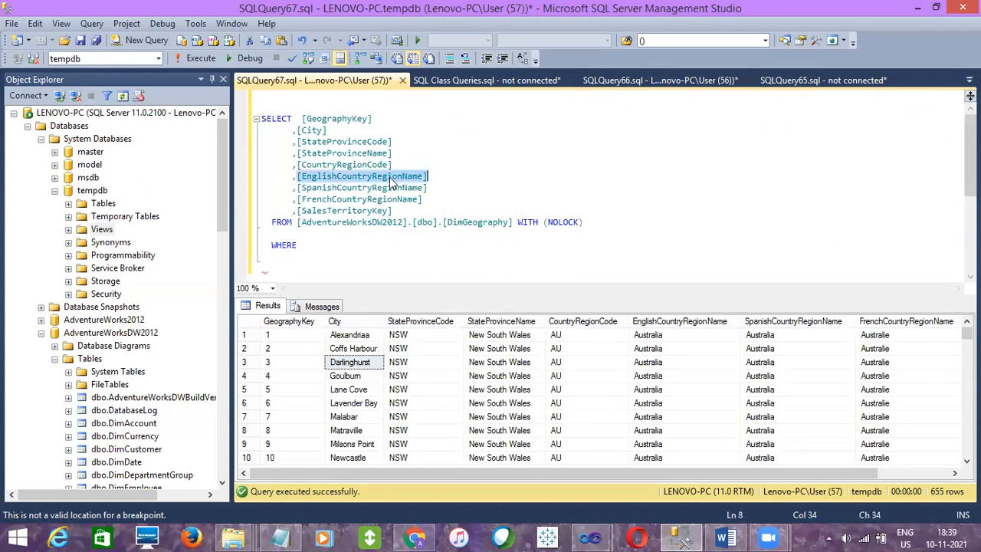
key(ctrl+c)
click(333, 244)
key(ctrl+v)
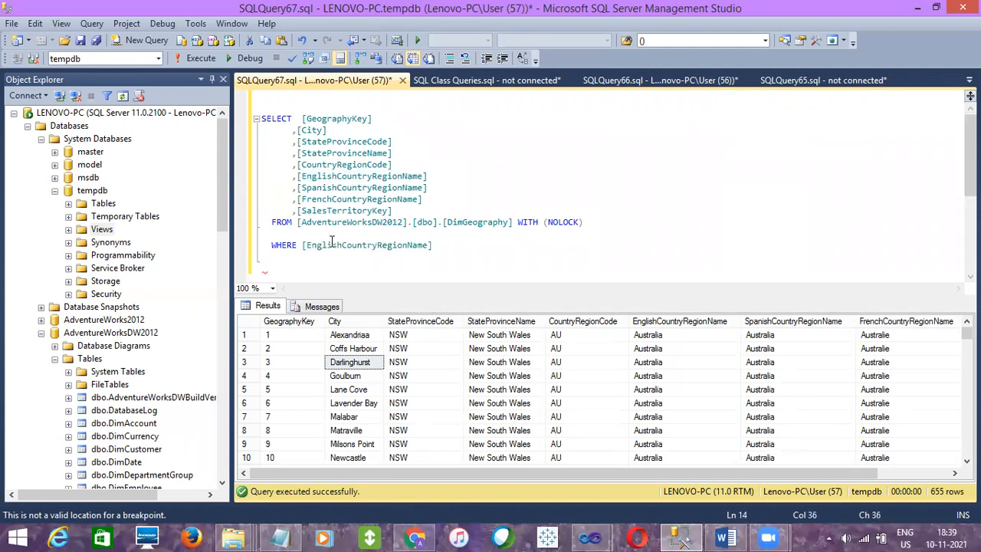
text(=)
text(@CountryName)
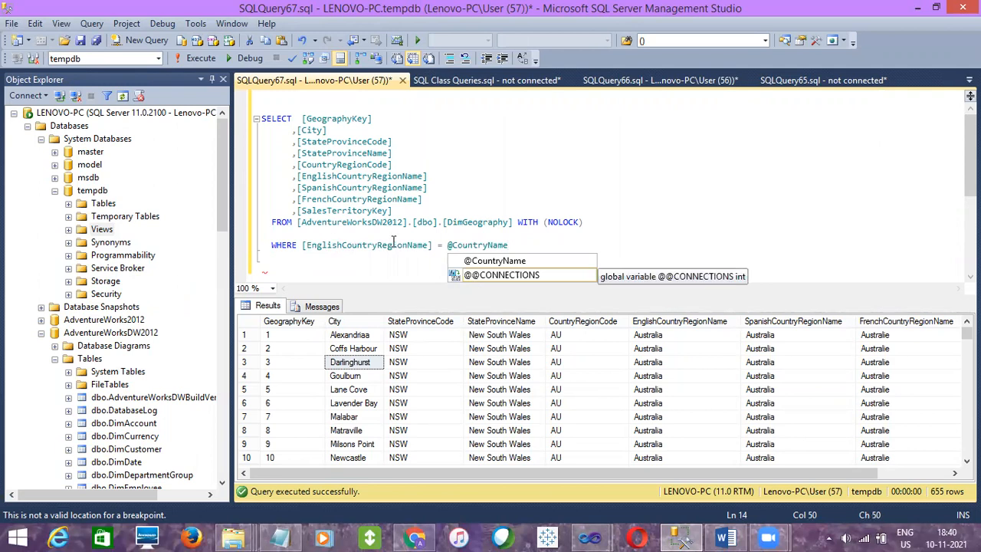
key(Escape)
click(440, 246)
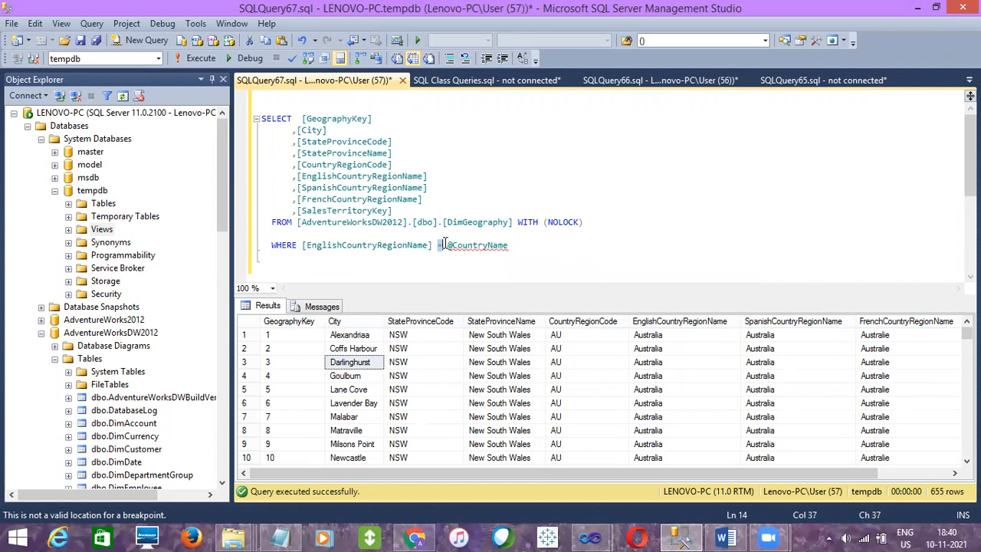
click(511, 246)
key(Return)
key(Return)
click(439, 244)
click(512, 245)
Step: Copy the whole filtered query, switch to MyFirstSSRSReport in Visual Studio, and replace the ds_DimGeography dataset's query with it
drag(524, 244, 238, 111)
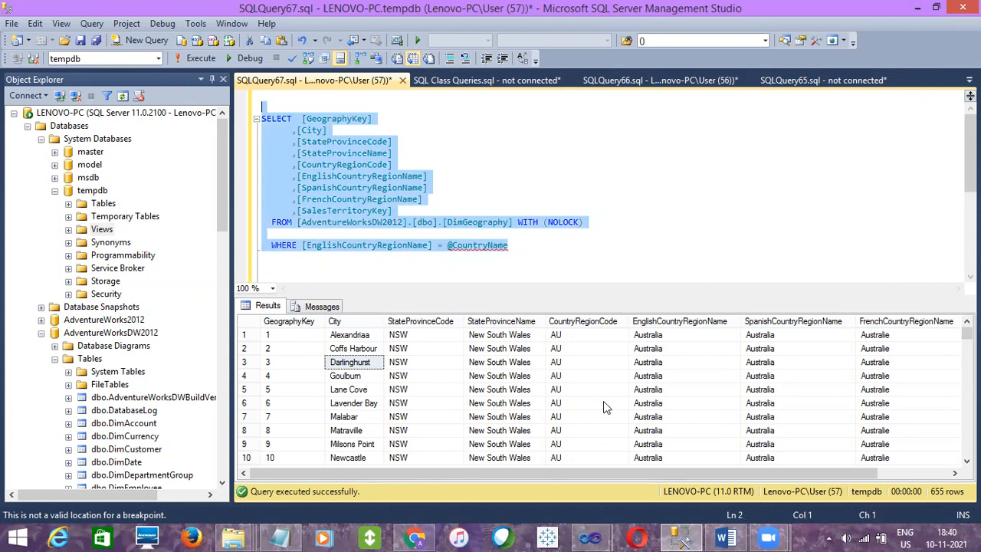
click(587, 537)
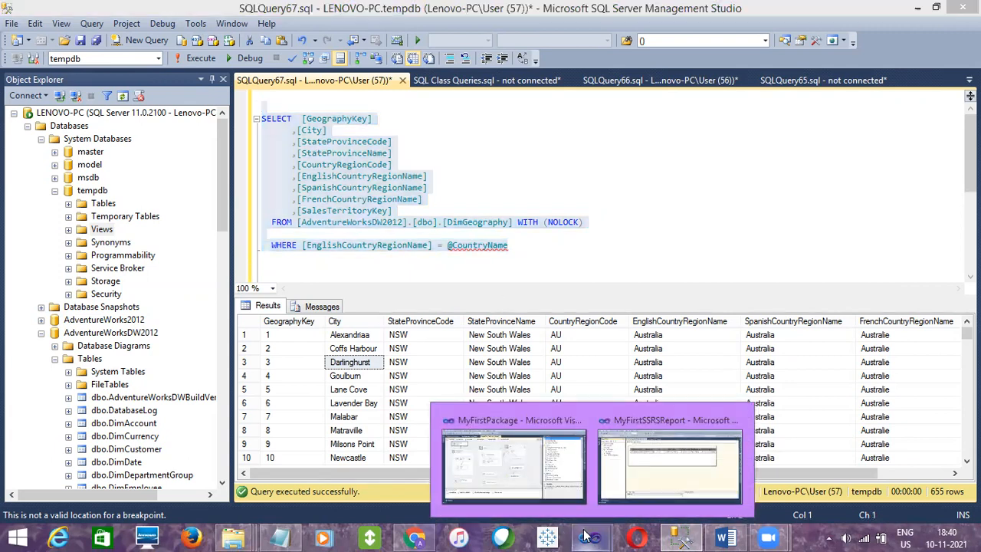
click(662, 486)
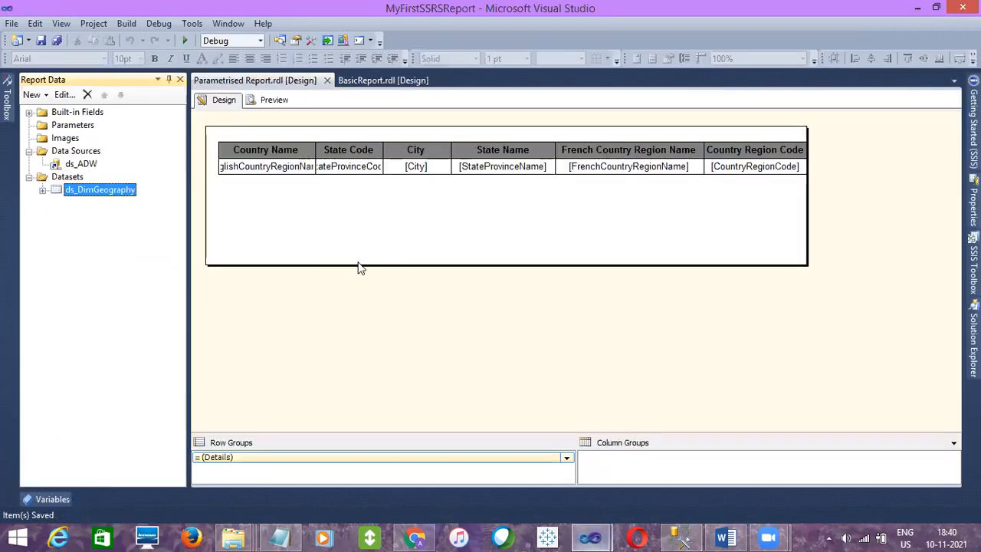
double_click(79, 190)
key(ctrl+a)
key(ctrl+v)
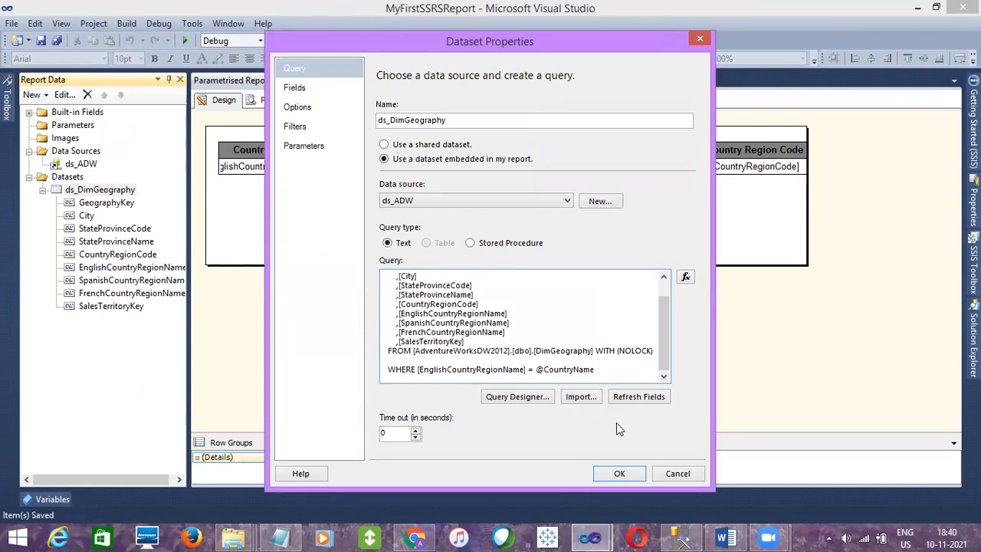
Step: Refresh the ds_DimGeography fields, check the field list and apply the dataset changes
double_click(543, 371)
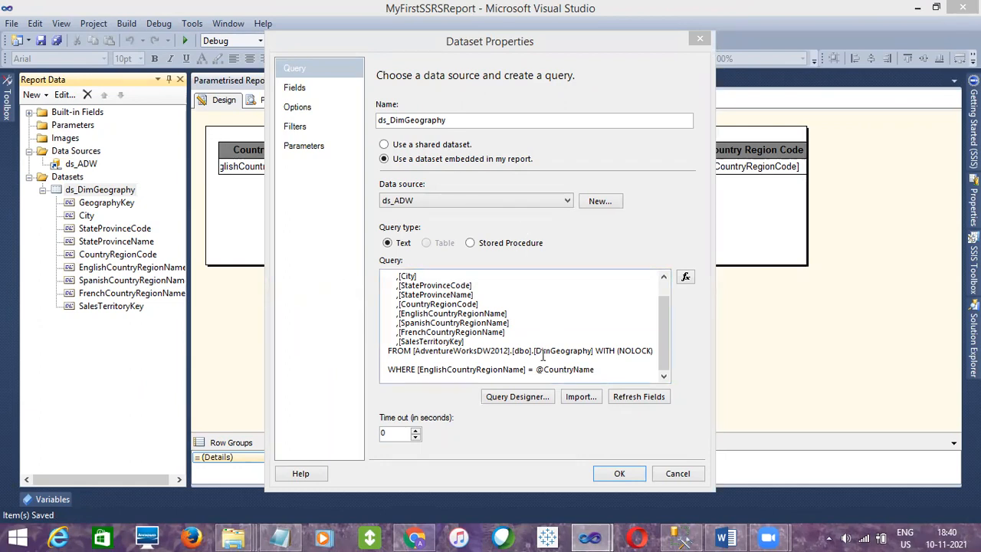
click(654, 399)
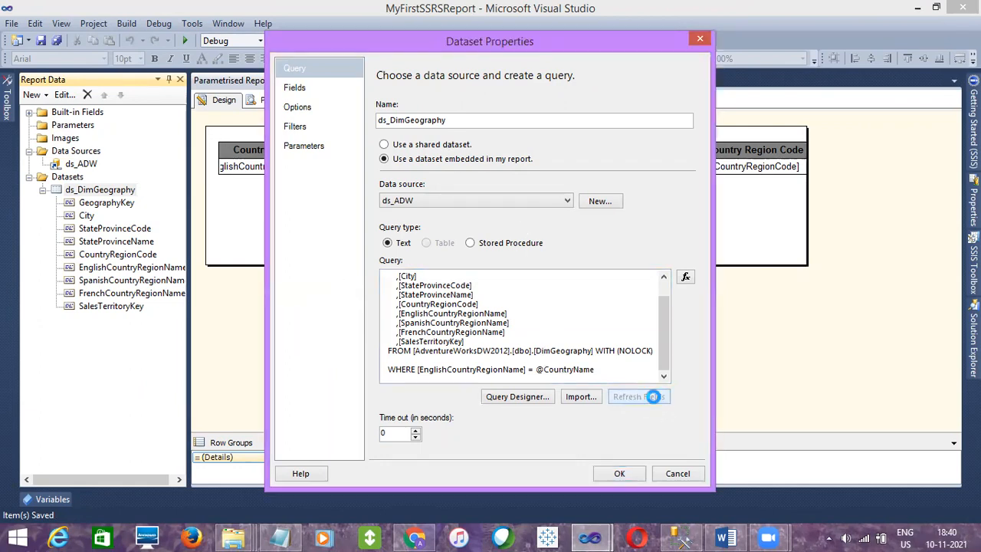
click(299, 88)
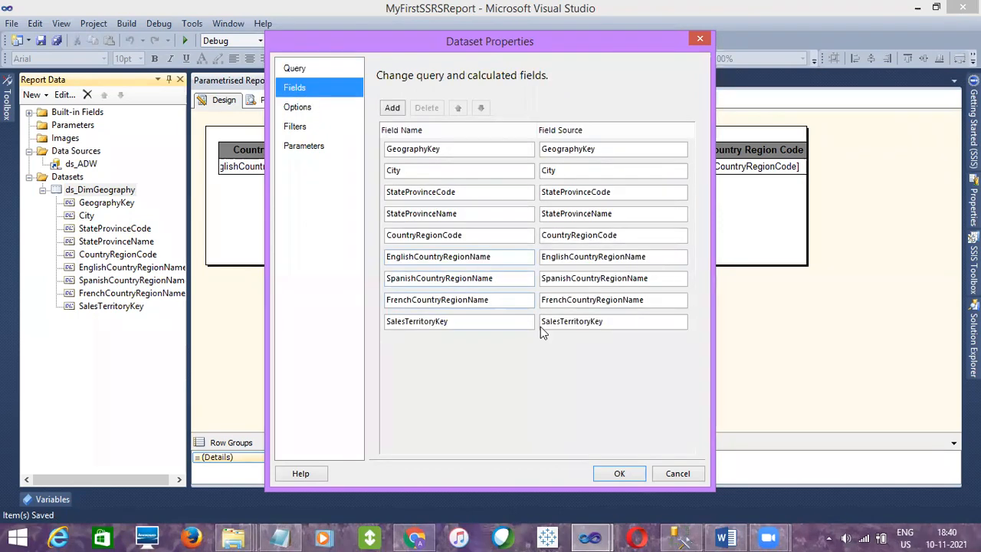
click(620, 473)
Step: Expand the report's Parameters folder, select the CountryName parameter and save the report
click(58, 126)
click(30, 125)
click(74, 140)
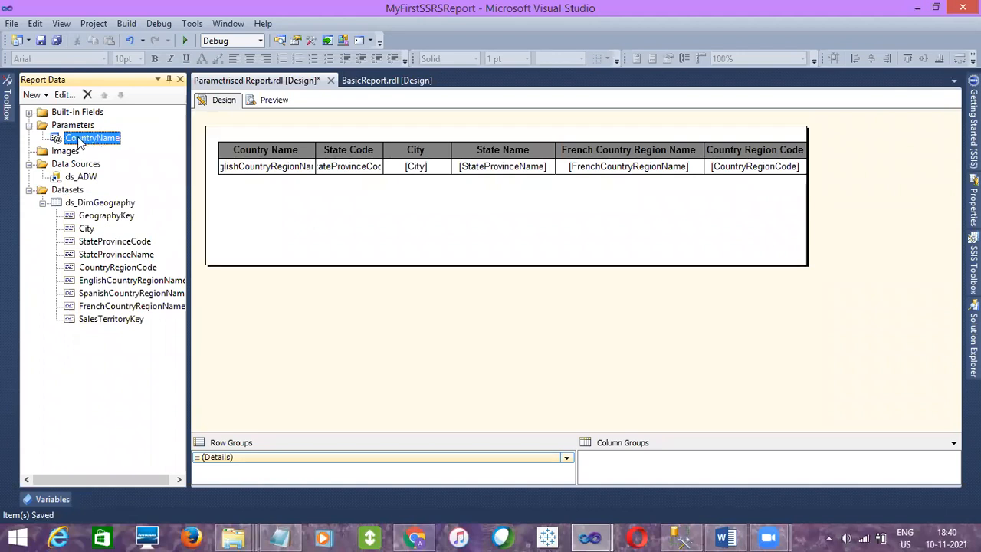
click(41, 40)
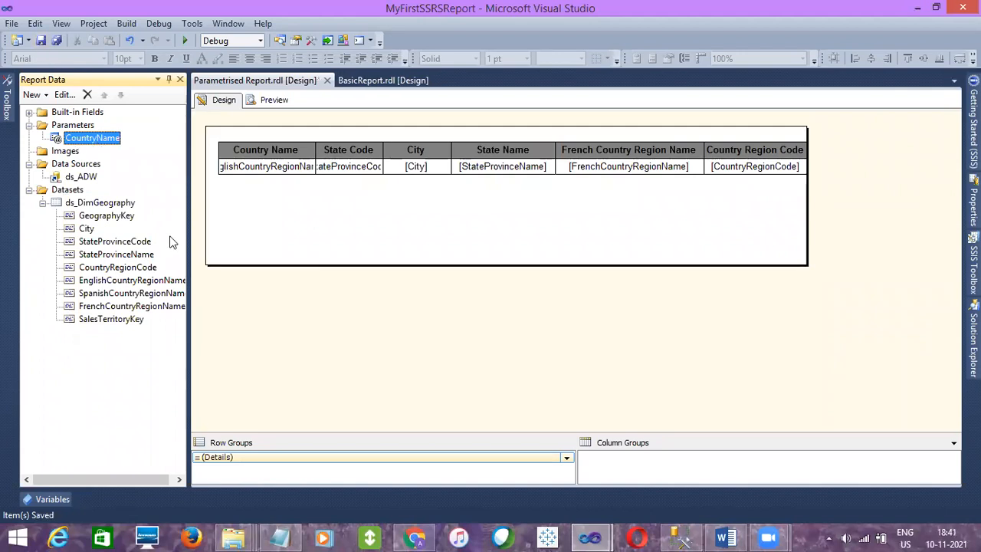
Step: Examine the CountryName parameter's name and prompt, cancel its properties, then briefly switch to the report preview and return to the design
click(80, 141)
double_click(81, 140)
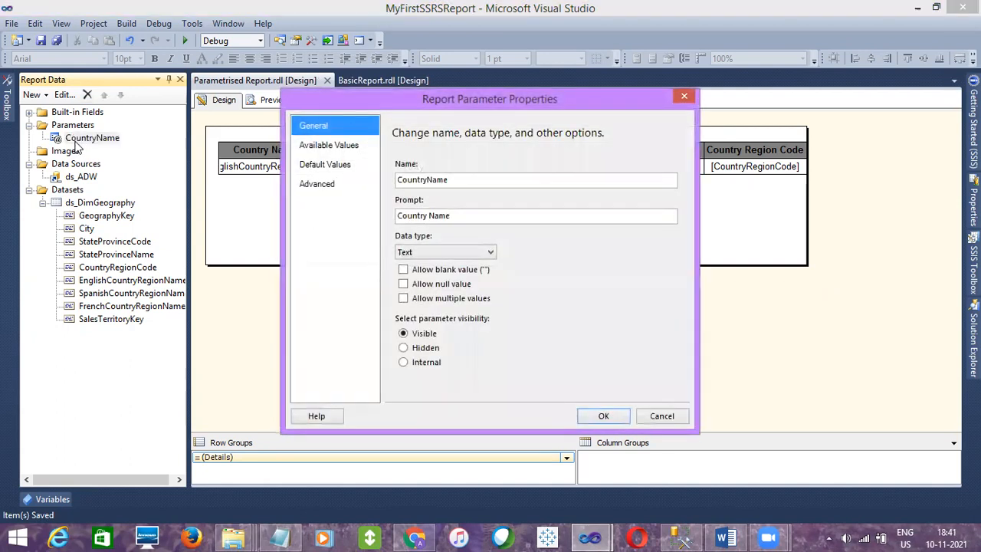
click(439, 178)
click(439, 211)
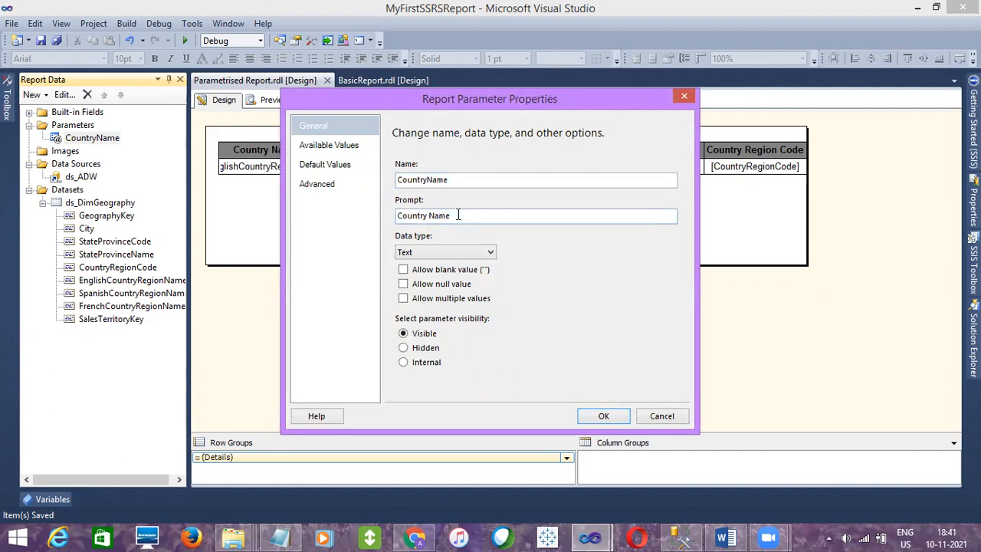
drag(457, 215, 396, 220)
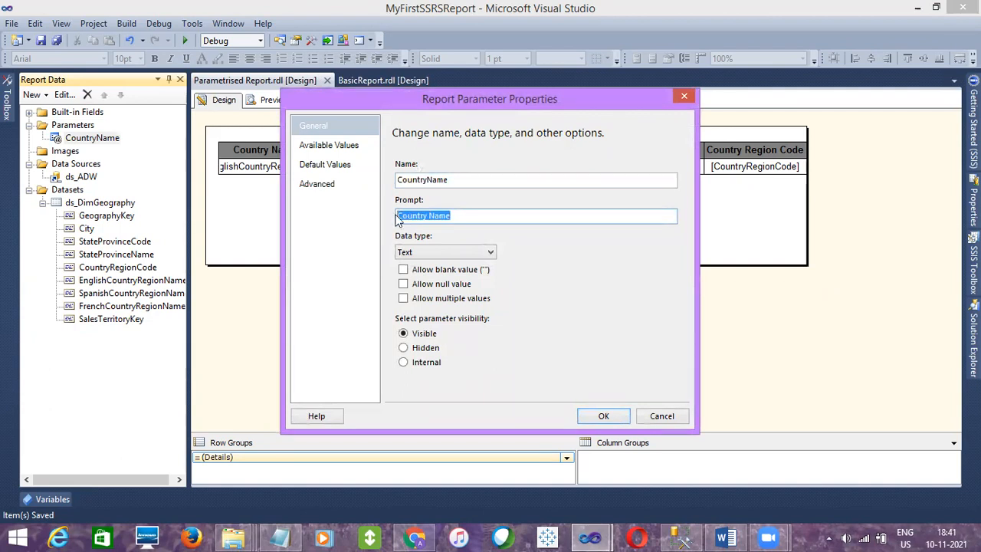
click(650, 417)
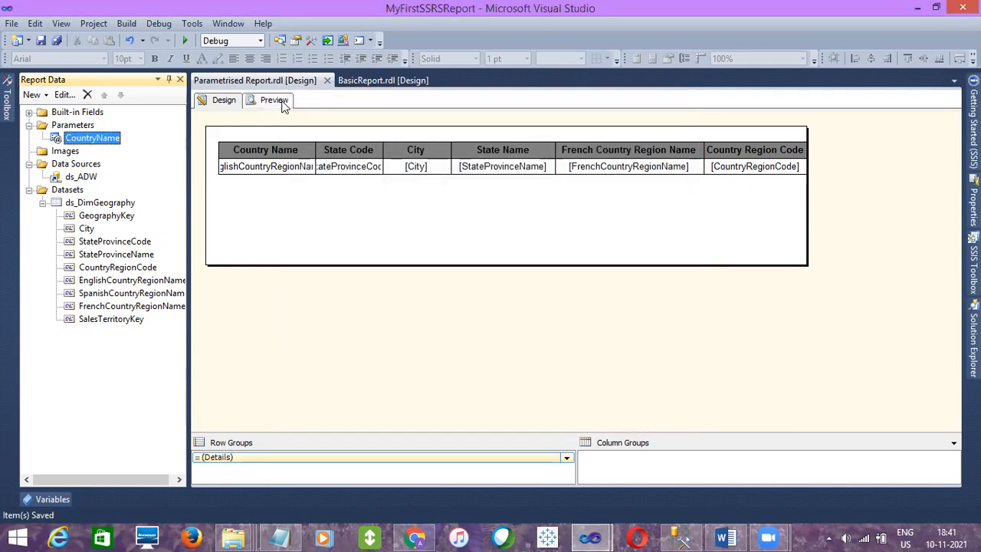
click(273, 101)
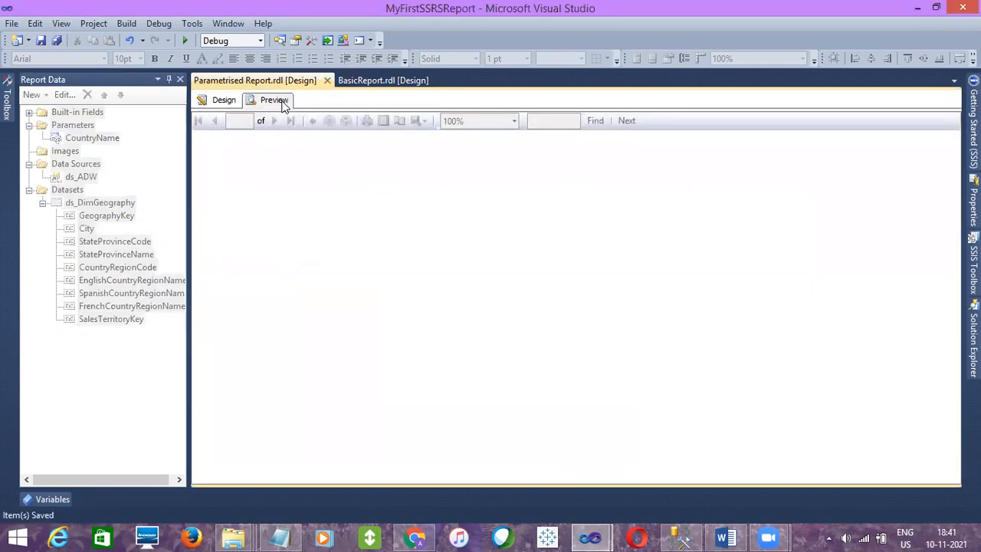
click(223, 100)
Step: Reopen the CountryName parameter's properties and examine its prompt and data type options, keeping the type as Text
double_click(86, 138)
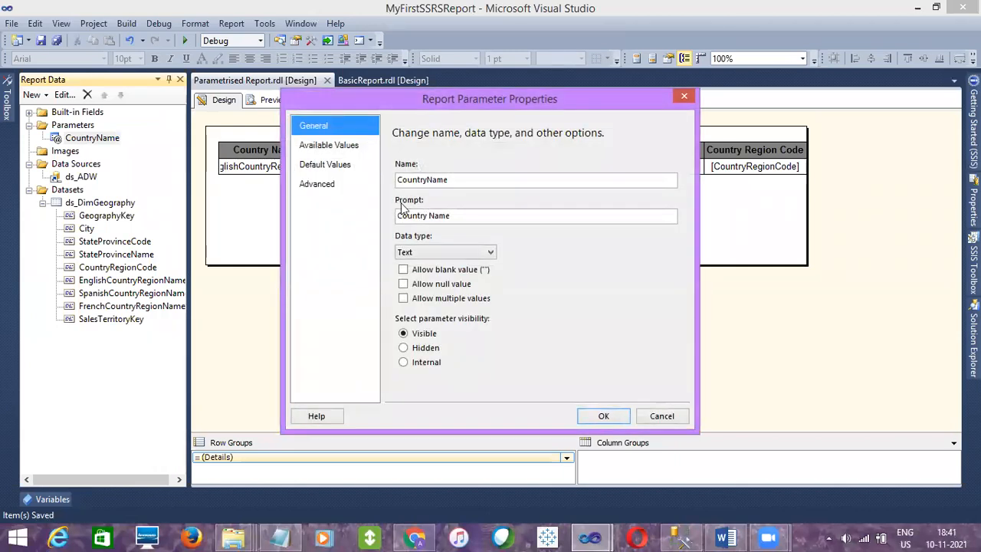
click(459, 217)
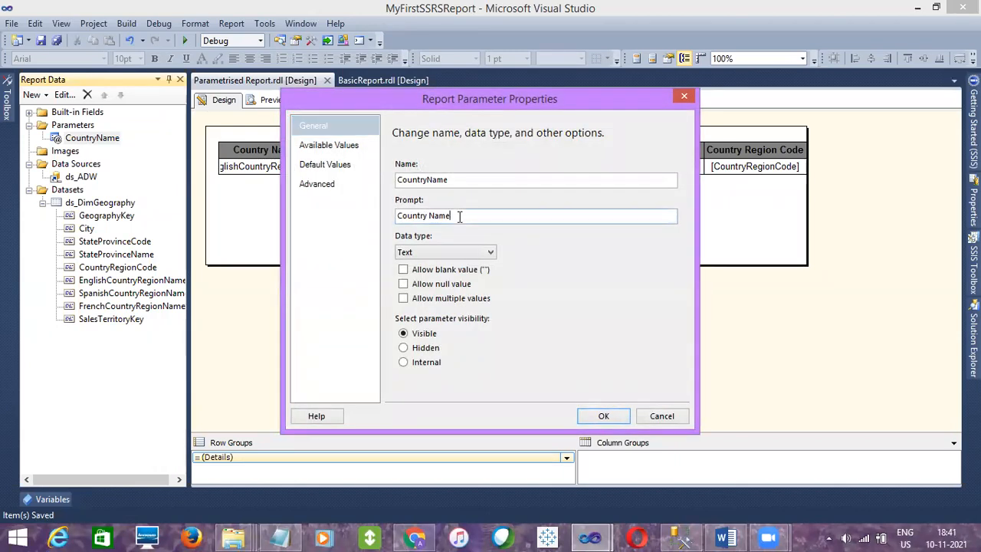
drag(452, 217, 395, 218)
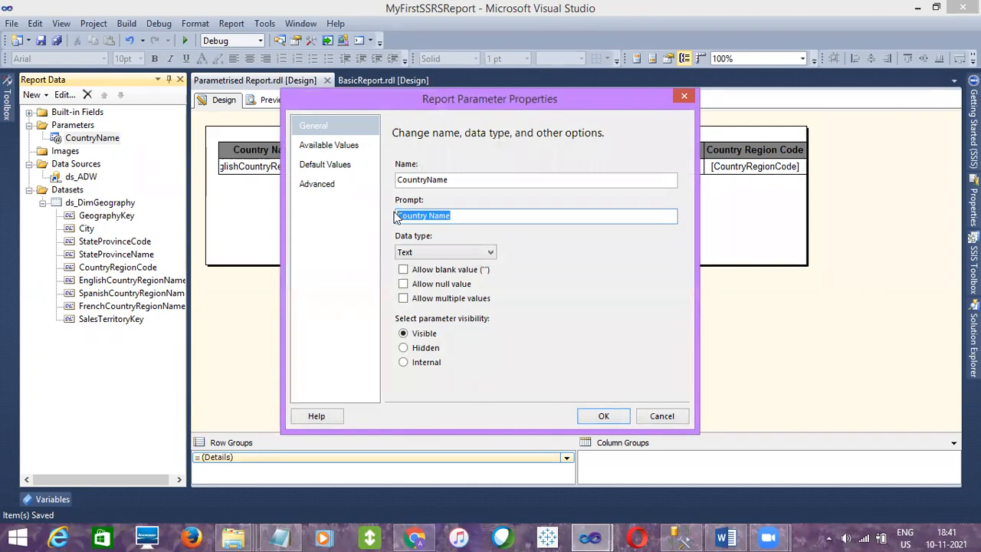
click(429, 257)
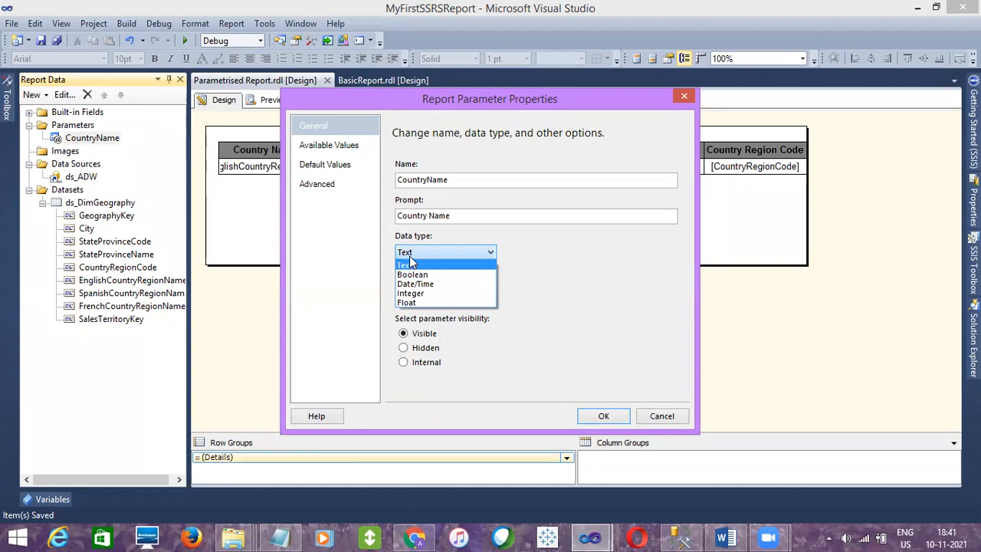
click(413, 265)
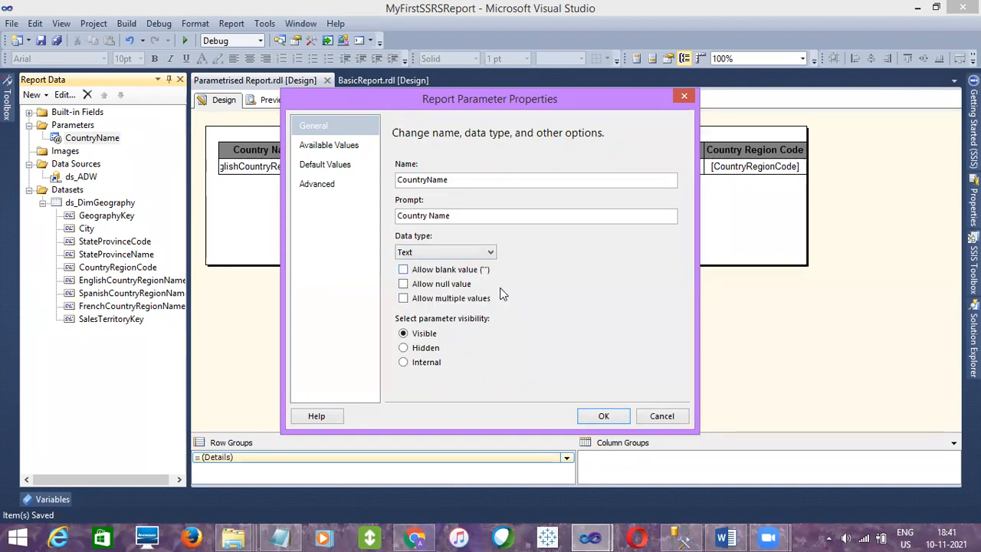
Step: Examine the CountryName parameter's available and default value options, then accept the properties without changes
click(333, 152)
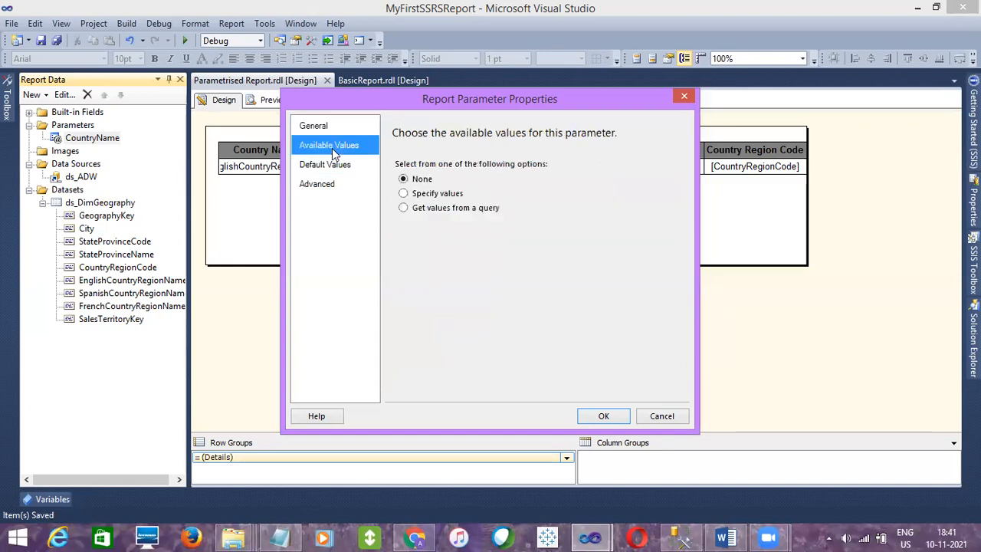
click(326, 168)
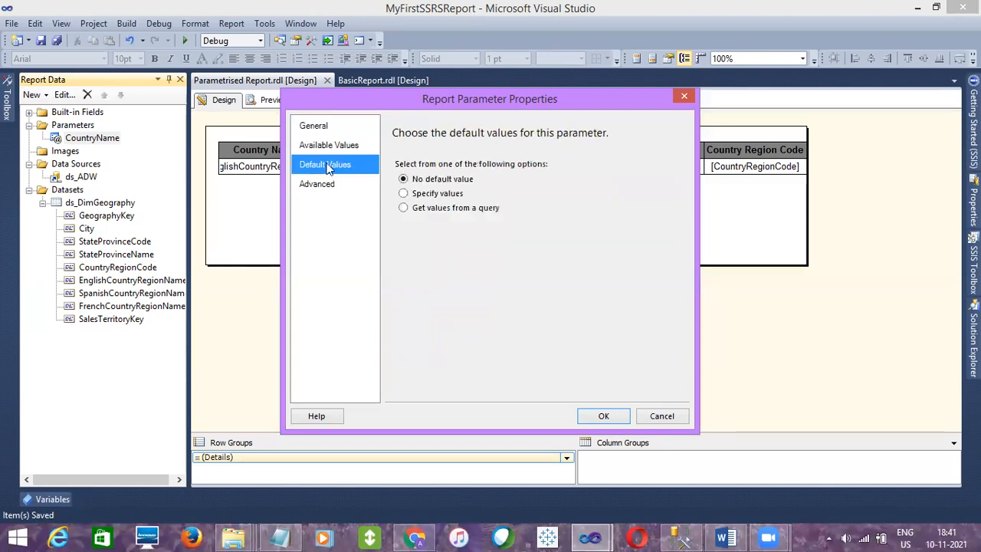
click(328, 149)
click(328, 163)
click(325, 148)
click(325, 163)
click(326, 127)
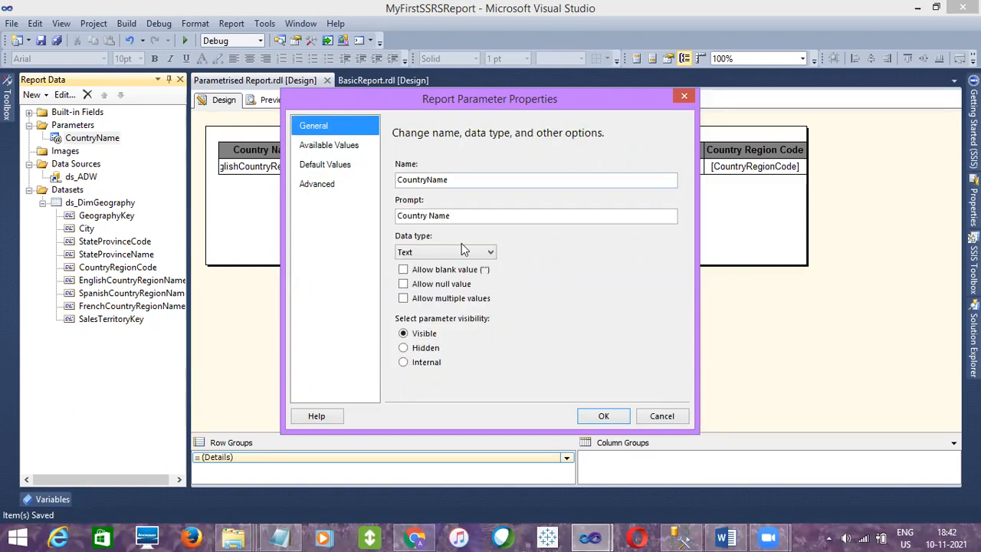
click(607, 417)
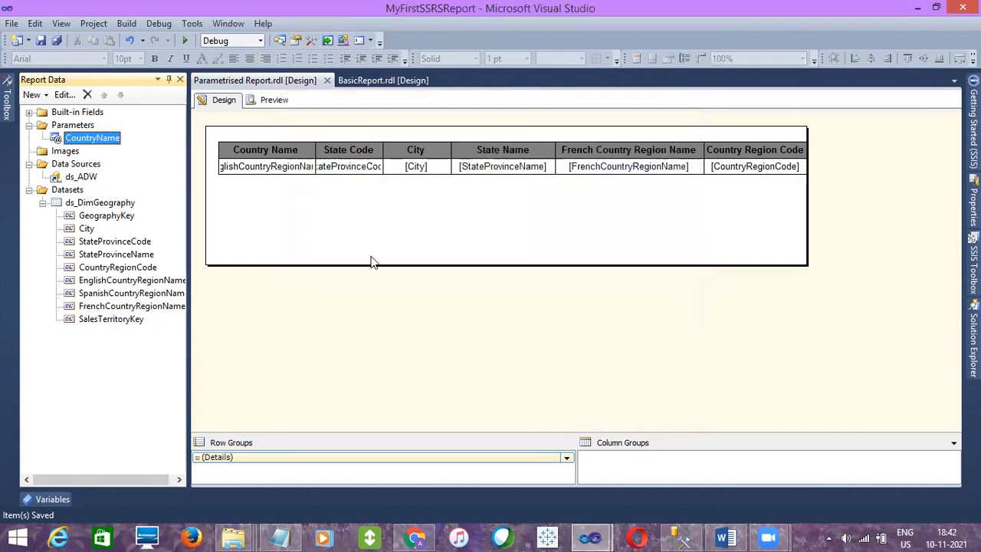
Step: Preview the parametrised report with Country Name set to Australia and look through the filtered rows
click(275, 101)
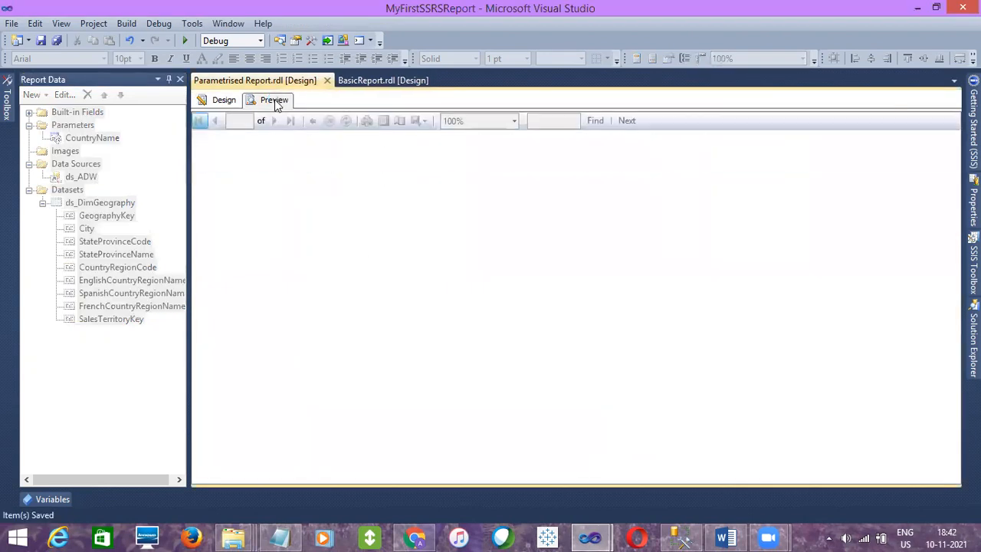
click(266, 124)
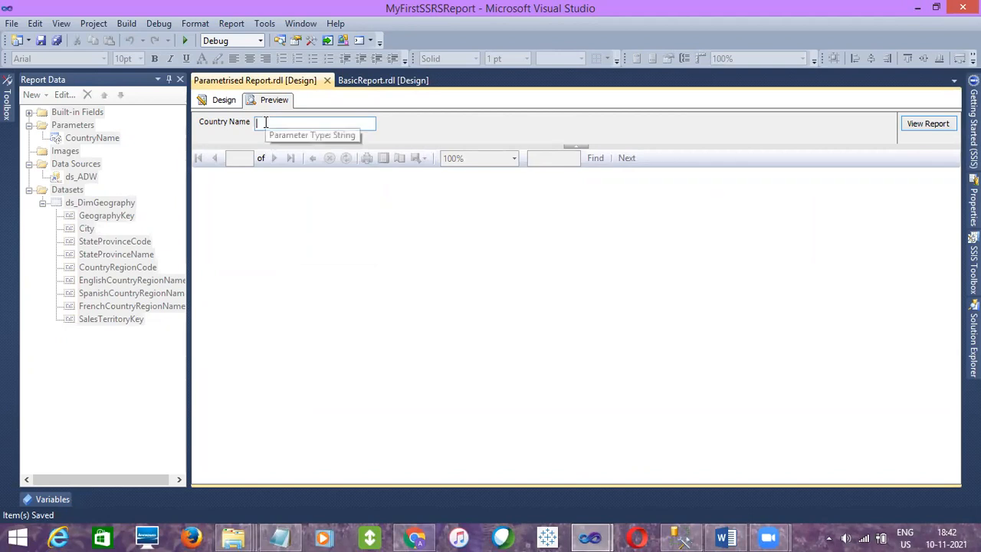
text(Ausralia)
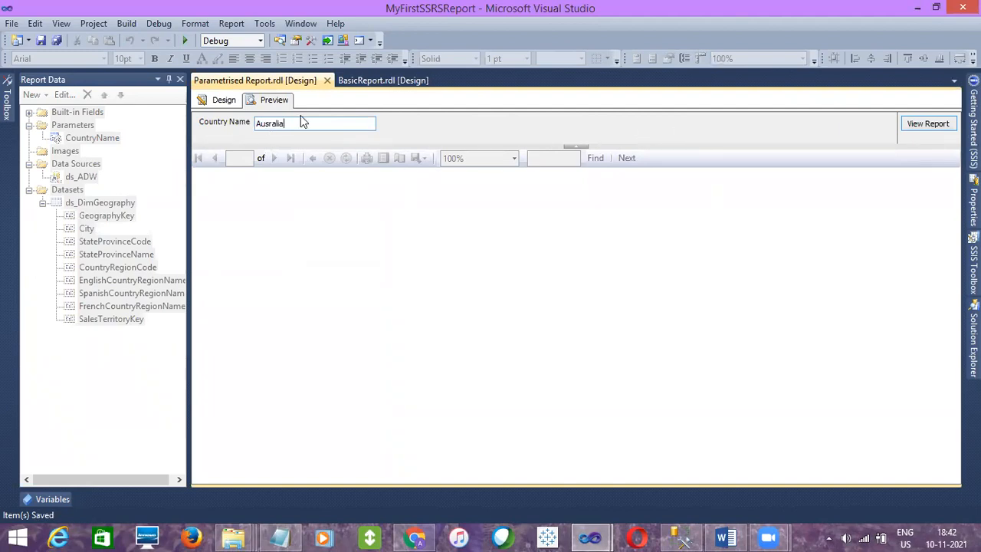
click(268, 125)
text(t)
click(912, 131)
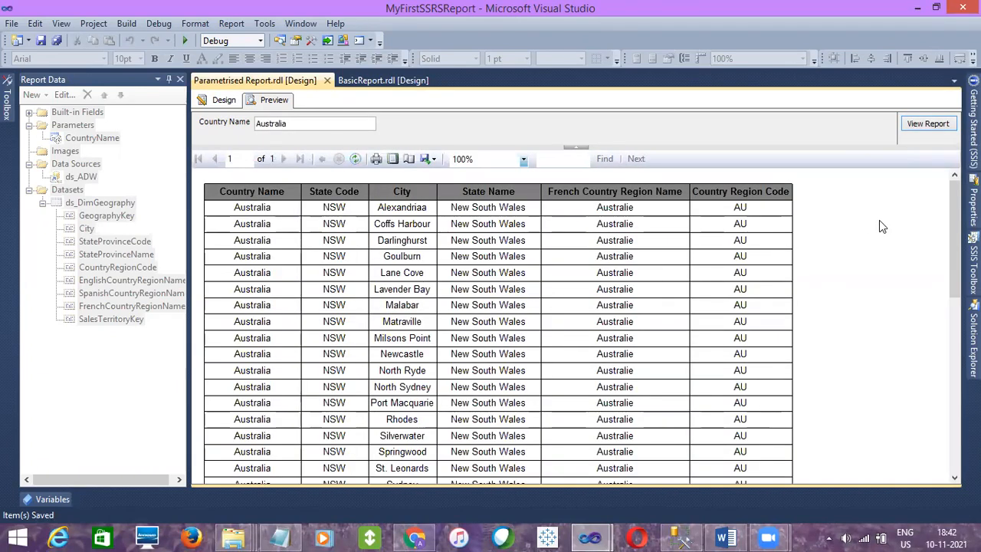
mouse_move(950, 221)
mouse_down()
mouse_move(934, 418)
mouse_move(939, 230)
mouse_up()
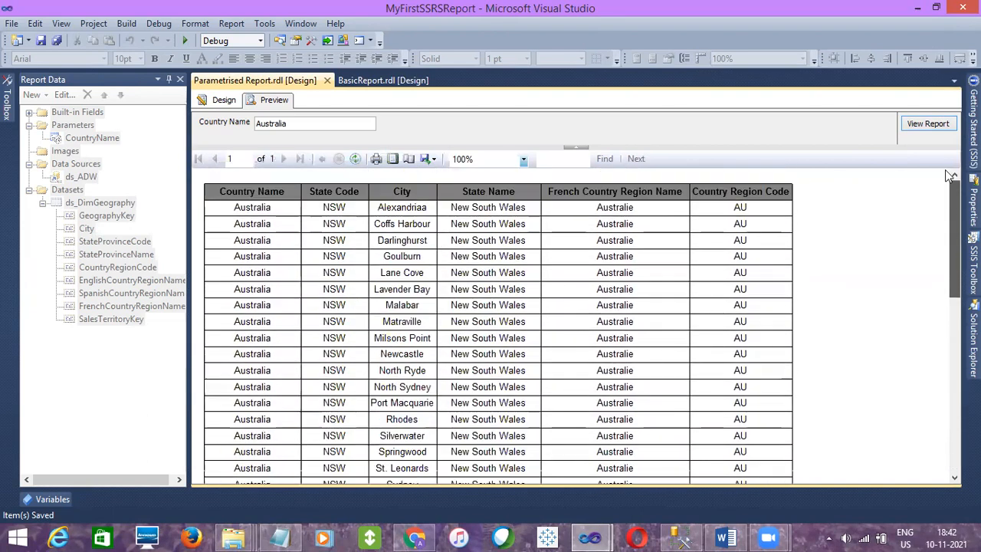
Step: Preview the report with Country Name set to the misspelled value germmany, then clear the value and return to the design
drag(299, 124, 247, 124)
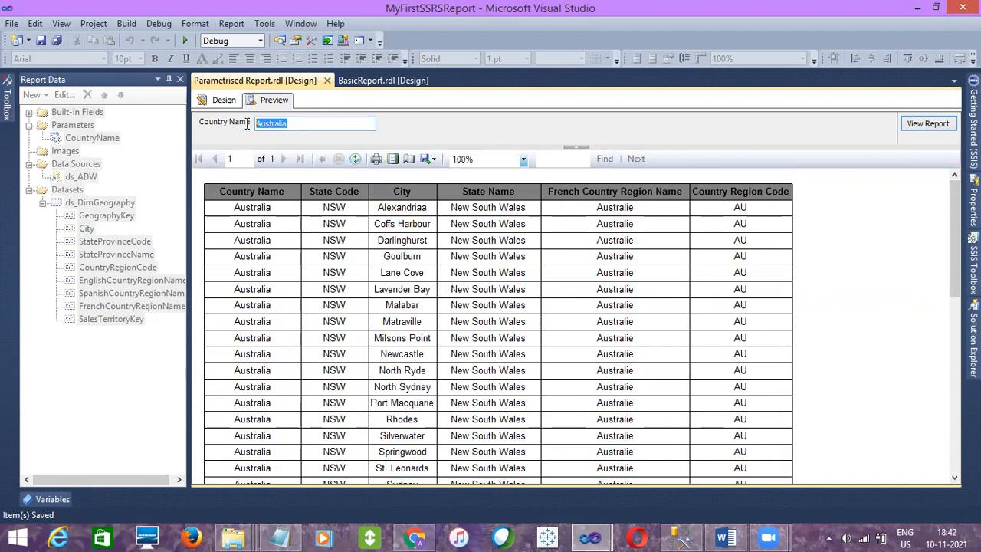
text(germmany)
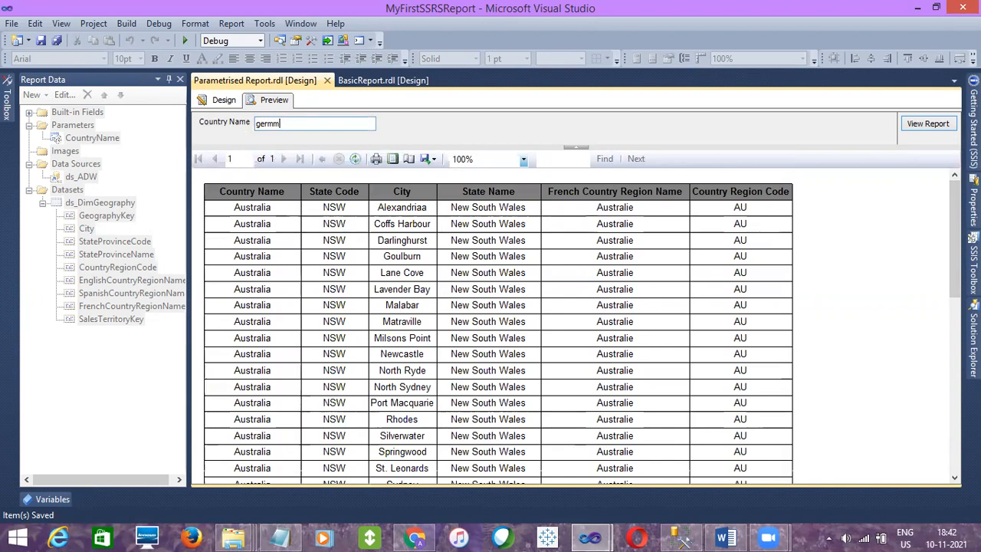
click(914, 125)
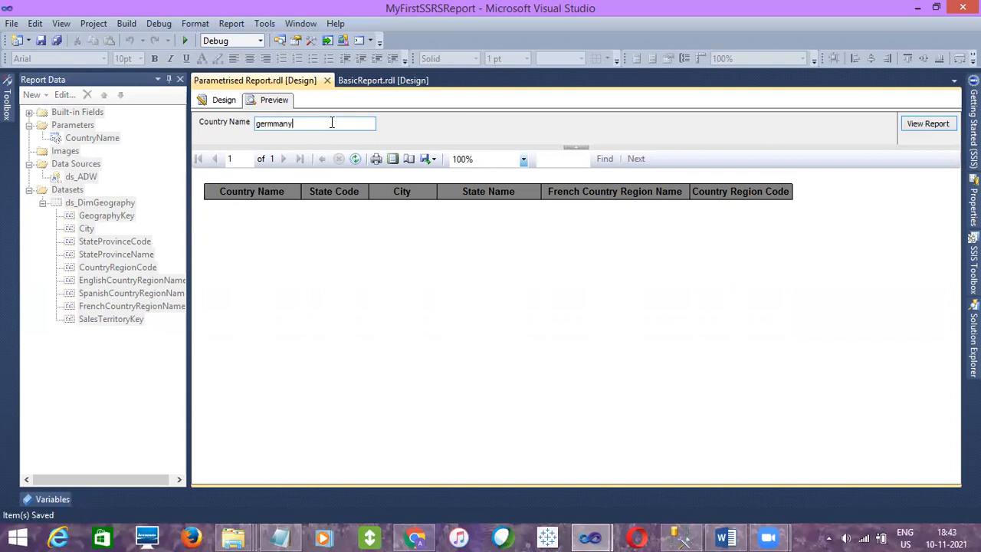
drag(332, 122, 243, 125)
key(BackSpace)
click(223, 100)
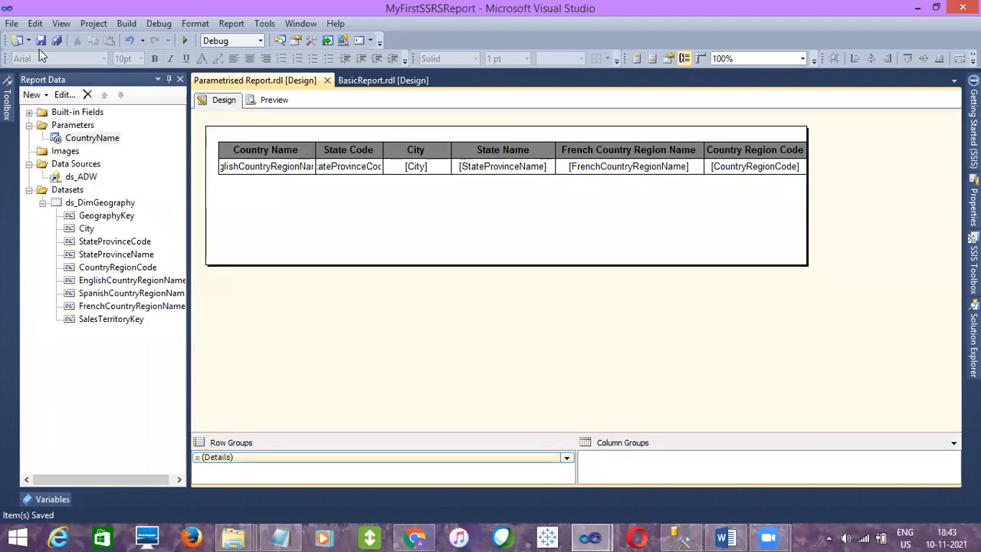
Step: Switch to SQL Server Management Studio to examine the EnglishCountryRegionName column in the parametrised query, then return to the MyFirstSSRSReport project in Visual Studio
click(90, 141)
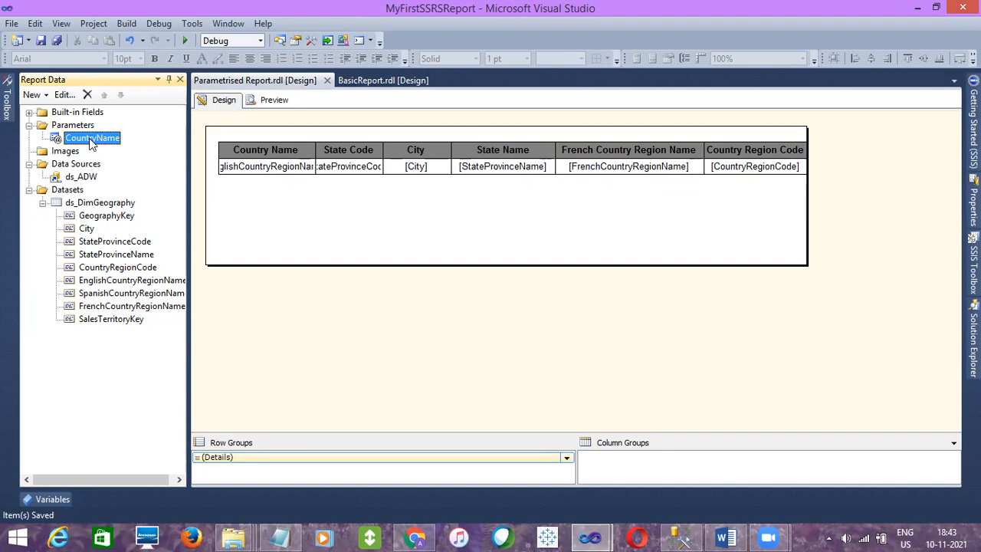
click(680, 537)
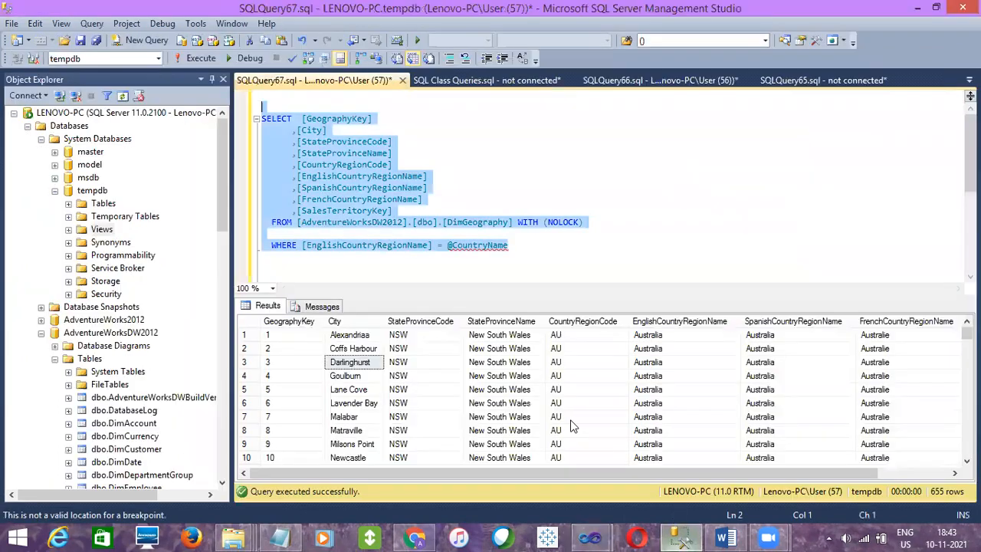
click(325, 175)
double_click(325, 176)
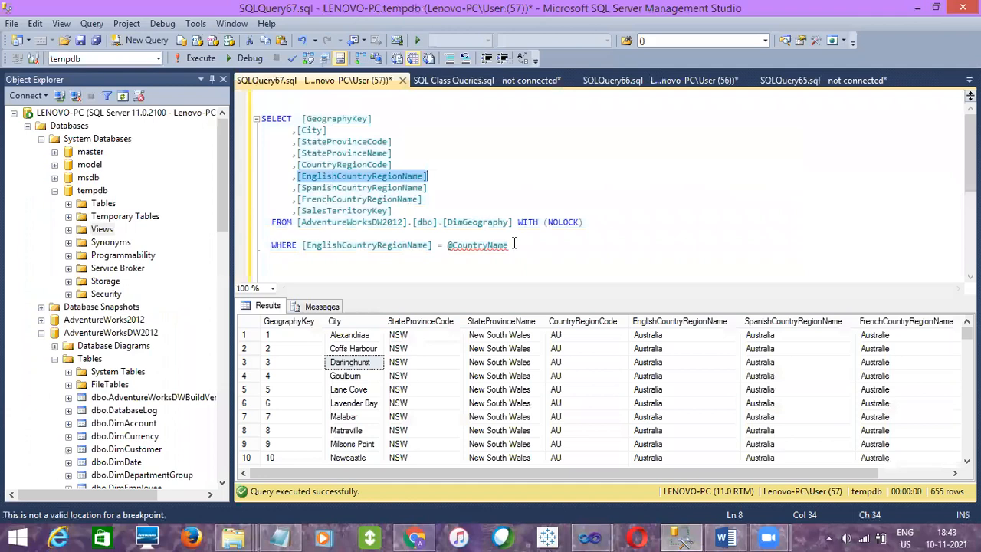
click(603, 537)
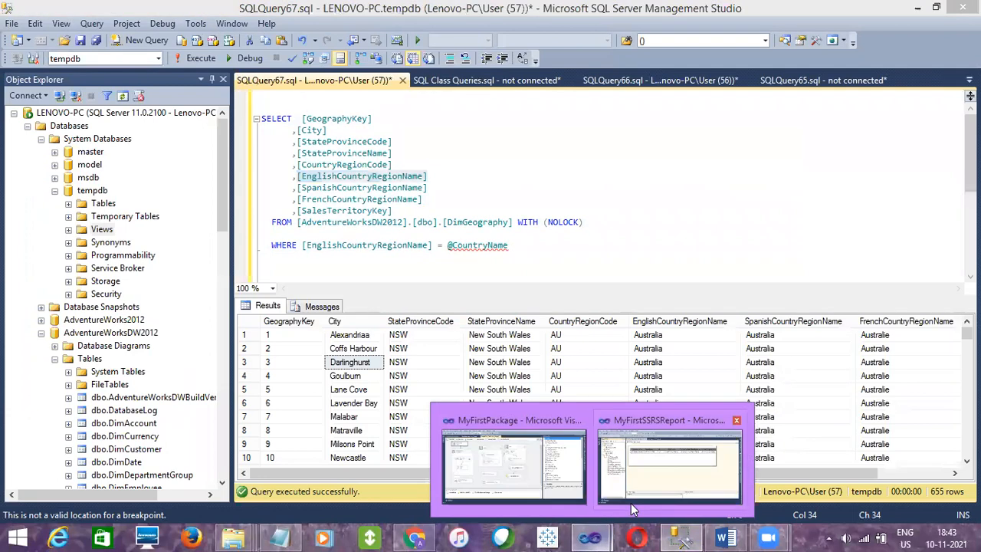
click(631, 503)
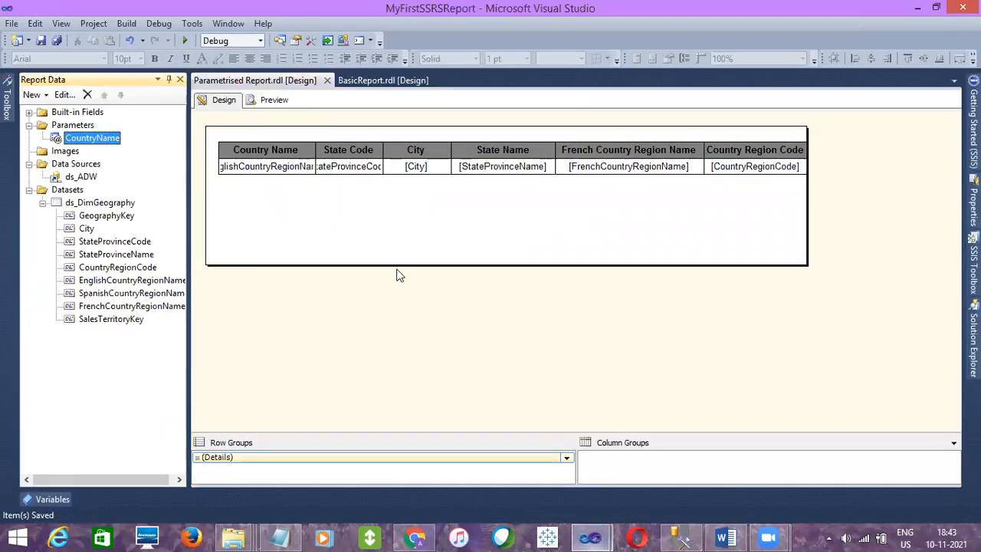
Step: Look at the CountryName parameter's general properties, cancel them, and select the report's Datasets folder
double_click(81, 140)
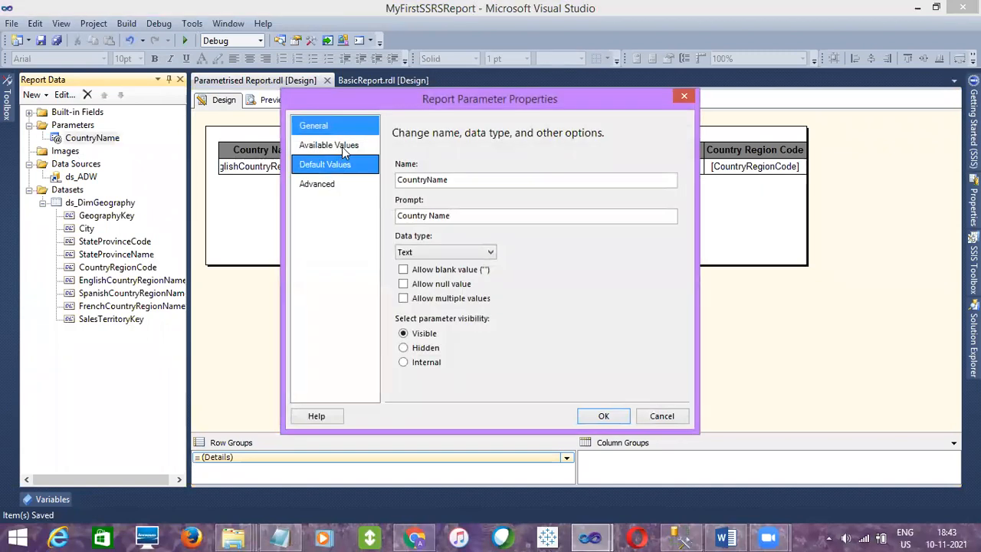
click(655, 416)
click(71, 192)
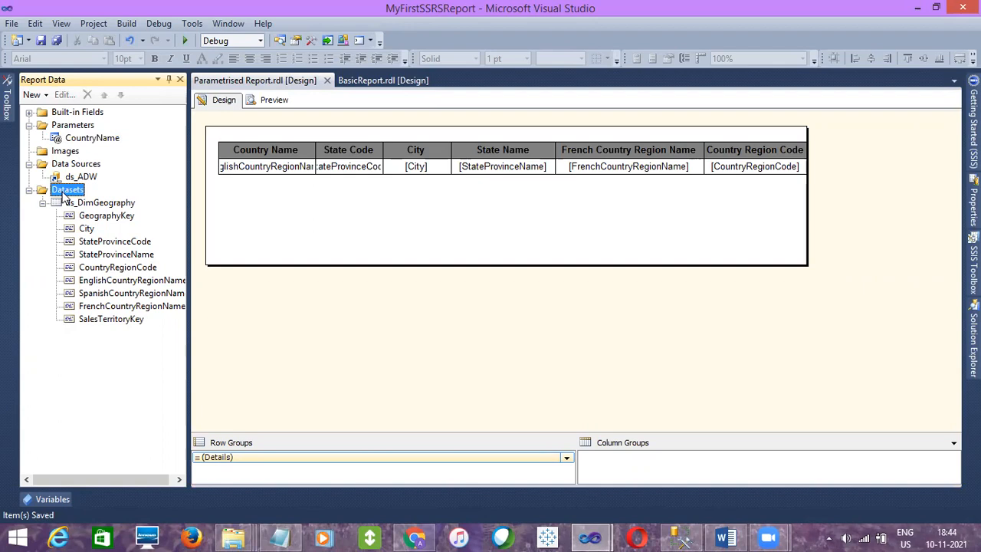
Step: In SQL Server Management Studio, start a second query below the WHERE clause with SELECT DISTINCT [EnglishCountryRegionName]
click(680, 538)
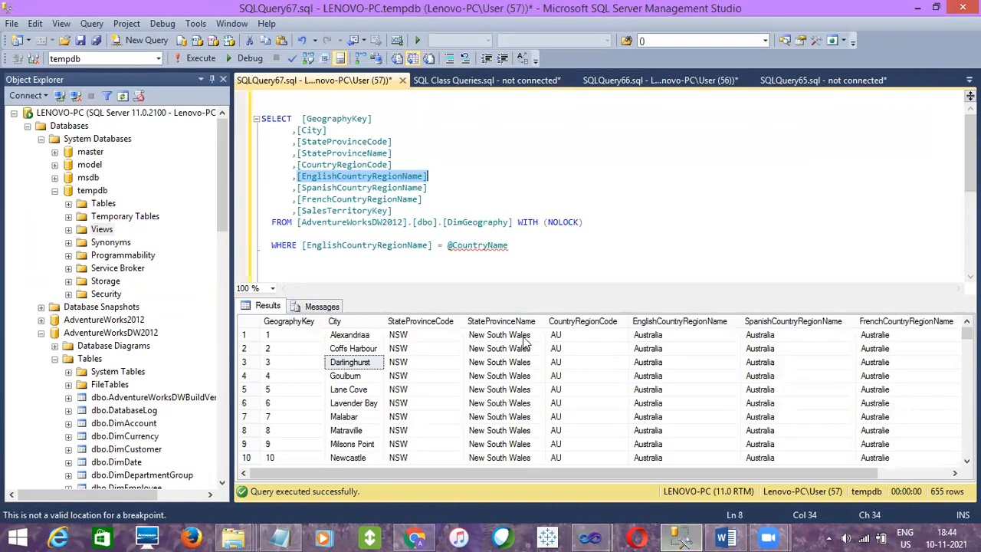
click(518, 243)
key(Return)
key(Return)
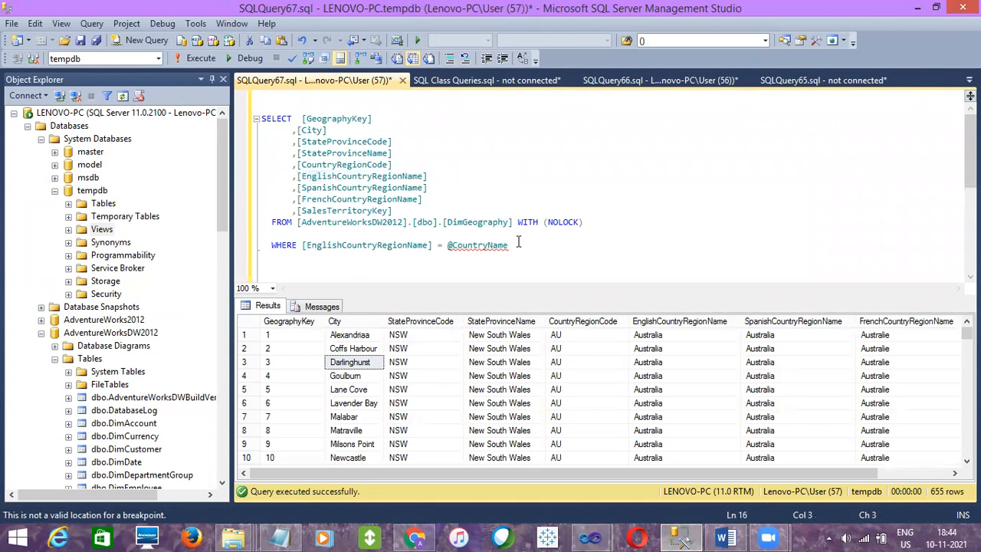
key(ctrl+r)
key(Return)
text(sELECT DISTINCT)
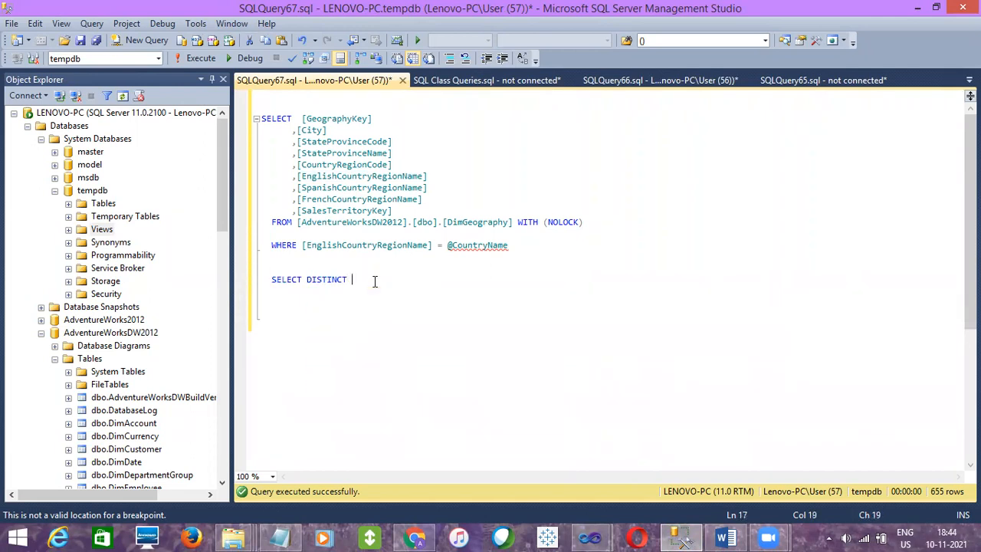
double_click(367, 178)
key(ctrl+c)
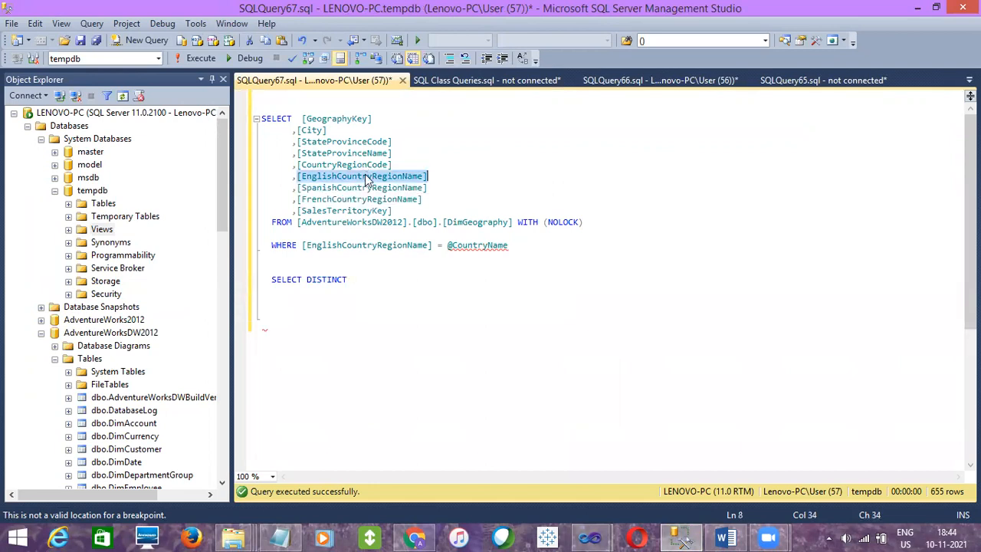
click(362, 279)
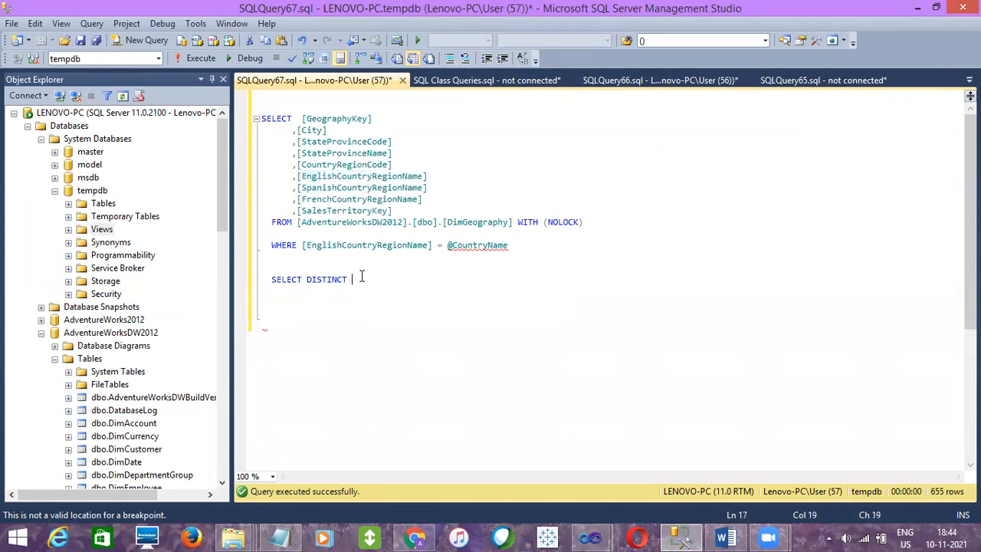
key(ctrl+v)
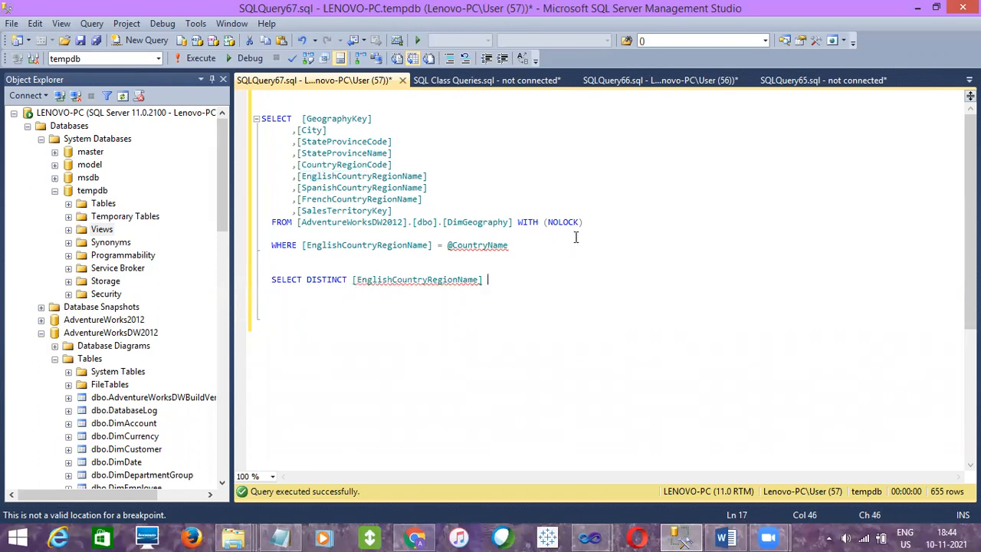
Step: Complete the distinct query with a copy of the first query's clause FROM [AdventureWorksDW2012].[dbo].[DimGeography] WITH (NOLOCK)
drag(586, 221, 252, 221)
key(ctrl+c)
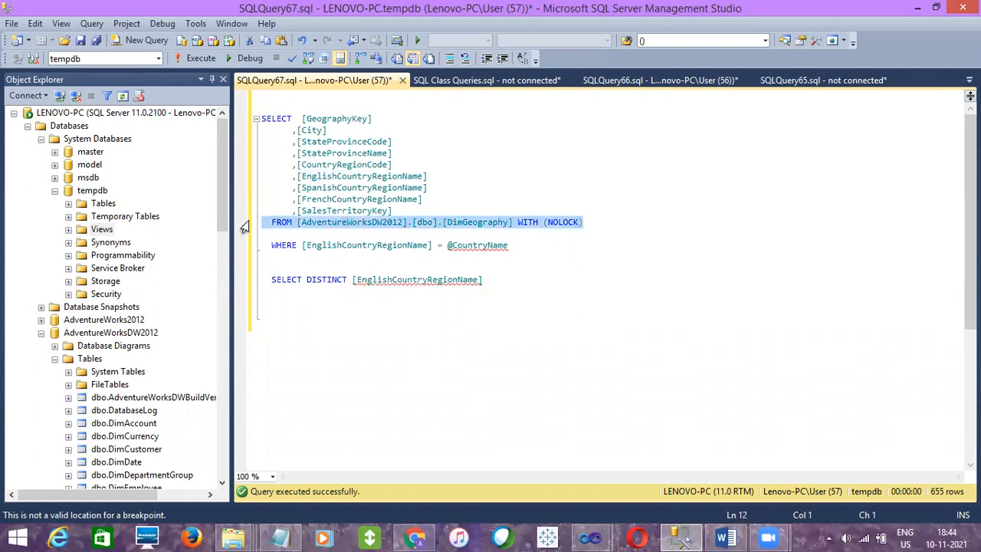
click(510, 280)
key(ctrl+v)
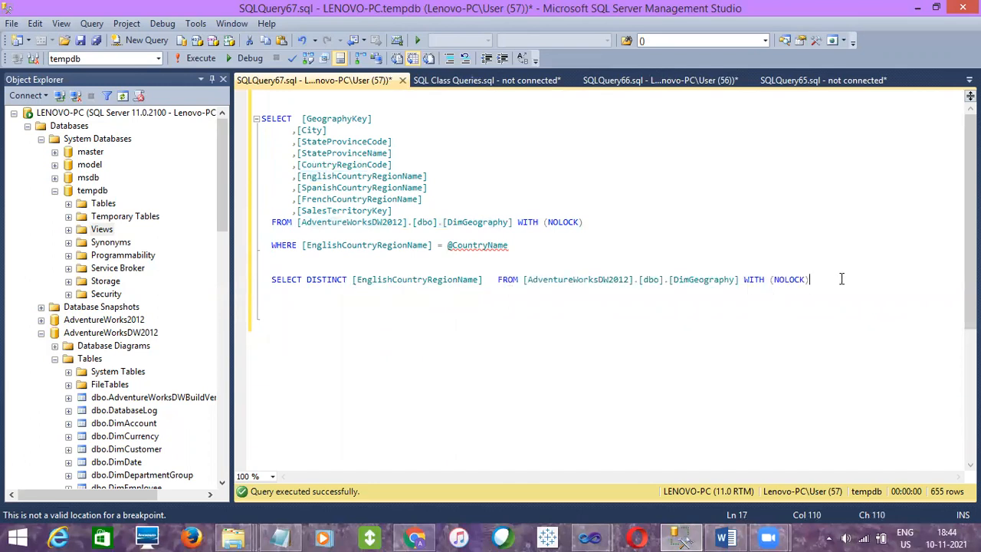
Step: Run only the SELECT DISTINCT query to check its country list, then copy the query line
drag(841, 279, 835, 268)
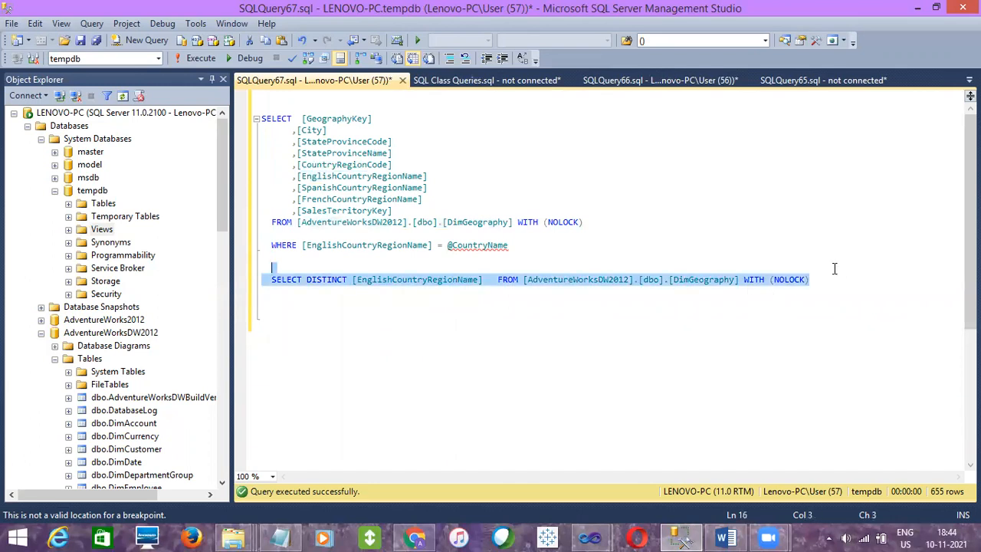
key(F5)
click(301, 338)
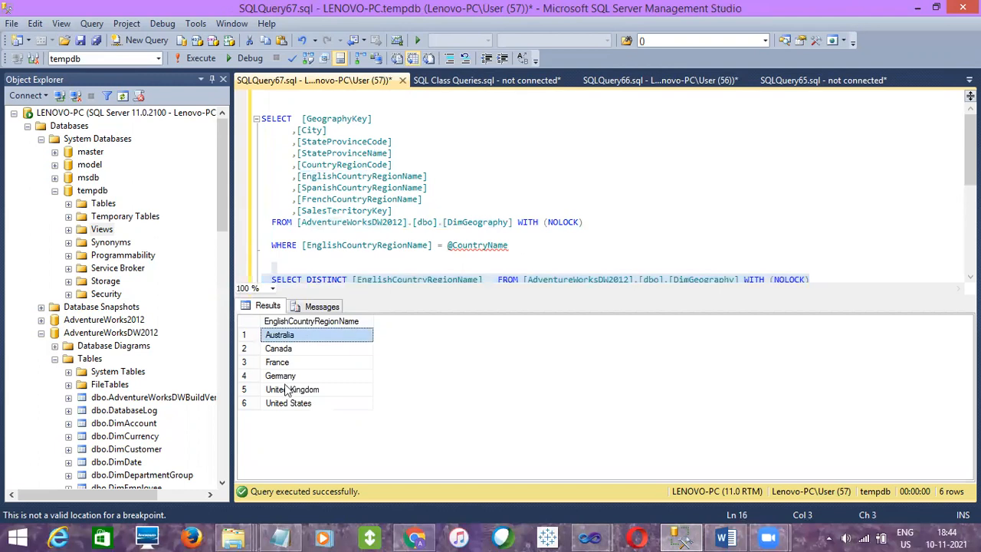
click(247, 279)
key(ctrl+c)
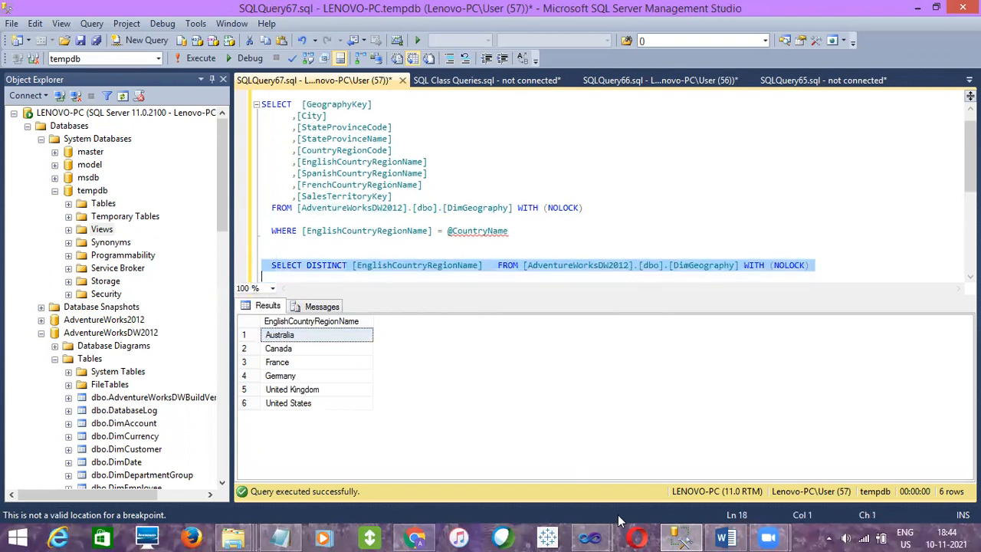
Step: In Visual Studio's MyFirstSSRSReport project, add an embedded dataset using data source ds_ADW and the copied SELECT DISTINCT query as text
click(598, 538)
click(636, 502)
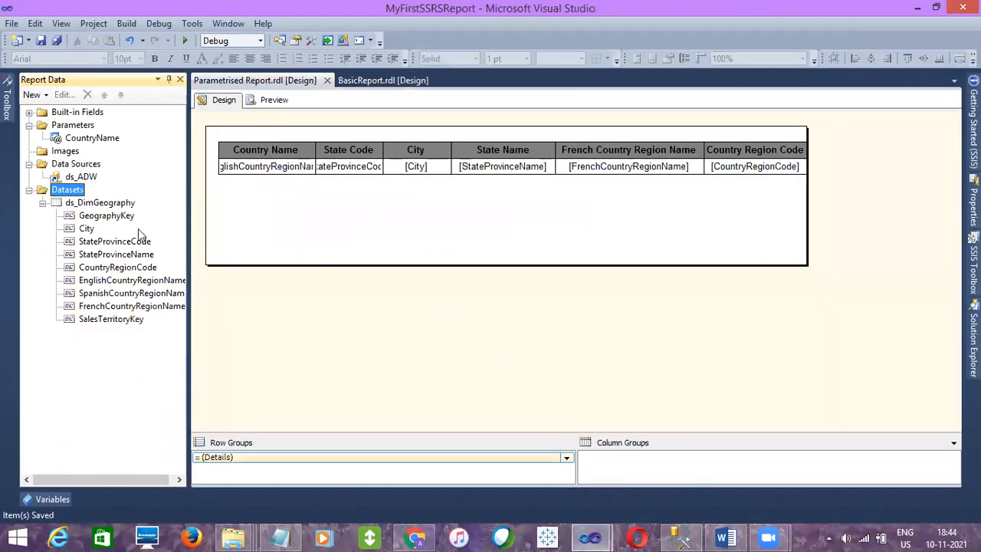
right_click(61, 190)
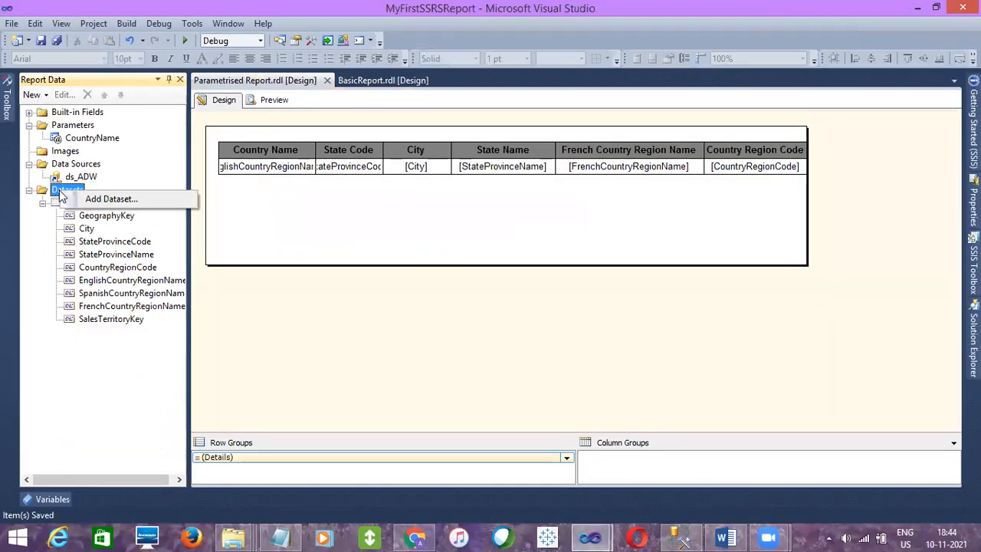
click(106, 201)
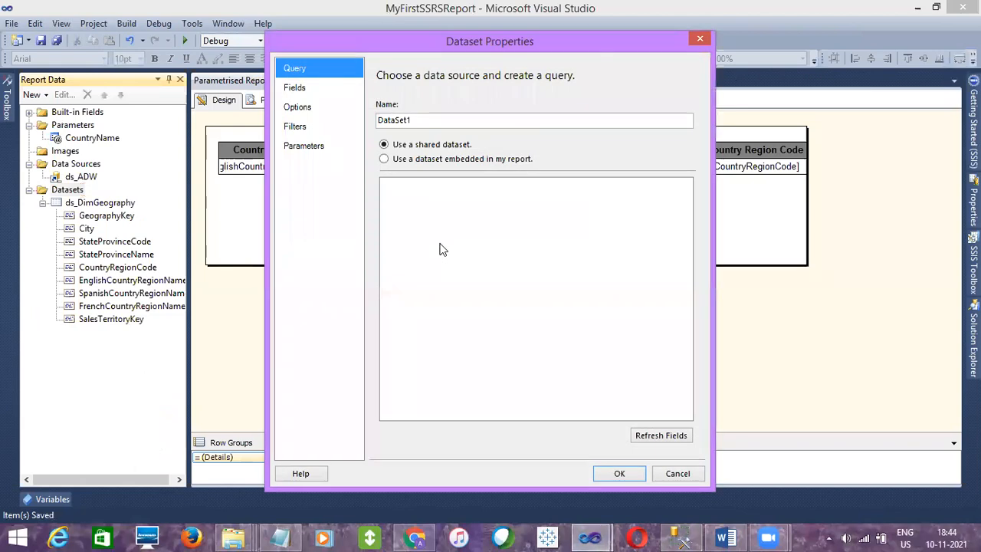
click(421, 160)
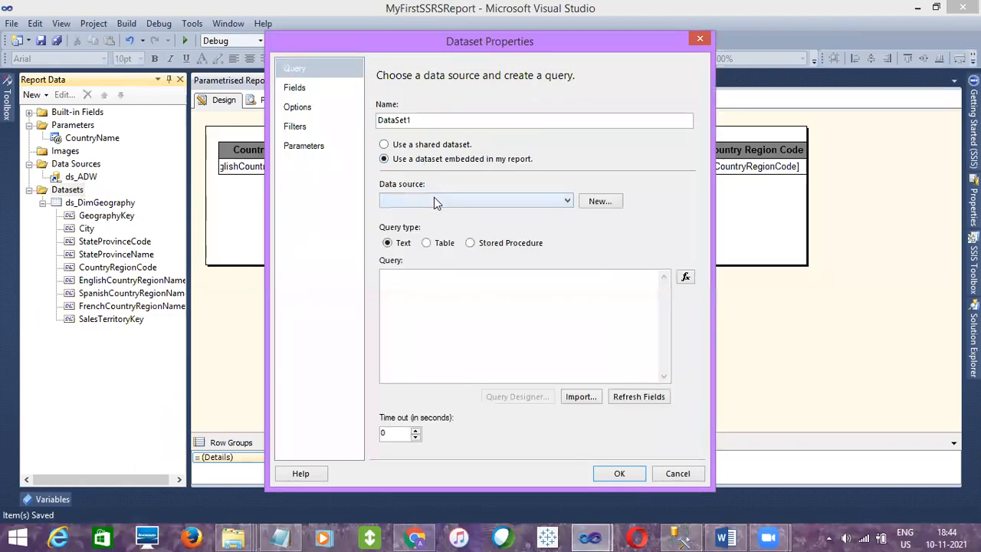
click(434, 200)
click(436, 218)
click(417, 305)
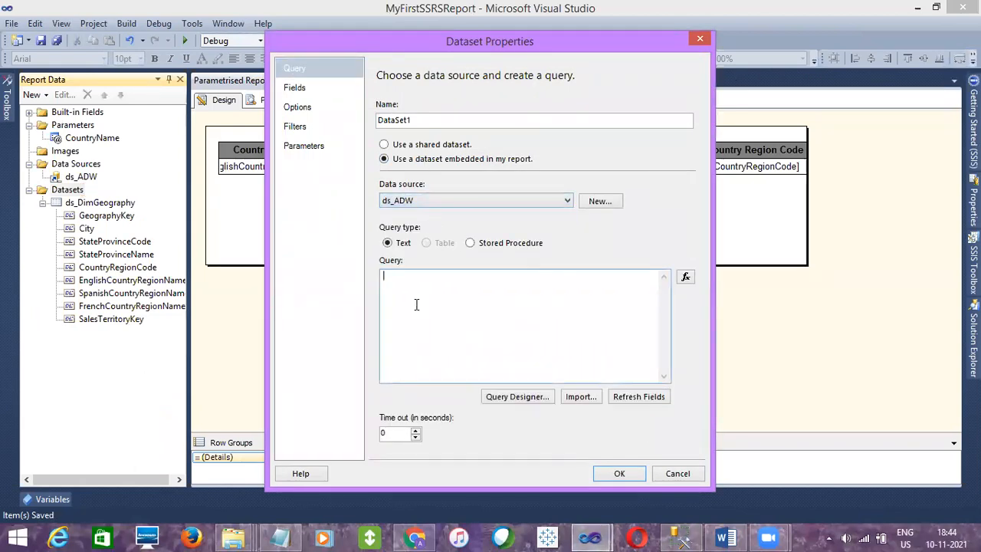
key(ctrl+v)
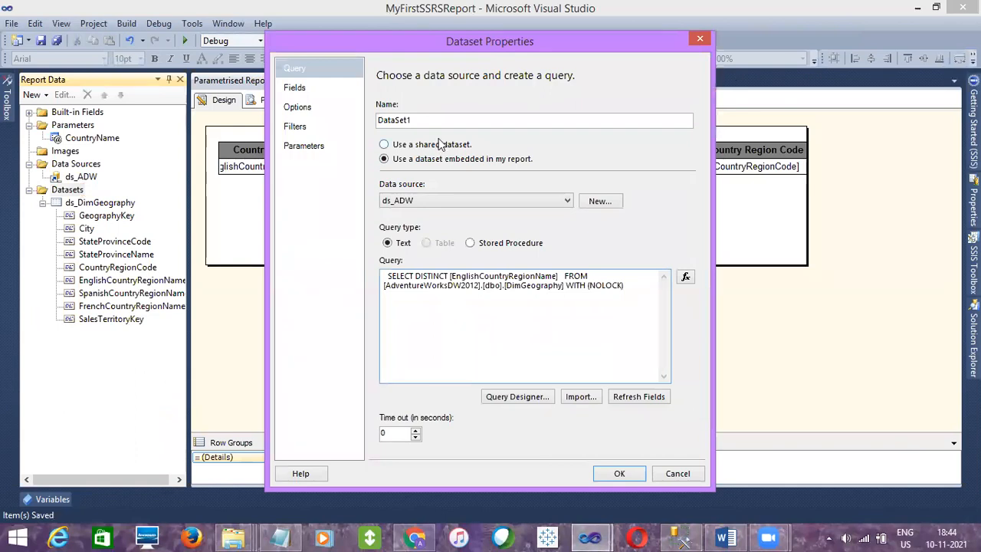
Step: Name the new dataset ds_CountryName
double_click(437, 116)
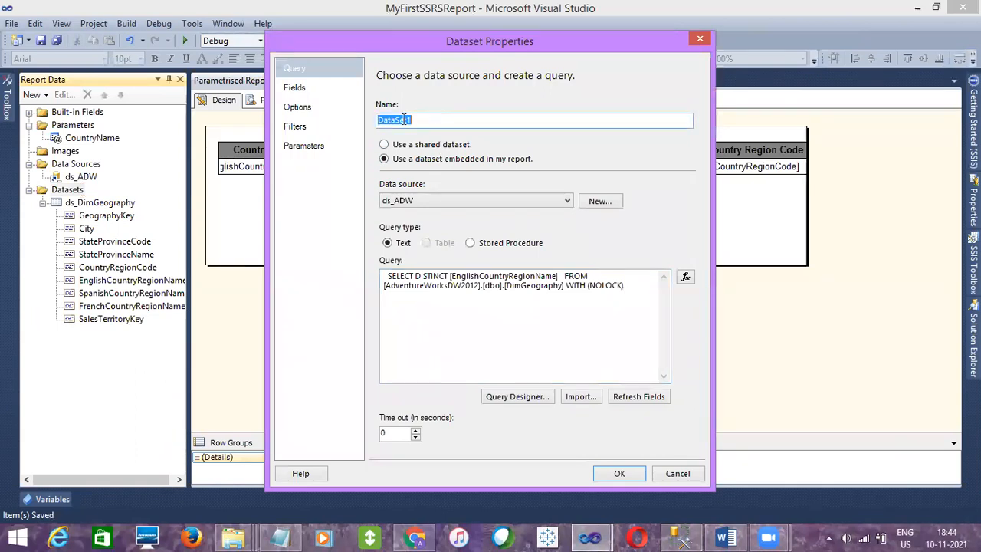
text(ds)
key(BackSpace)
key(BackSpace)
text(s_)
text(Cp)
text(ountryNAme)
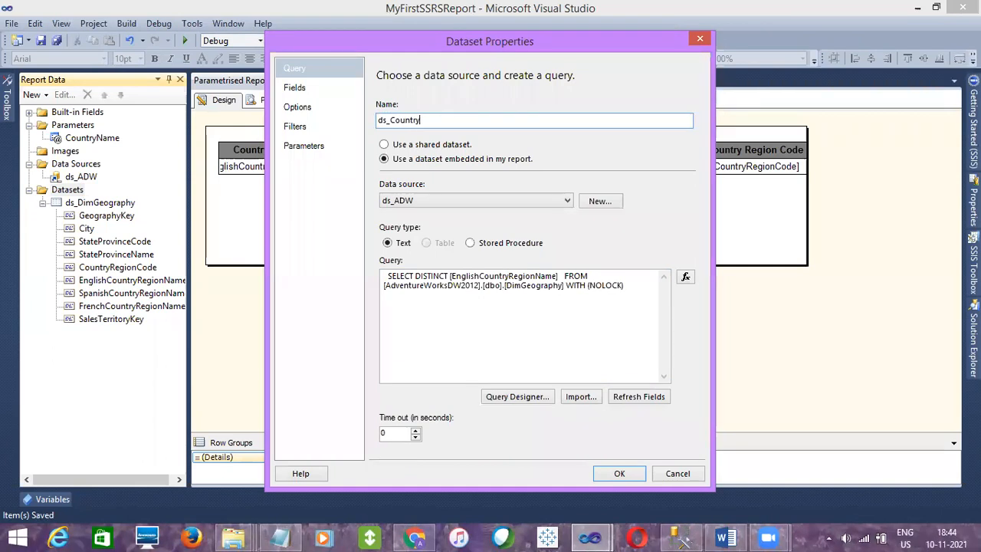
click(431, 119)
key(BackSpace)
text(a)
Step: Refresh the ds_CountryName dataset's fields, check its field list, and accept the dataset properties
click(496, 274)
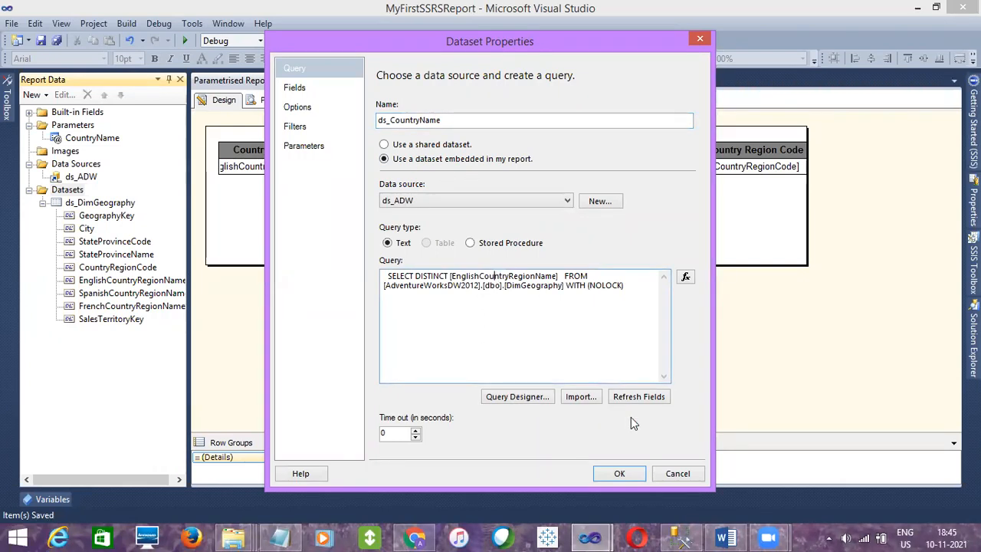
click(648, 400)
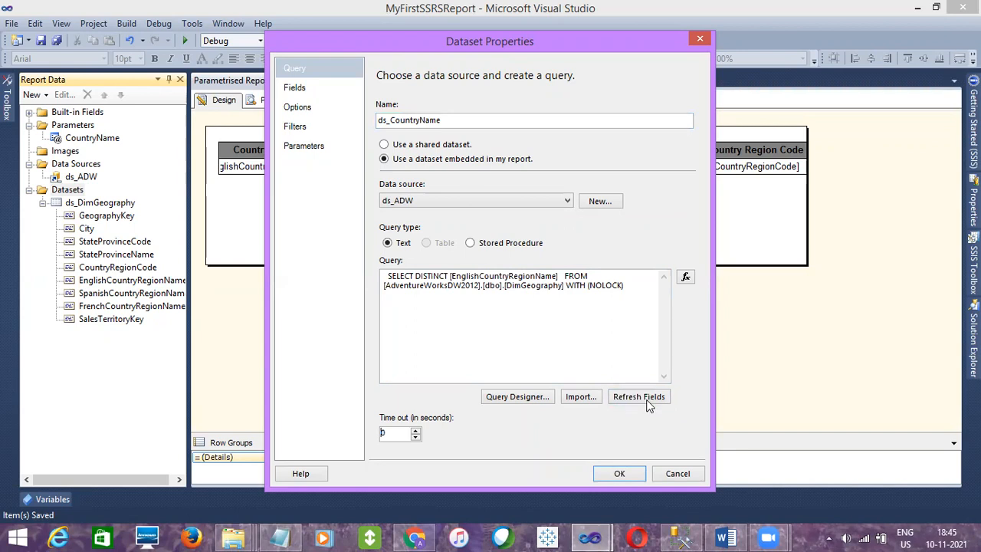
click(295, 87)
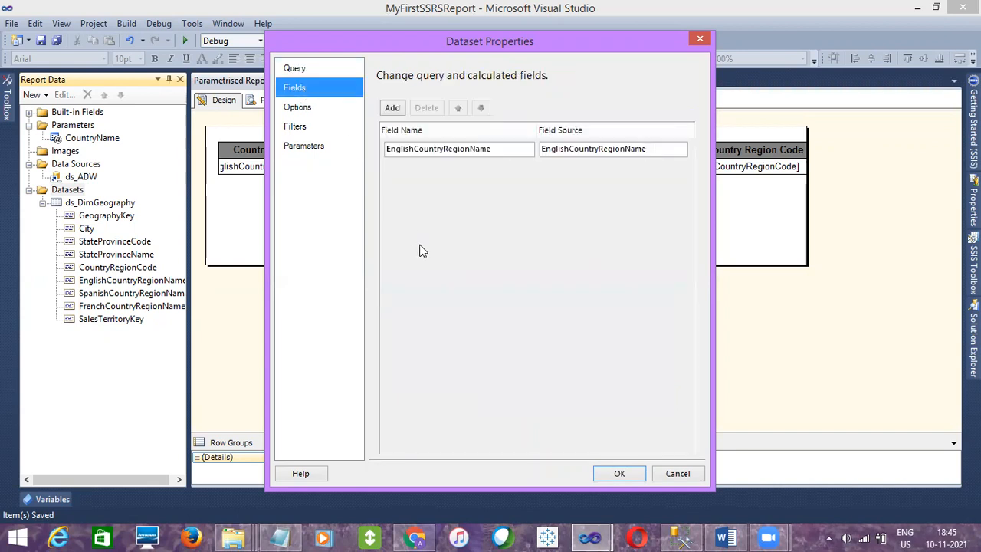
click(304, 77)
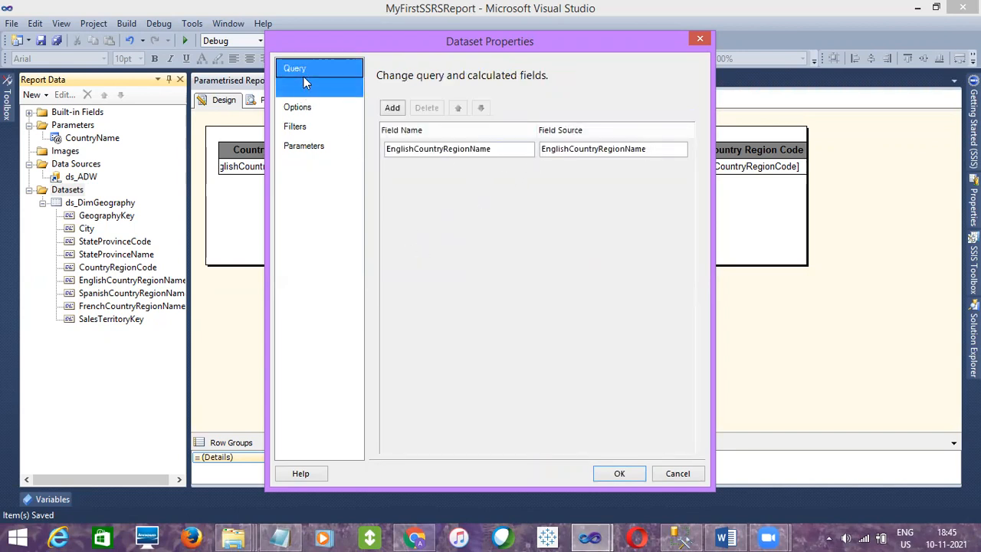
click(611, 474)
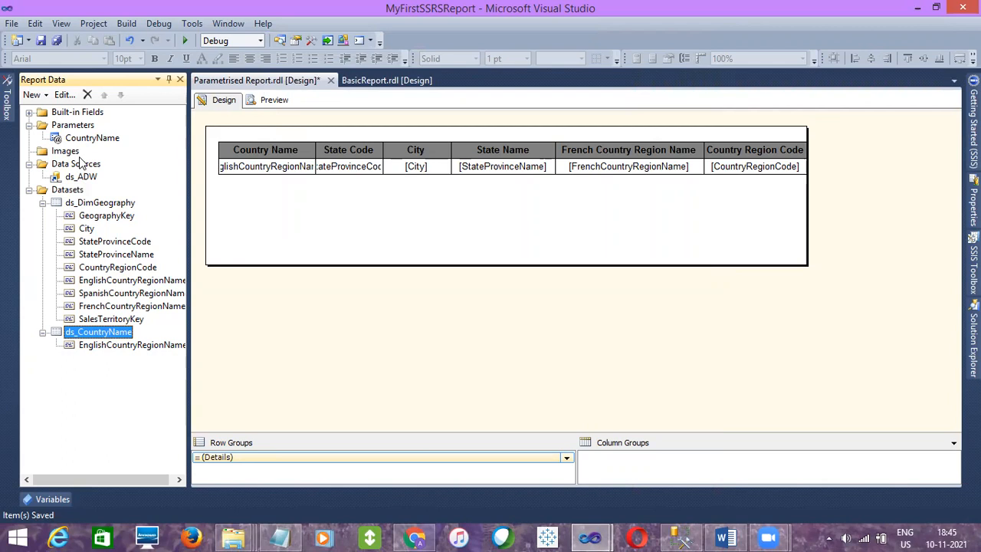
Step: Preview the parametrised report to check how the Country Name parameter is entered, and return to the report design
click(92, 346)
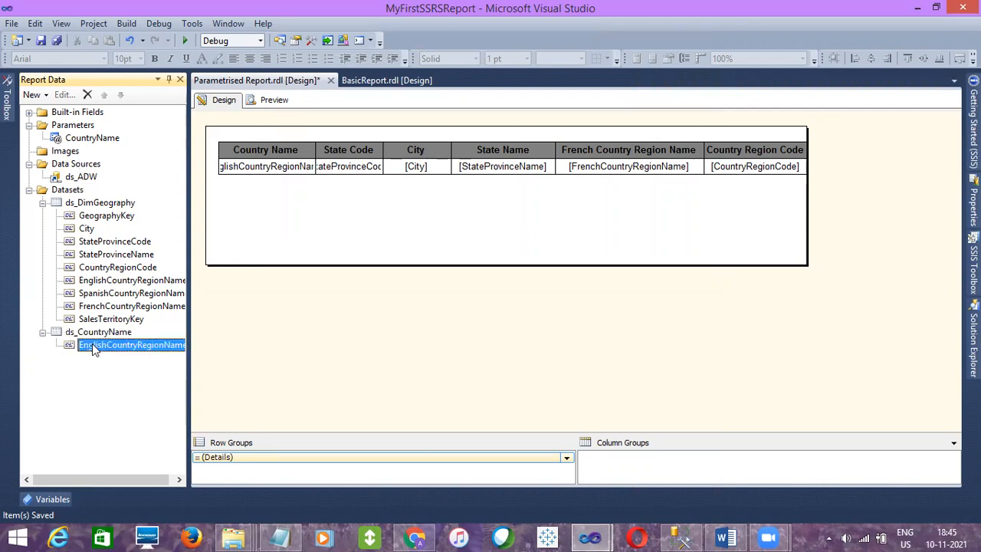
click(77, 141)
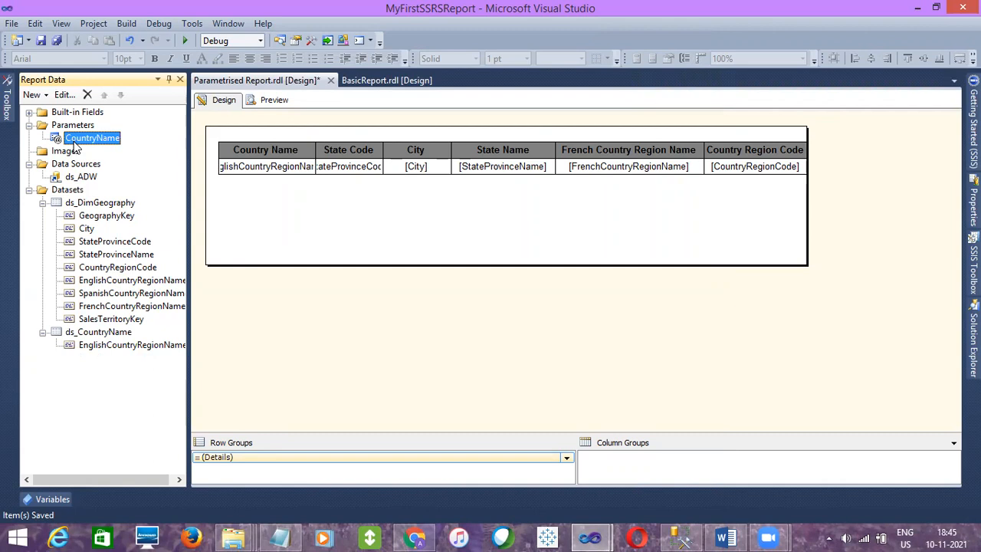
click(266, 104)
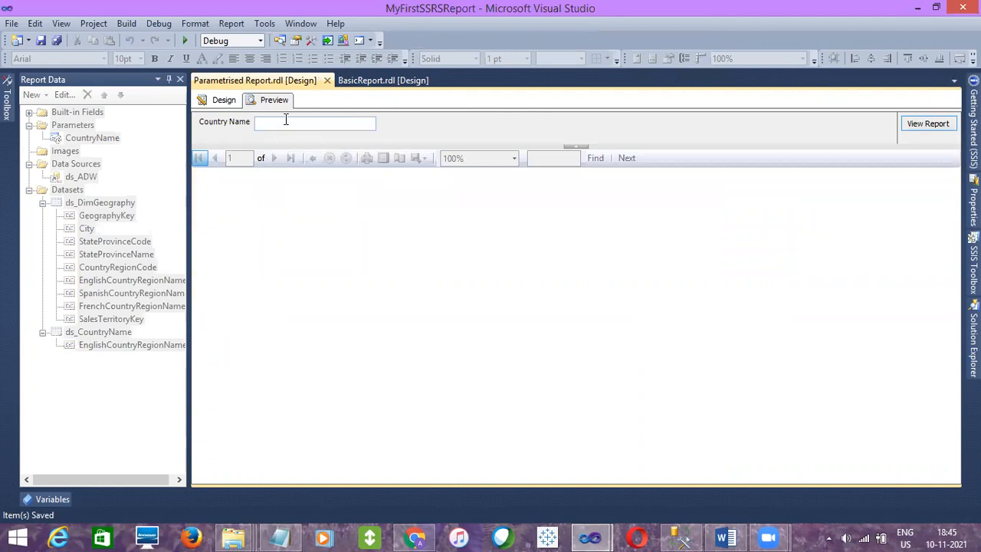
click(222, 101)
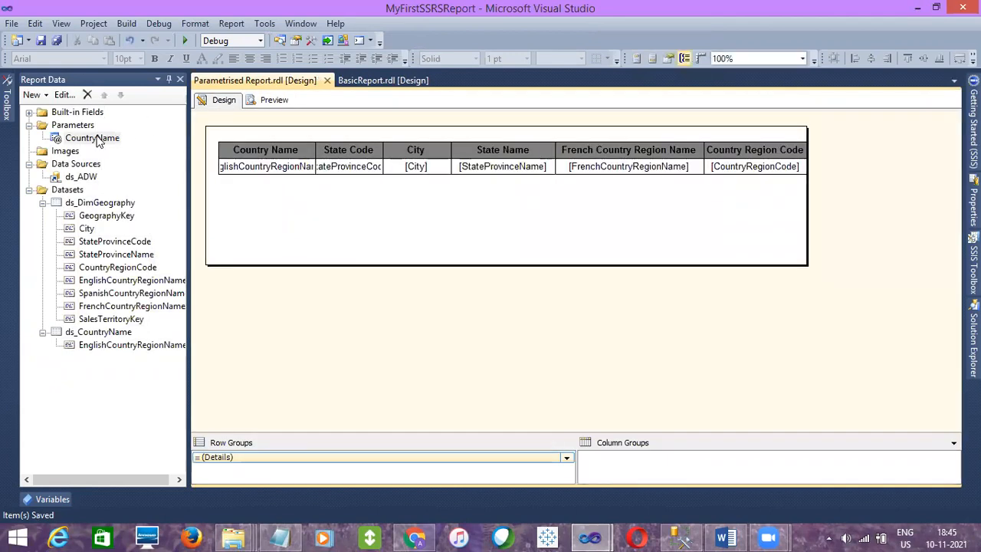
Step: Open the CountryName parameter's properties, compare the default-value and available-value options, and stay on the available values
double_click(79, 138)
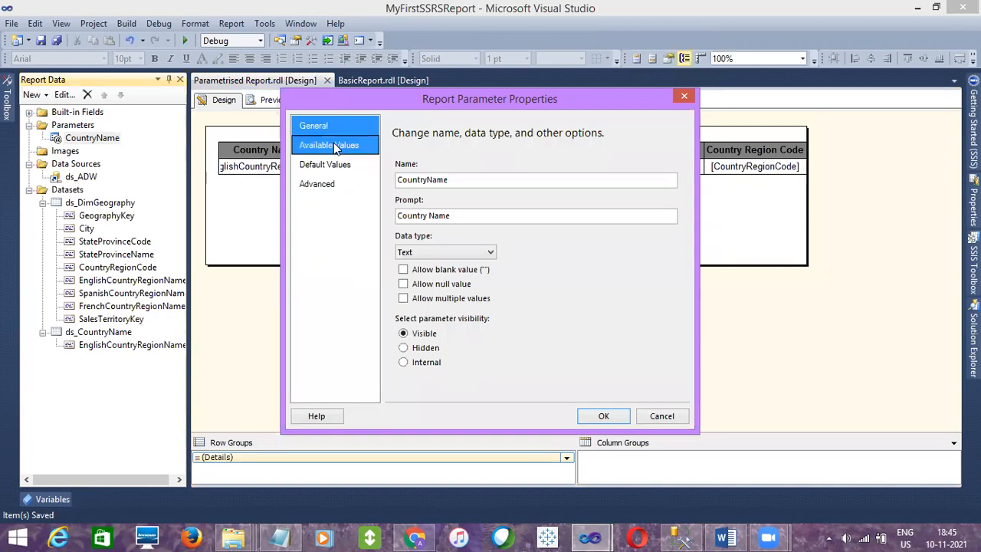
click(334, 146)
click(314, 164)
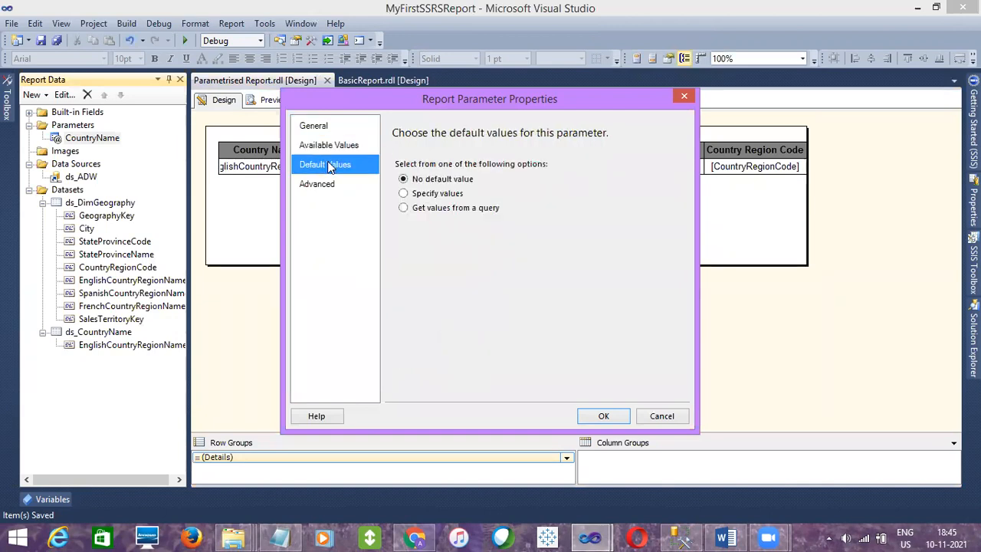
click(332, 152)
click(330, 164)
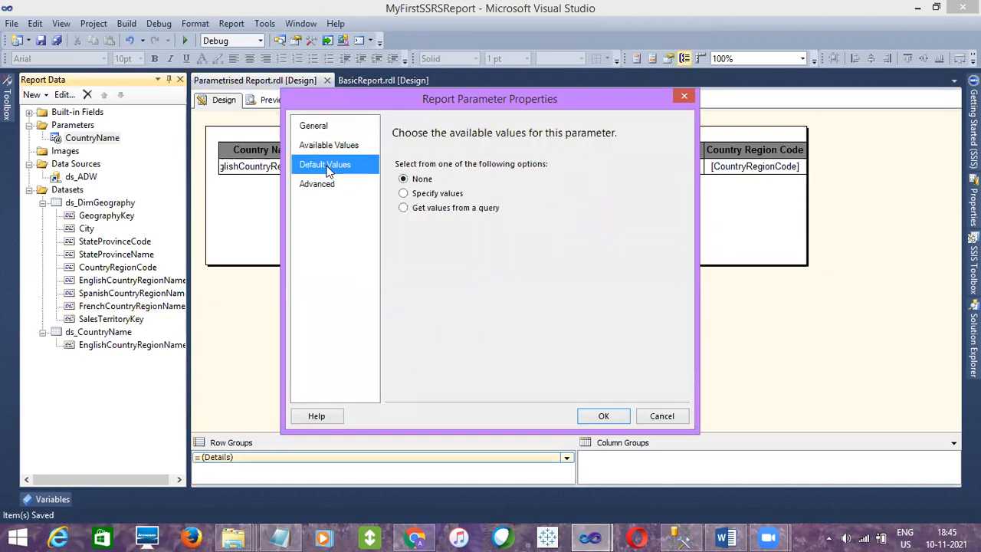
click(328, 148)
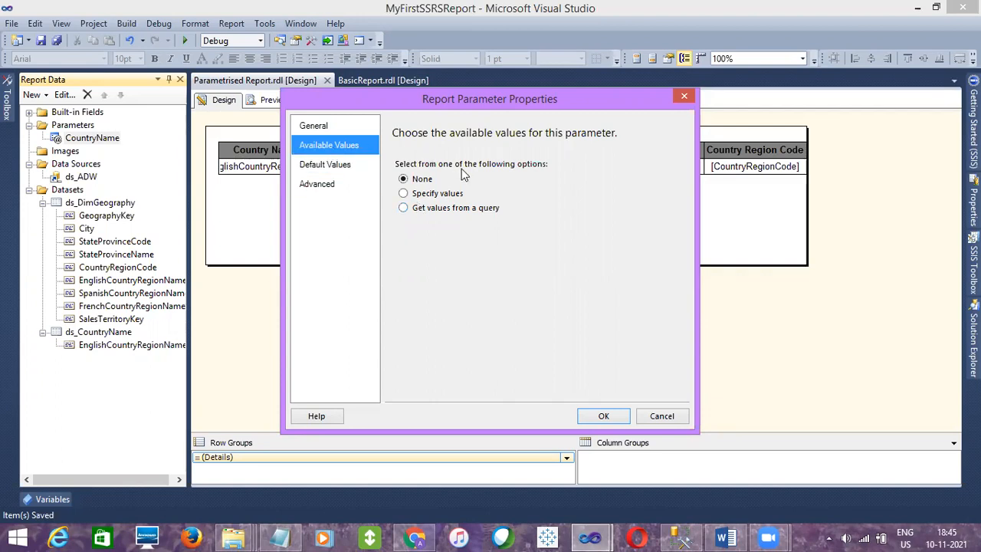
Step: Try specifying an available value by hand with label Australia and value Australia, and delete that entry
click(419, 193)
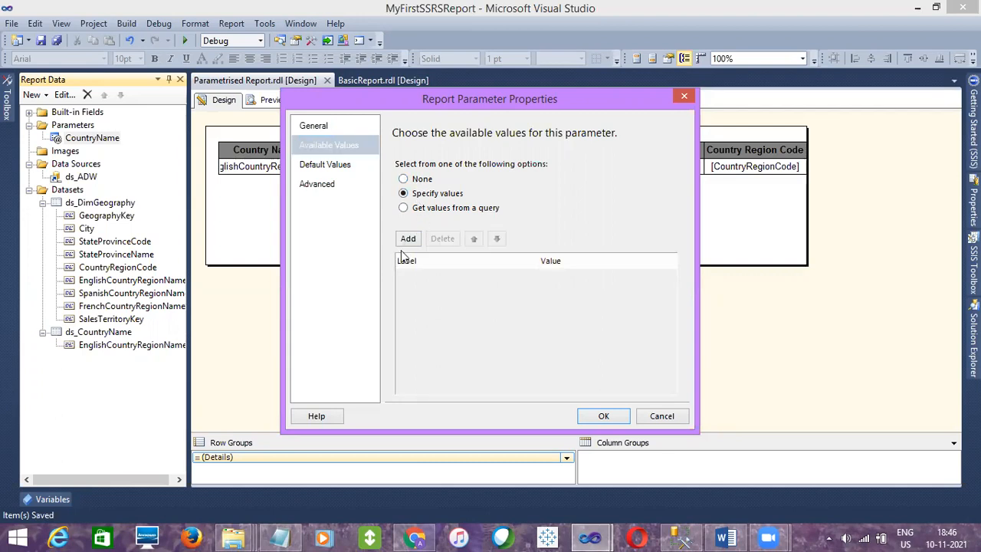
click(407, 240)
text(Australia)
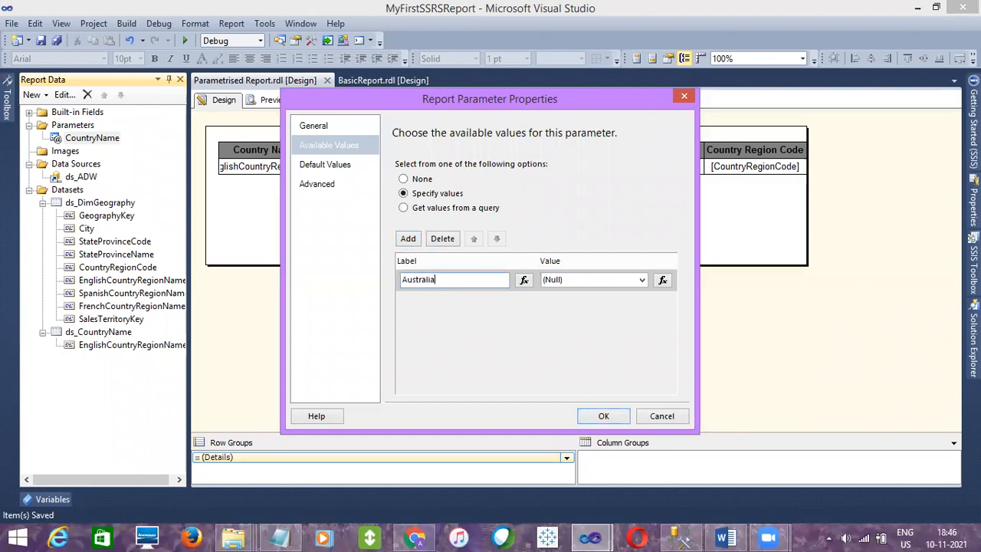
click(569, 281)
text(Australia)
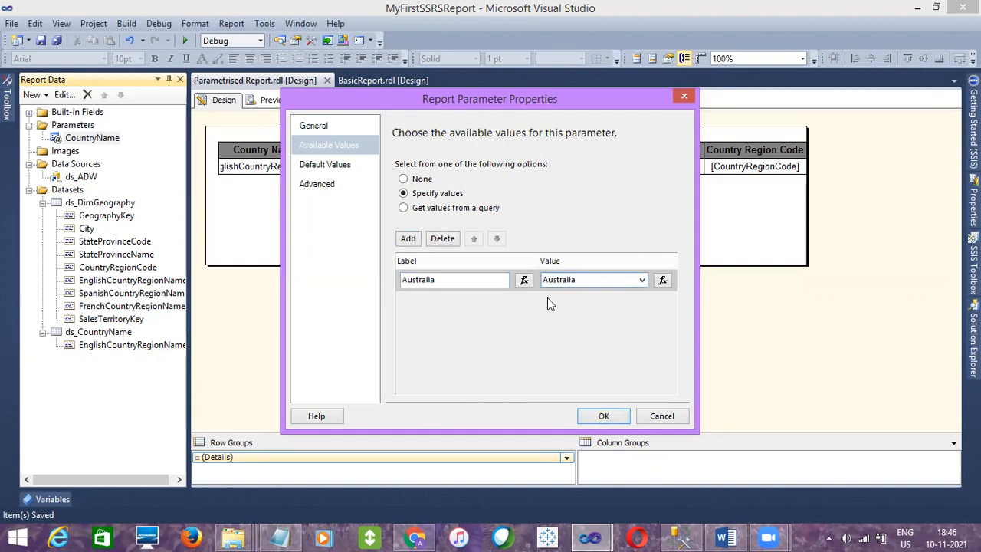
click(455, 280)
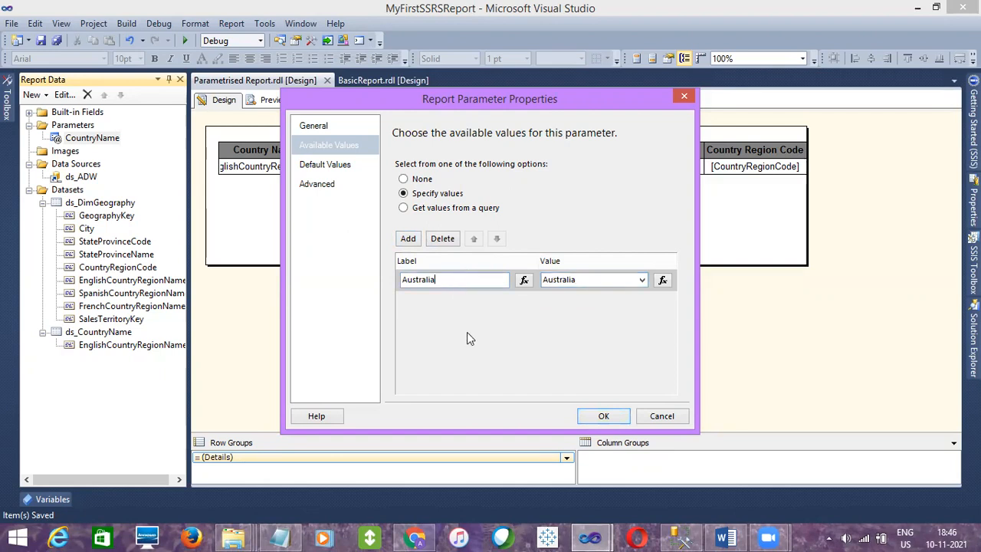
click(444, 243)
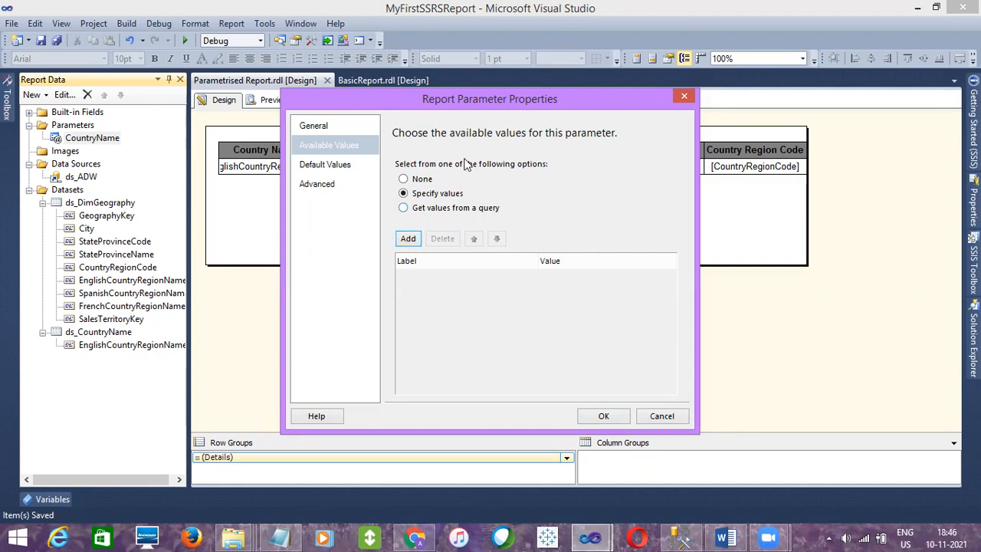
Step: Get CountryName's available values from a query on ds_CountryName with EnglishCountryRegionName as value and label fields, accept the properties, and save
click(459, 210)
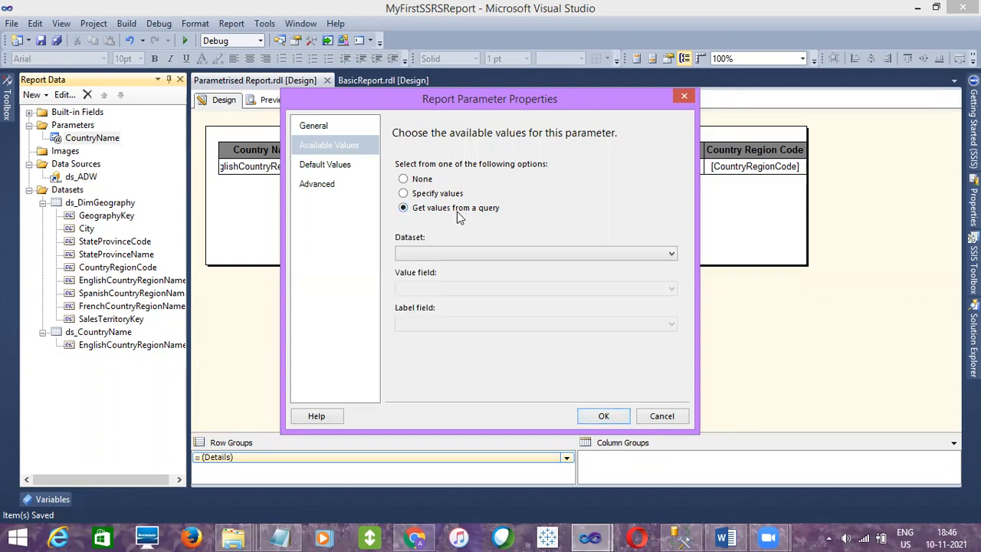
click(431, 254)
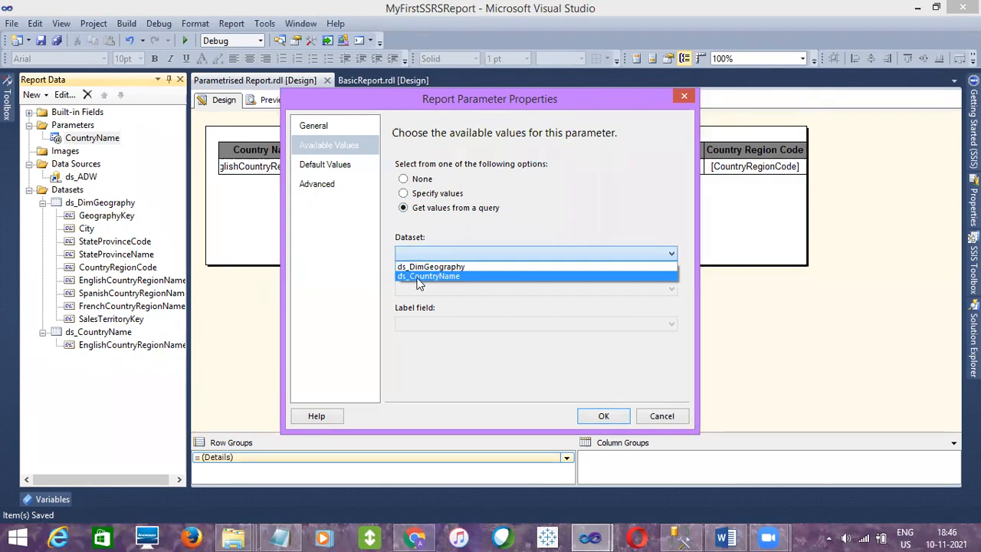
click(418, 278)
click(435, 285)
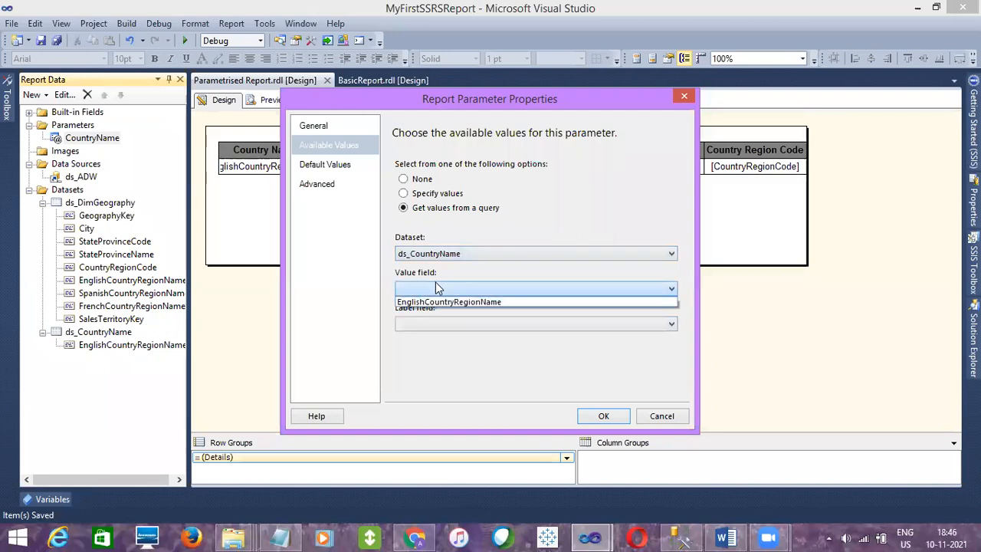
click(435, 302)
click(432, 331)
click(432, 337)
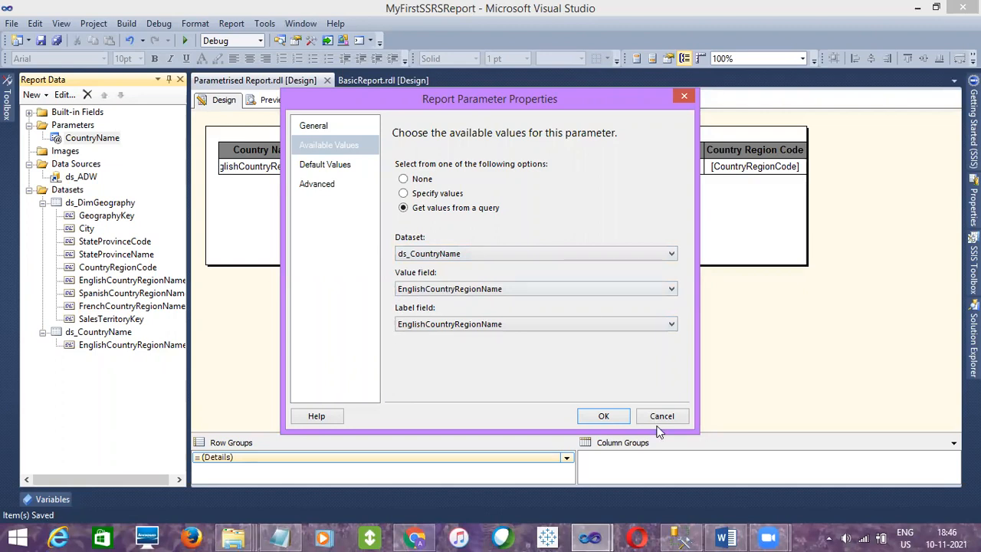
click(345, 135)
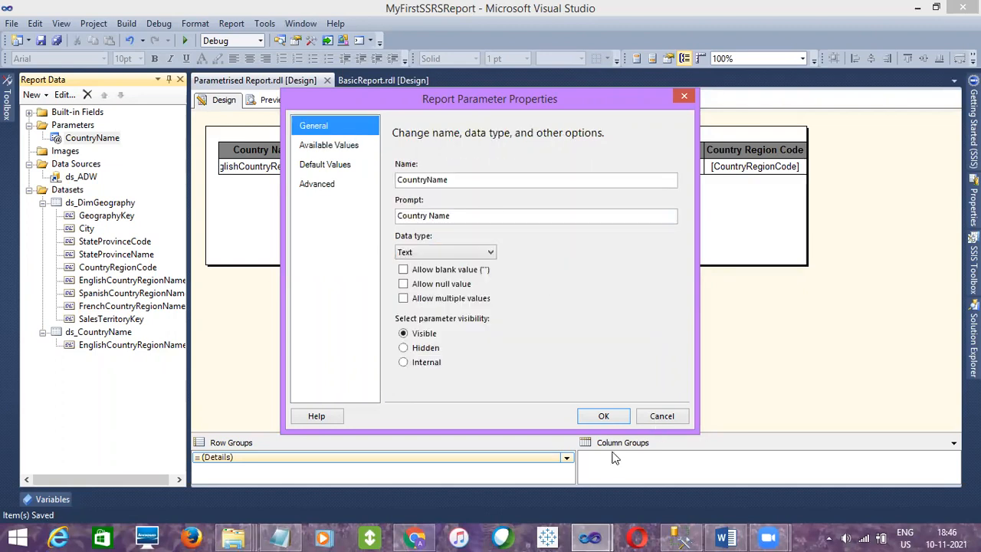
click(609, 419)
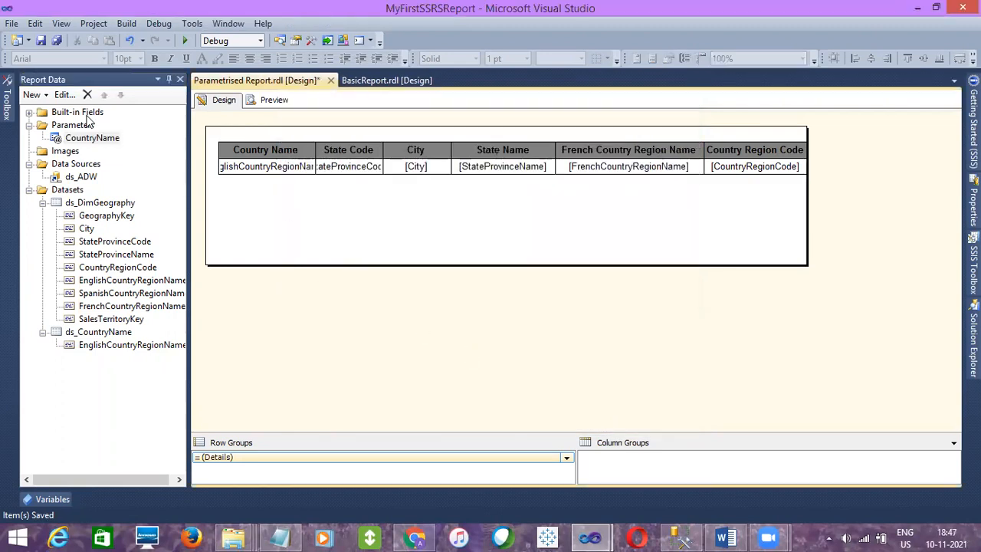
click(54, 40)
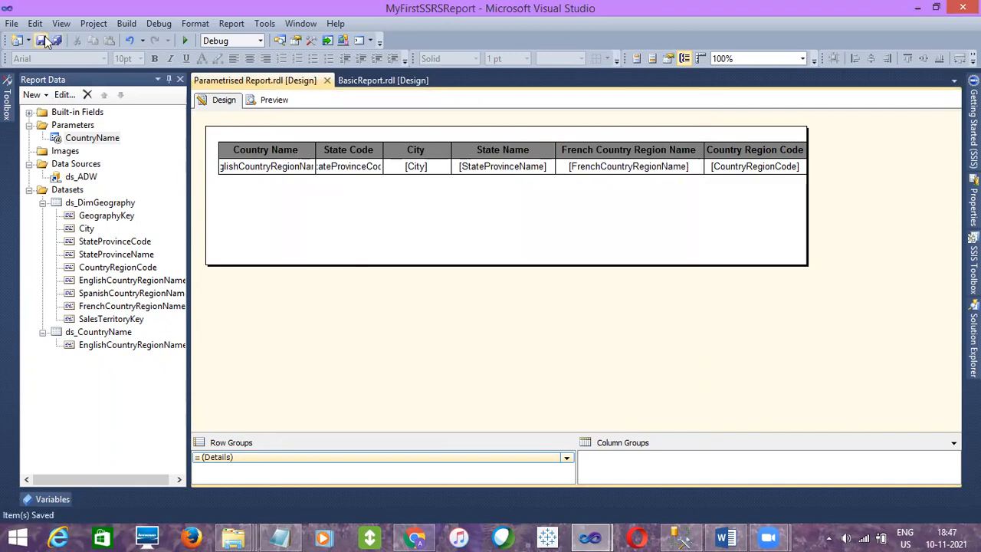
Step: Preview the parametrised report and run it for Australia, chosen from the Country Name list
click(281, 101)
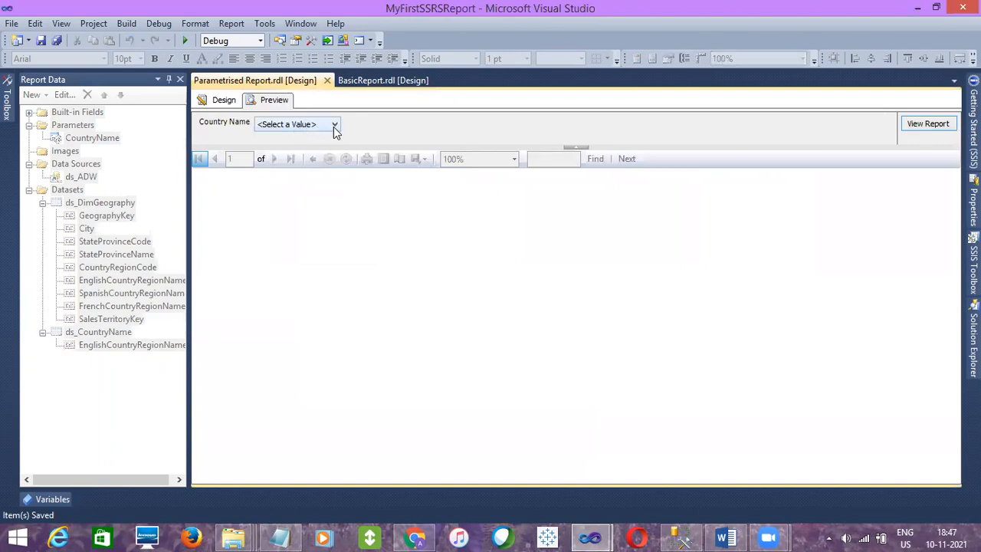
click(325, 127)
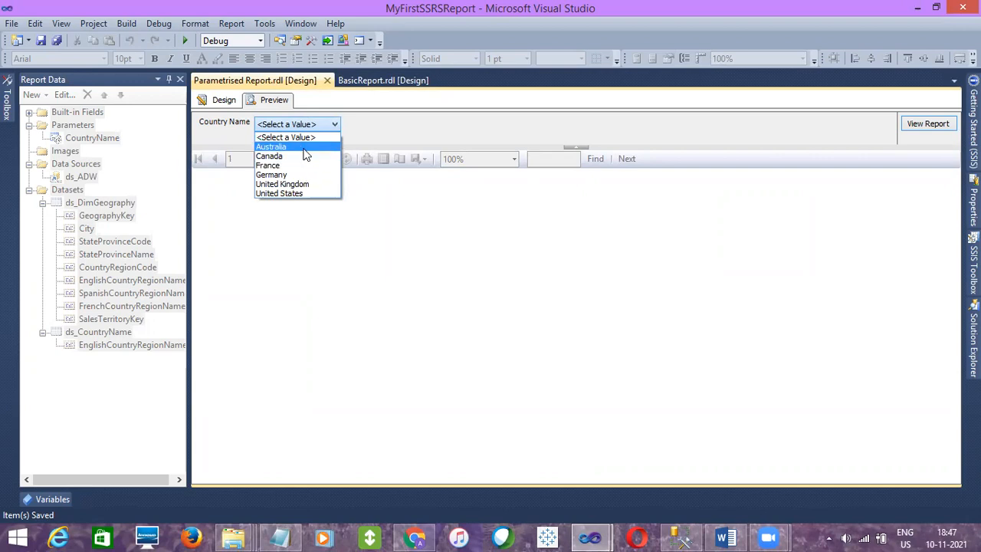
click(302, 146)
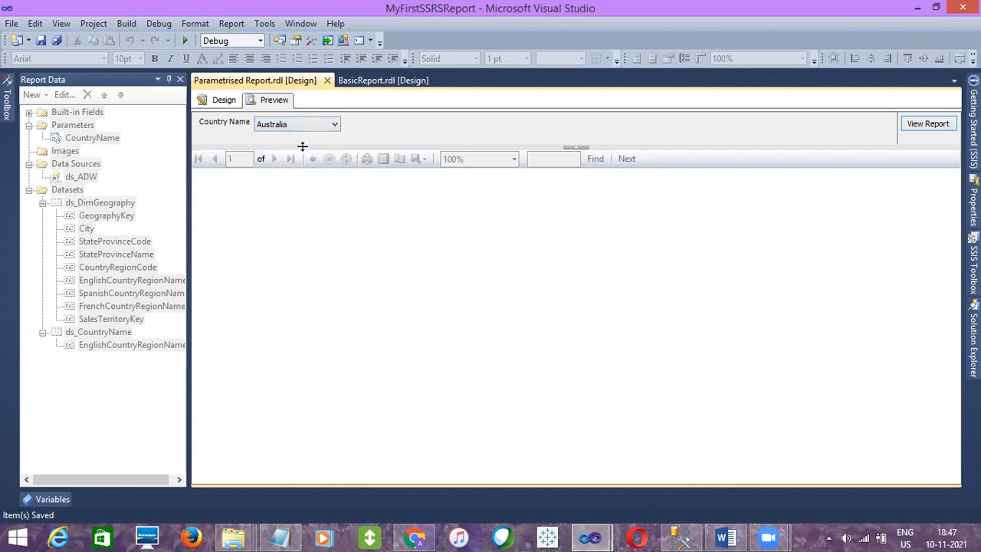
click(935, 123)
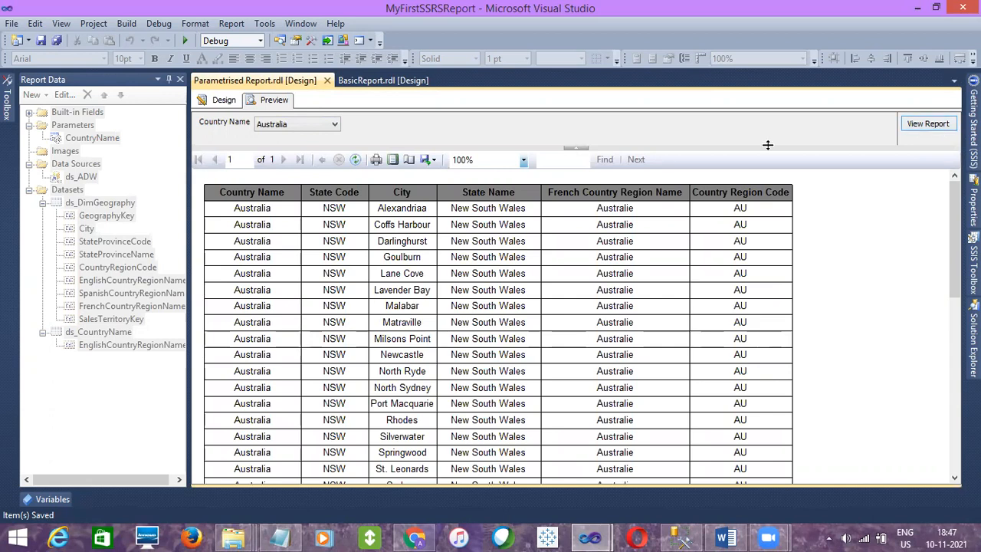
Step: Run the previewed report for United Kingdom and look through its rows
click(298, 125)
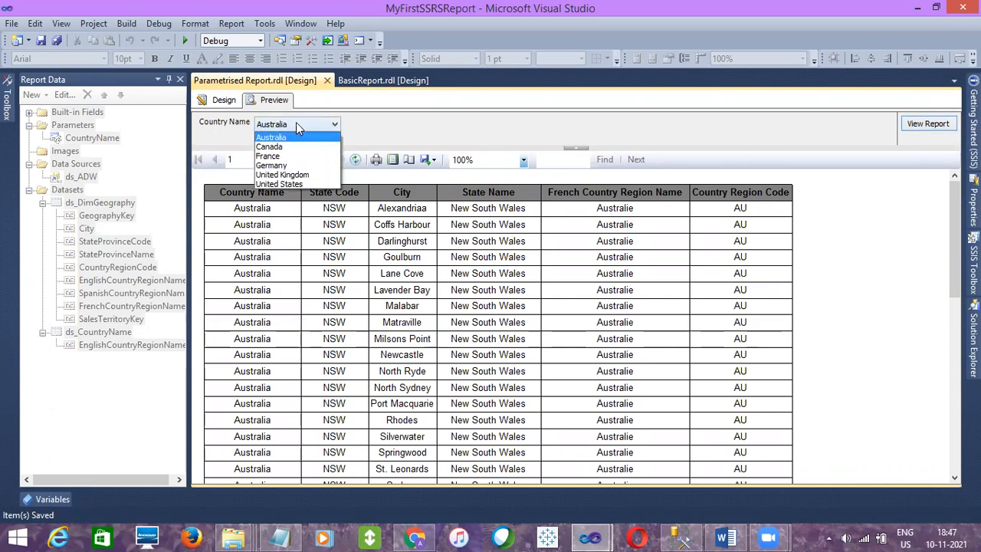
click(290, 175)
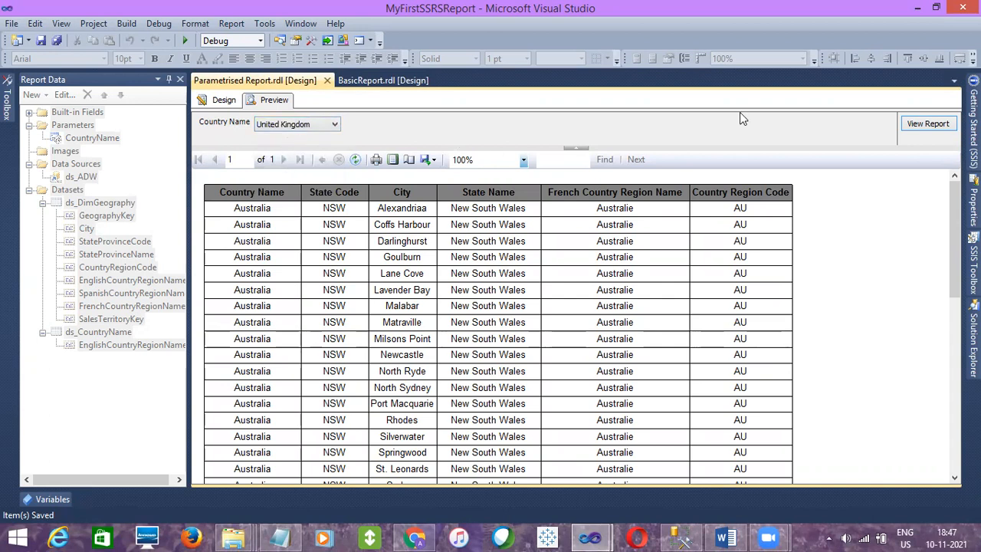
click(907, 126)
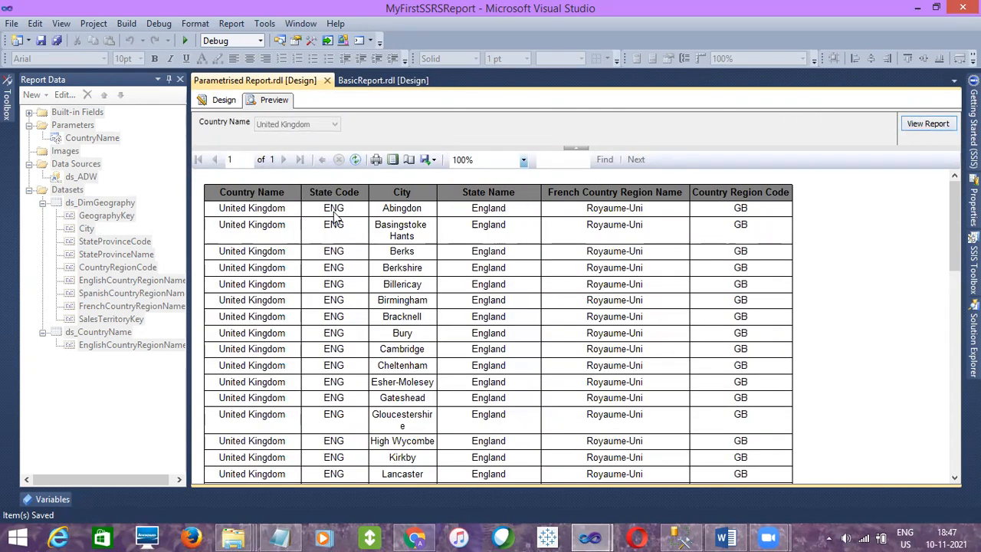
mouse_move(955, 230)
mouse_down()
mouse_move(955, 414)
mouse_move(955, 226)
mouse_up()
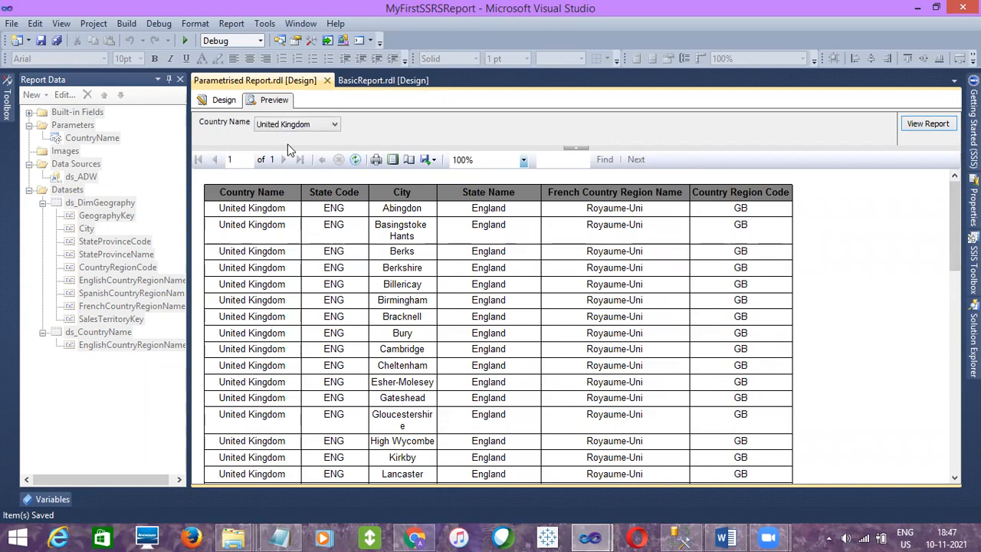
Step: Run the previewed report for Germany and look through its rows
click(297, 124)
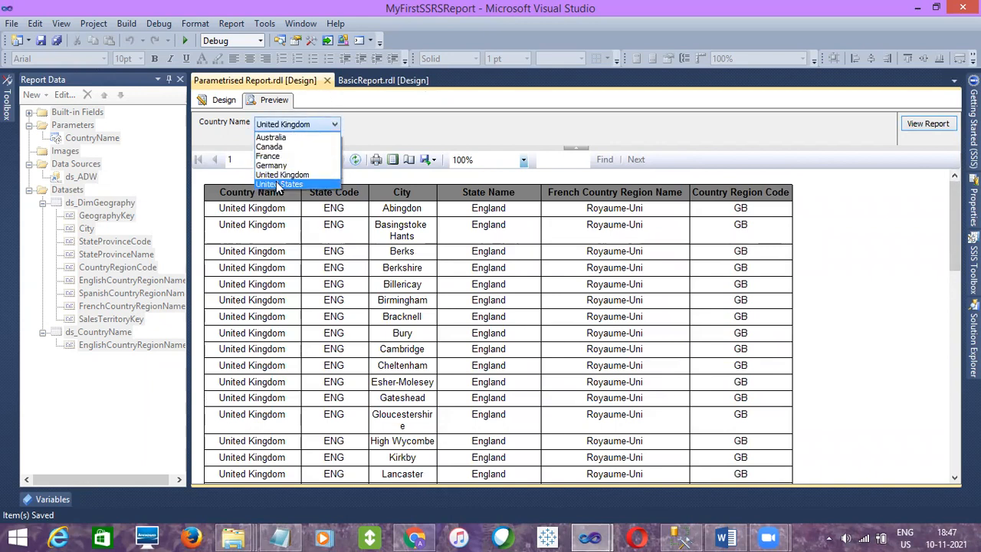
click(276, 168)
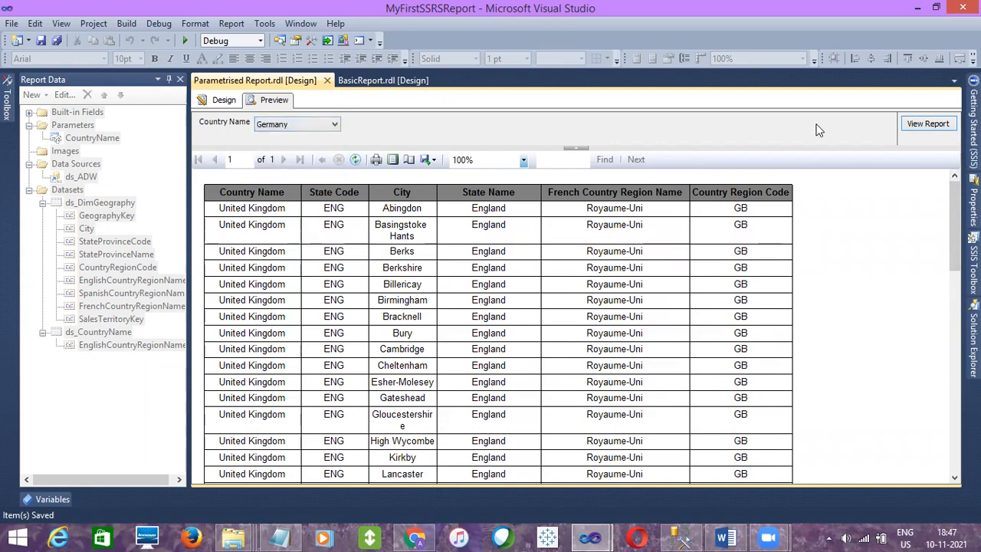
click(932, 126)
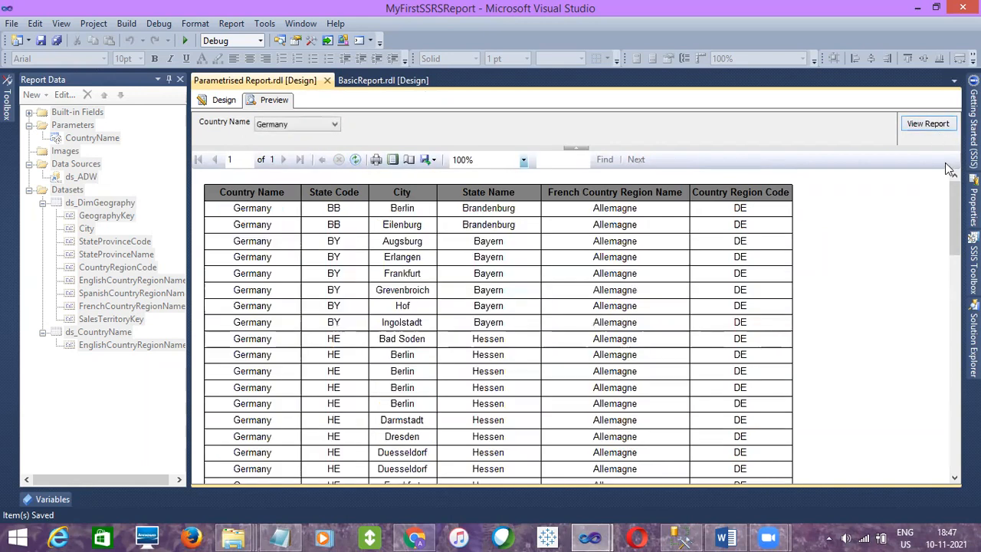
drag(953, 214, 954, 180)
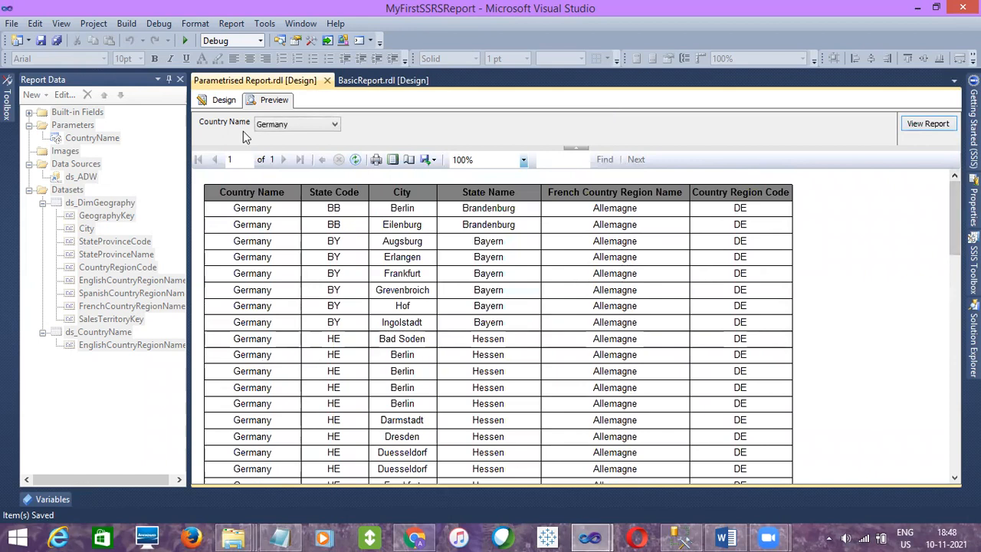
Step: Check which choices the Country Name list offers in the report preview
click(221, 100)
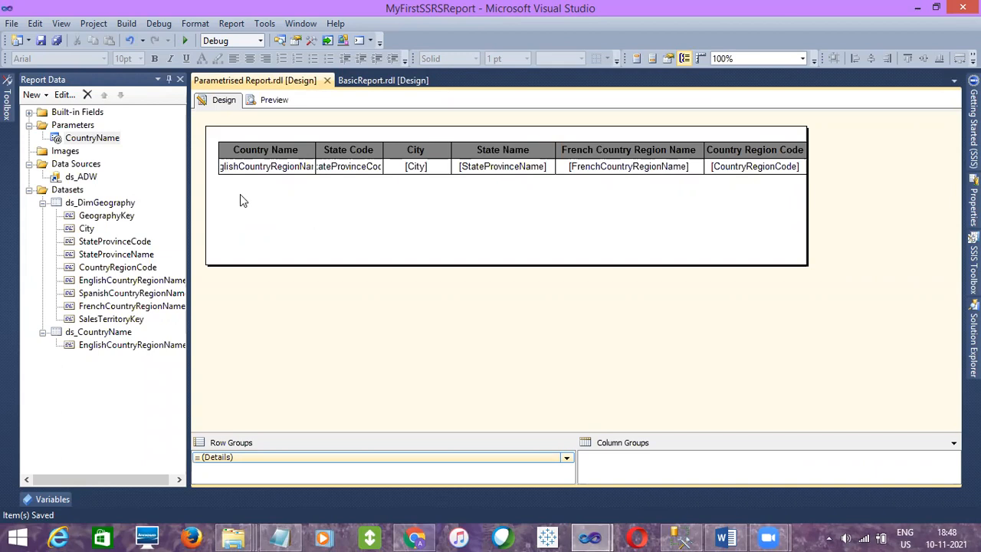
click(272, 101)
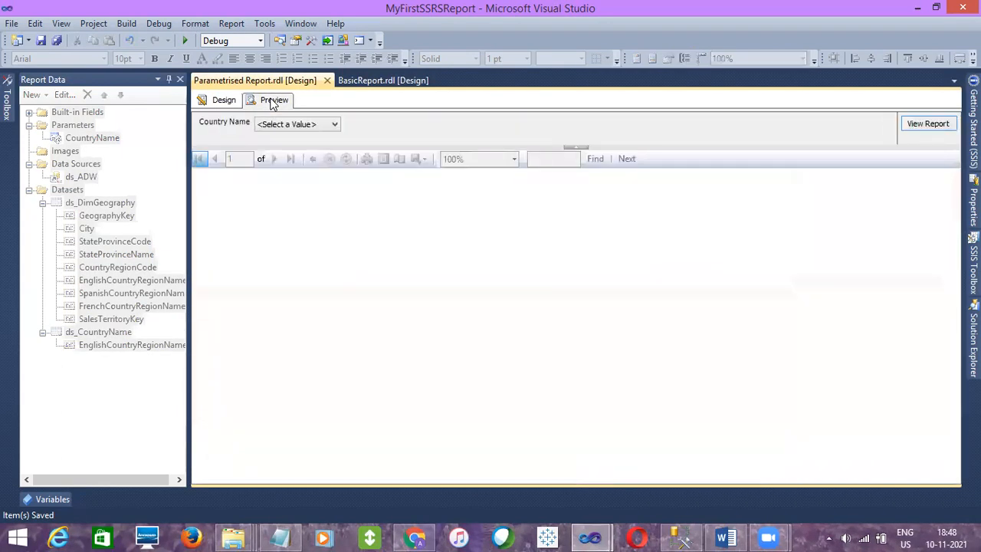
click(299, 124)
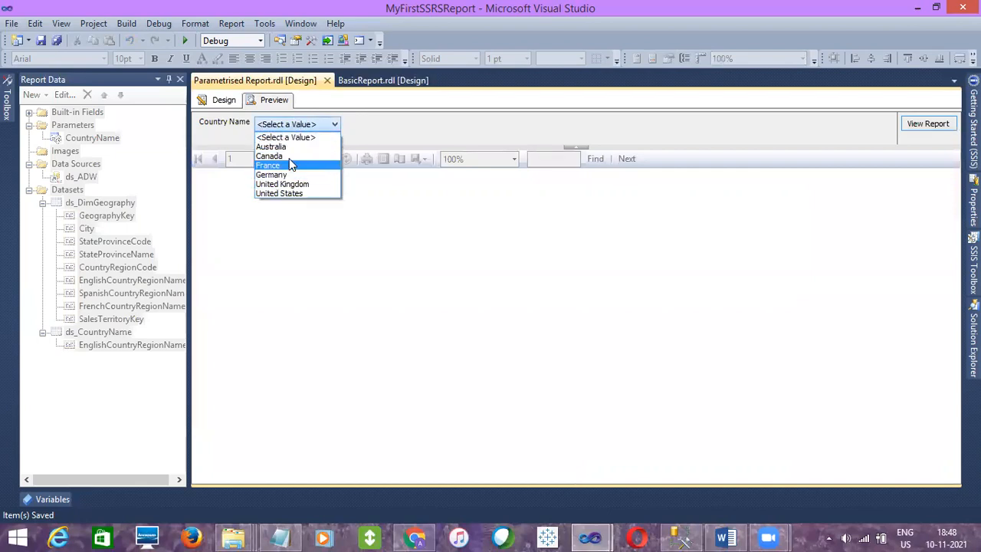
click(245, 263)
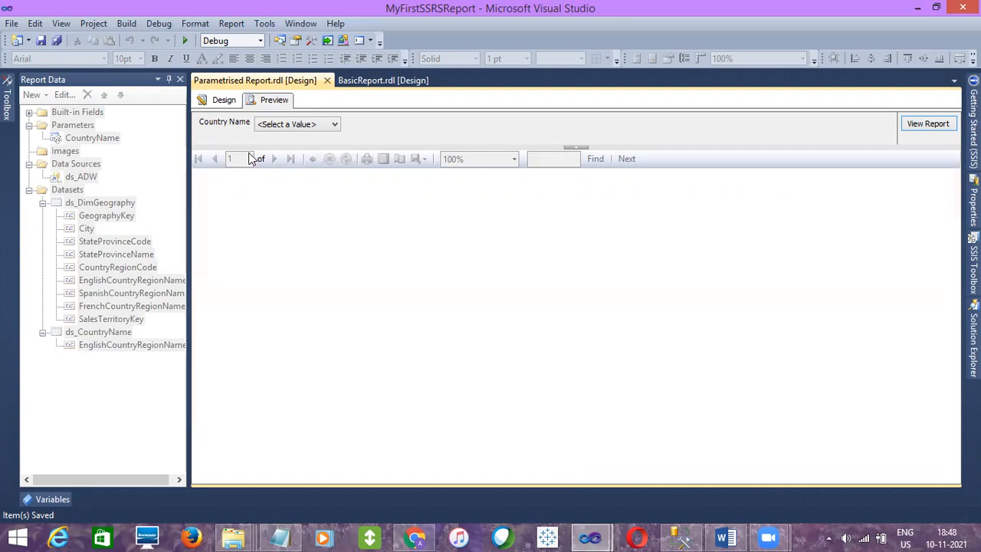
click(230, 100)
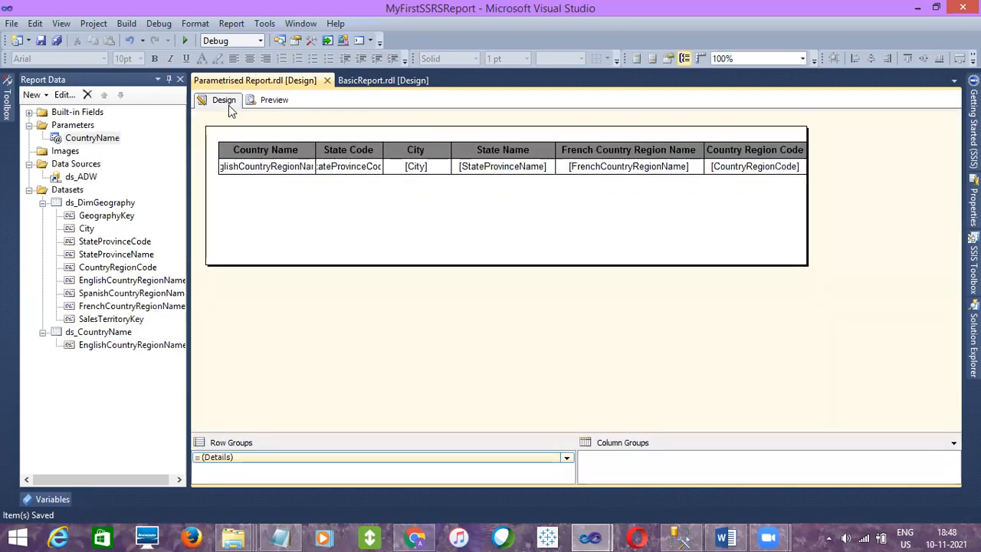
click(276, 100)
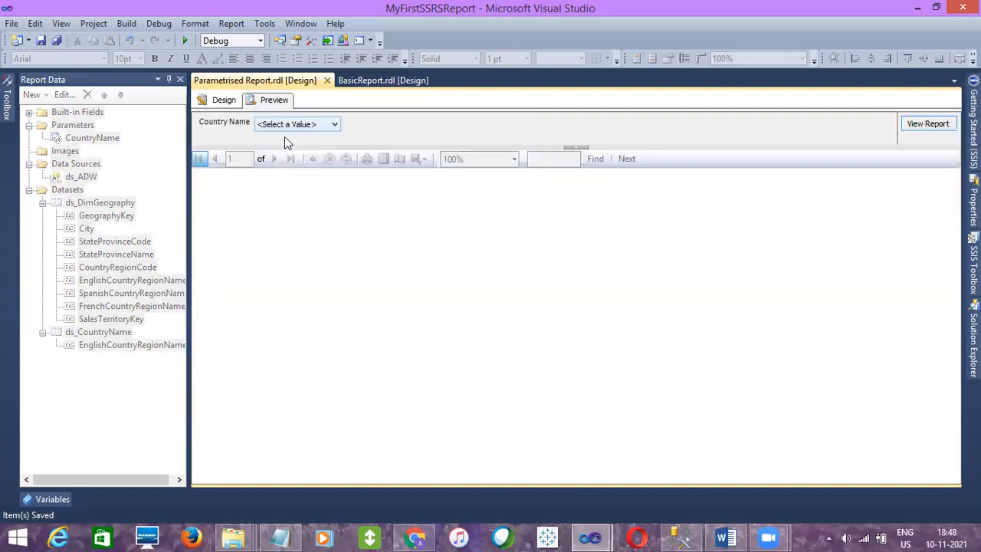
click(285, 127)
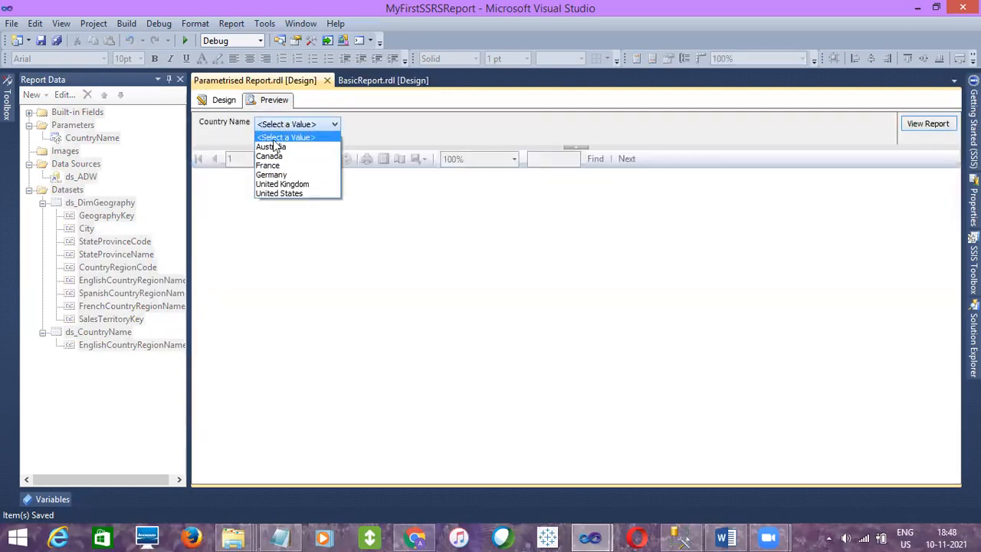
Step: Allow multiple values for the CountryName report parameter and accept its properties
click(236, 104)
click(236, 103)
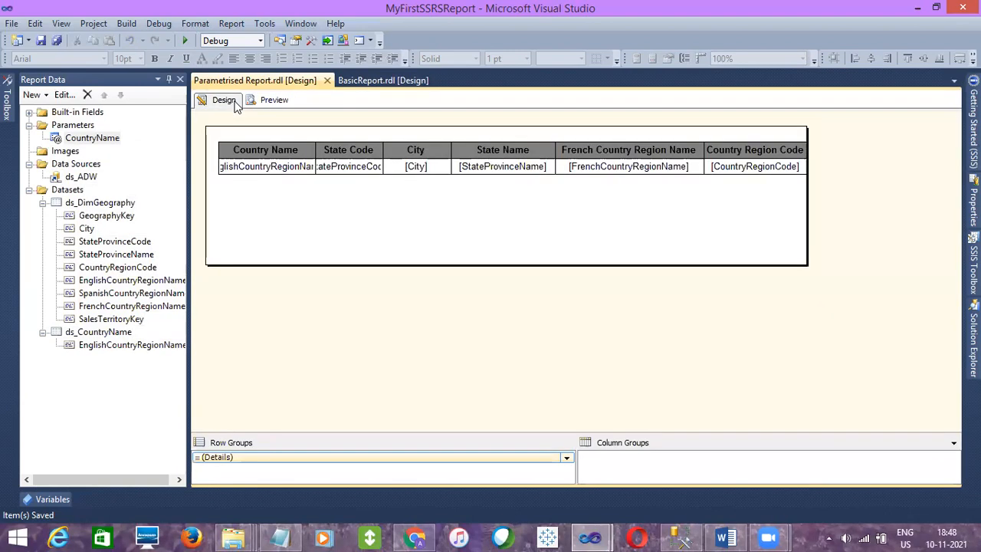
double_click(91, 139)
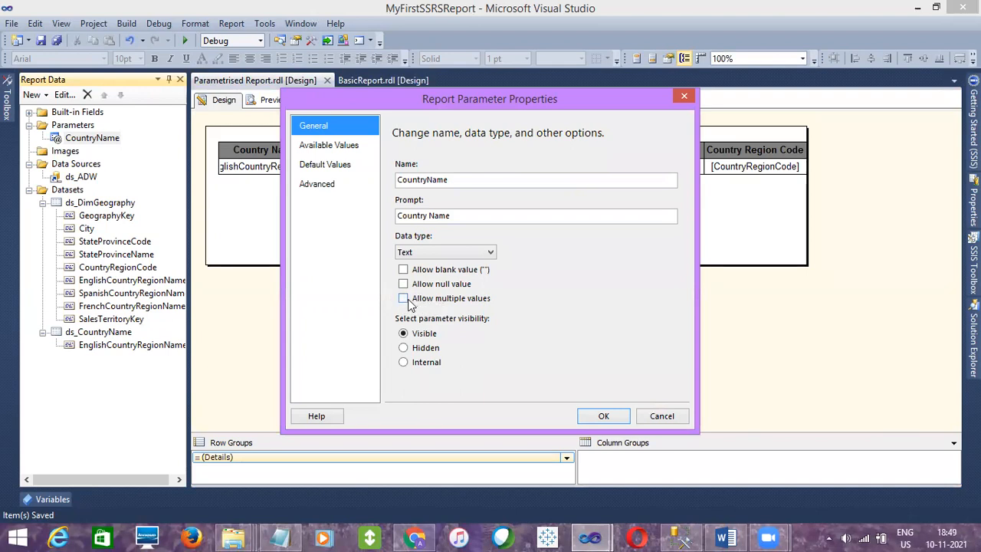
click(409, 302)
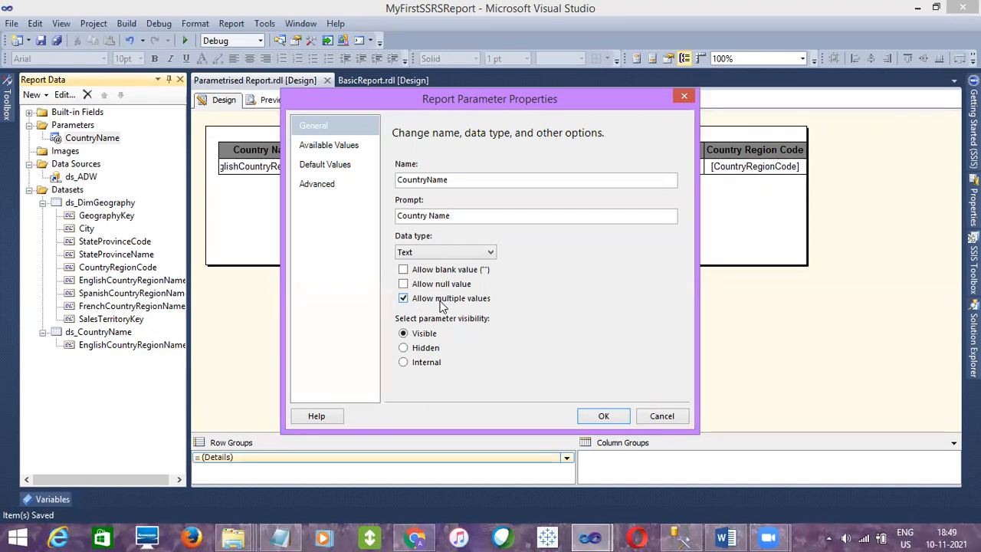
click(610, 422)
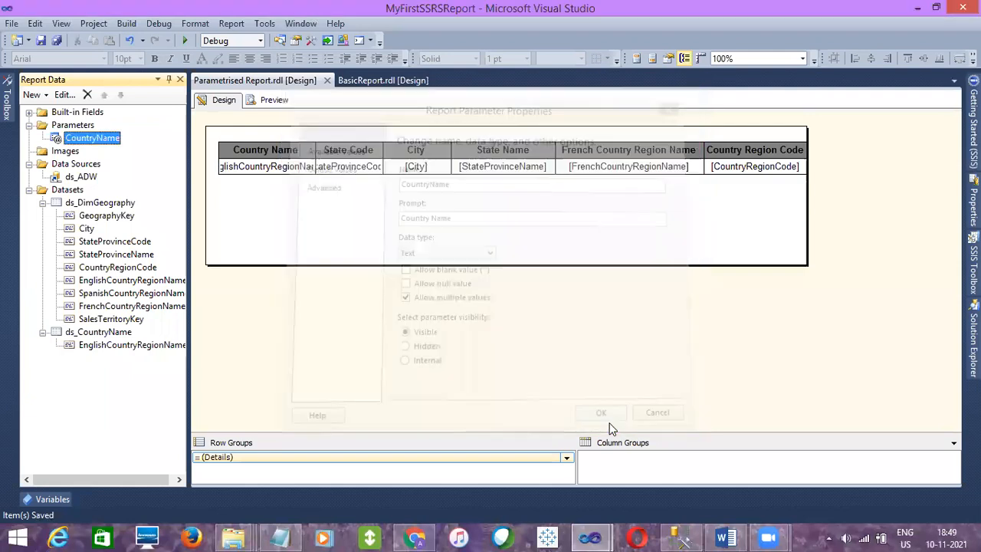
Step: Preview the report and try to run it for Canada, France and Germany together
click(270, 100)
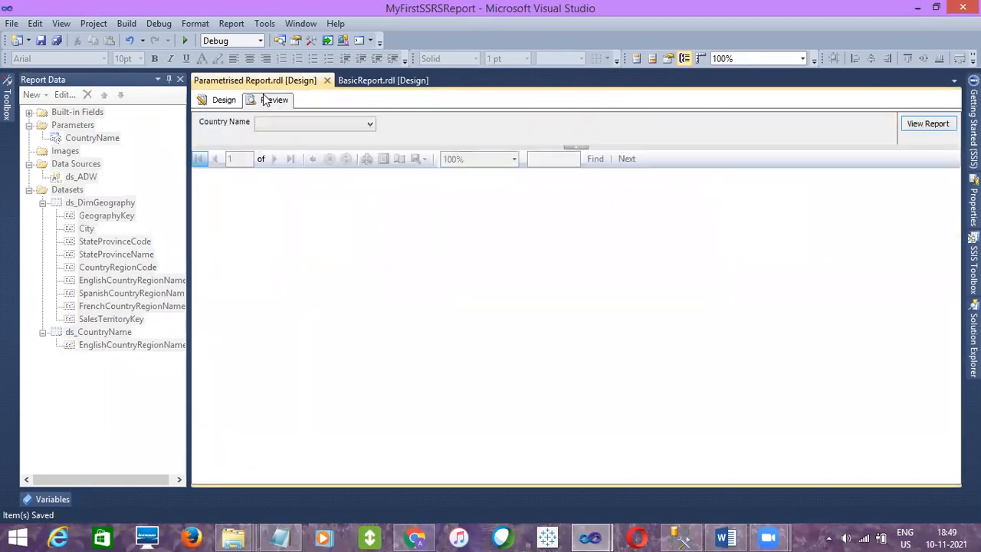
click(306, 121)
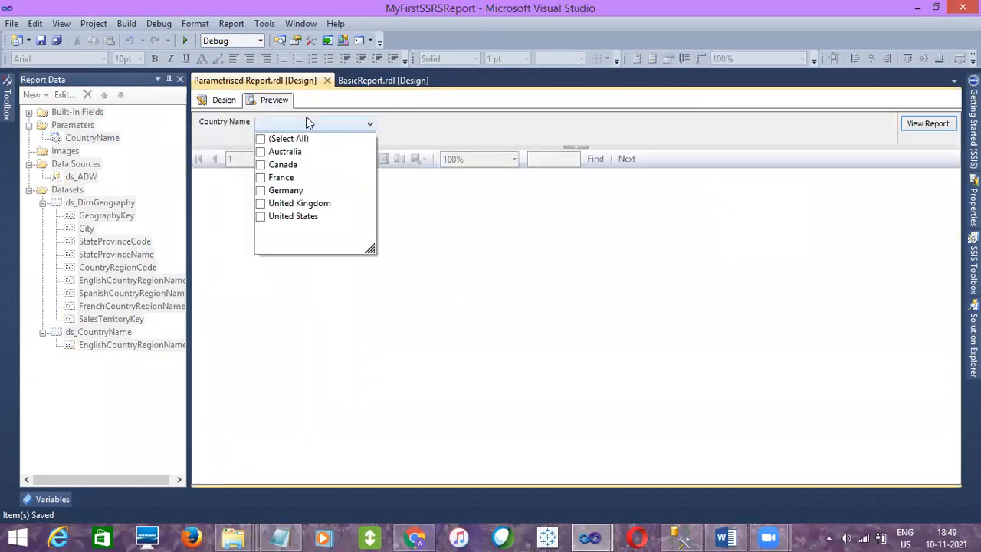
click(261, 164)
click(261, 177)
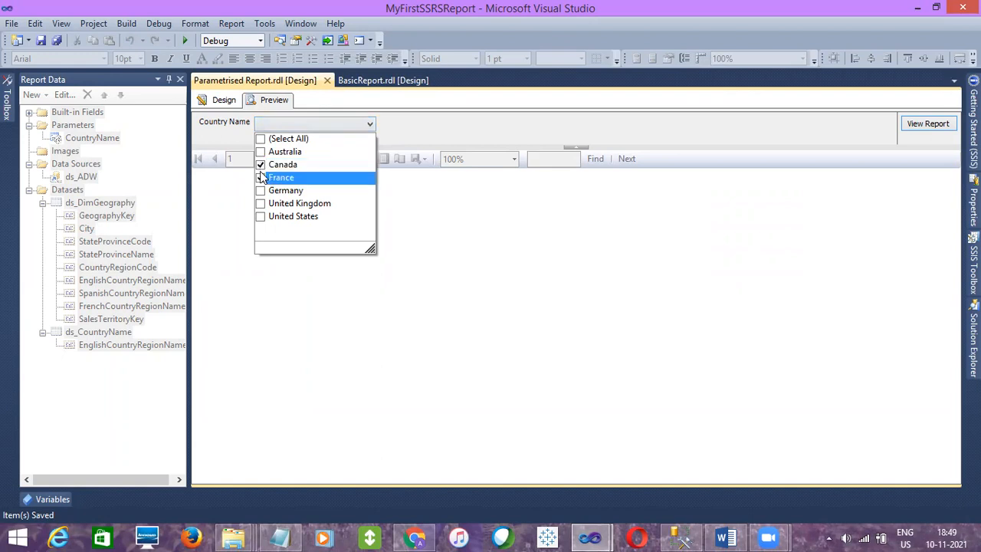
click(260, 191)
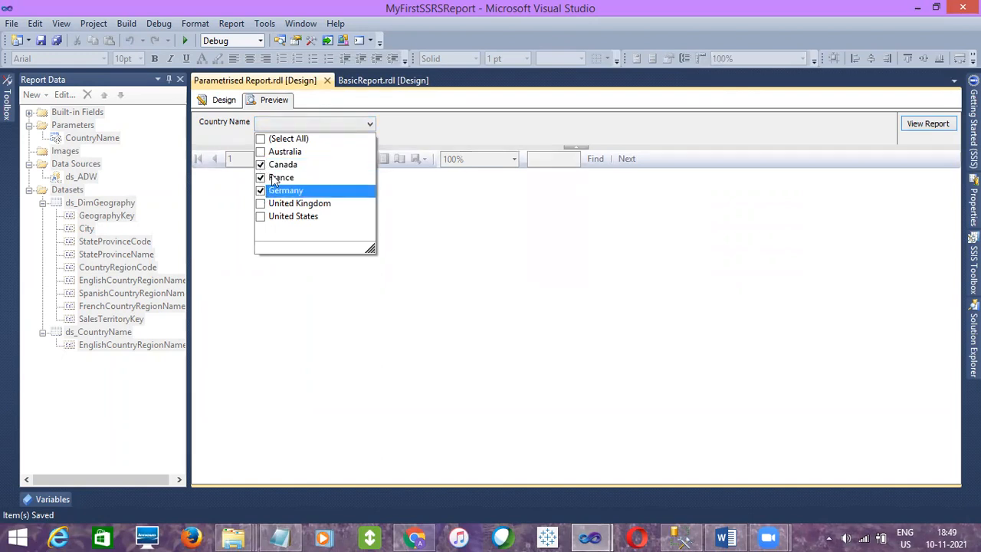
click(411, 218)
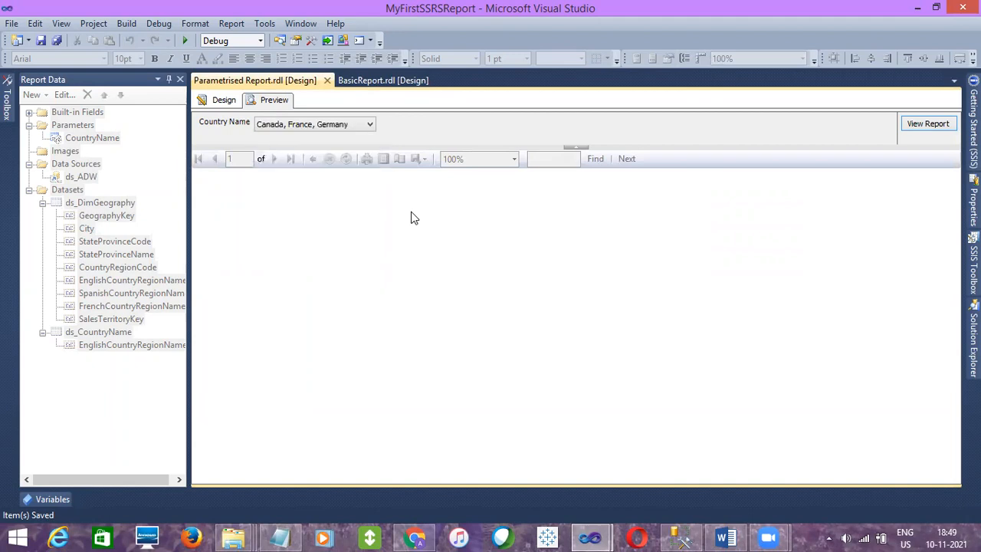
click(907, 128)
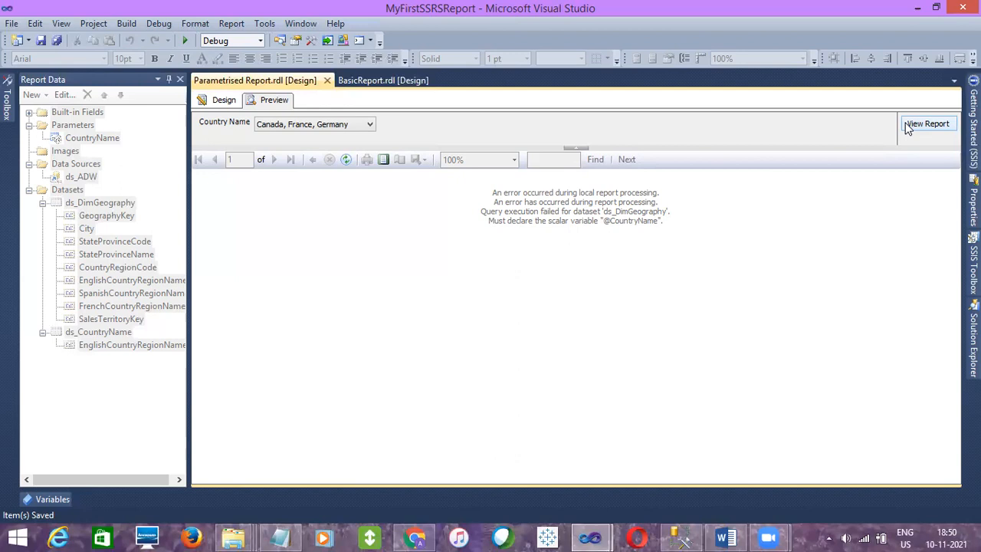
click(908, 125)
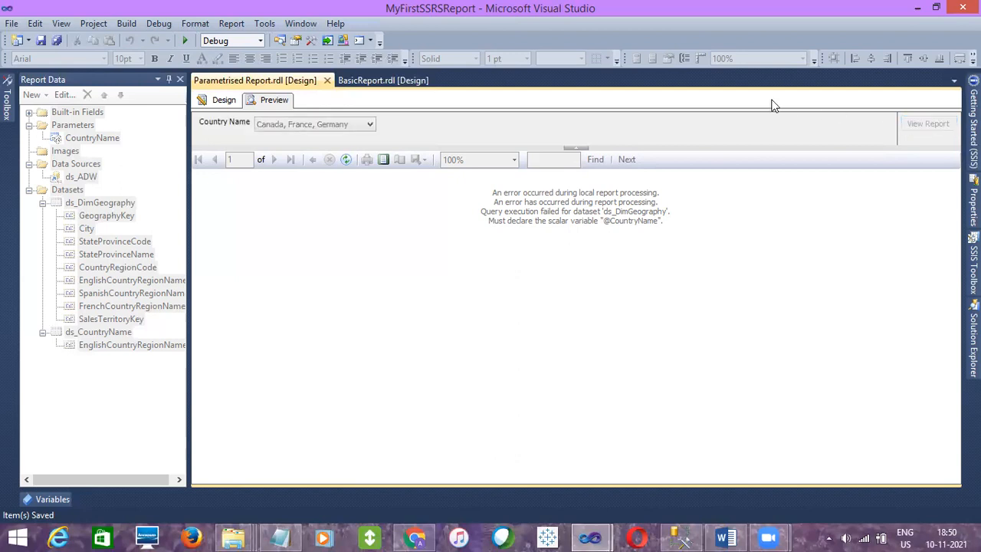
Step: Review the query of the ds_CountryName dataset in report design and close its properties without changes
click(224, 99)
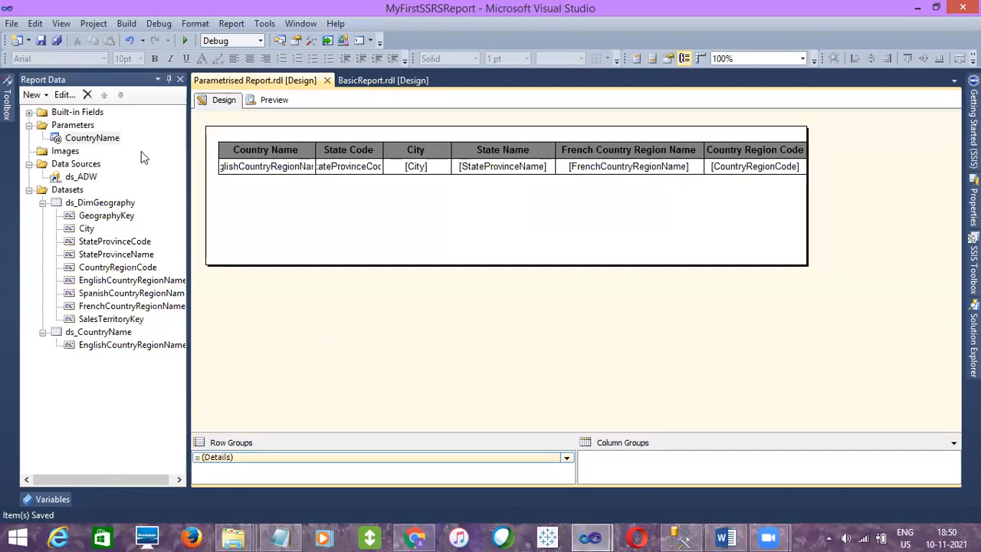
double_click(98, 332)
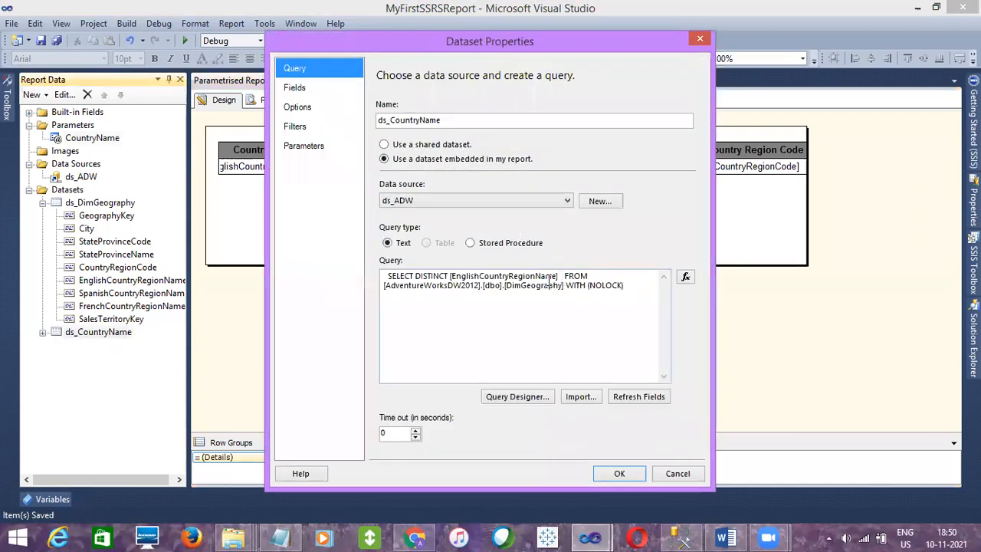
click(676, 475)
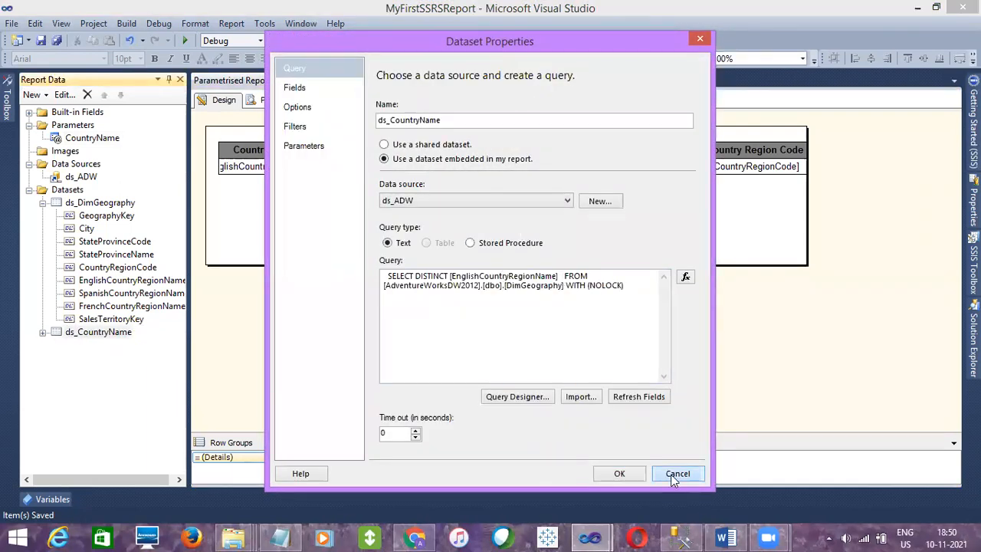
click(78, 203)
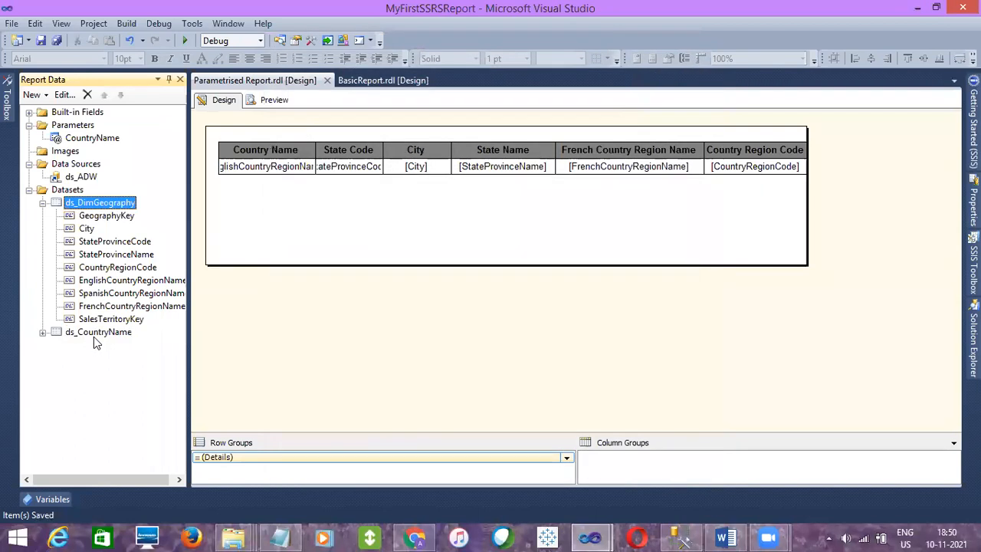
click(93, 335)
double_click(100, 204)
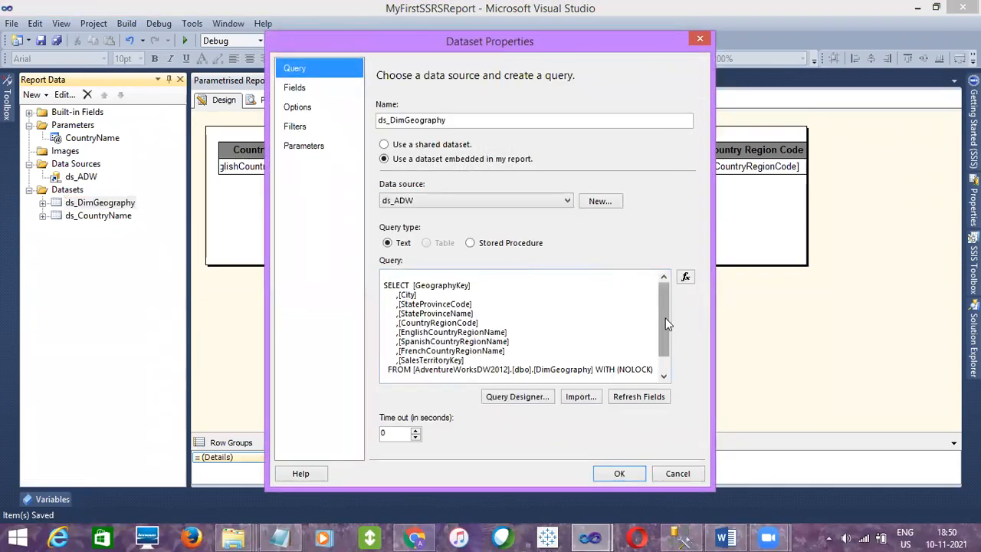
drag(666, 318, 665, 349)
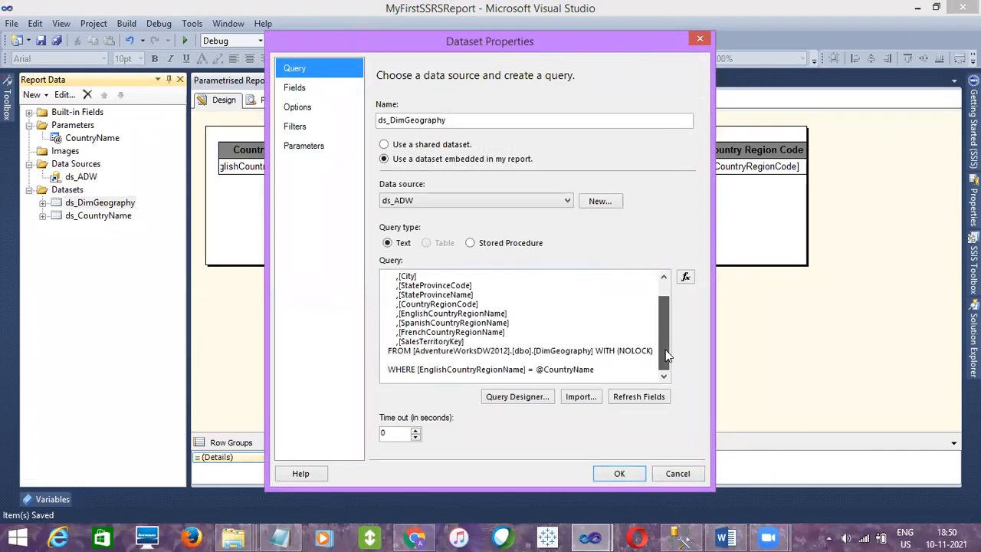
click(534, 369)
key(BackSpace)
text(IN )
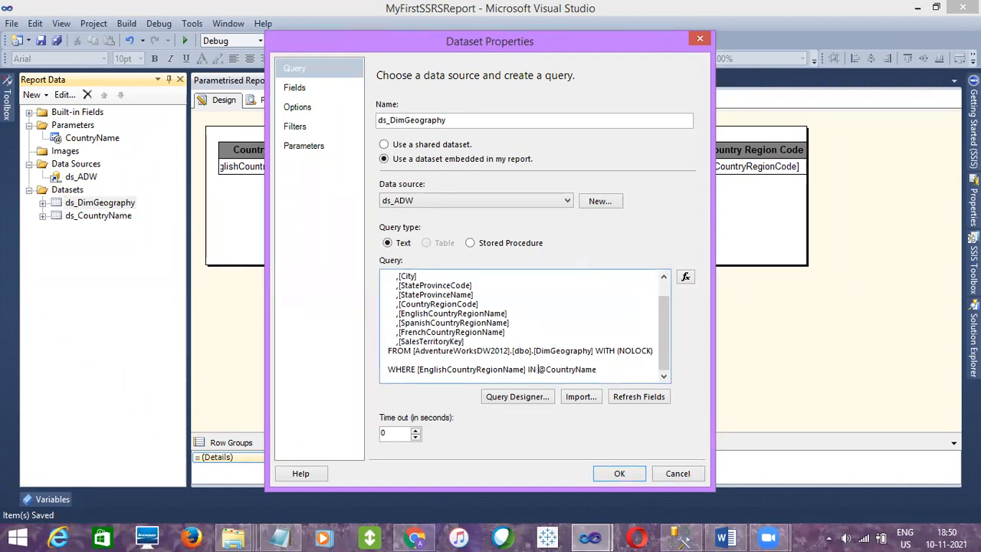
text(()
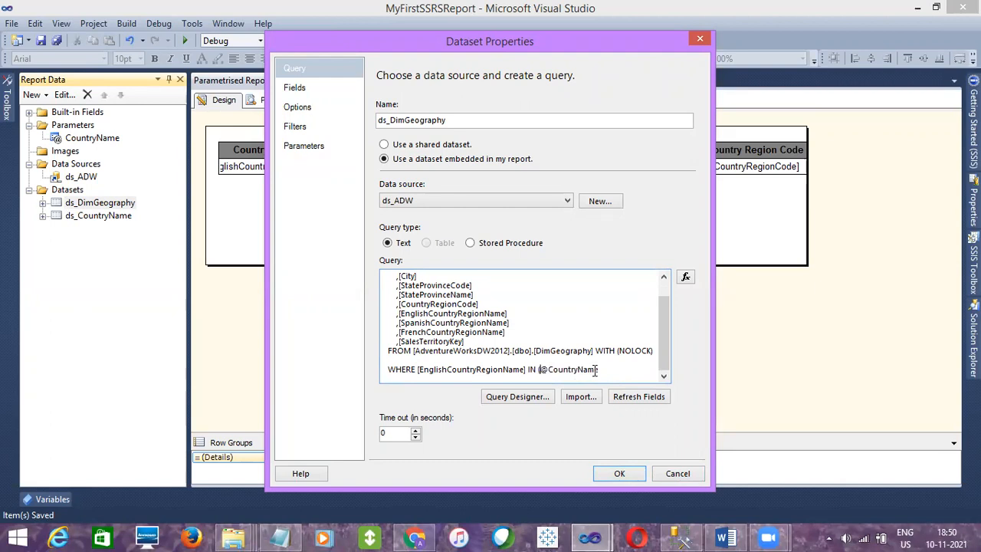
click(600, 370)
Step: Refresh the ds_DimGeography dataset's fields, accept the dataset properties, and save the report
click(638, 397)
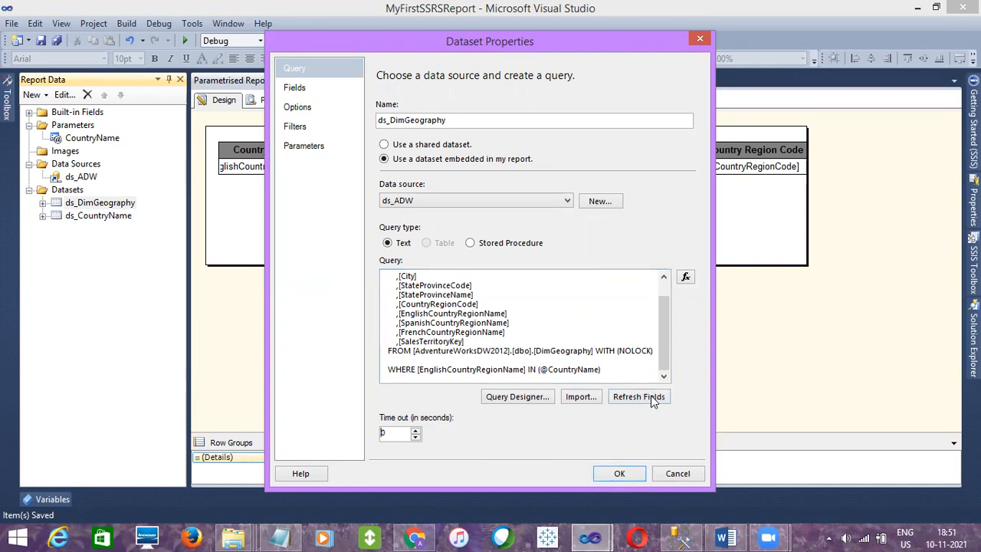
click(291, 90)
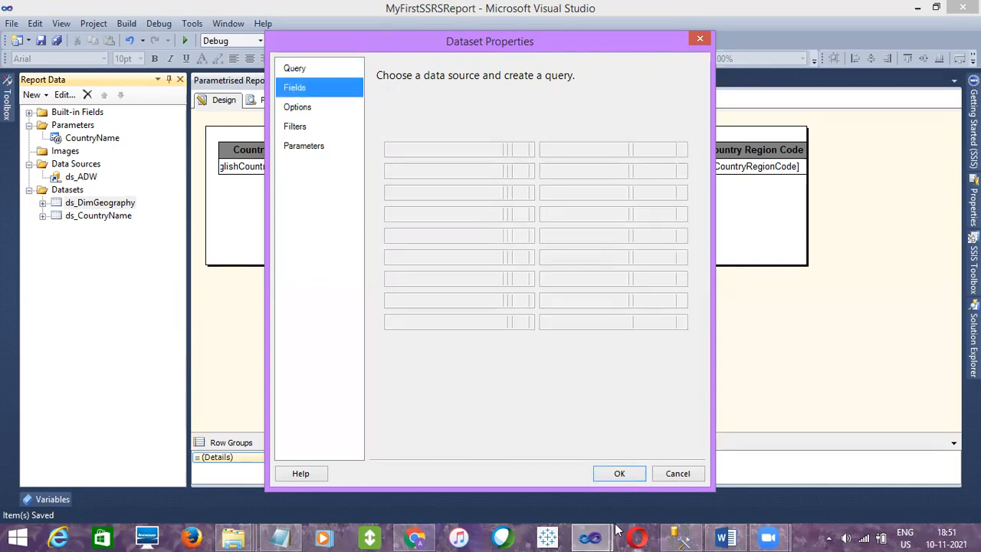
click(620, 475)
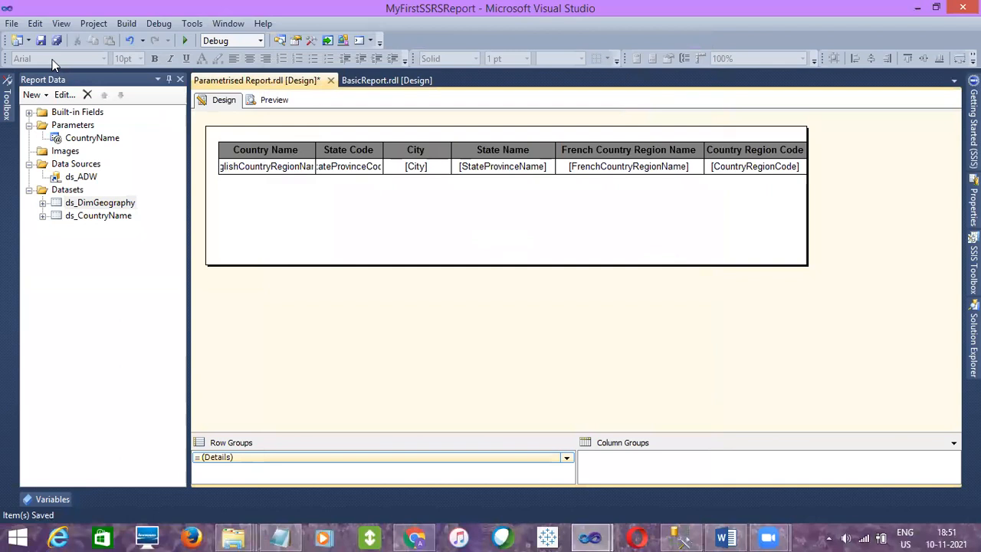
click(45, 45)
Step: Preview the report for Australia, Canada and France together and look through its rows
click(285, 101)
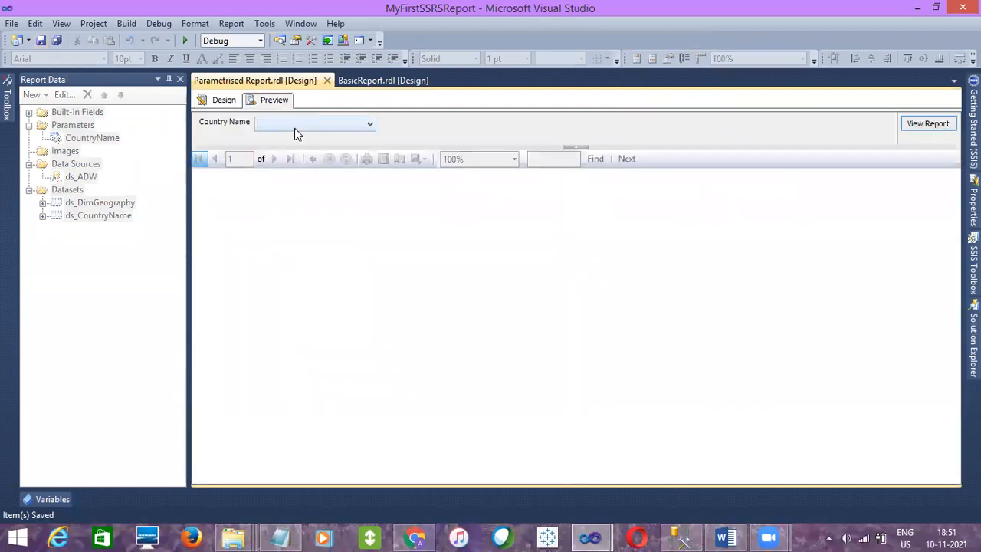
click(298, 127)
click(260, 152)
click(260, 165)
click(260, 177)
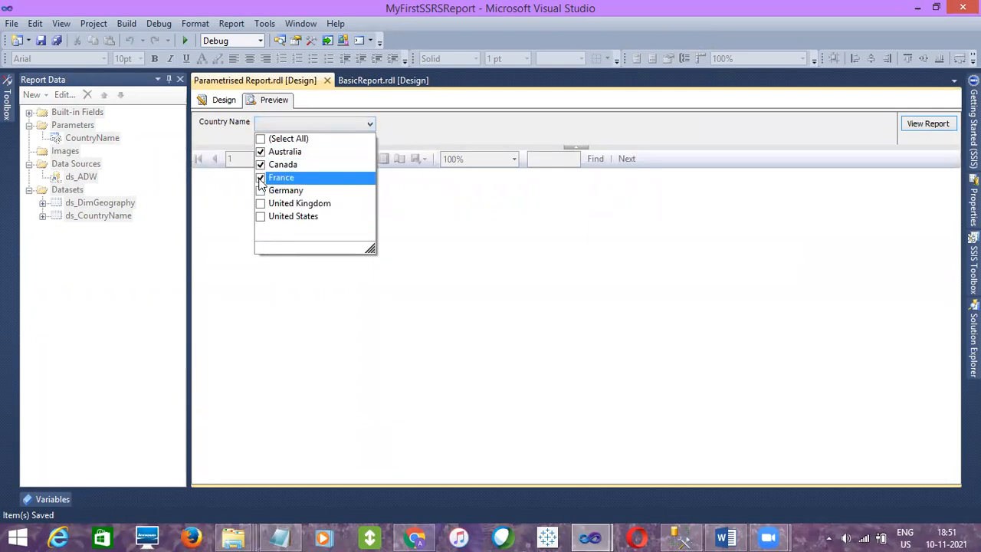
click(552, 261)
click(914, 126)
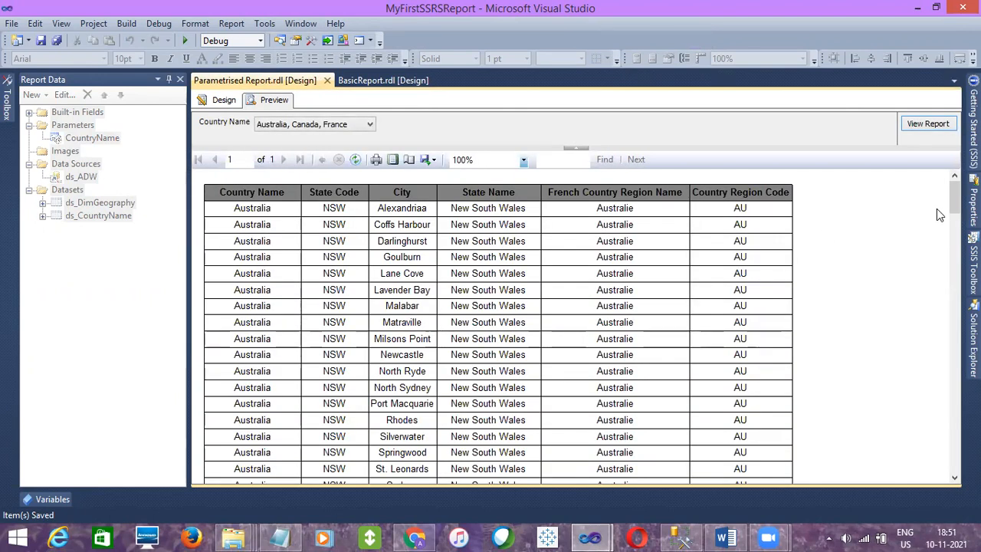
drag(952, 202, 953, 548)
drag(953, 310, 952, 190)
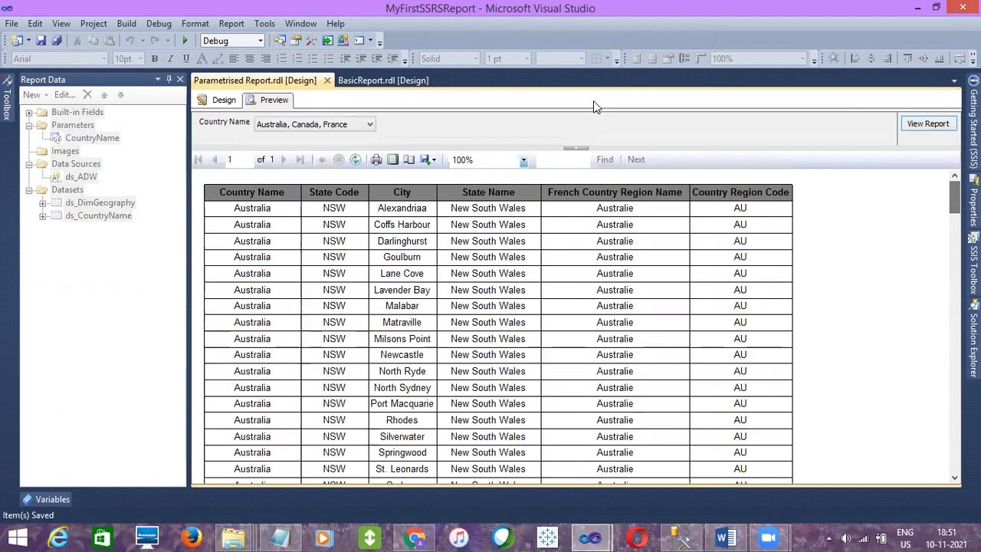
Step: Run the previewed report with all countries selected and look through its rows
click(280, 126)
click(261, 140)
click(920, 123)
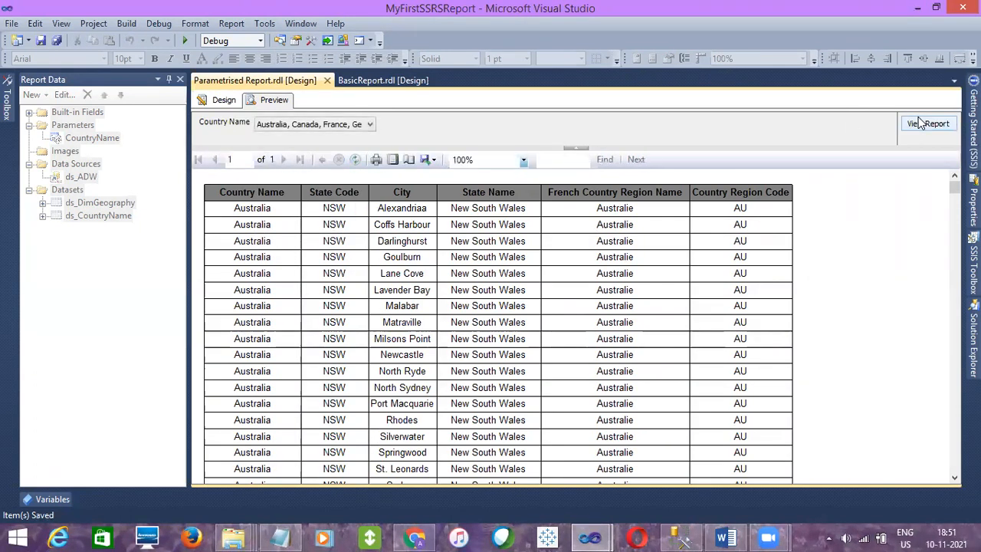
click(932, 126)
mouse_move(950, 188)
mouse_down()
mouse_move(955, 465)
mouse_move(954, 178)
mouse_up()
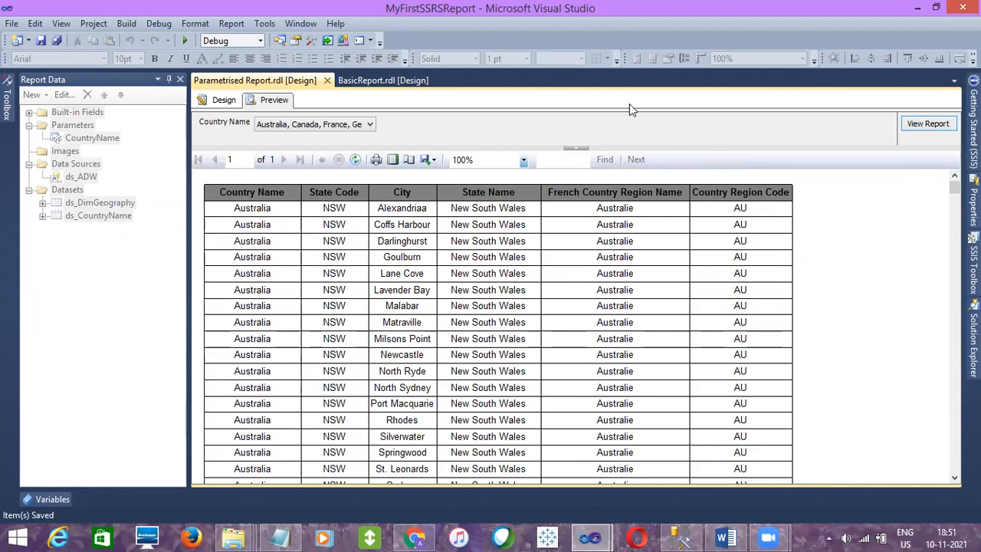
Step: Preview the report again and check which countries are preselected in the Country Name parameter list
click(223, 99)
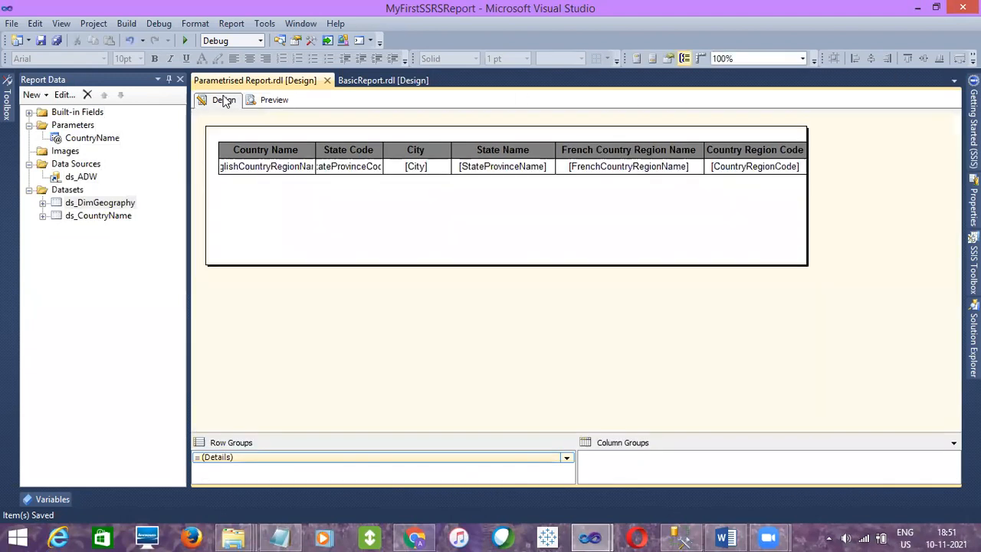
click(280, 100)
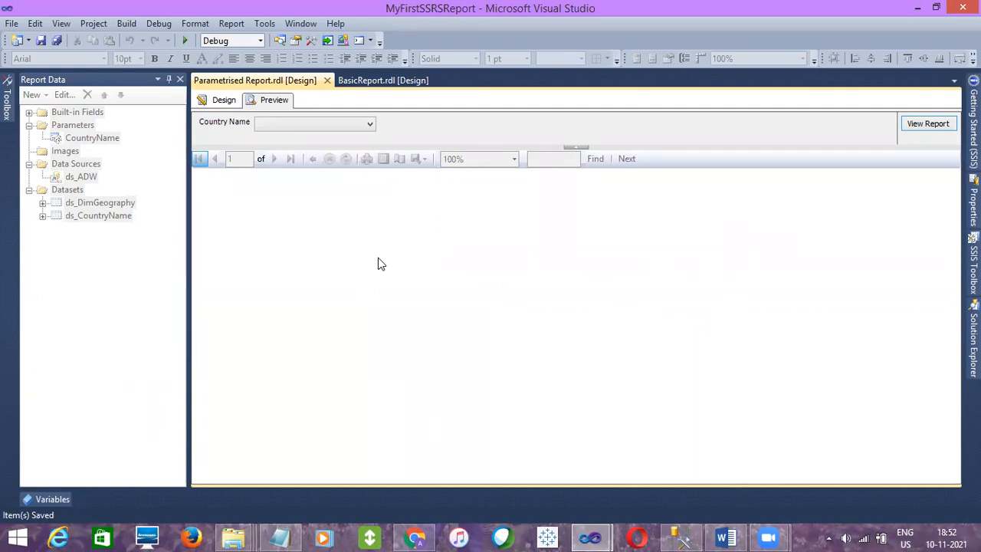
click(368, 124)
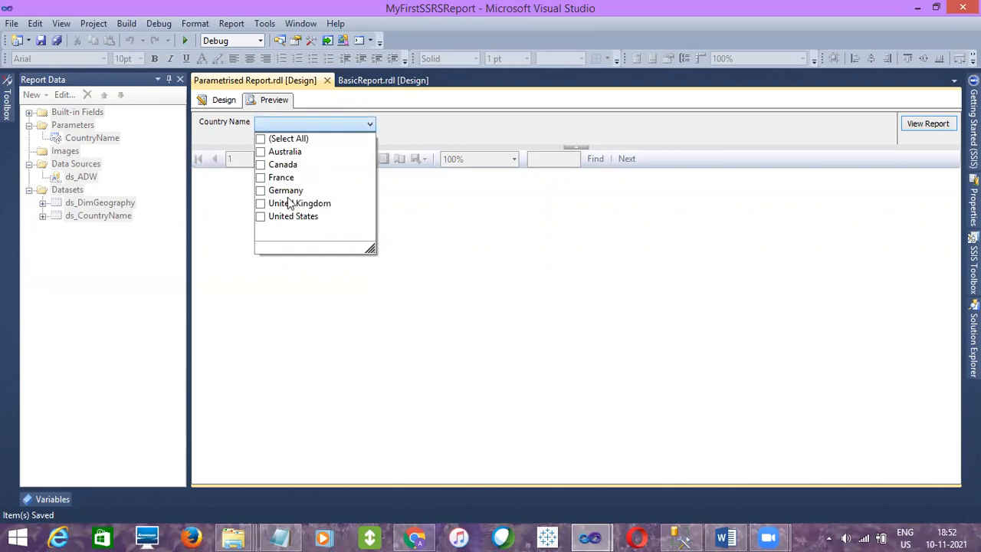
click(427, 228)
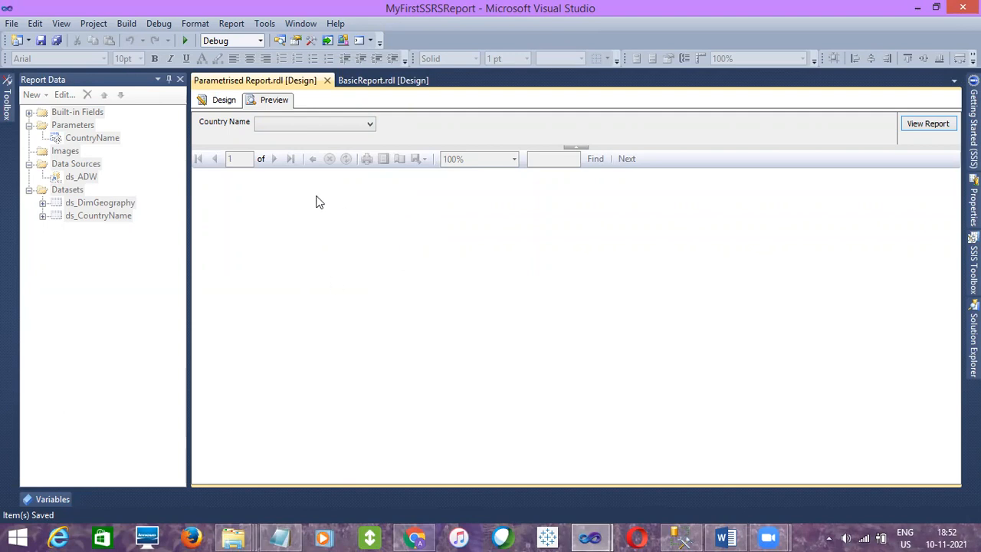
click(324, 124)
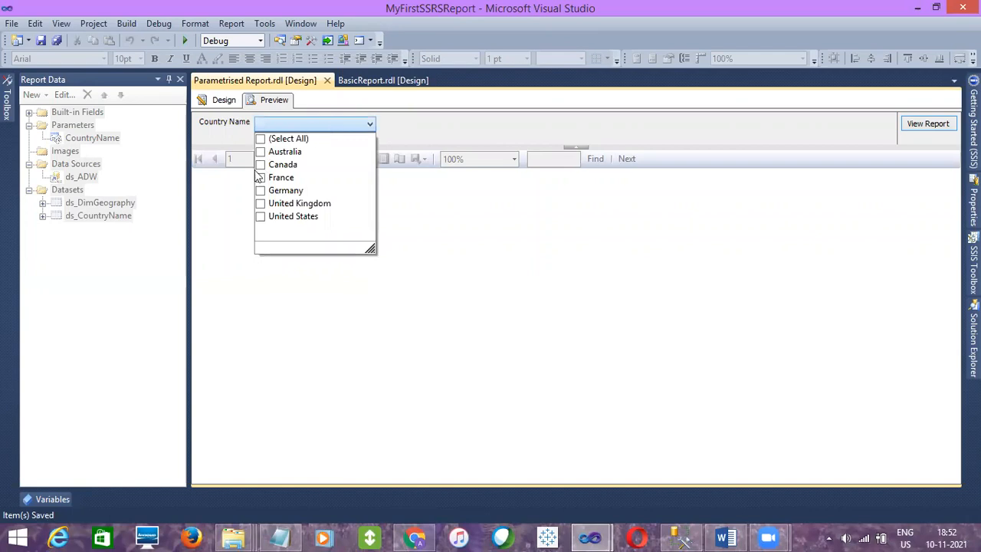
click(239, 222)
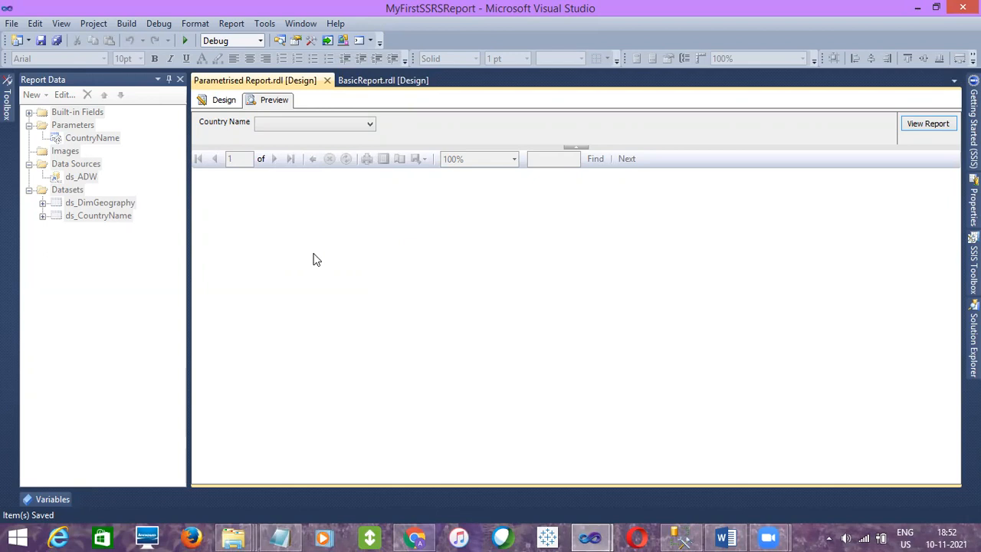
Step: Set the CountryName parameter's default values to come from the EnglishCountryRegionName field of ds_CountryName, and save the report
click(222, 104)
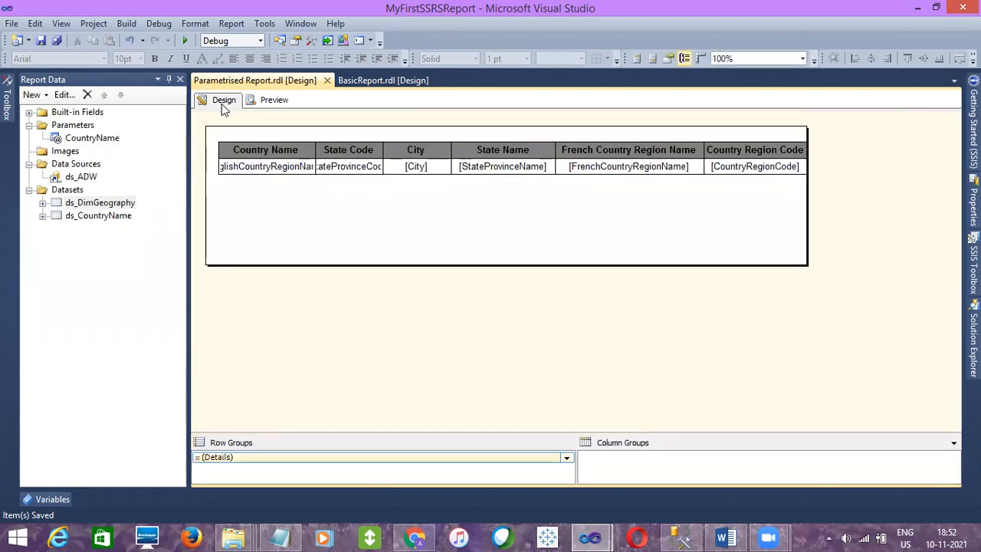
double_click(80, 142)
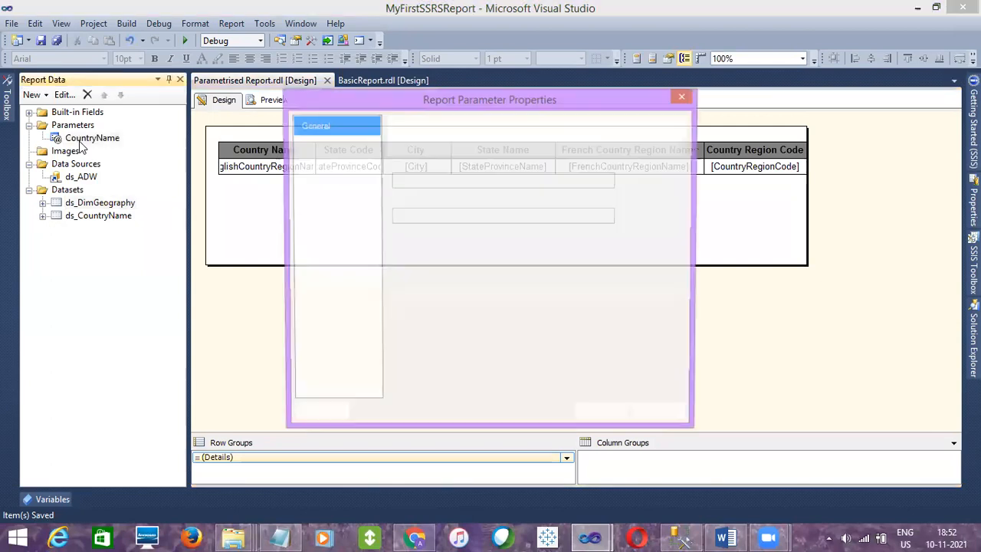
click(317, 166)
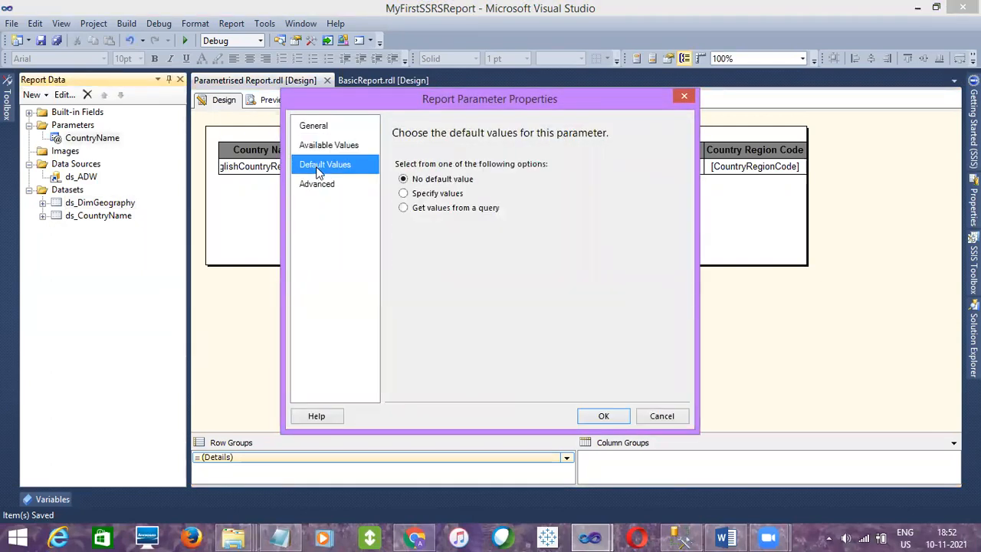
click(319, 149)
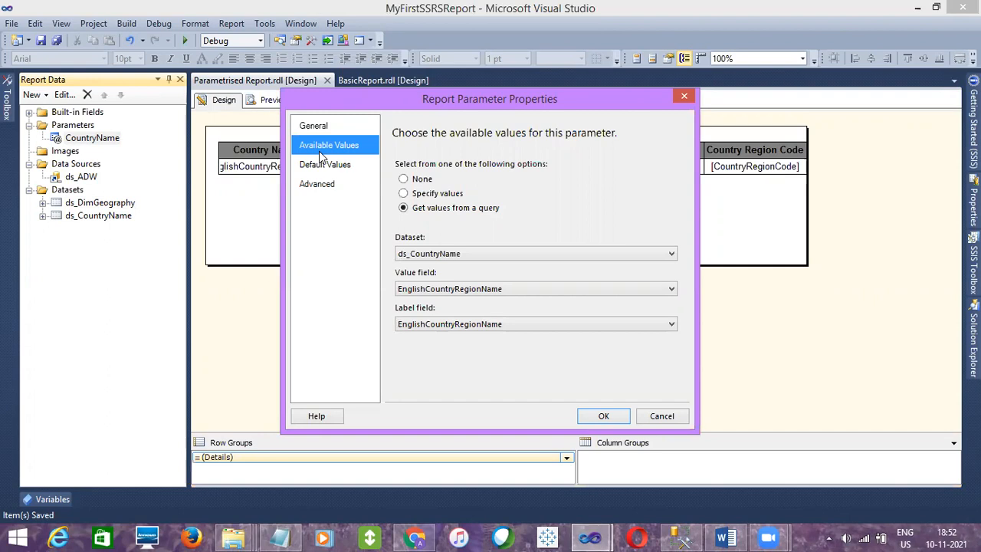
click(322, 164)
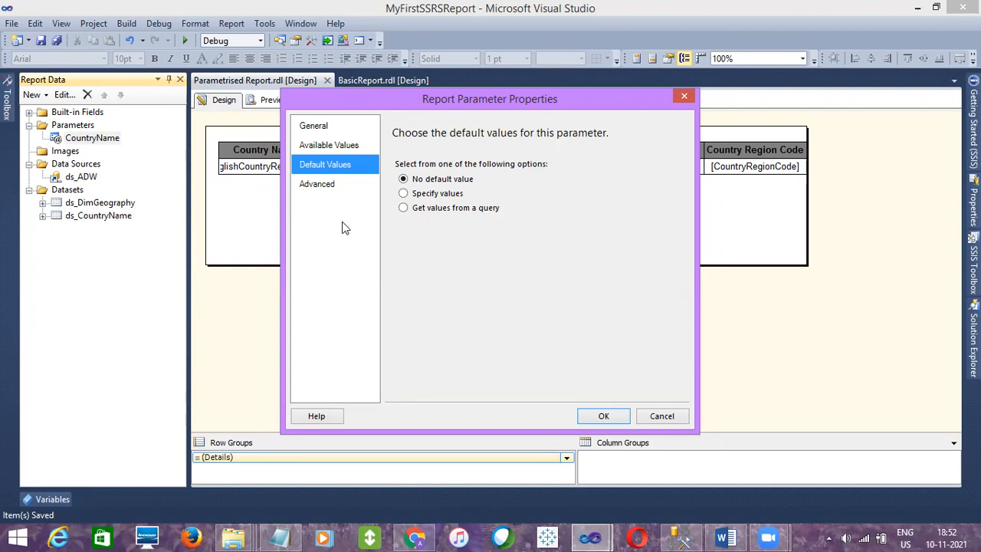
click(449, 209)
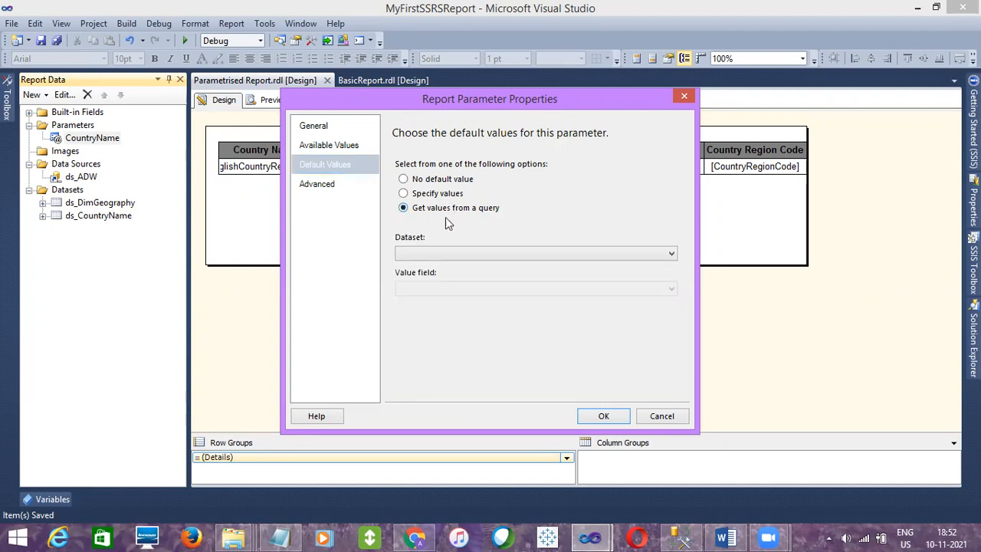
click(445, 259)
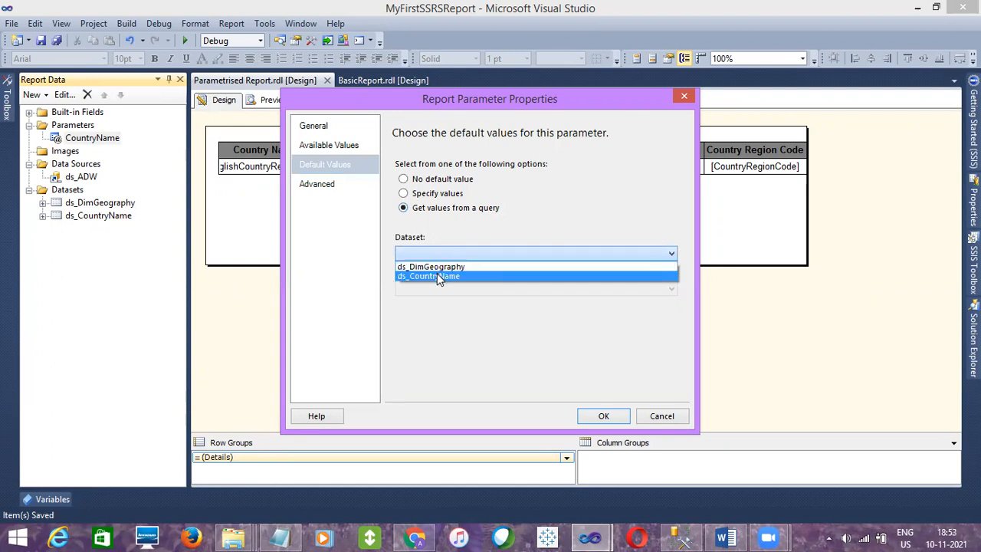
click(437, 272)
click(429, 292)
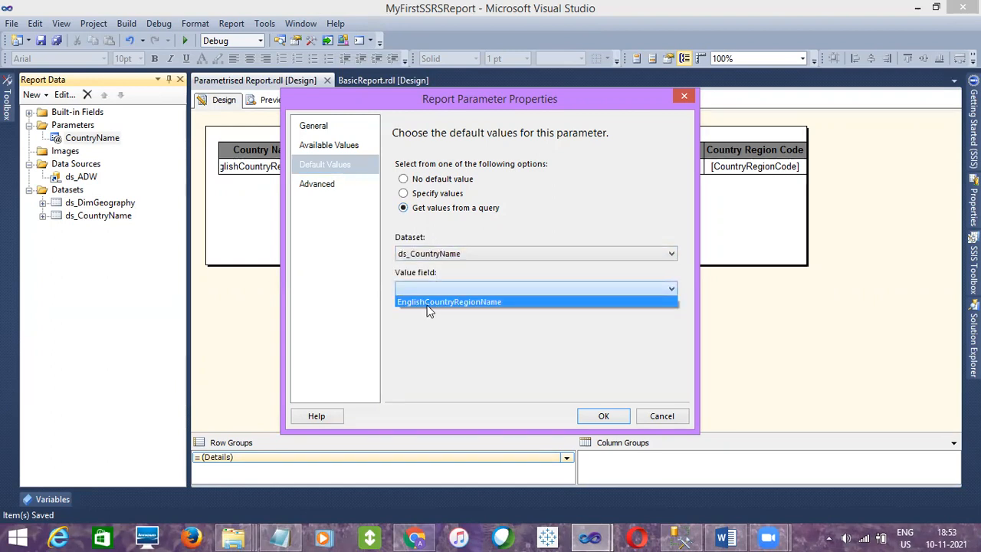
click(450, 302)
click(603, 416)
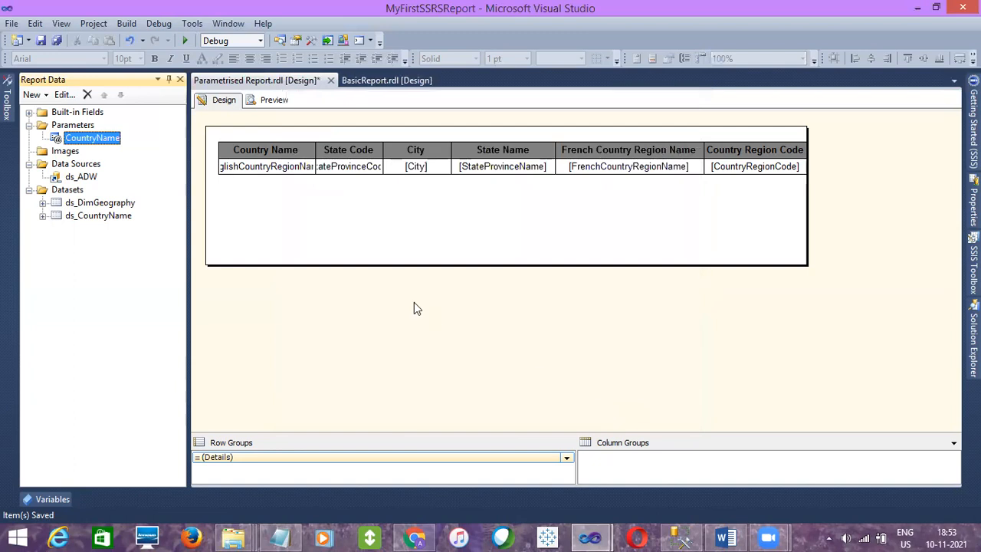
click(414, 303)
click(42, 40)
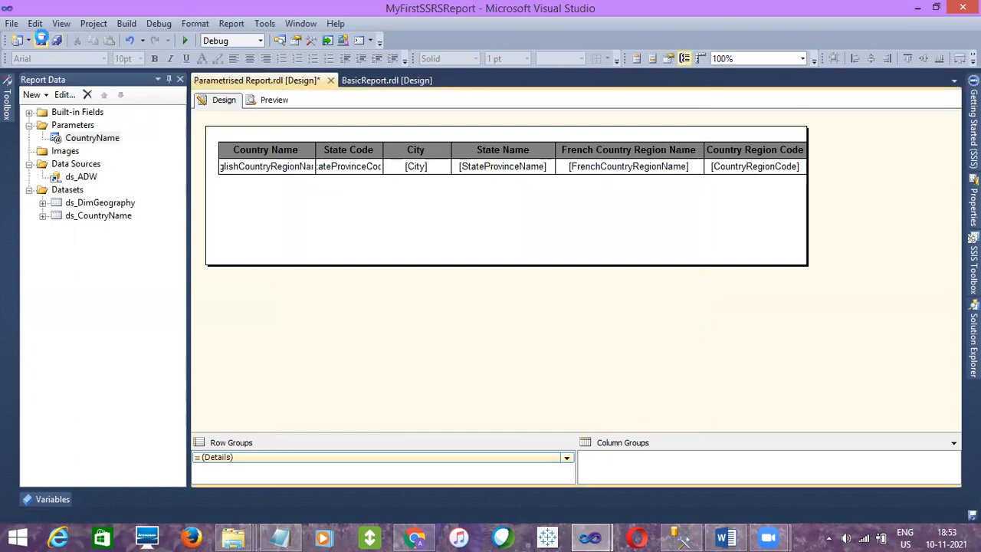
Step: Preview the report with its default parameter values and examine the preselected countries and the rows
click(268, 100)
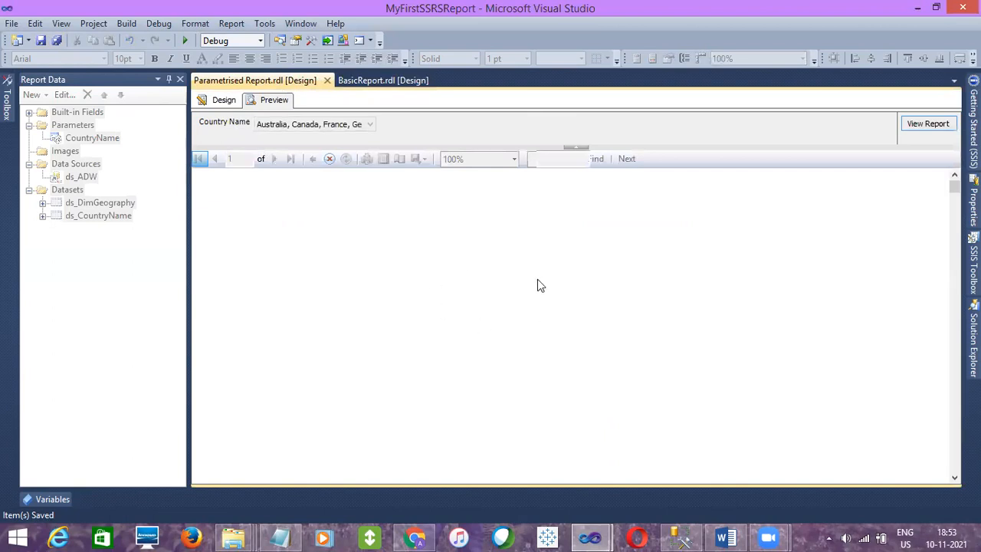
click(348, 125)
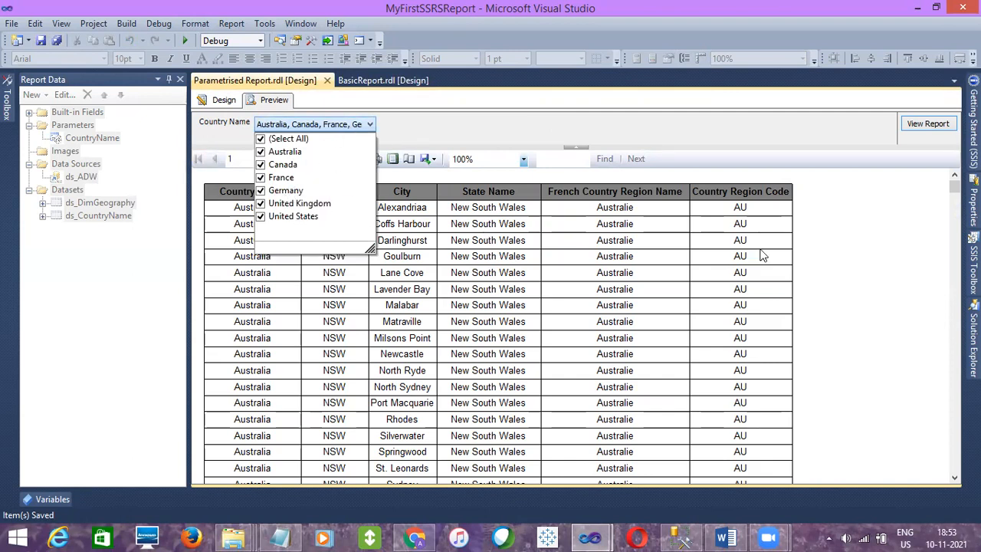
click(826, 256)
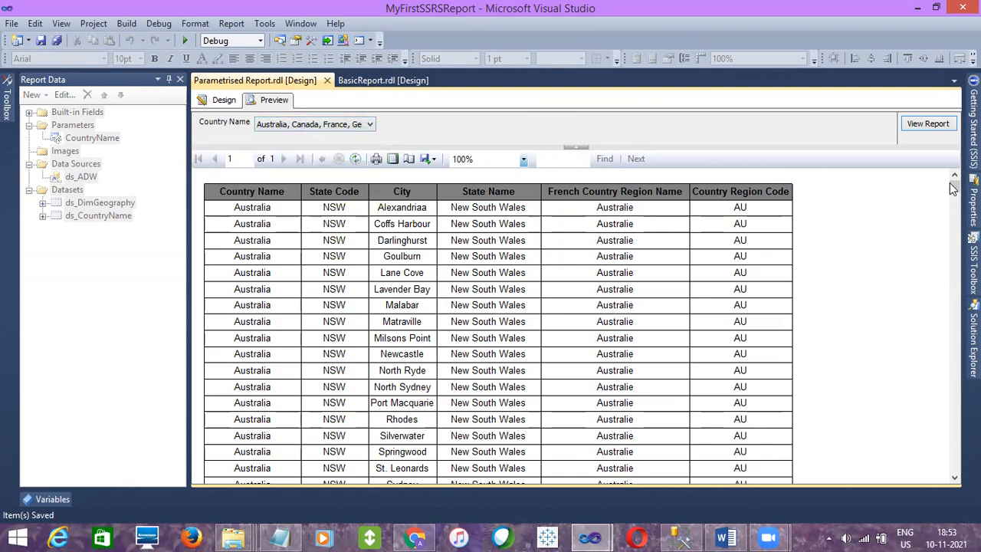
drag(954, 187, 955, 290)
scroll(932, 199, up, 15)
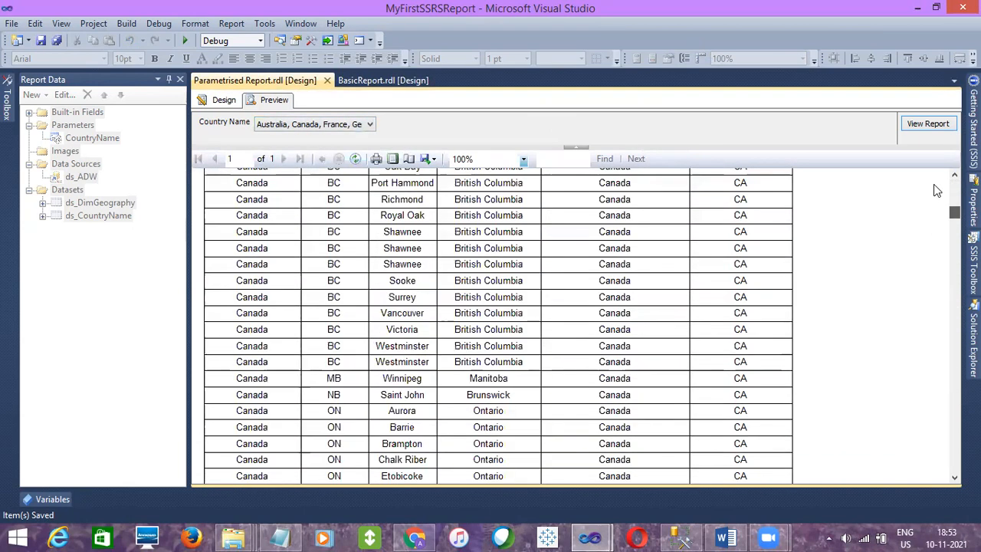
Step: Run the previewed report for United Kingdom only and look through its rows
click(356, 125)
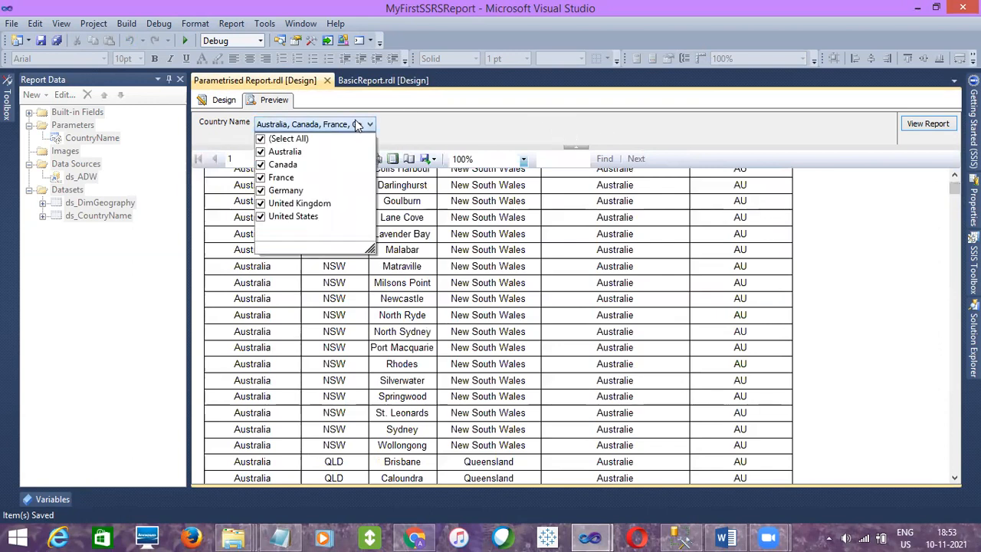
click(261, 138)
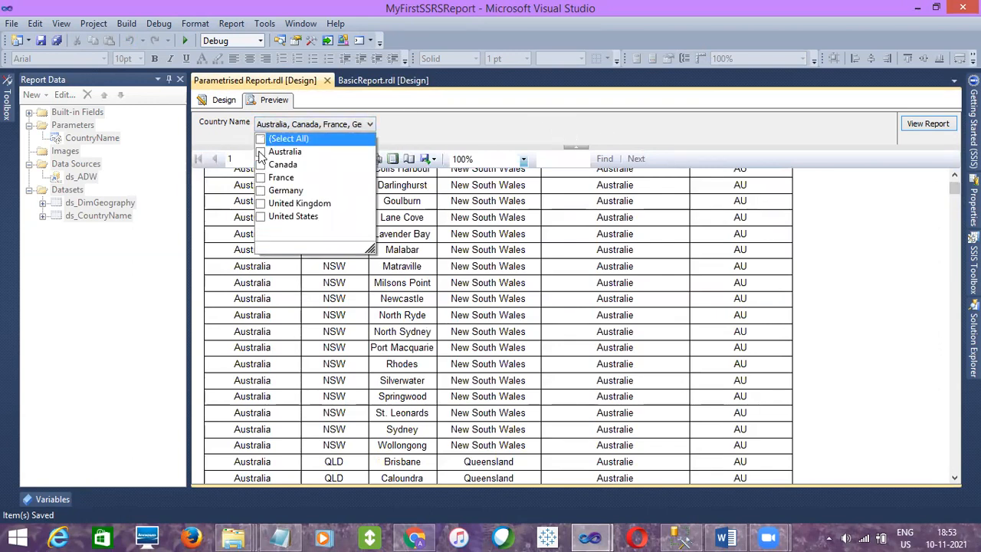
click(261, 204)
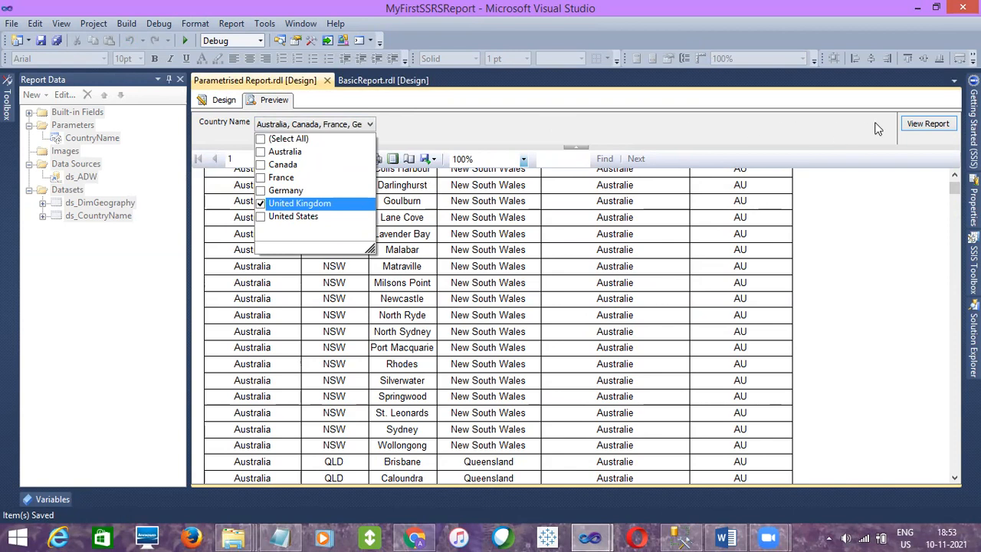
click(915, 127)
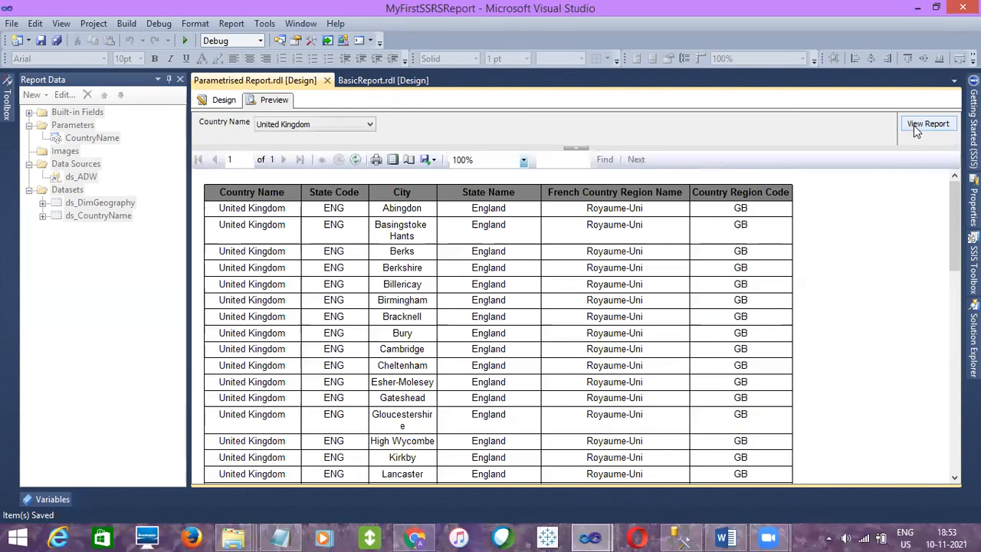
drag(951, 209, 949, 181)
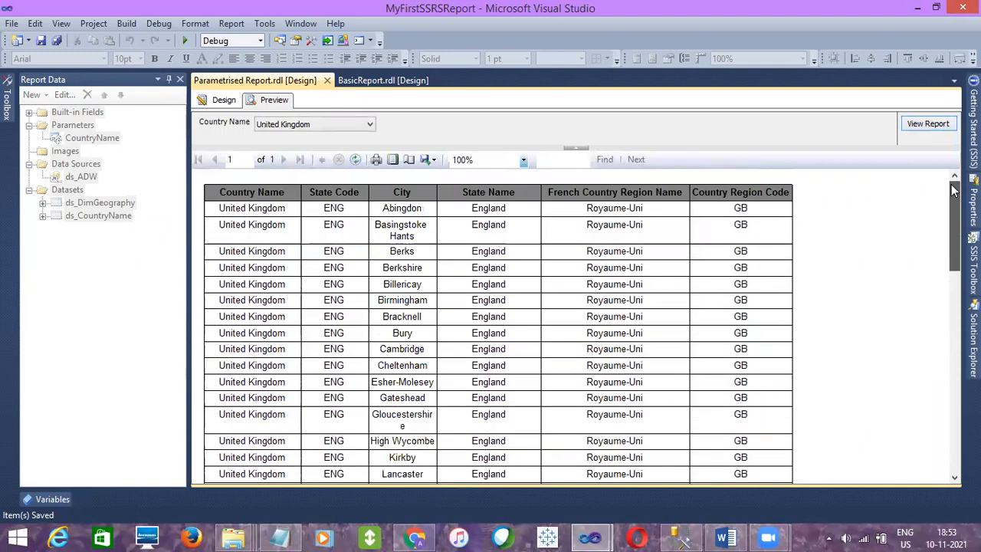
Step: Return to the report design and move the geography table to the upper-left corner of the report body
click(225, 106)
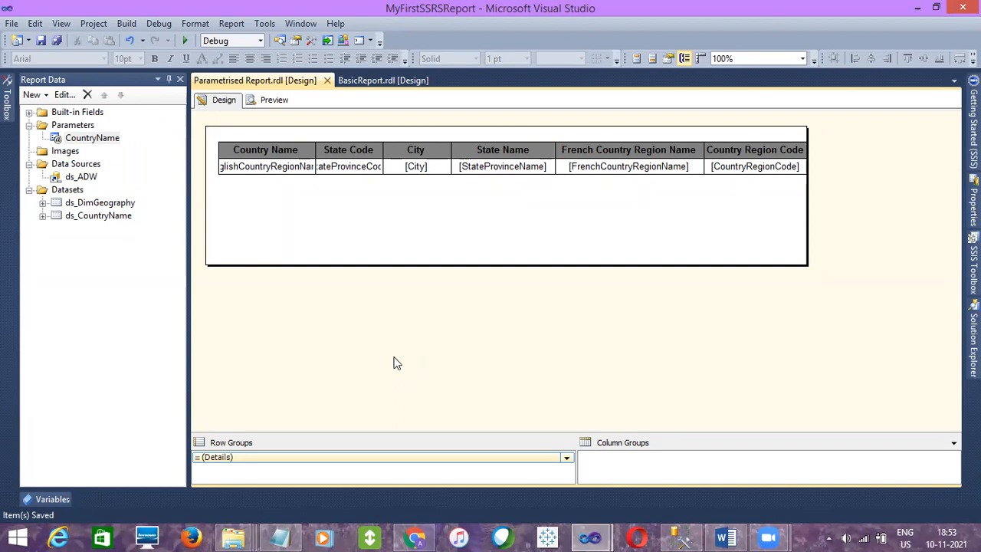
click(63, 191)
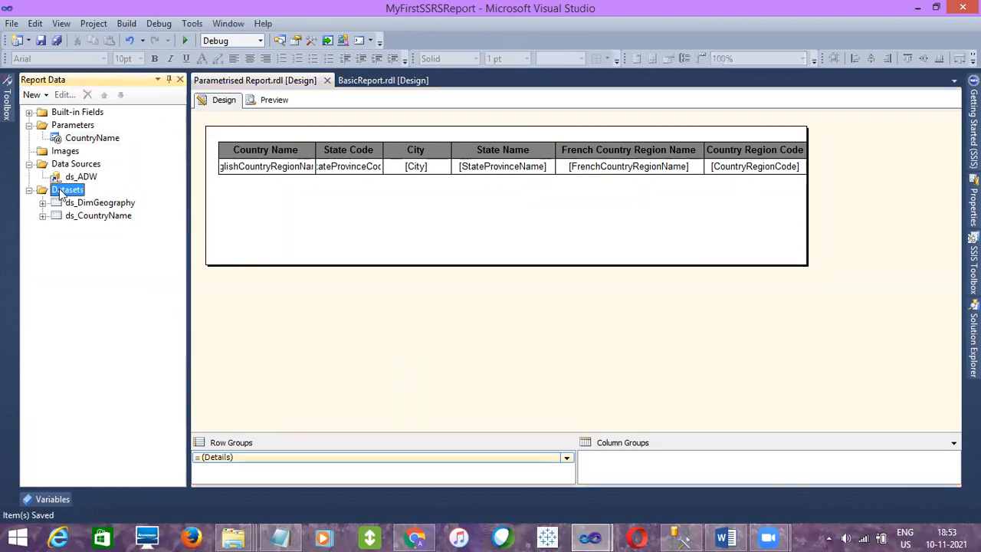
click(270, 171)
click(263, 197)
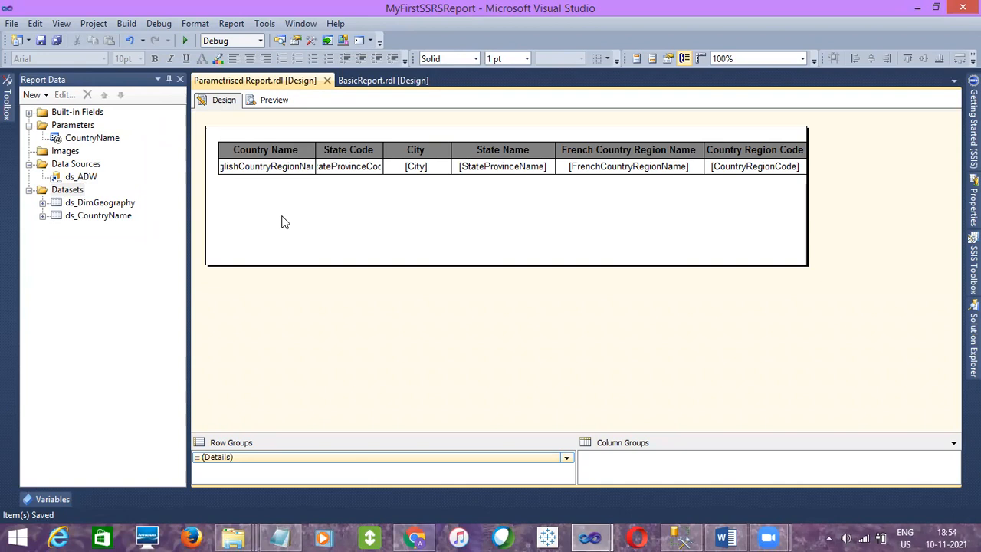
click(232, 172)
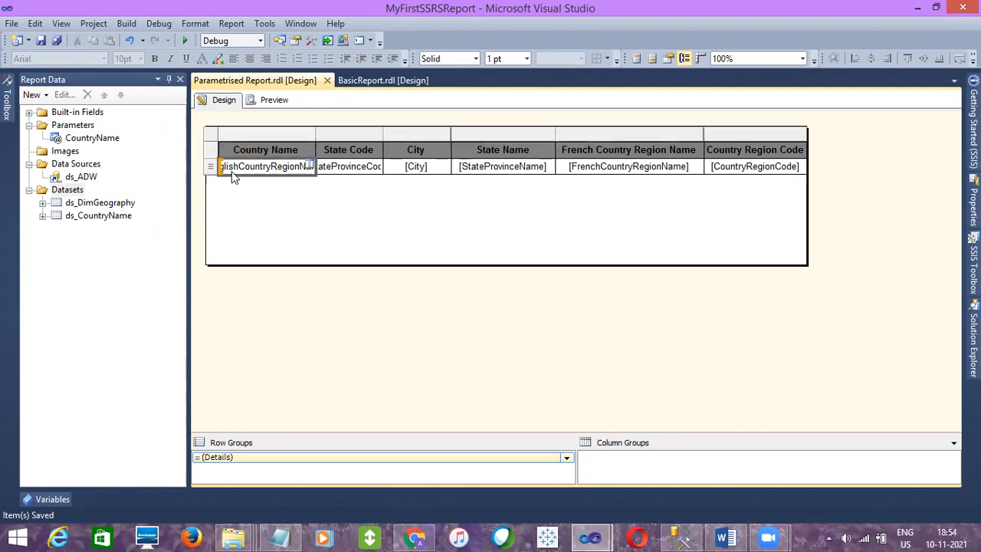
click(215, 138)
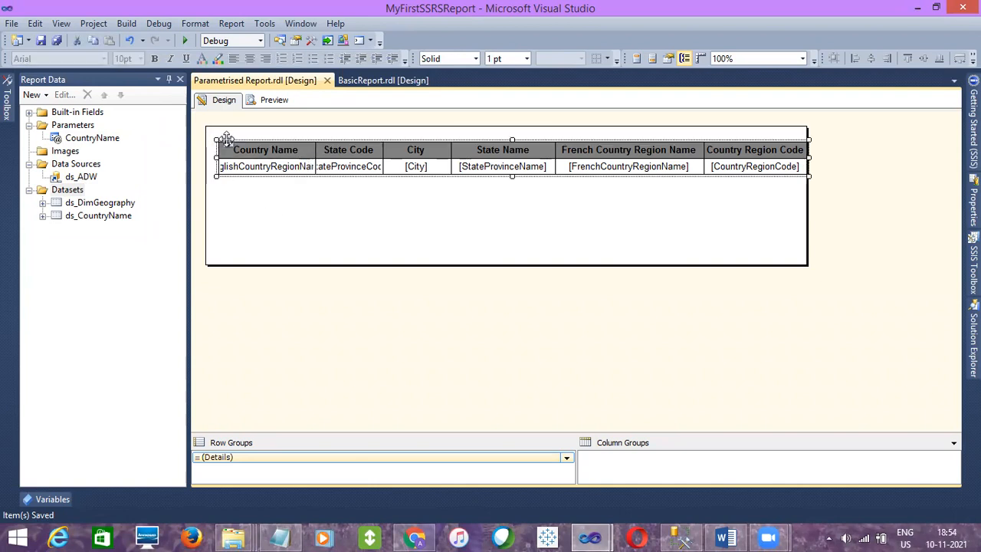
drag(227, 140, 219, 130)
click(235, 181)
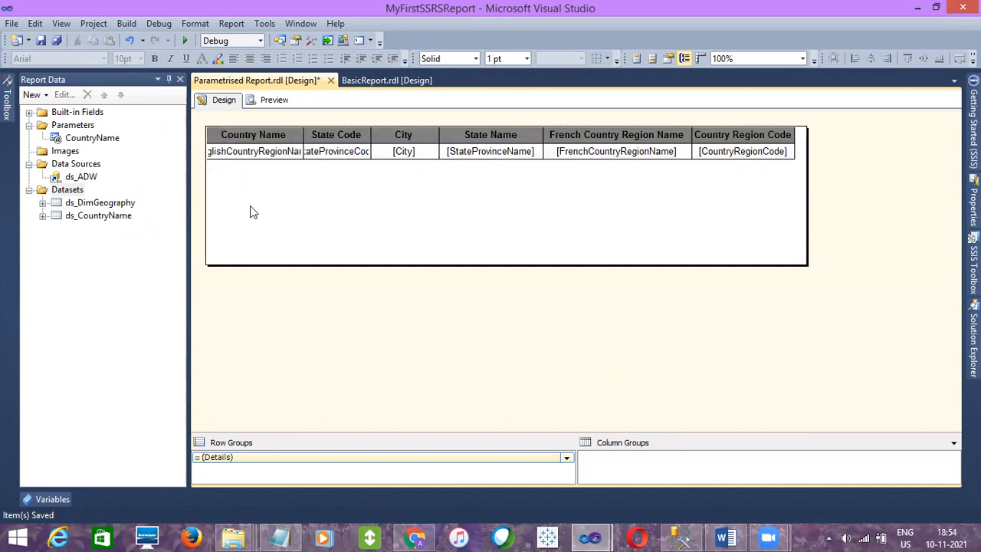
Step: Insert a second table below the geography table and examine the ds_DimGeography and ds_CountryName fields offered for its first data cell
right_click(250, 194)
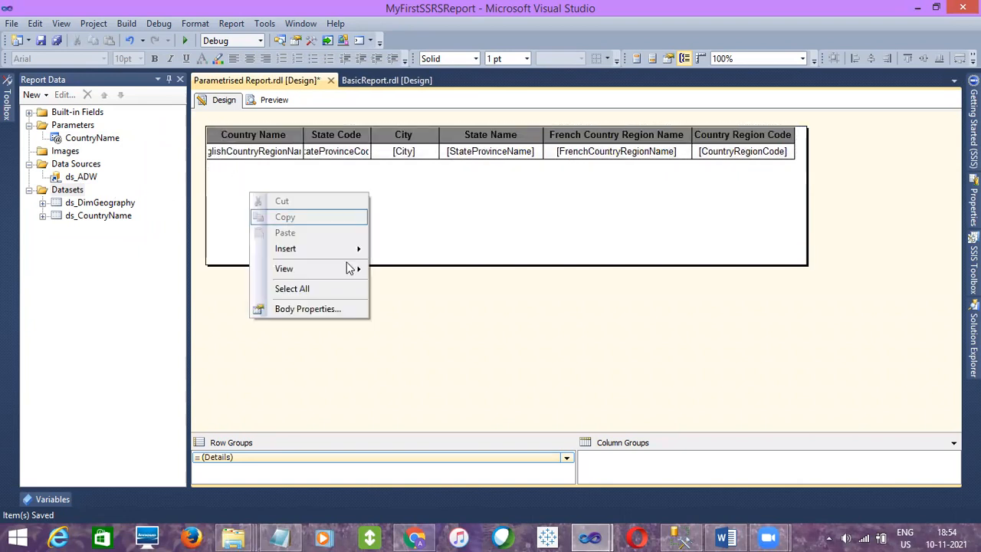
mouse_move(357, 252)
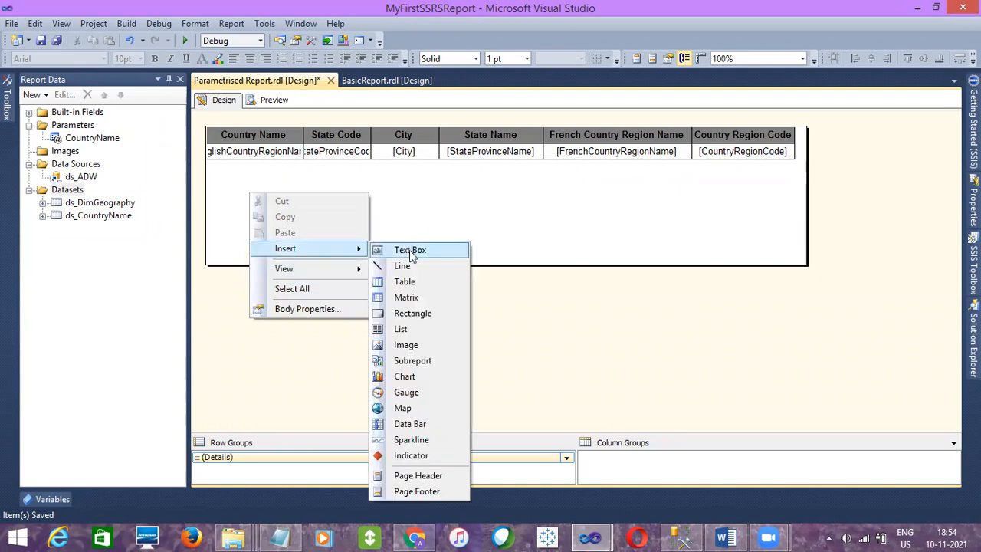
click(405, 282)
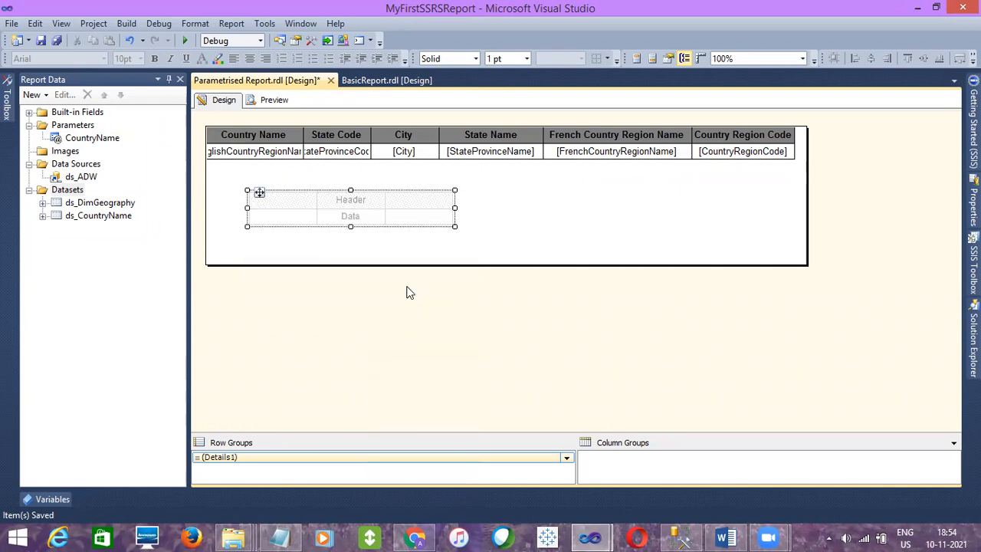
click(312, 219)
mouse_move(345, 232)
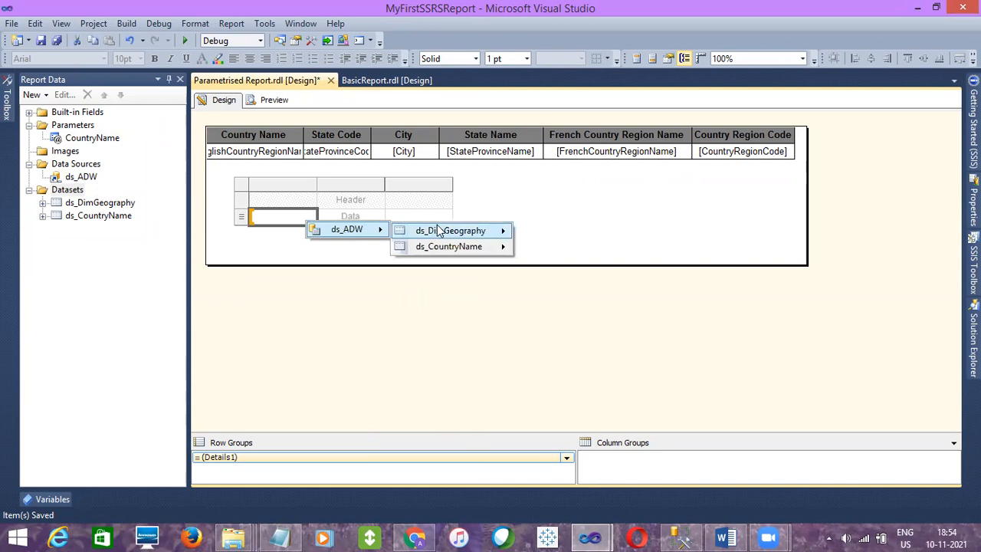
mouse_move(435, 231)
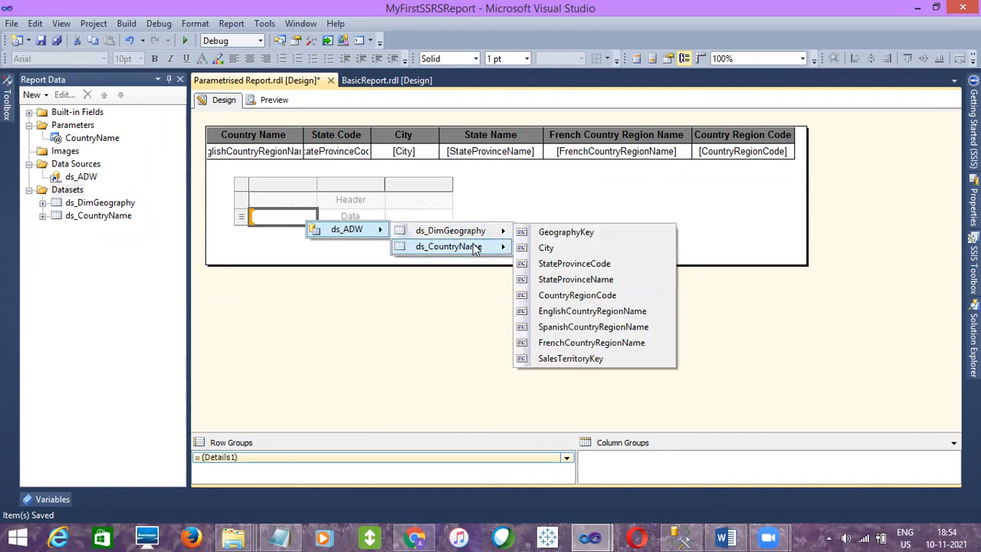
mouse_move(473, 247)
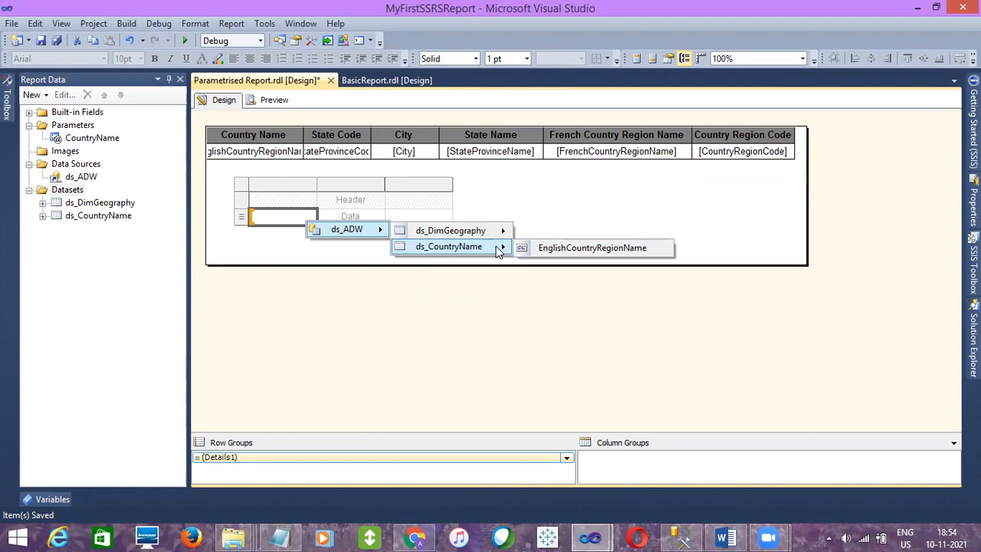
click(400, 312)
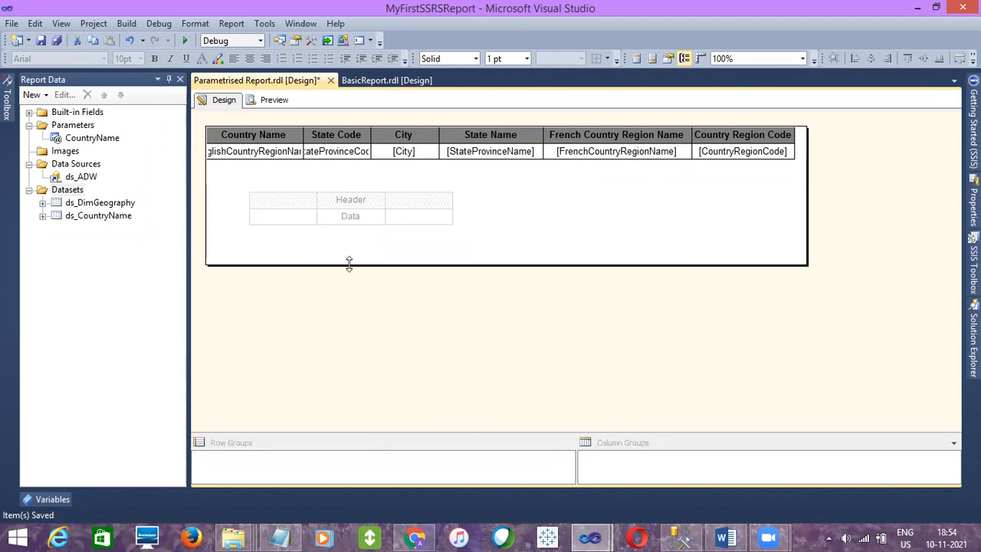
Step: Delete the empty second table from the report body
click(288, 219)
click(242, 185)
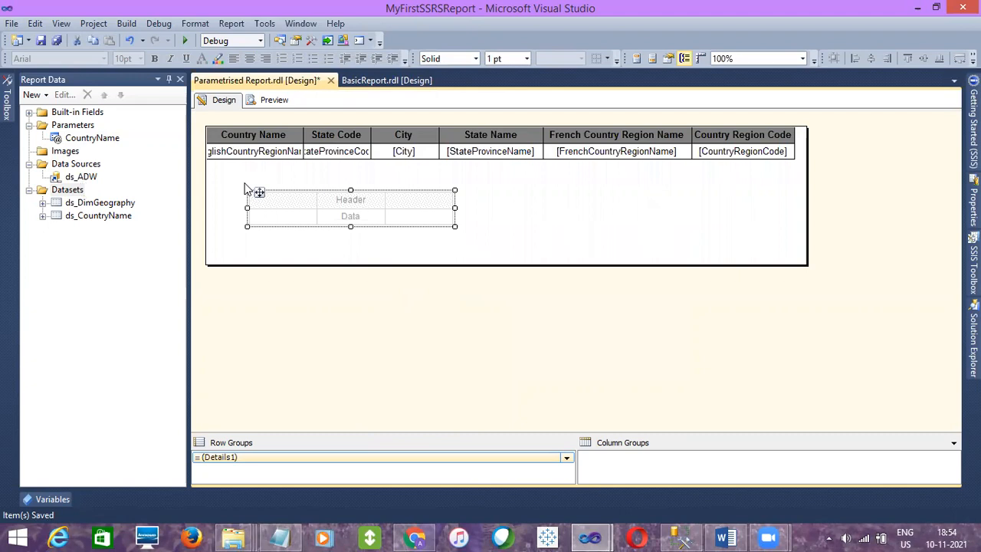
key(Delete)
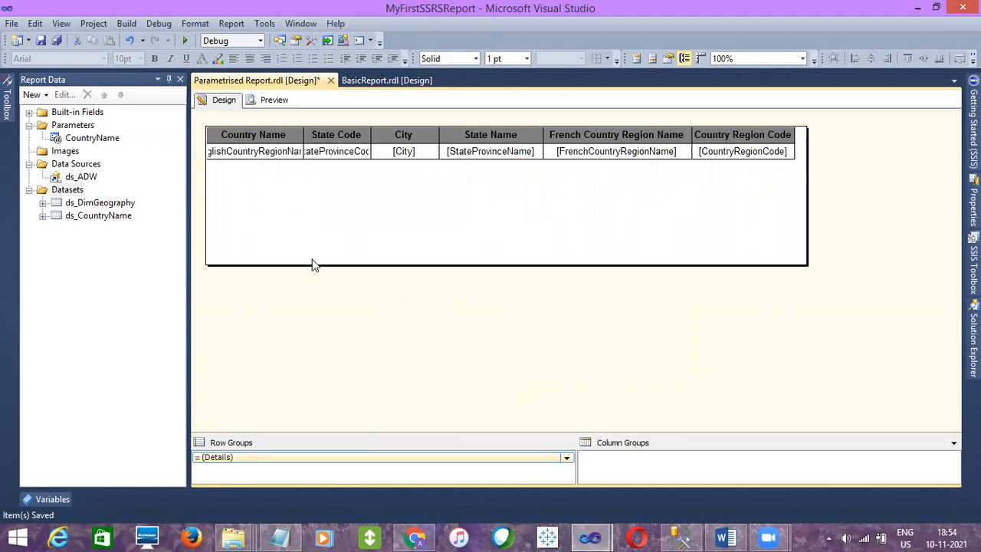
Step: Shorten the report body's height to trim the empty space below the geography table, and save the report
drag(312, 265, 310, 212)
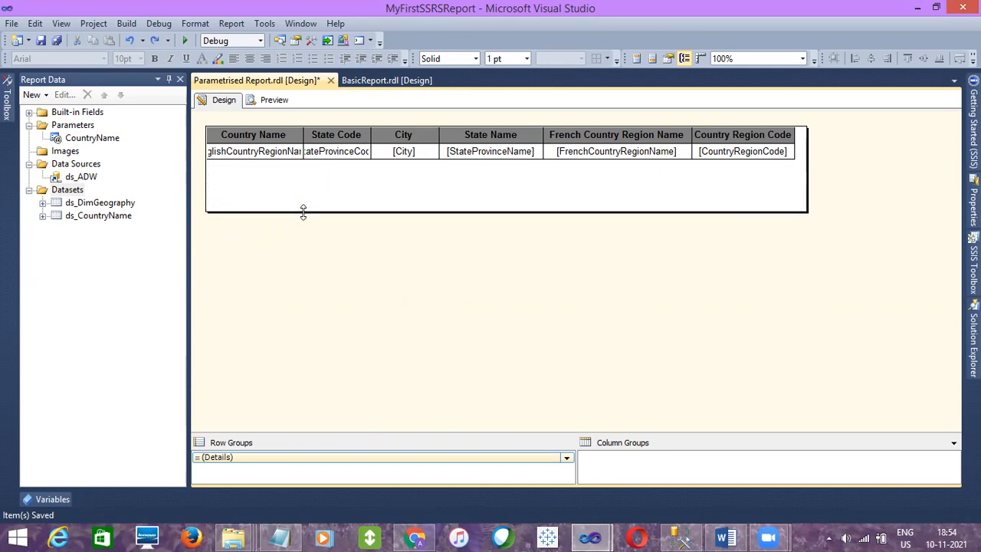
click(43, 39)
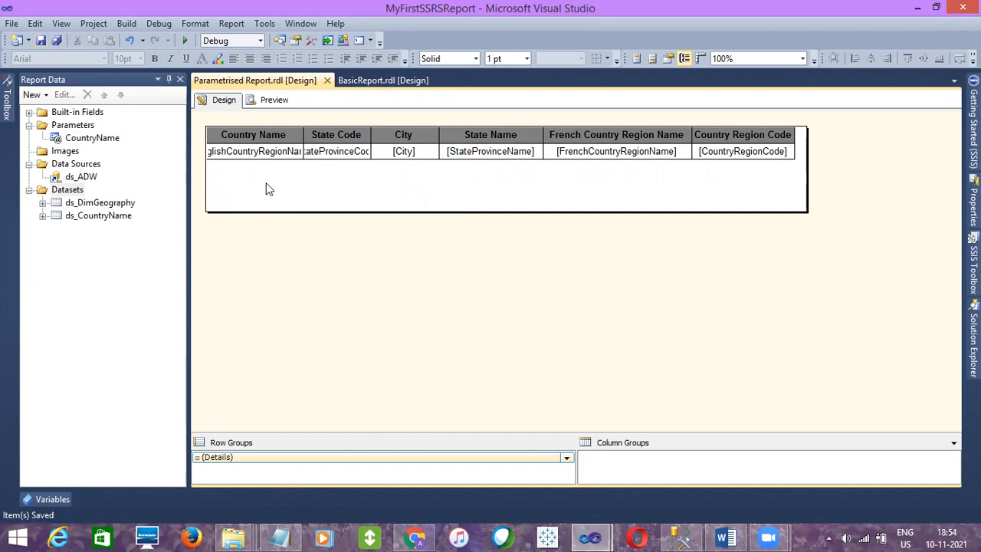
Step: Preview the report with its default countries, refresh it, and return to the report design
click(271, 102)
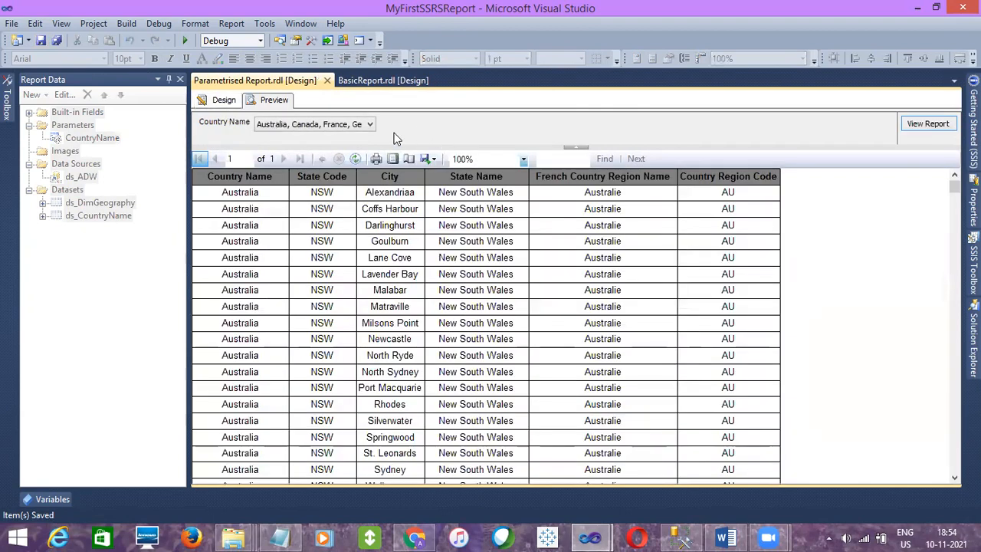
click(354, 159)
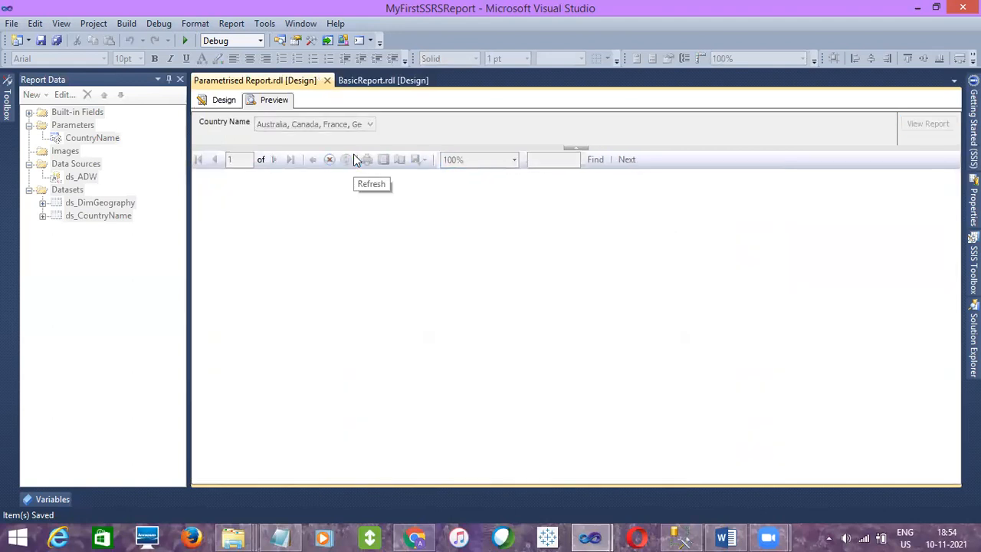
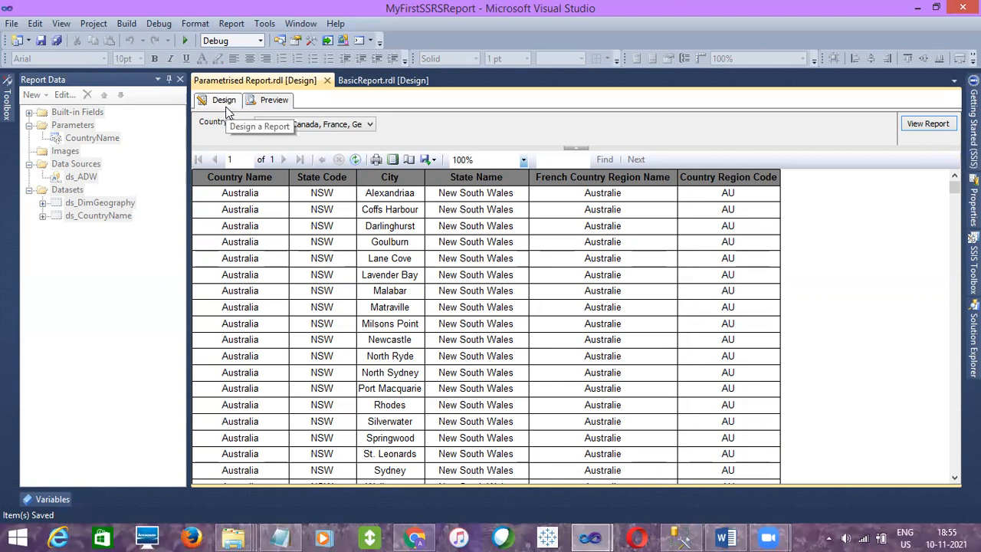
click(224, 100)
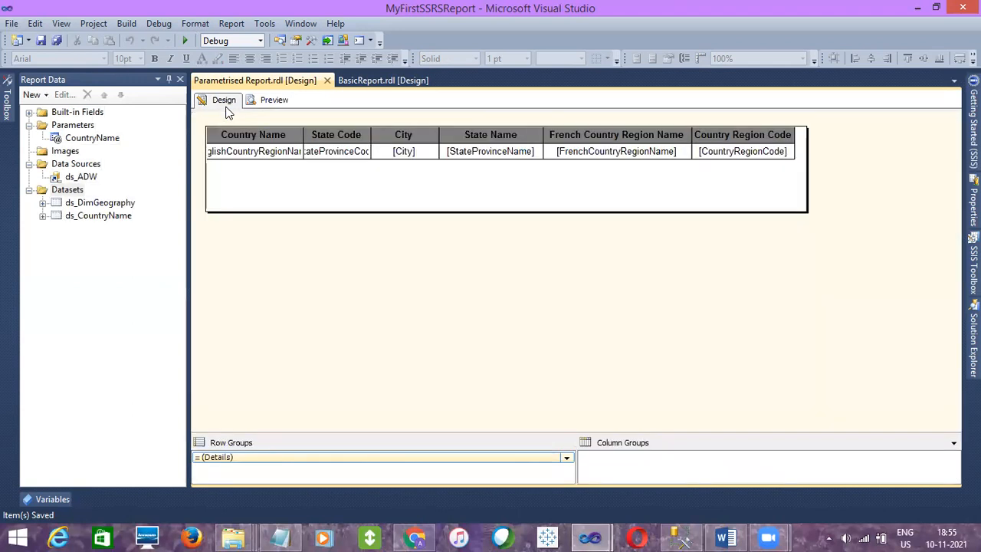
Step: Review the ds_DimGeography query in its dataset properties without changes, and preview the report once more before returning to the design
click(43, 203)
double_click(100, 202)
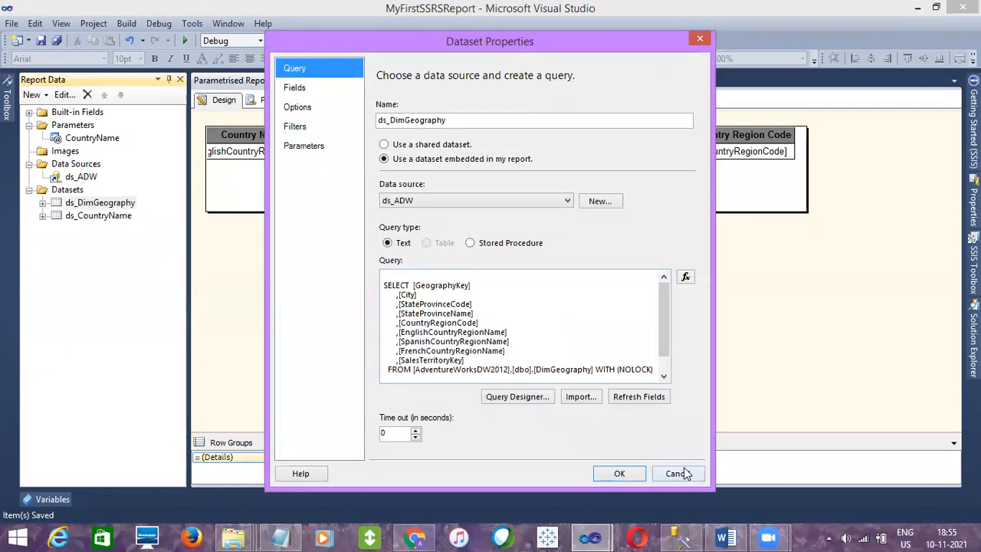
click(683, 470)
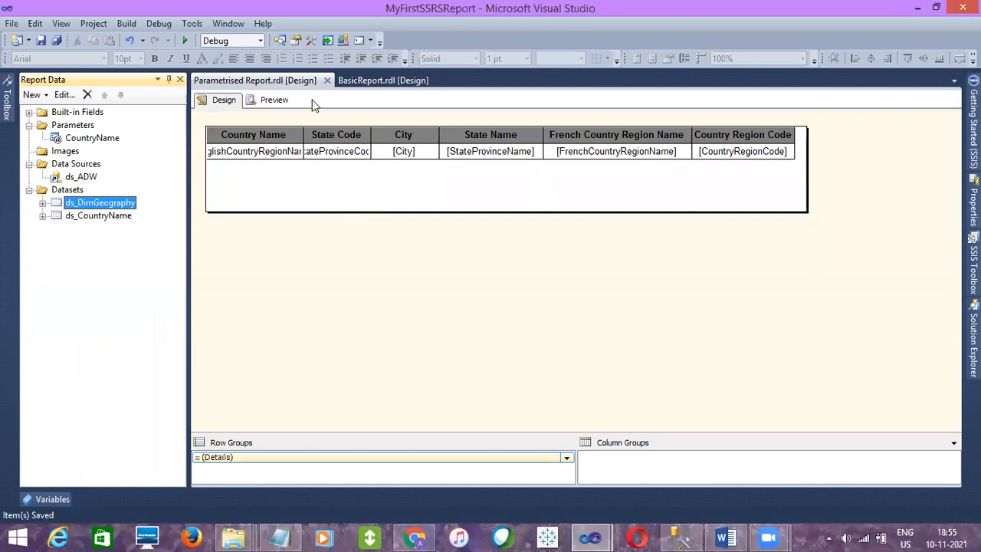
click(276, 105)
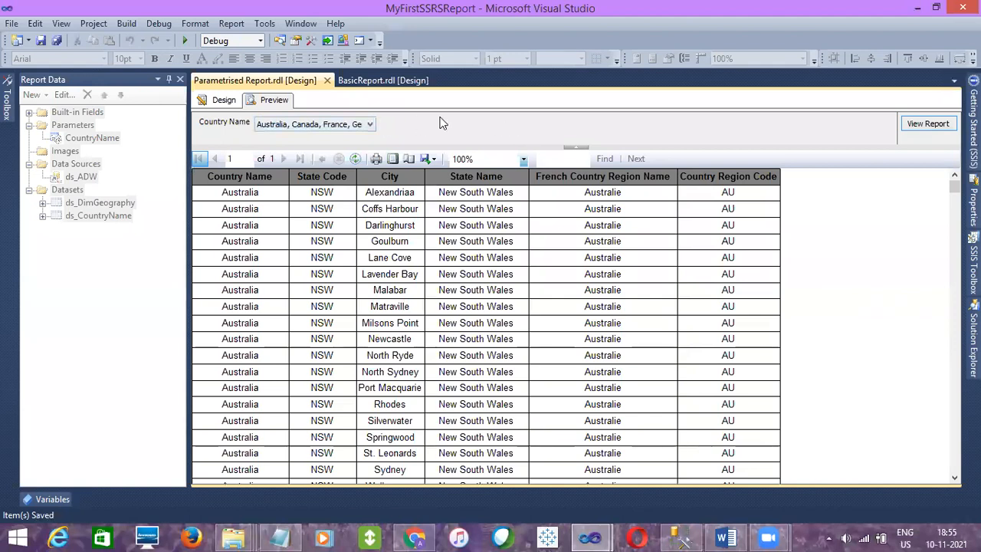
click(222, 100)
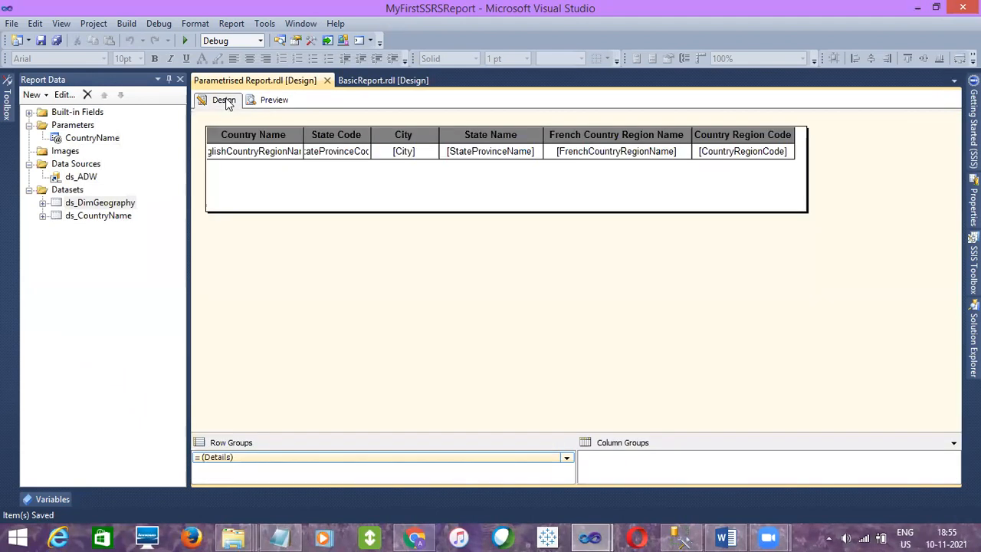
click(679, 537)
click(443, 274)
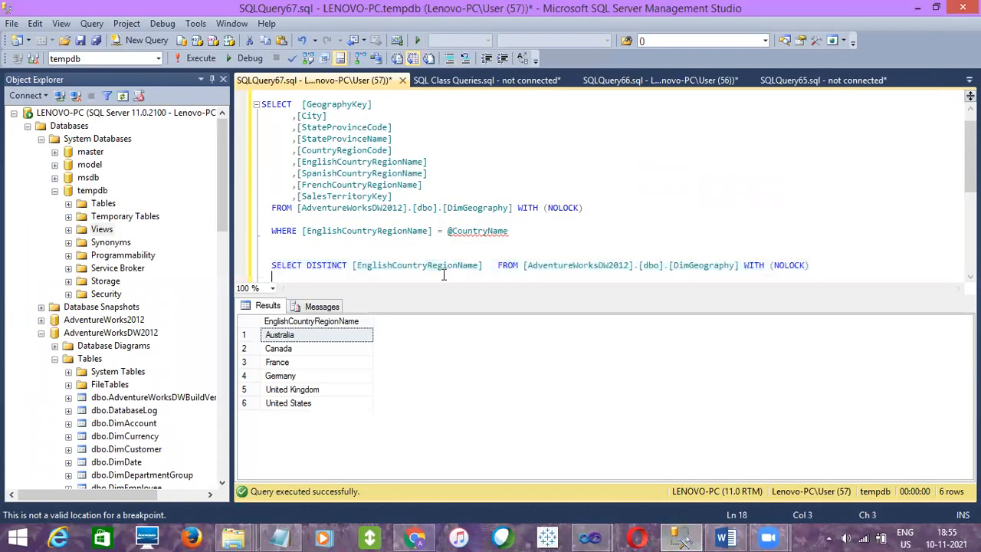
click(514, 228)
double_click(358, 139)
key(ctrl+c)
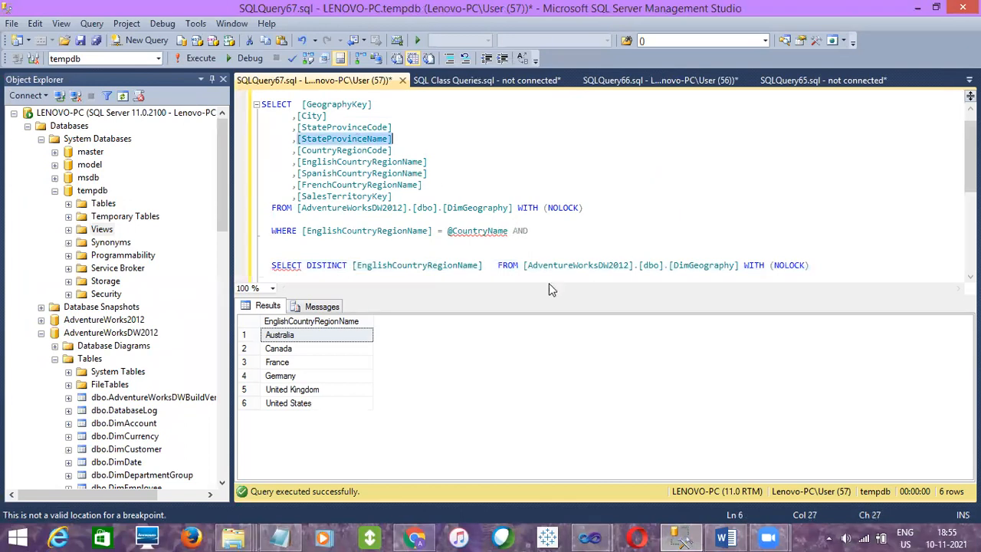
click(545, 232)
key(ctrl+v)
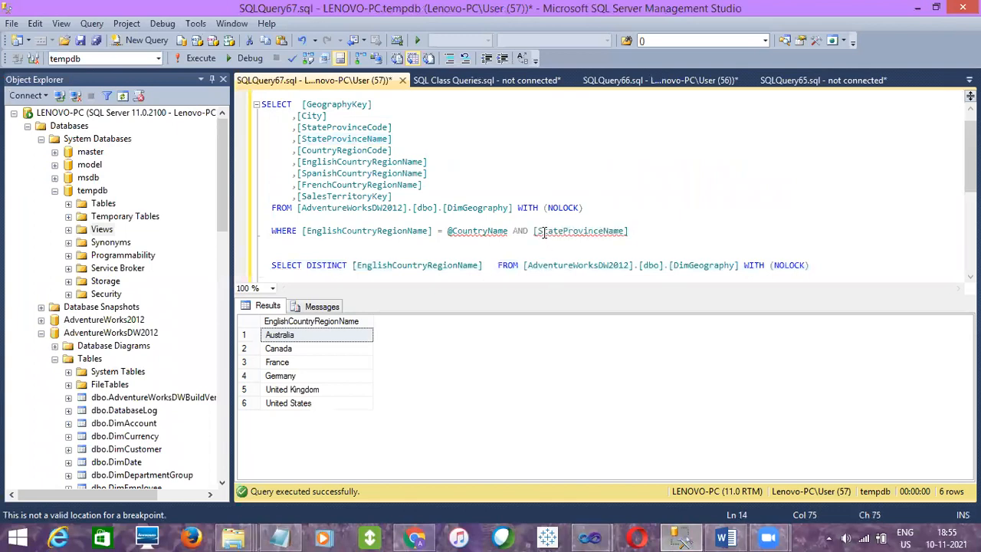
text(IN ())
key(Left)
text(@State)
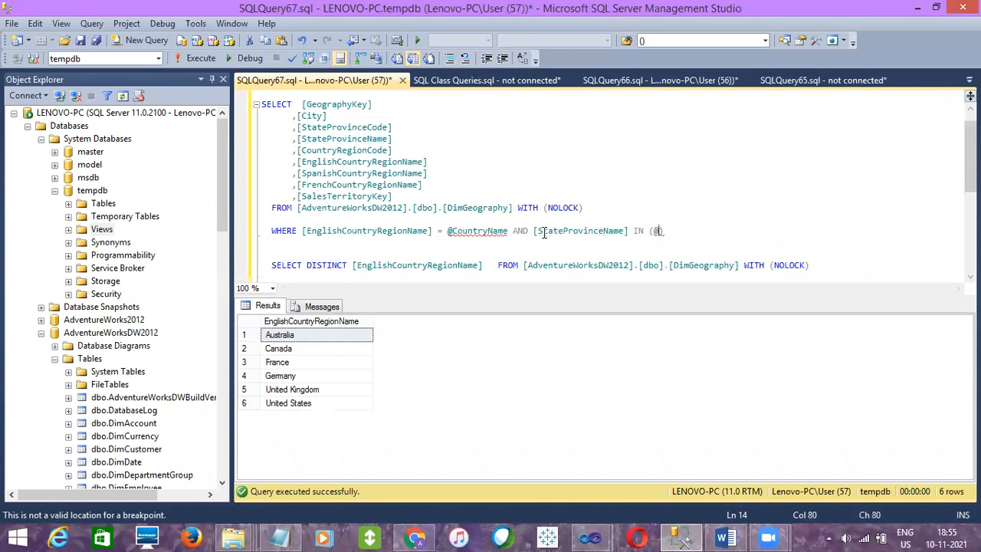
text(Name)
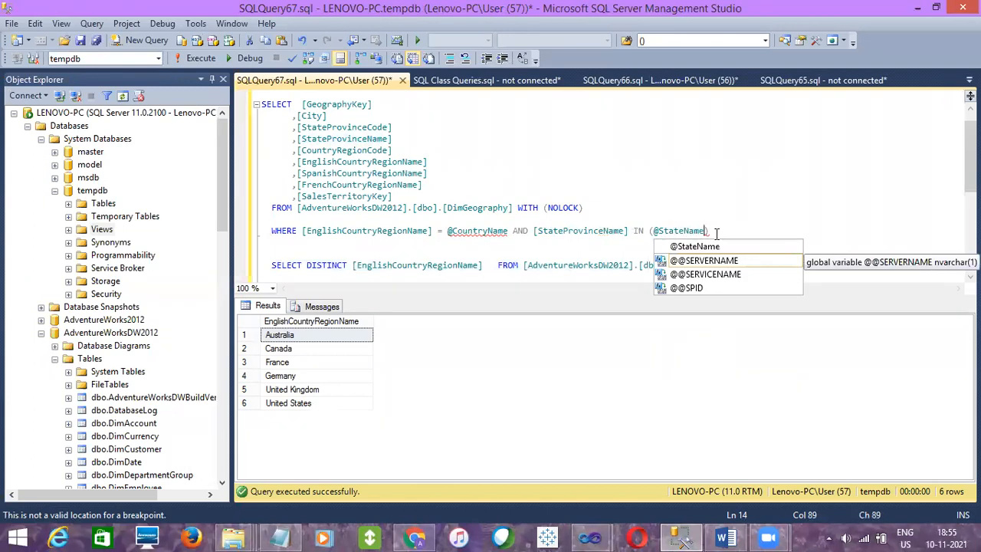
key(Right)
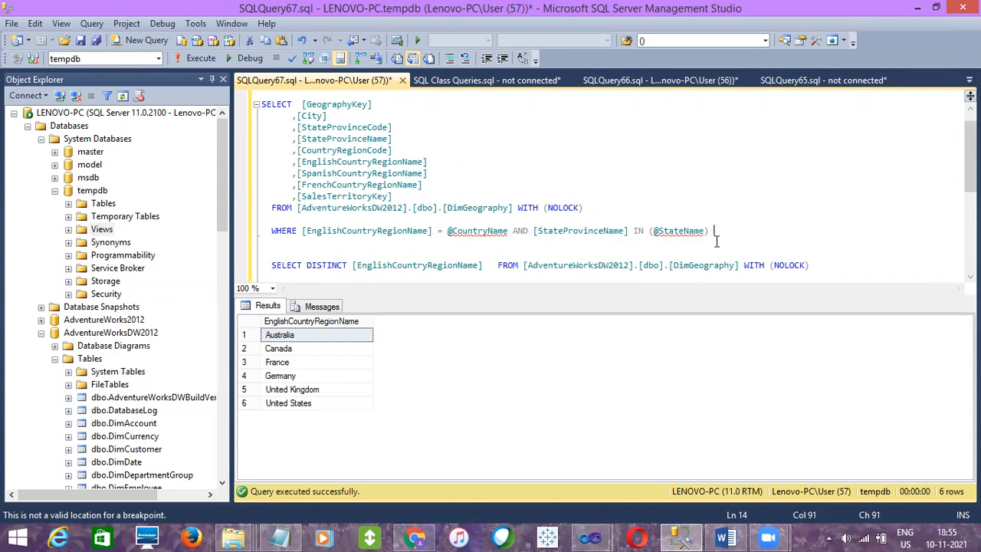
text(D)
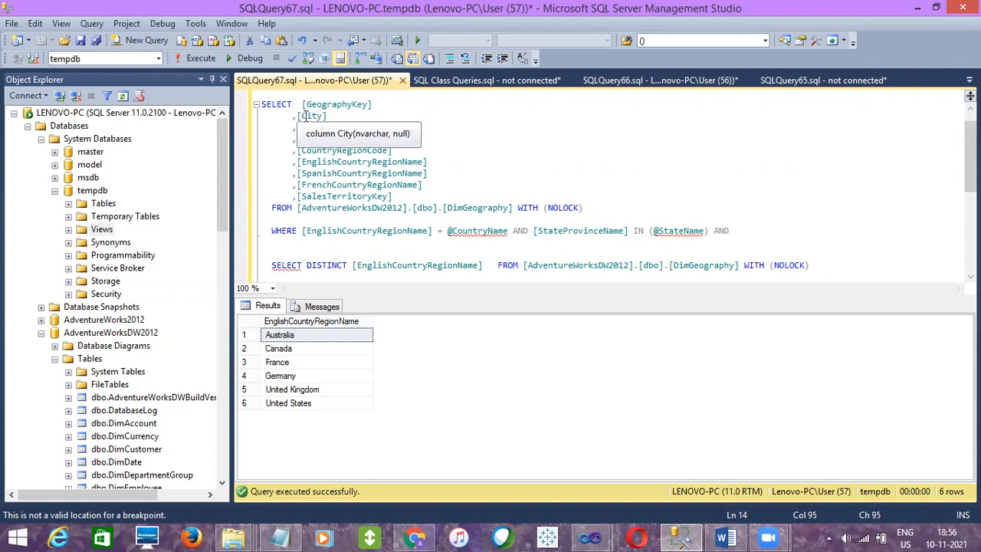
click(441, 229)
text(IN)
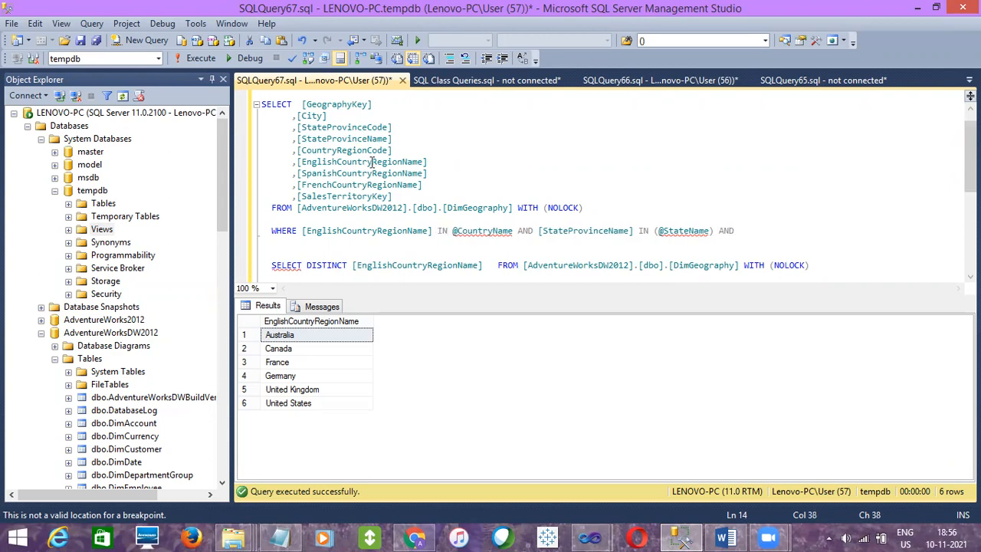
double_click(312, 116)
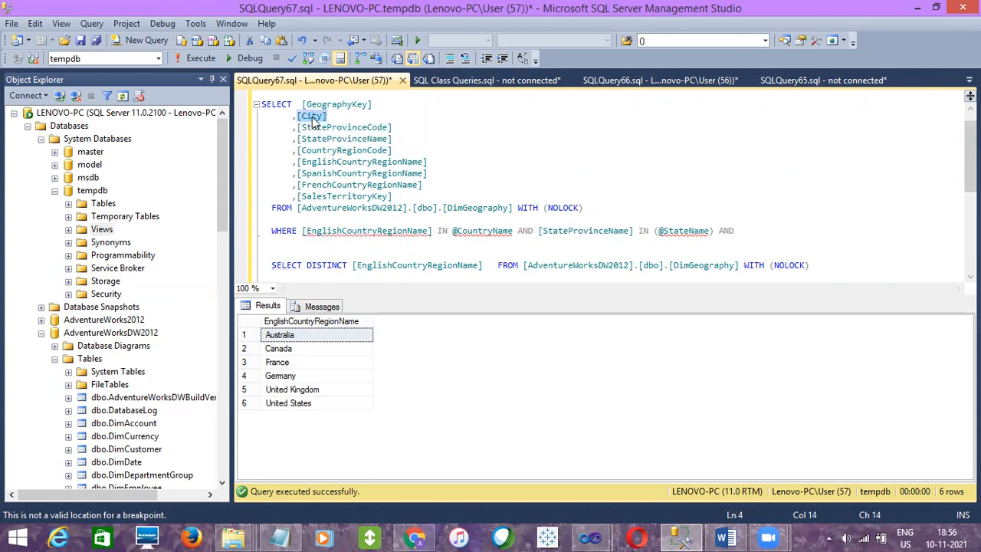
click(724, 230)
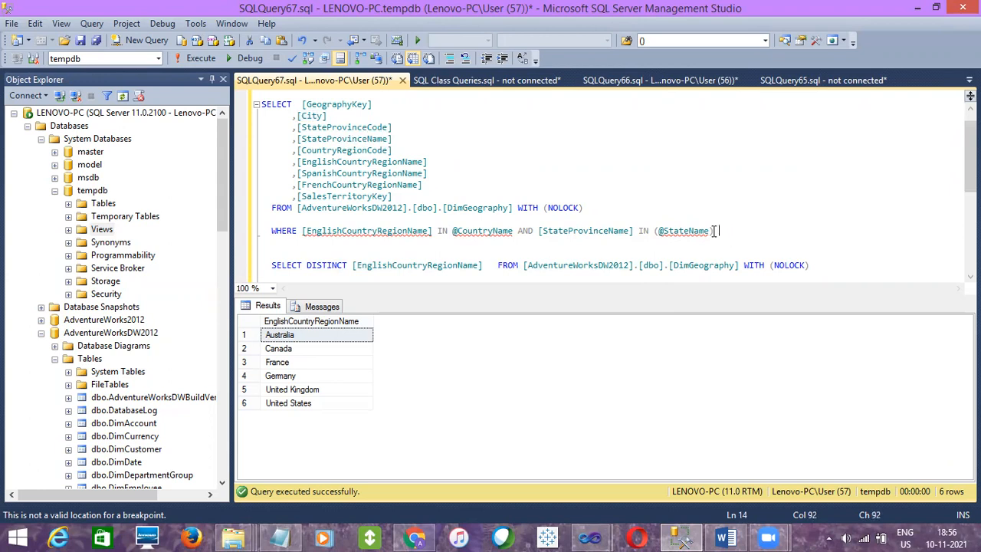
Step: Copy the complete DimGeography query with its WHERE clause, switch to MyFirstSSRSReport in Visual Studio, and expand the ds_DimGeography dataset
drag(714, 231, 259, 109)
key(ctrl+c)
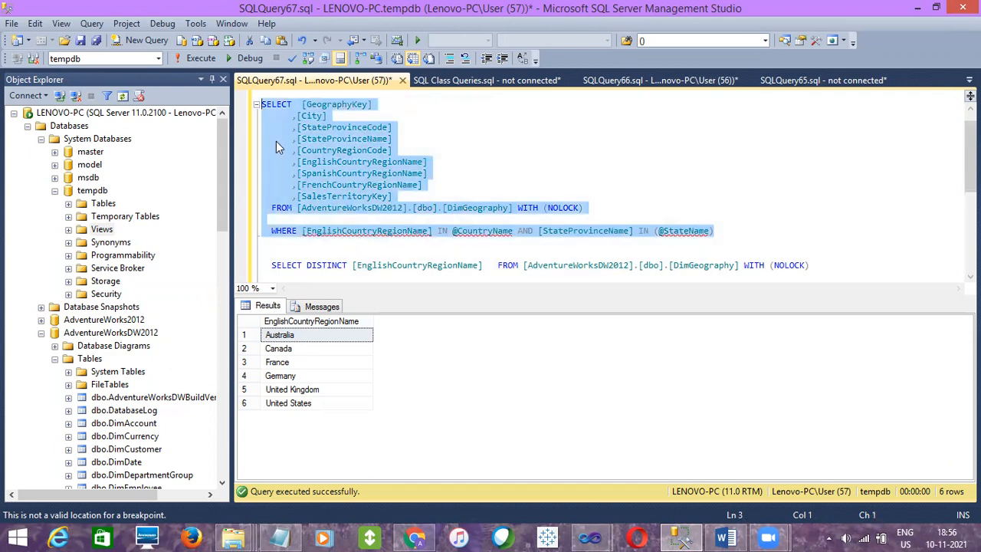
mouse_move(591, 537)
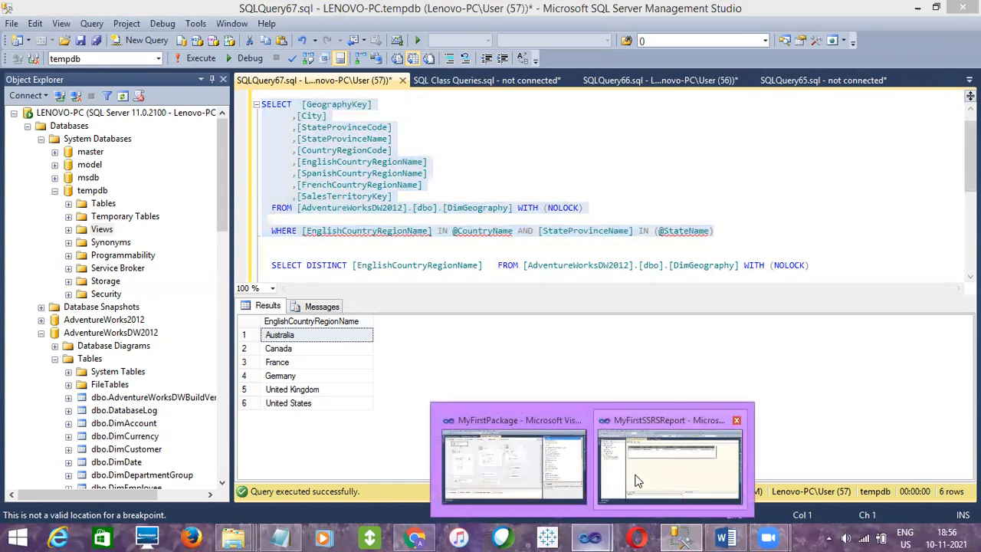
click(673, 460)
click(43, 202)
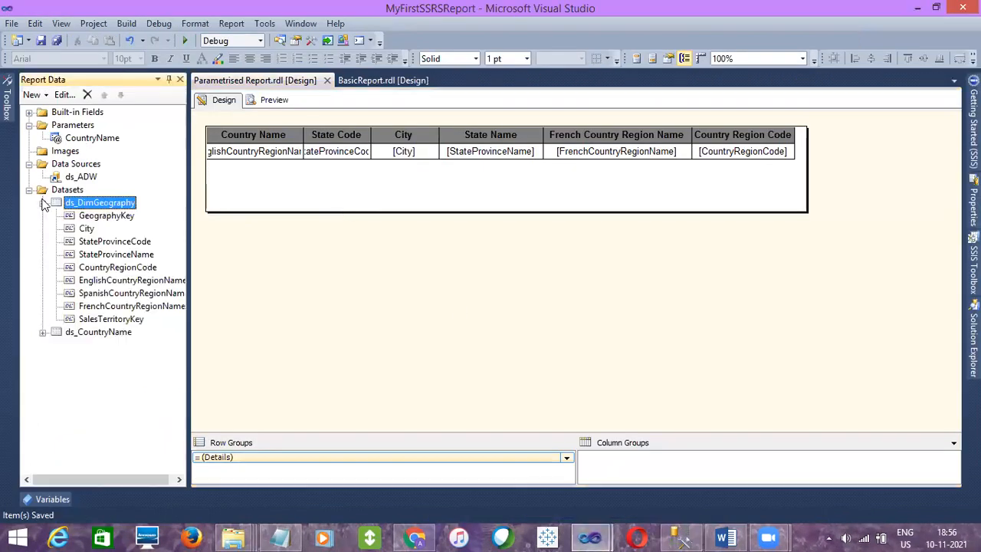
click(73, 139)
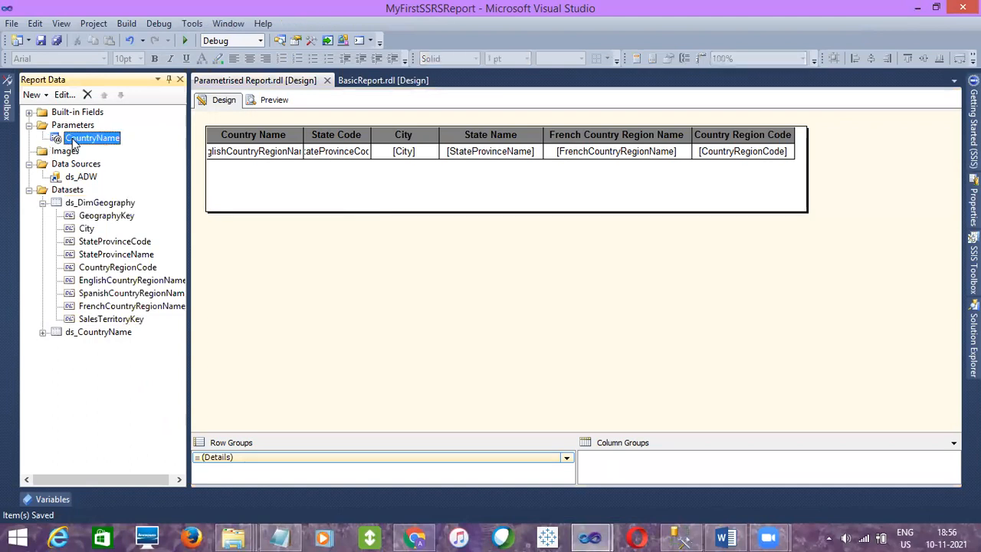
double_click(97, 203)
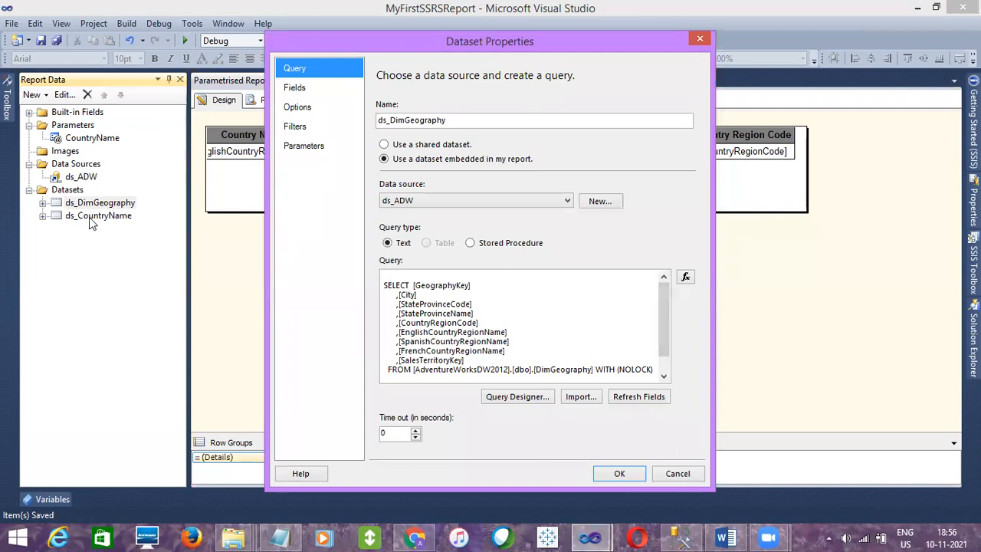
click(528, 305)
key(ctrl+a)
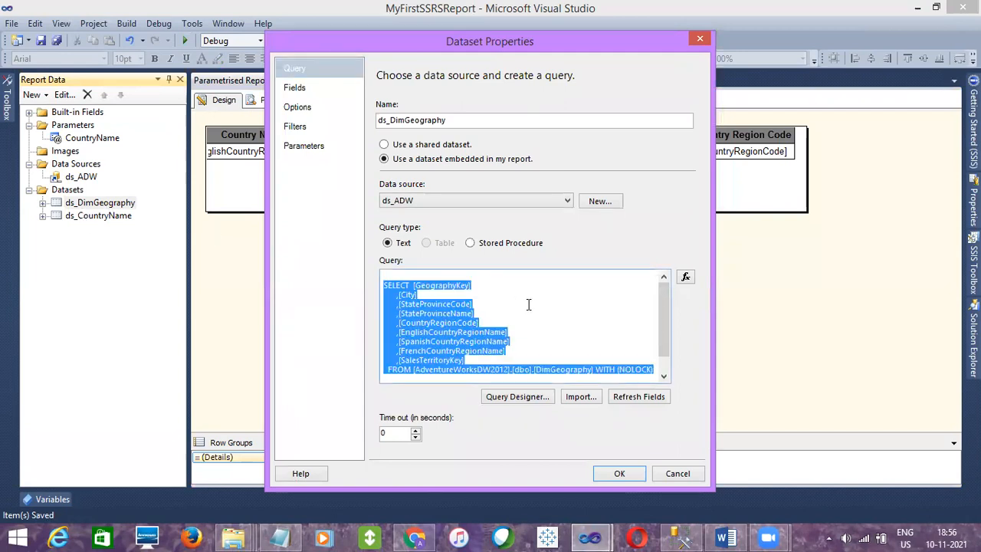
key(ctrl+v)
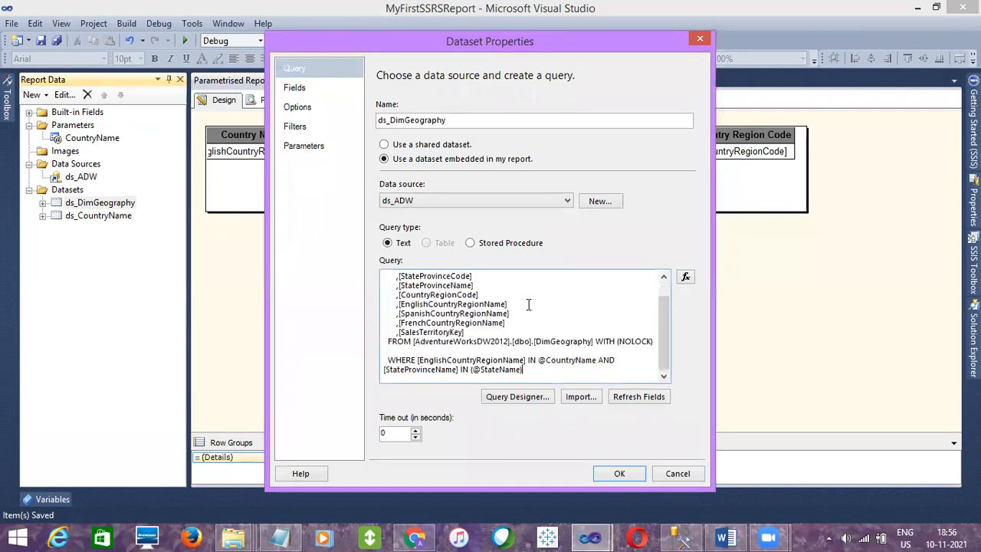
click(648, 397)
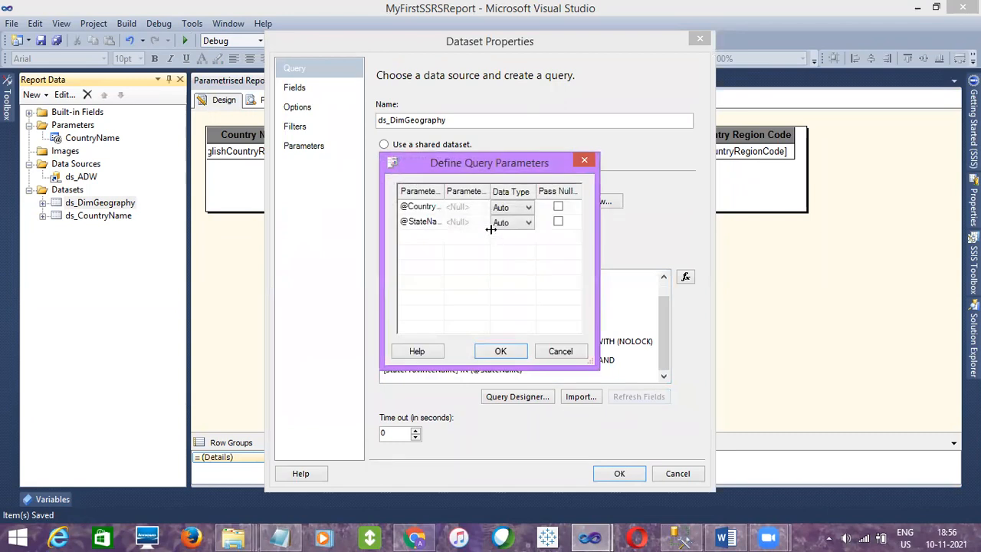
click(562, 353)
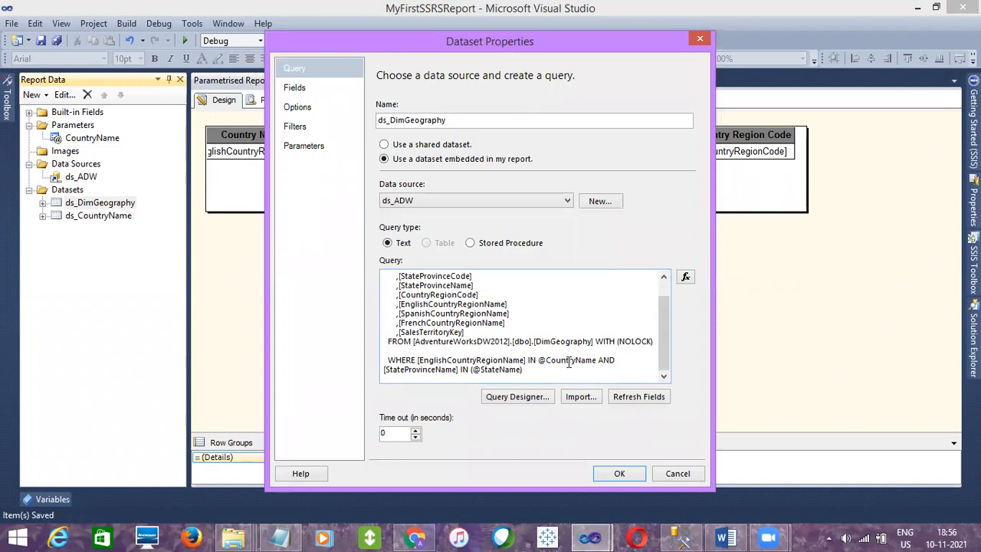
click(539, 360)
text(()
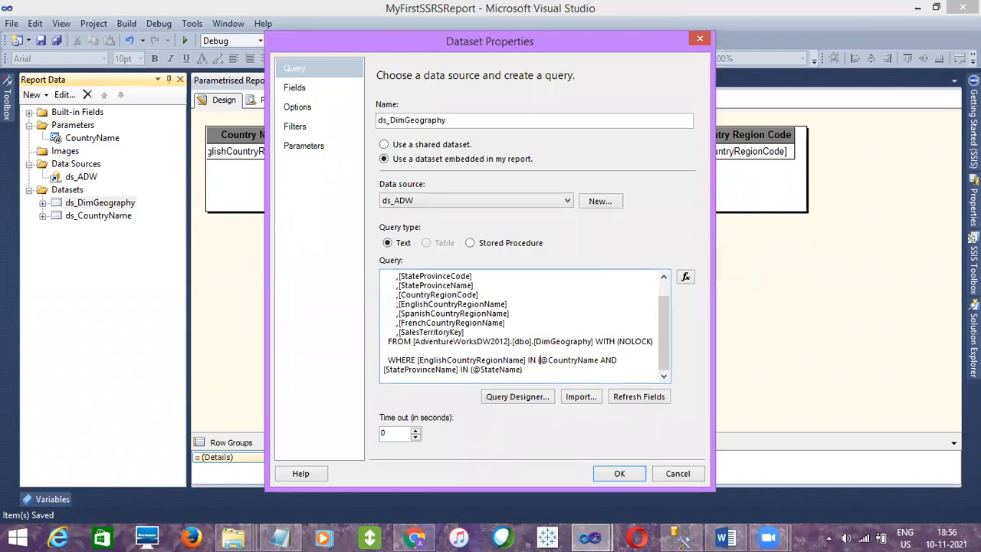
click(599, 360)
text())
click(646, 400)
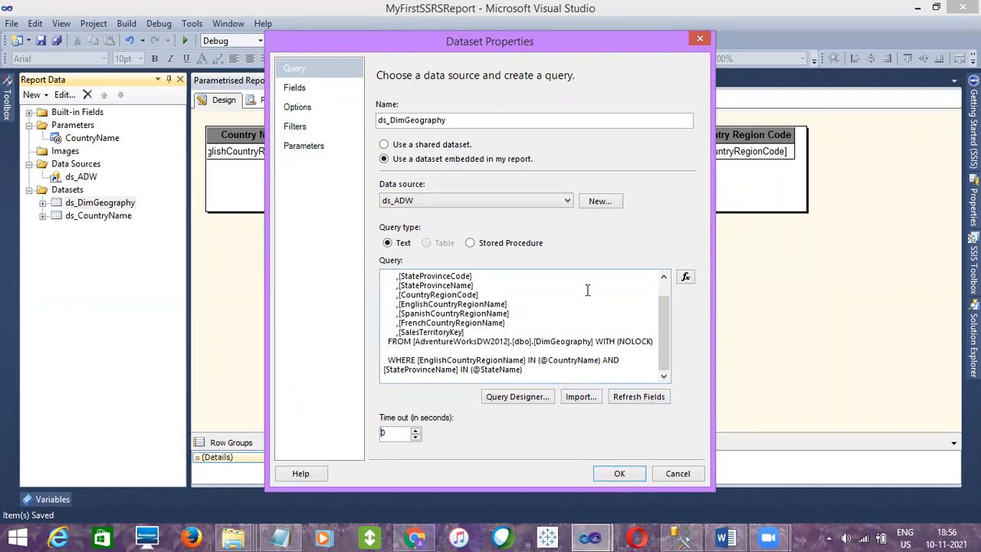
click(631, 398)
click(310, 89)
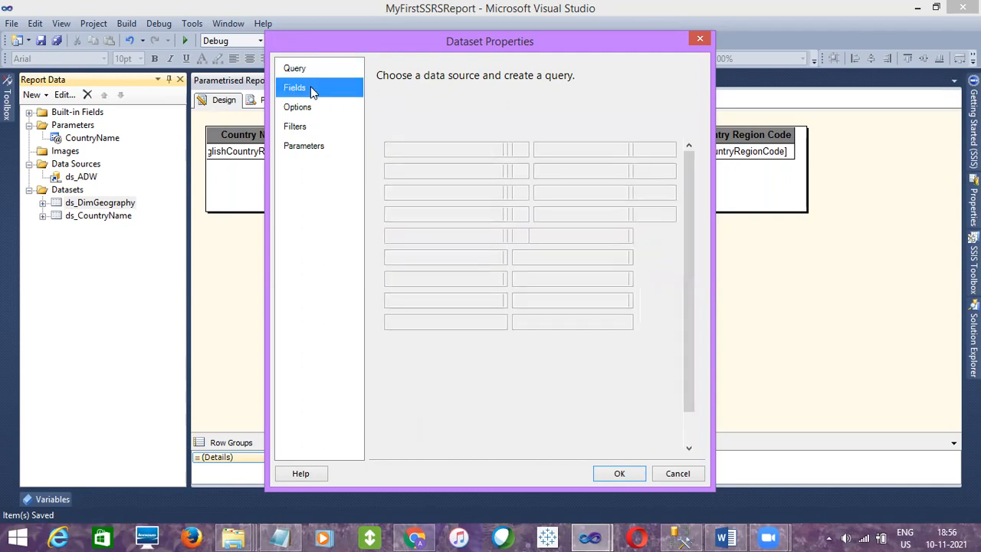
click(311, 71)
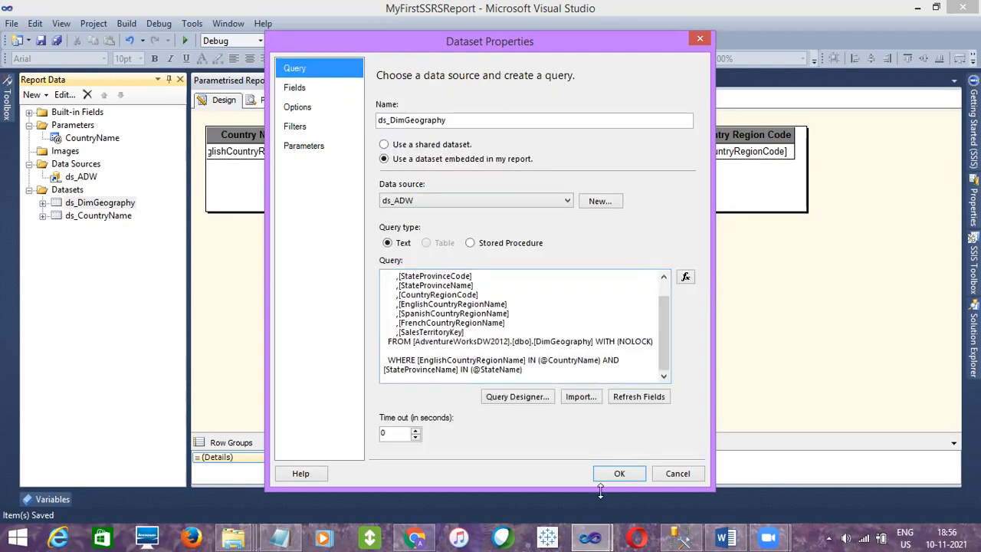
click(621, 477)
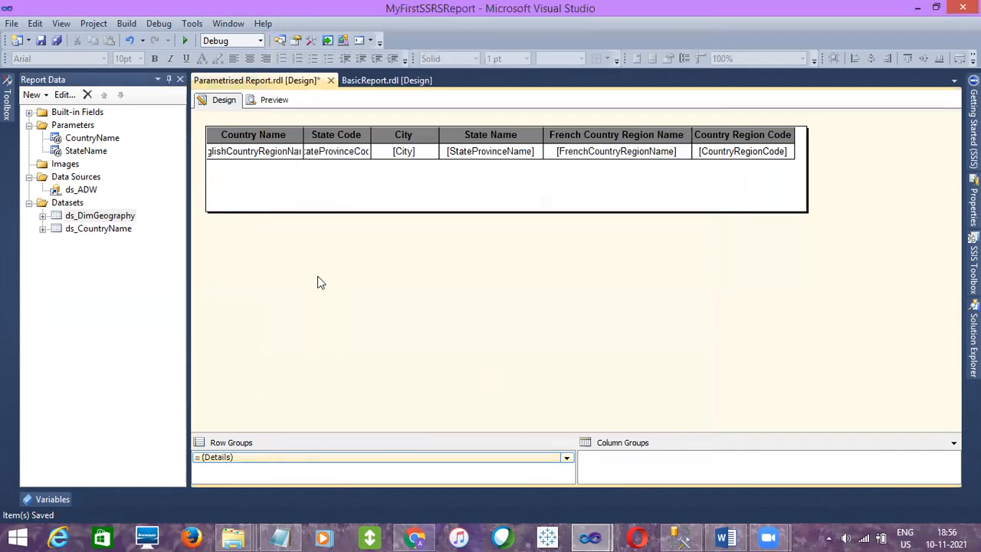
Step: Preview the report to check its Country Name and State Name parameter inputs, and return to the design view
click(77, 154)
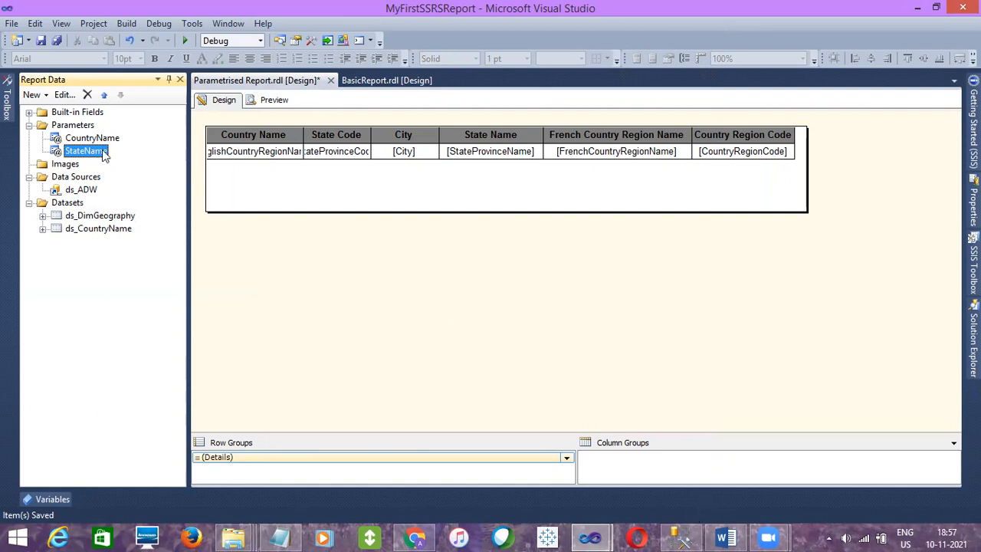
click(272, 100)
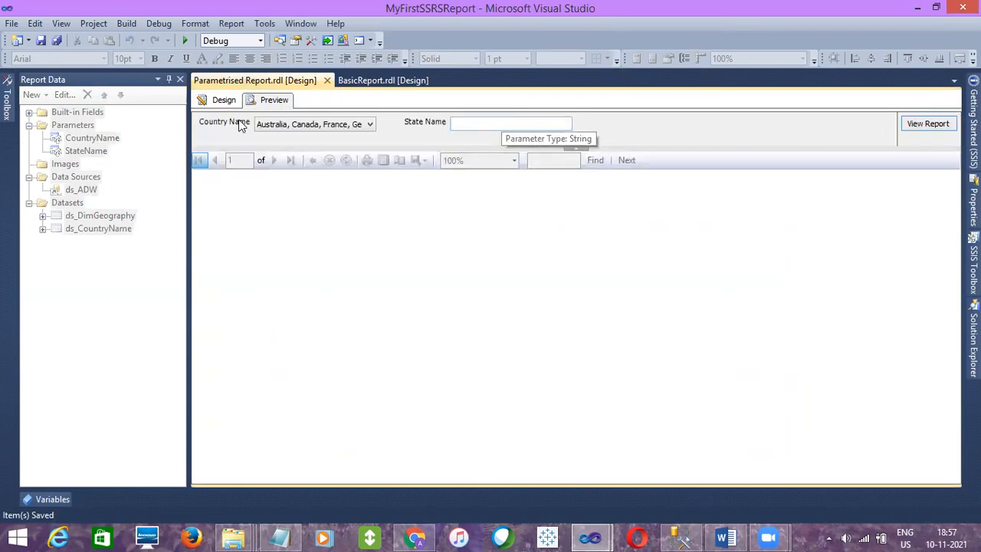
click(224, 100)
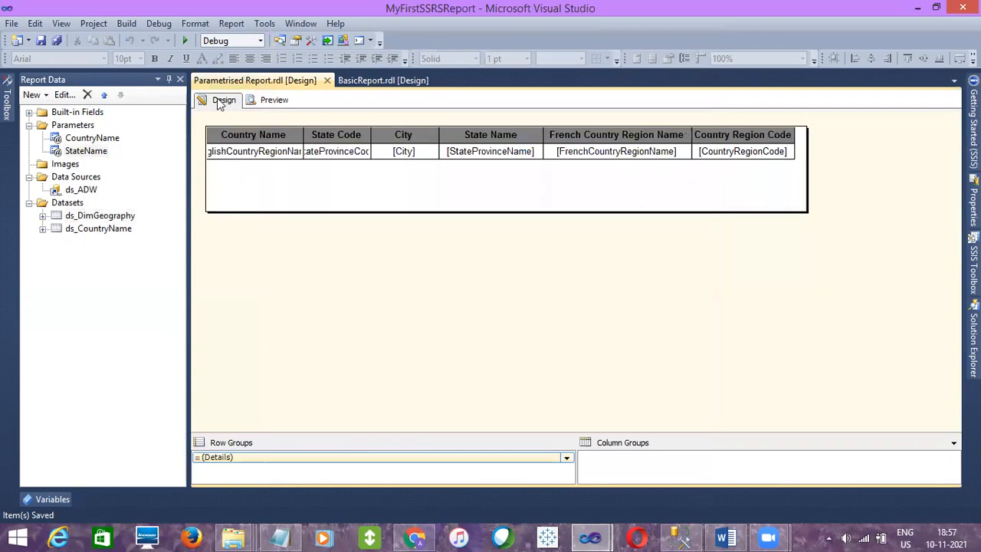
click(95, 153)
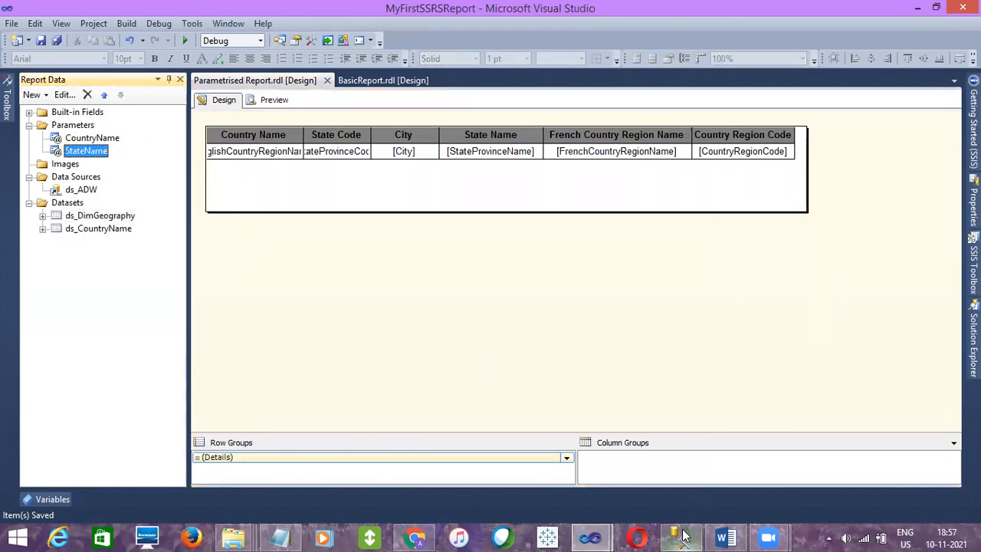
Step: In SQL Server Management Studio, duplicate the SELECT DISTINCT [EnglishCountryRegionName] query a few lines below the original
click(676, 536)
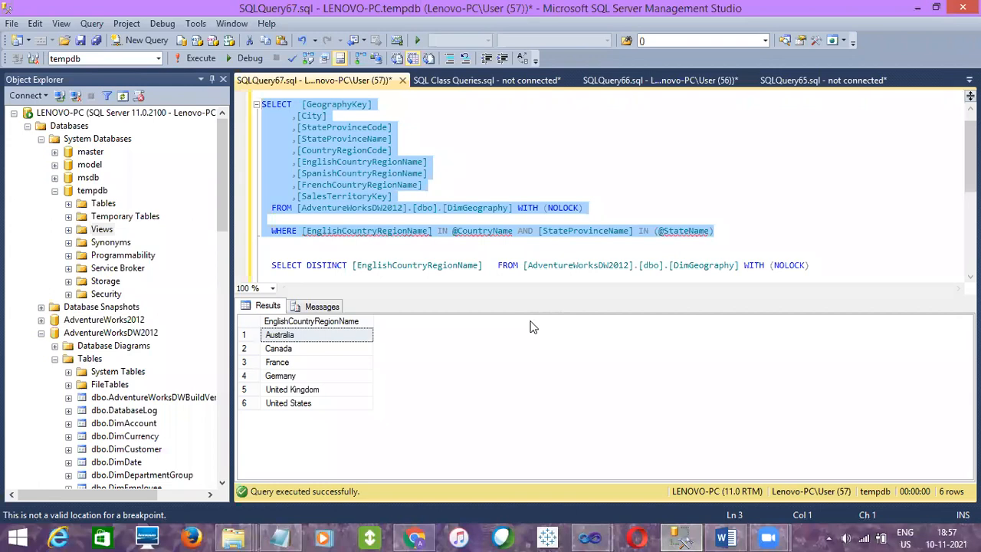
key(ctrl+r)
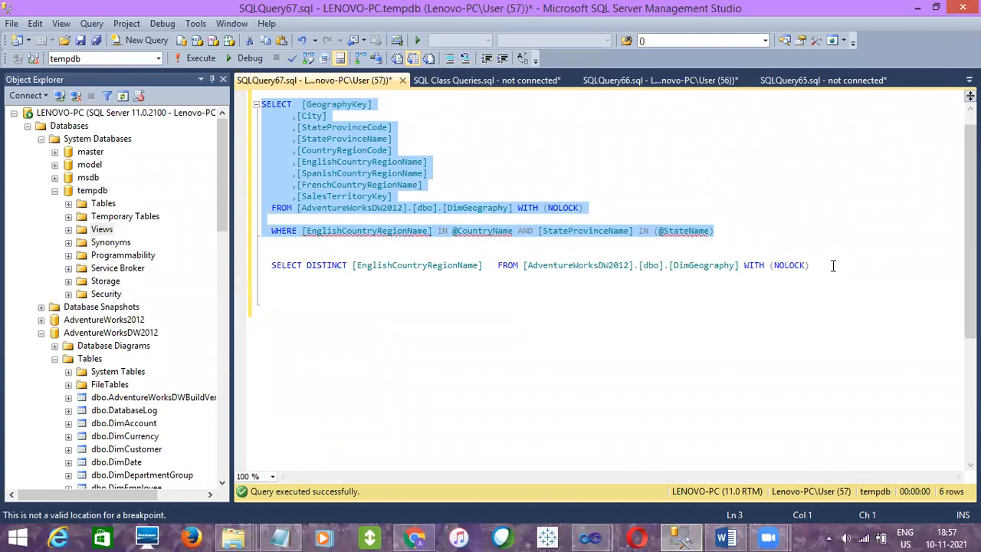
drag(833, 265, 826, 254)
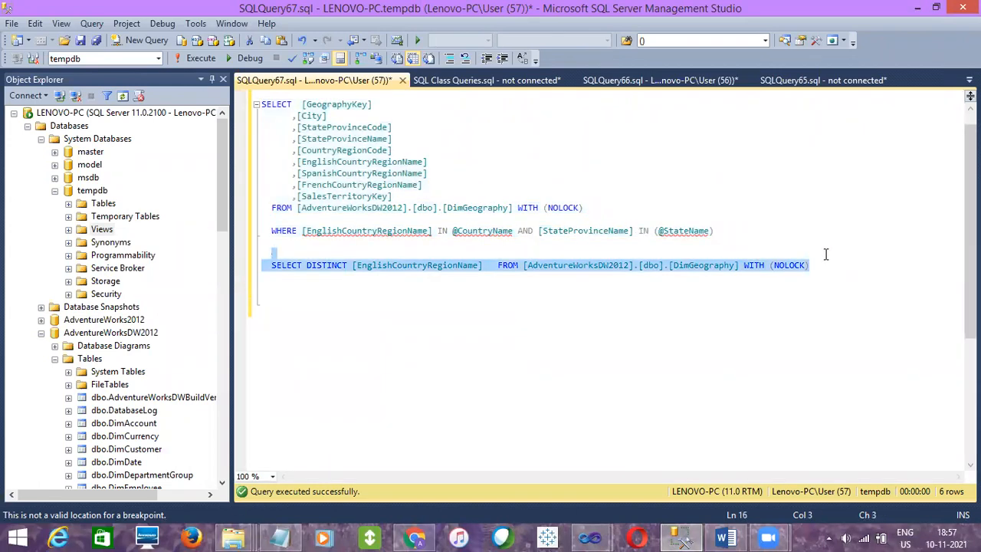
key(ctrl+c)
key(Right)
key(Return)
key(Return)
key(Return)
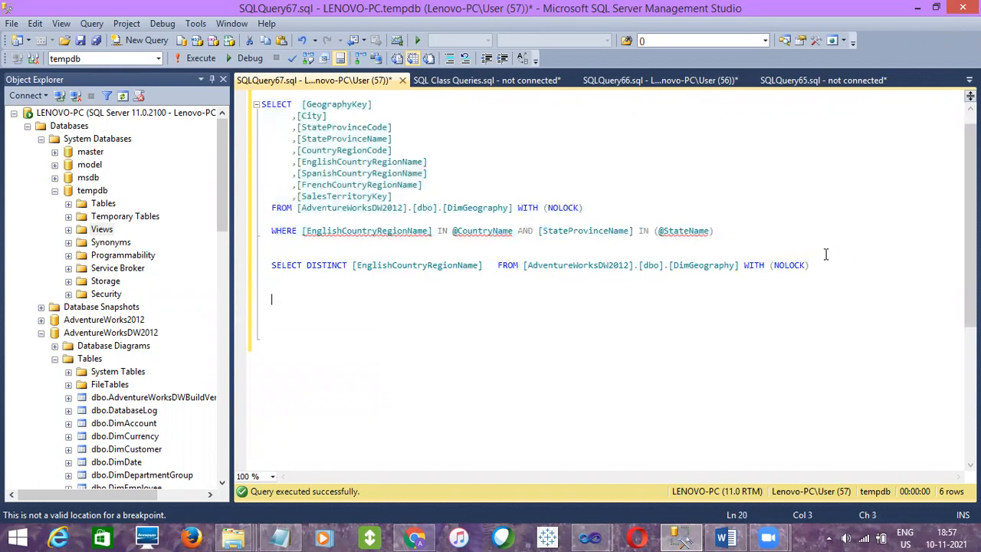
key(ctrl+v)
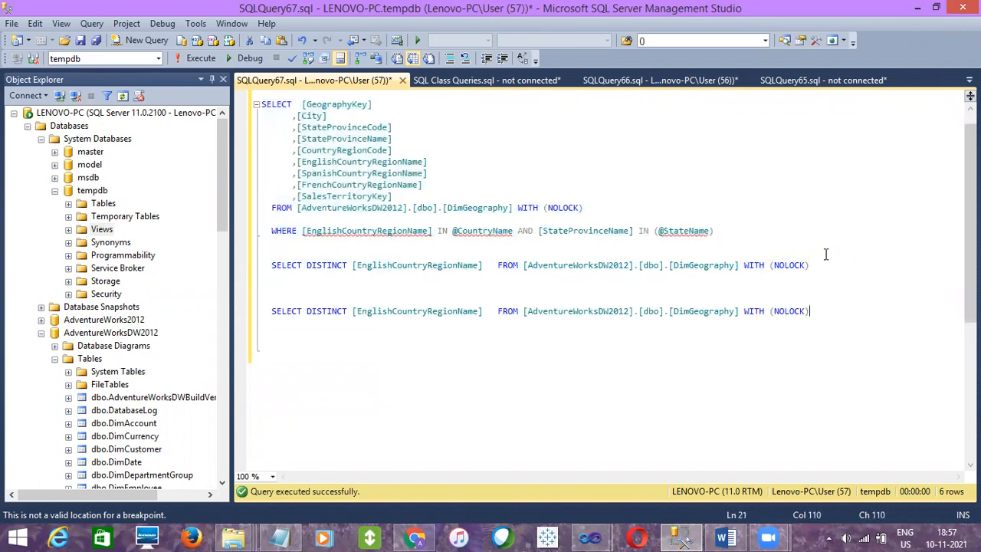
Step: Replace the column in the duplicated query with [StateProvinceName] and copy the complete statement
double_click(343, 139)
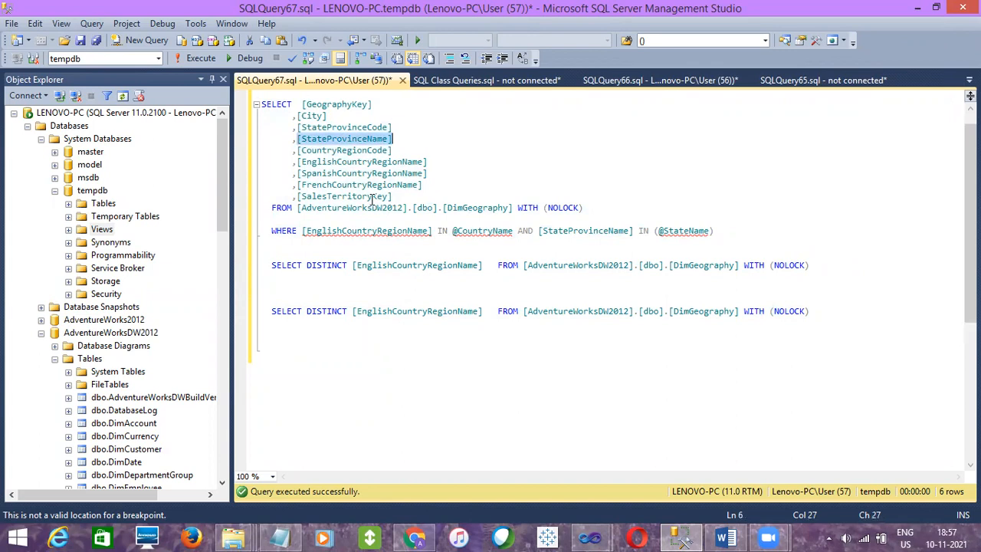
double_click(414, 311)
key(ctrl+v)
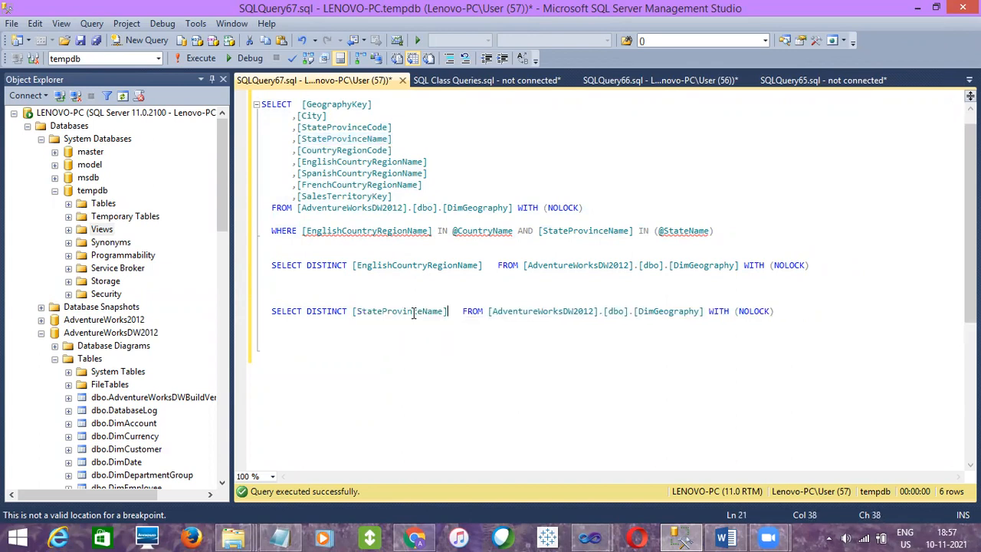
drag(783, 312, 773, 295)
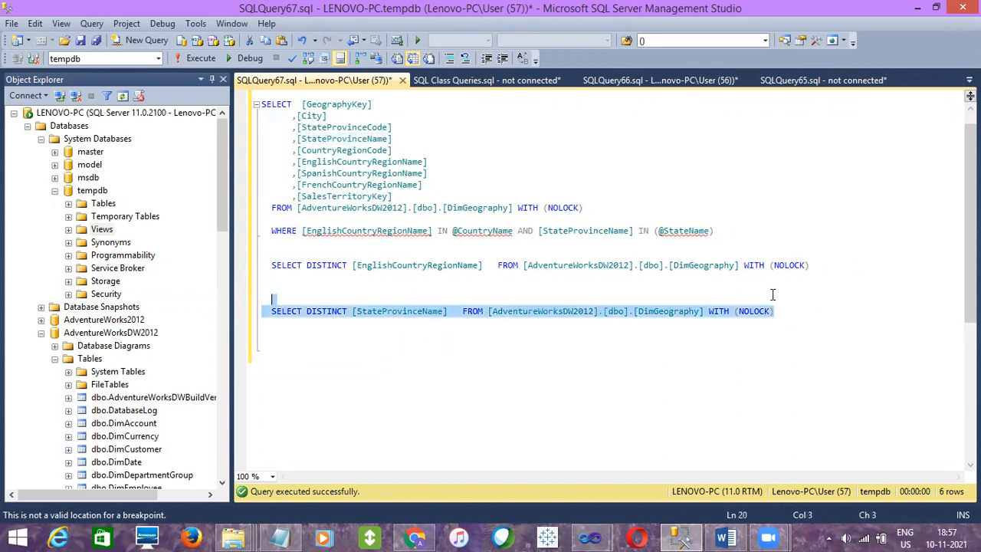
Step: Back in Visual Studio, add an embedded dataset using data source ds_ADW and the copied SELECT DISTINCT [StateProvinceName] query
key(alt+Tab)
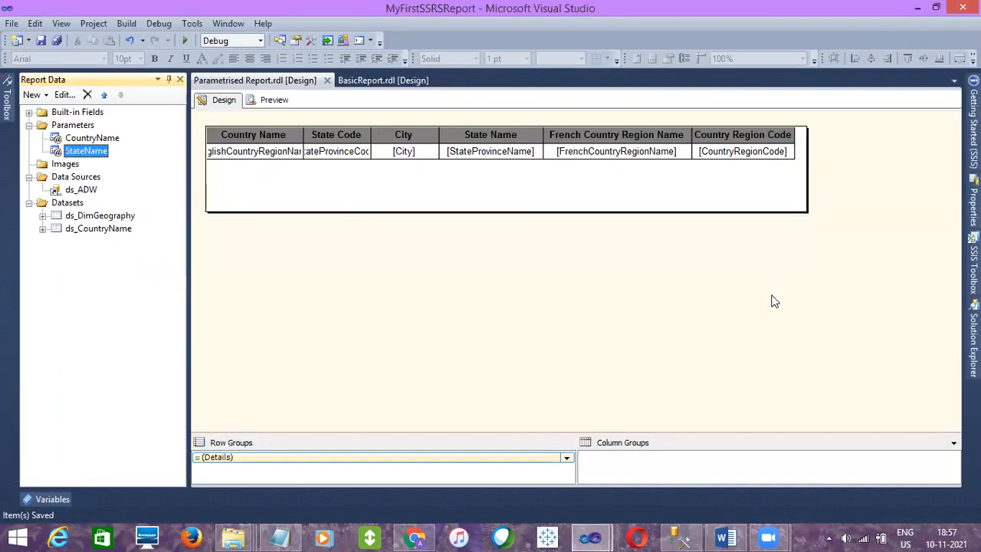
click(61, 203)
right_click(62, 204)
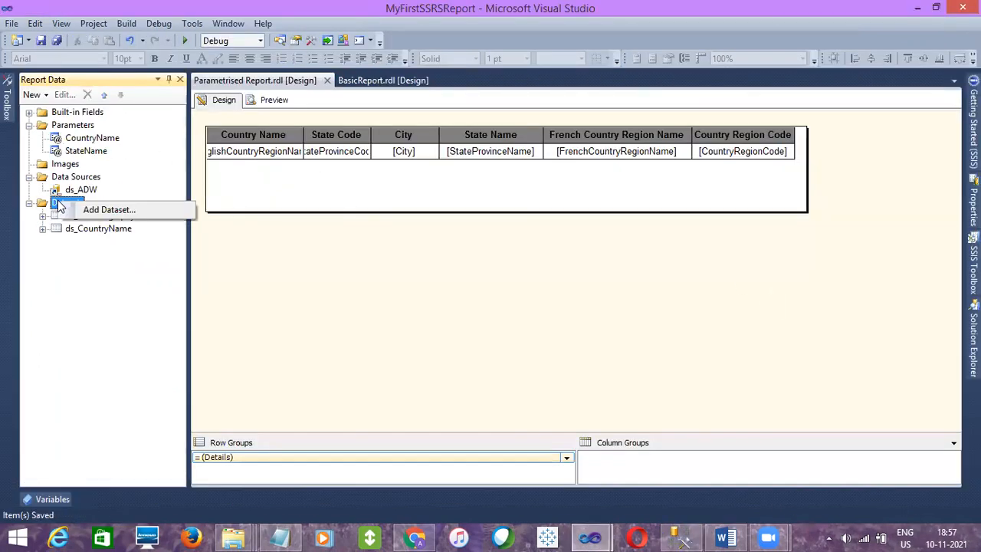
click(102, 209)
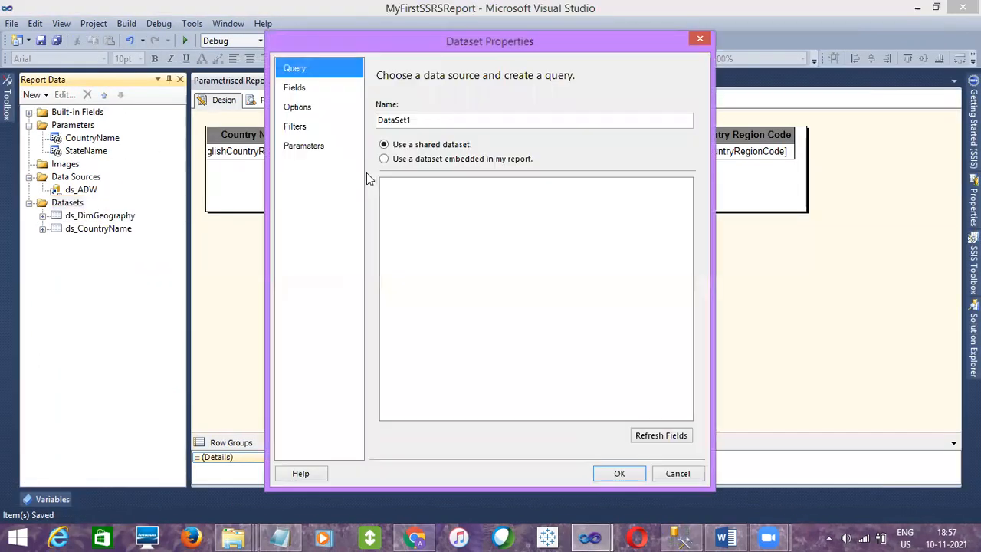
click(427, 161)
click(435, 201)
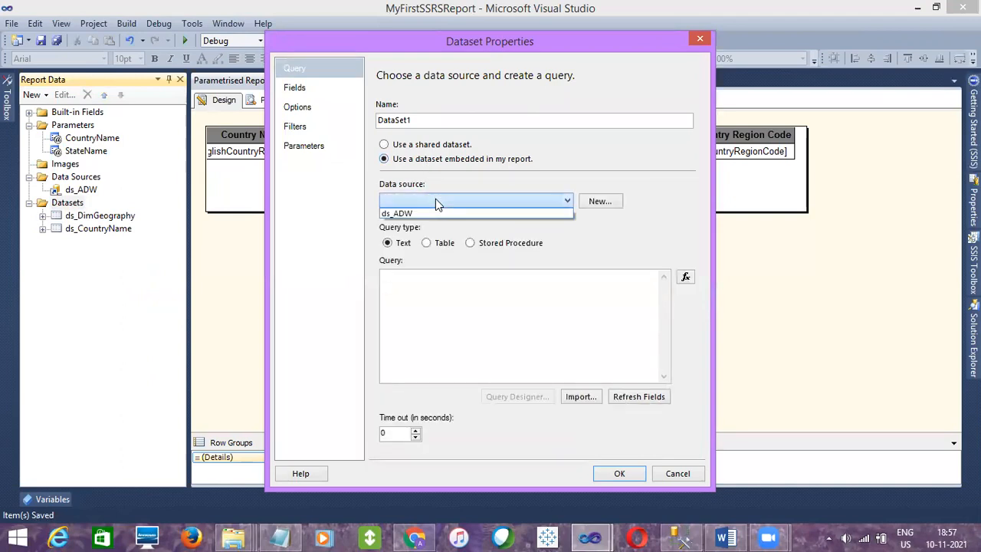
click(431, 215)
click(431, 314)
key(ctrl+v)
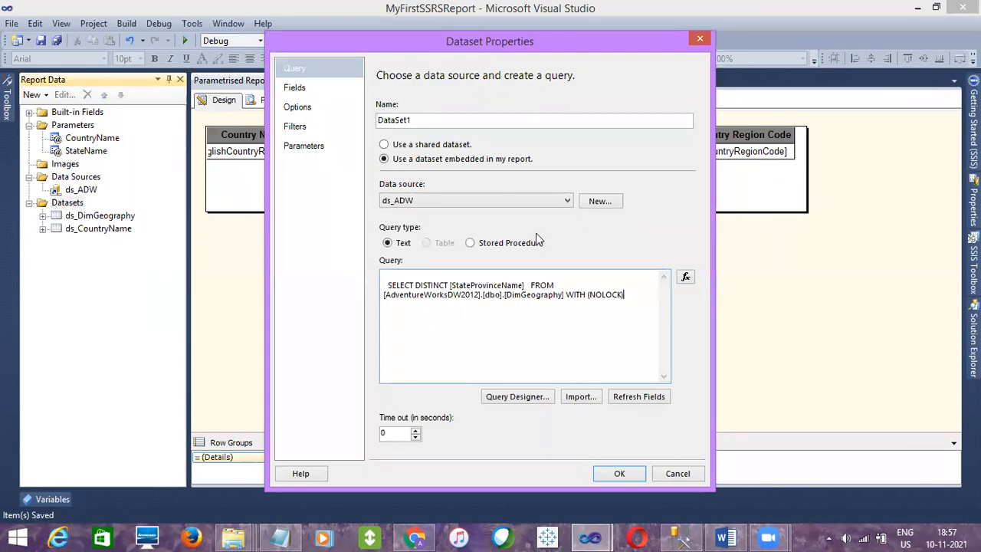
Step: Refresh the new dataset's fields, name it ds_State, check its field list and create it
click(649, 396)
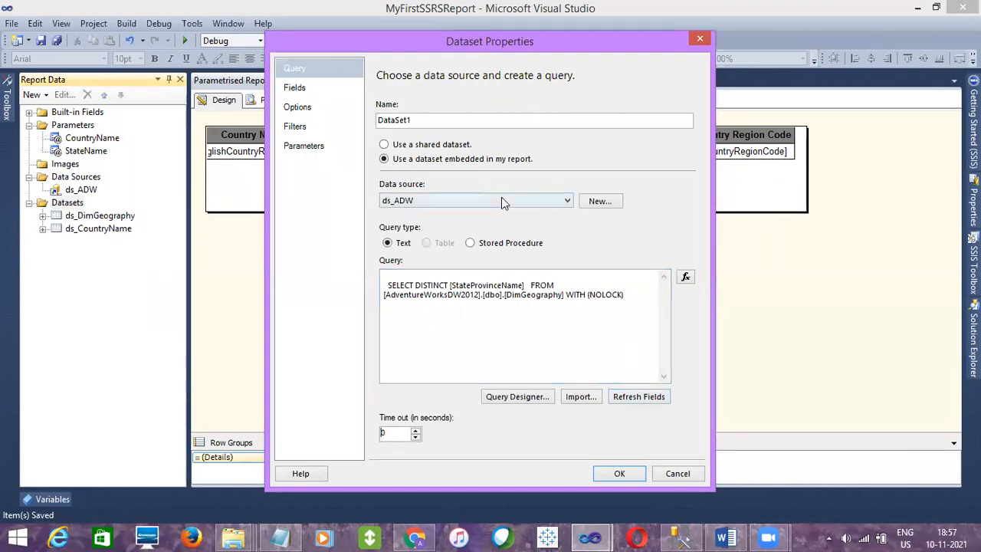
double_click(432, 121)
text(ds_State)
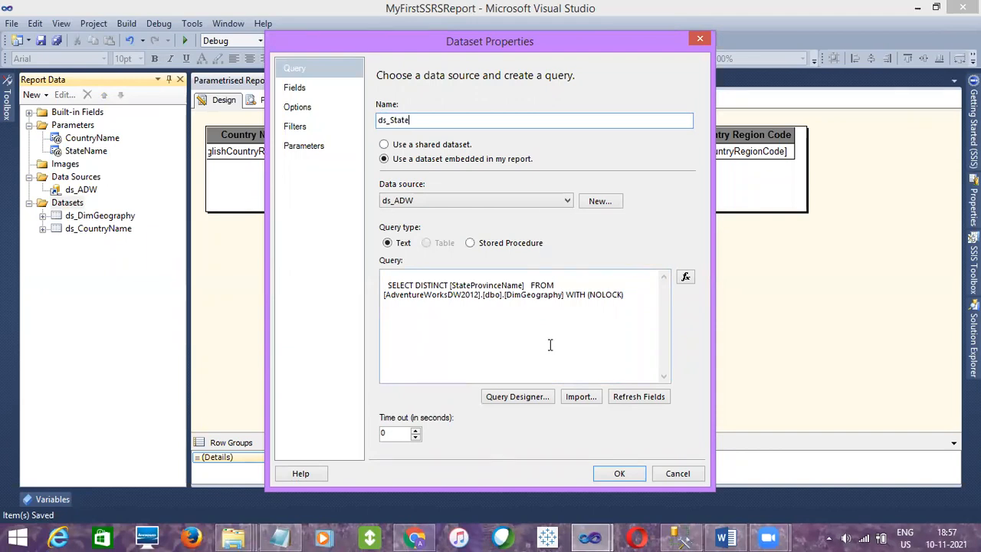
click(290, 90)
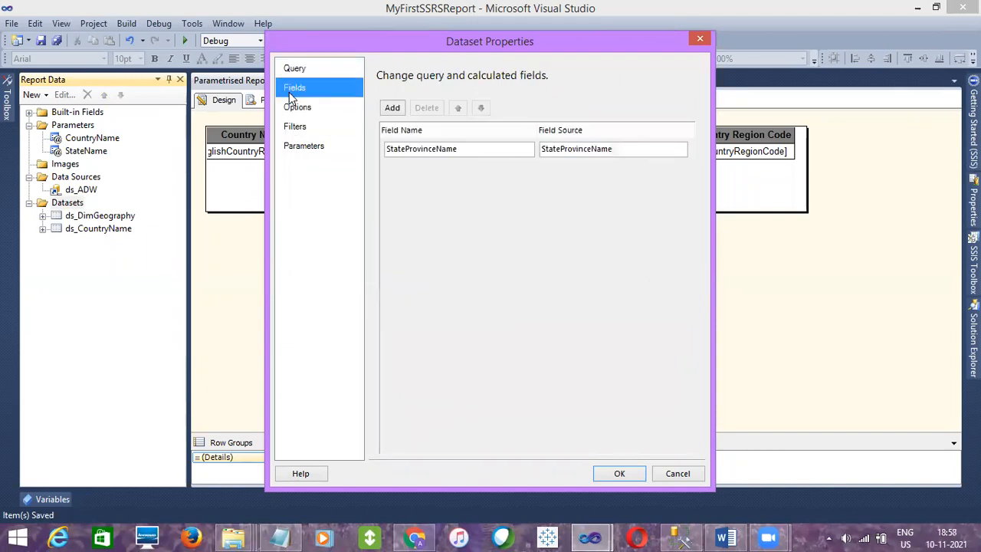
click(618, 472)
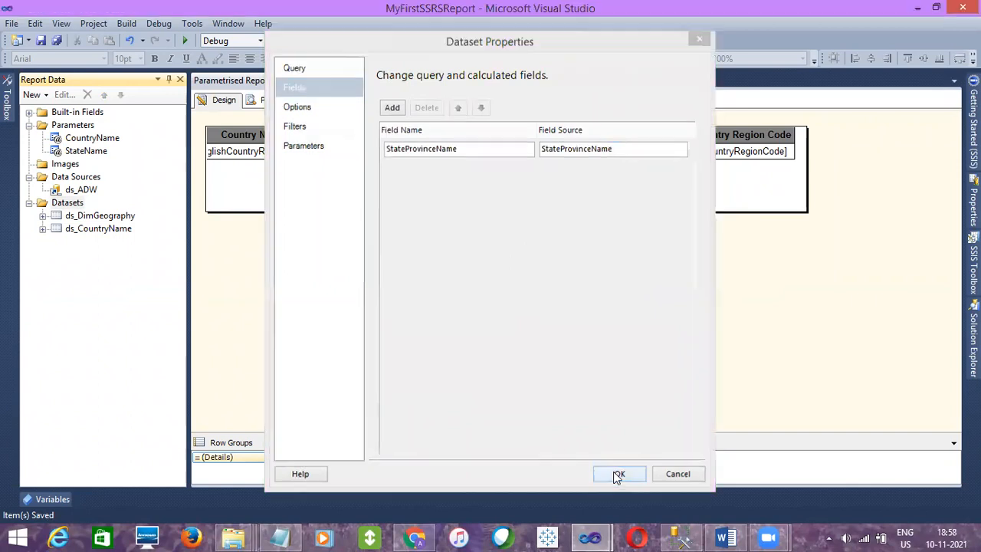
Step: Allow multiple values for the StateName parameter and take its available values from ds_State, using StateProvinceName as value and label field
double_click(86, 151)
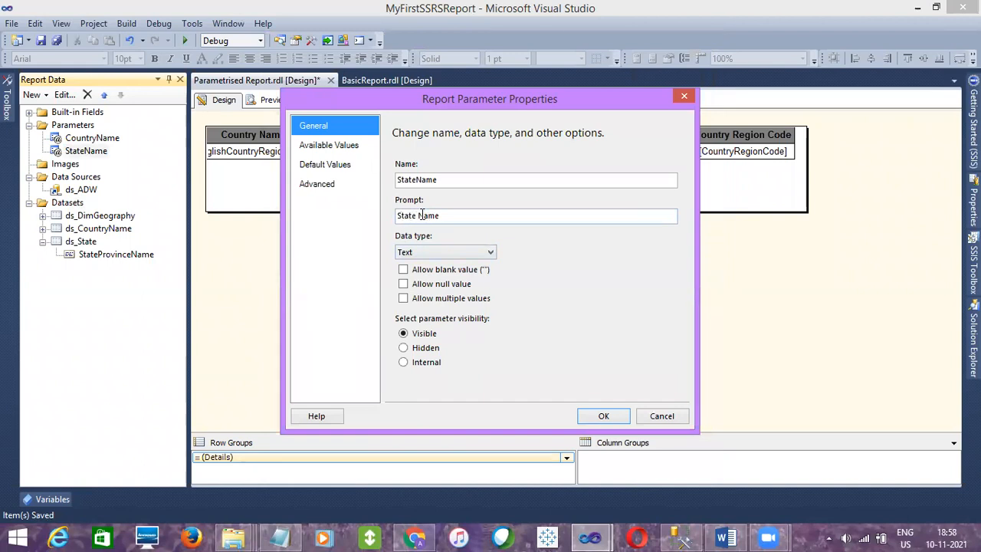
click(408, 299)
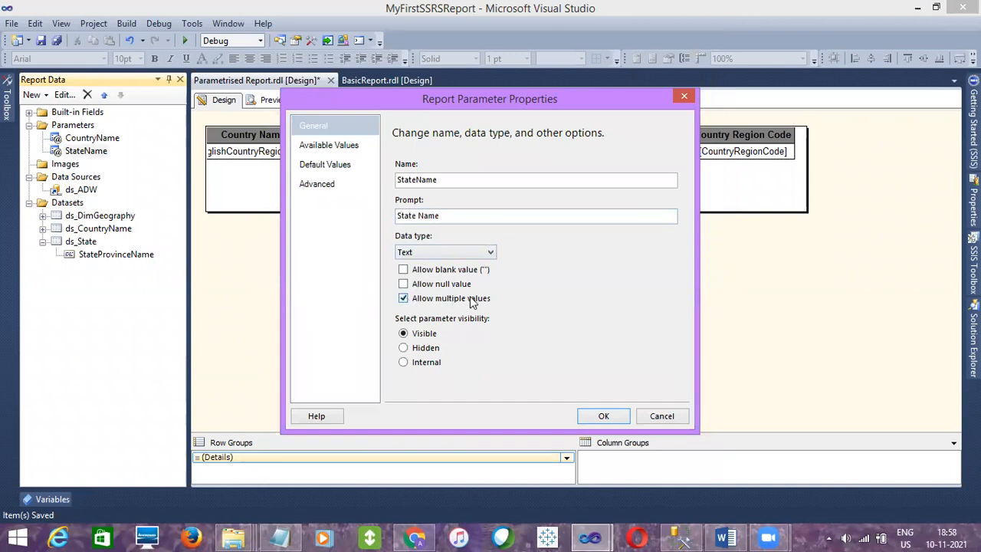
click(345, 147)
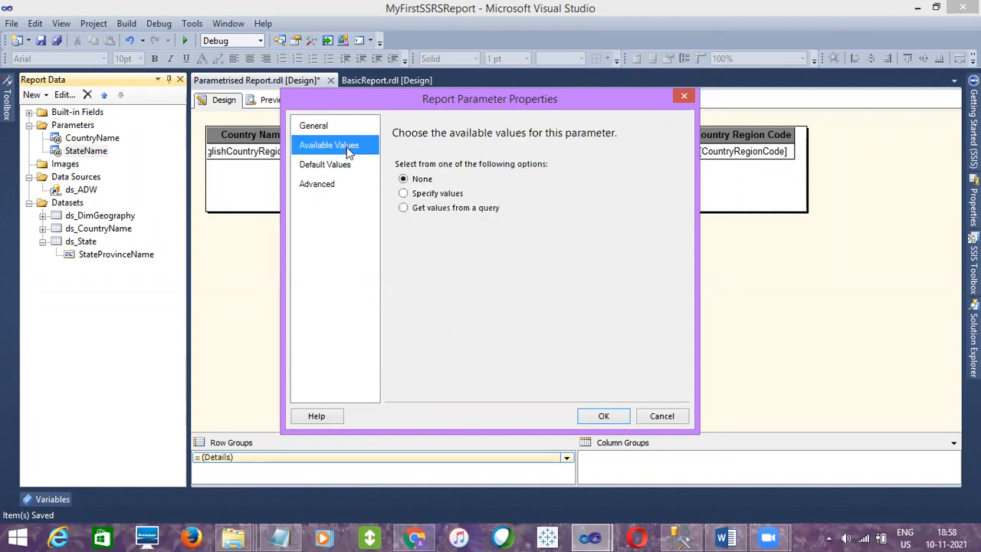
click(432, 210)
click(439, 247)
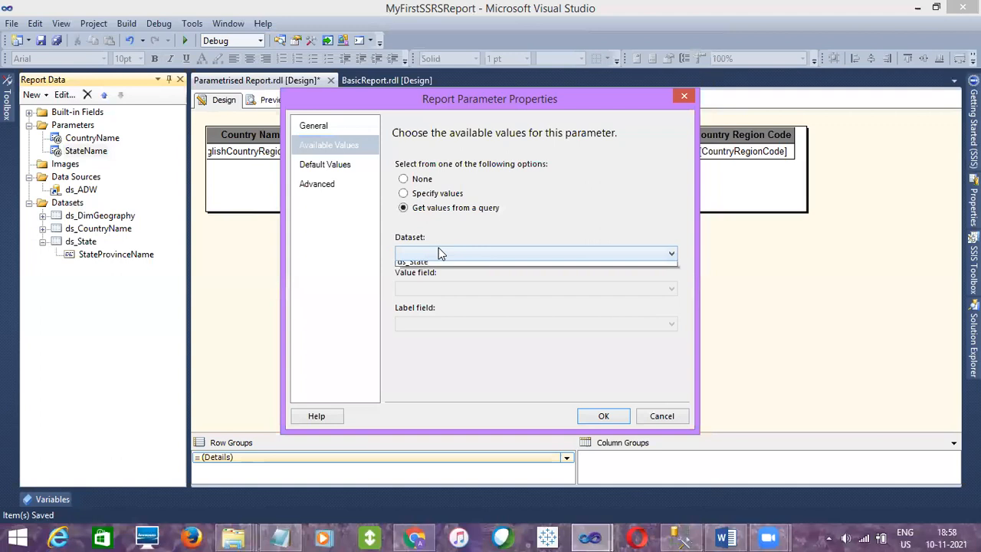
click(430, 287)
click(431, 289)
click(427, 301)
click(427, 325)
click(430, 336)
Step: Set the StateName parameter's default values from a query on ds_State with StateProvinceName as value field, and apply the parameter changes
click(340, 169)
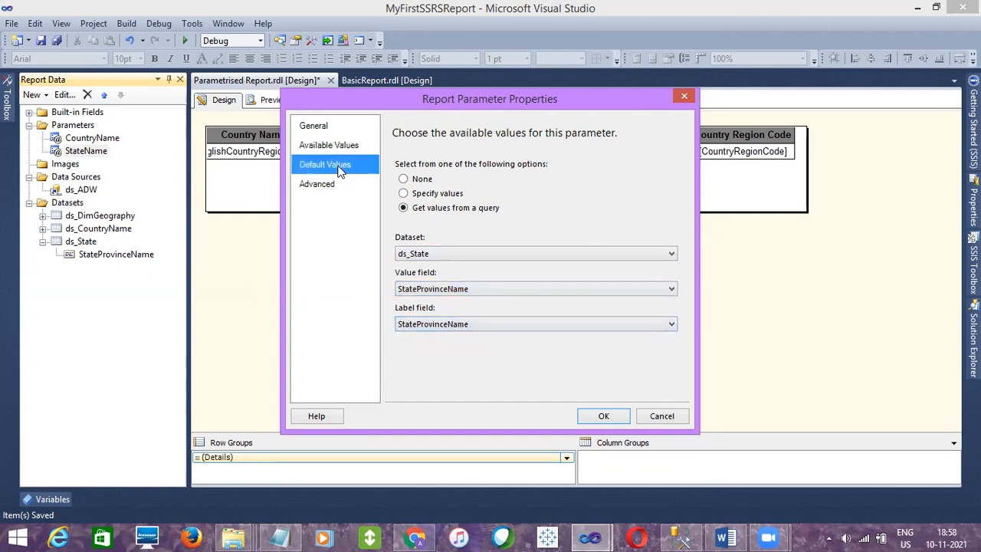
click(420, 210)
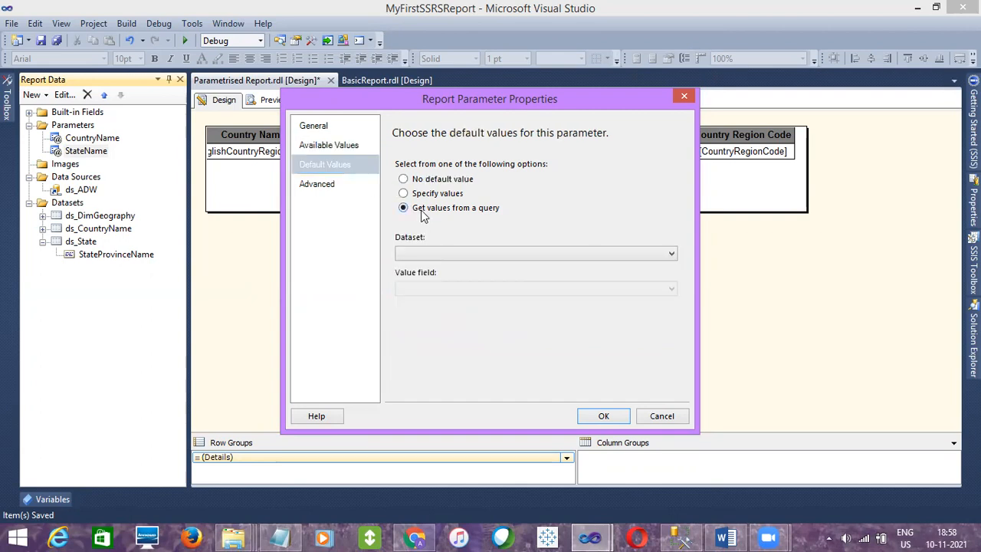
click(436, 253)
click(427, 285)
click(426, 288)
click(432, 289)
click(429, 302)
click(315, 125)
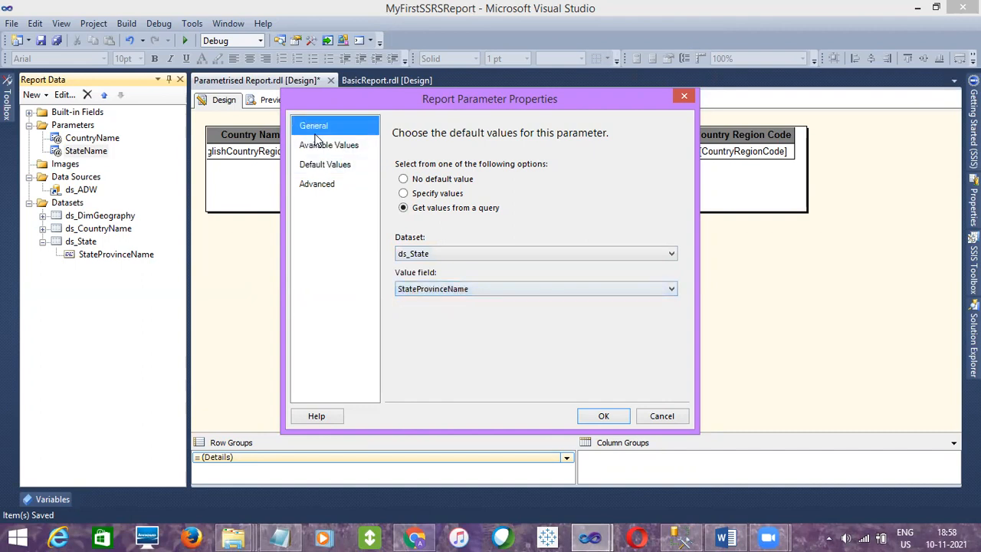
click(603, 416)
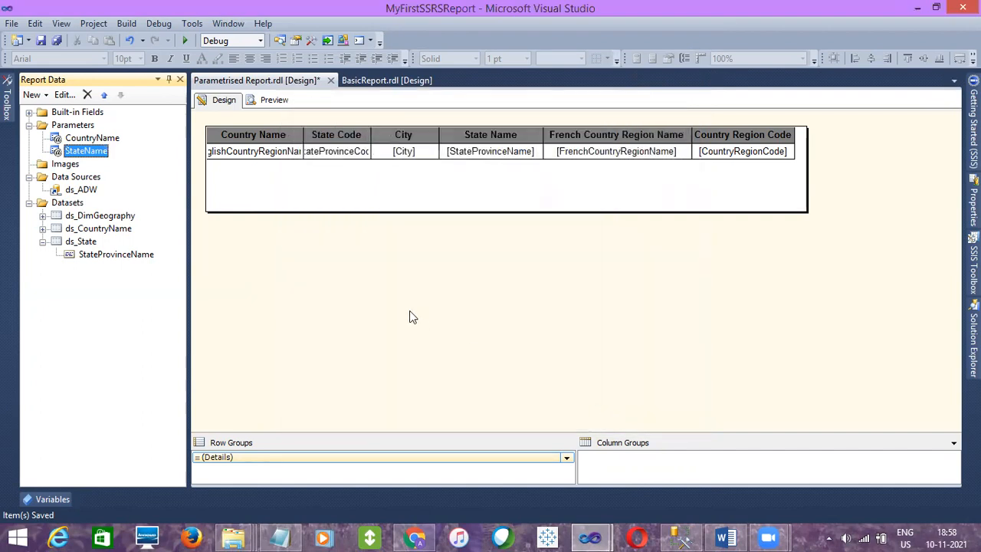
Step: Save the report, preview it and check the choices offered by the Country Name and State Name parameters
click(39, 41)
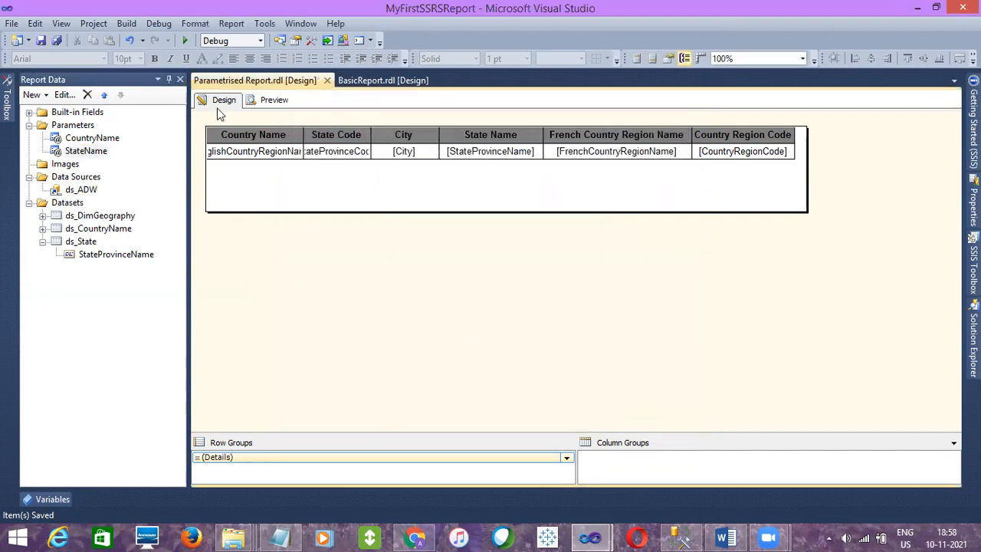
click(266, 102)
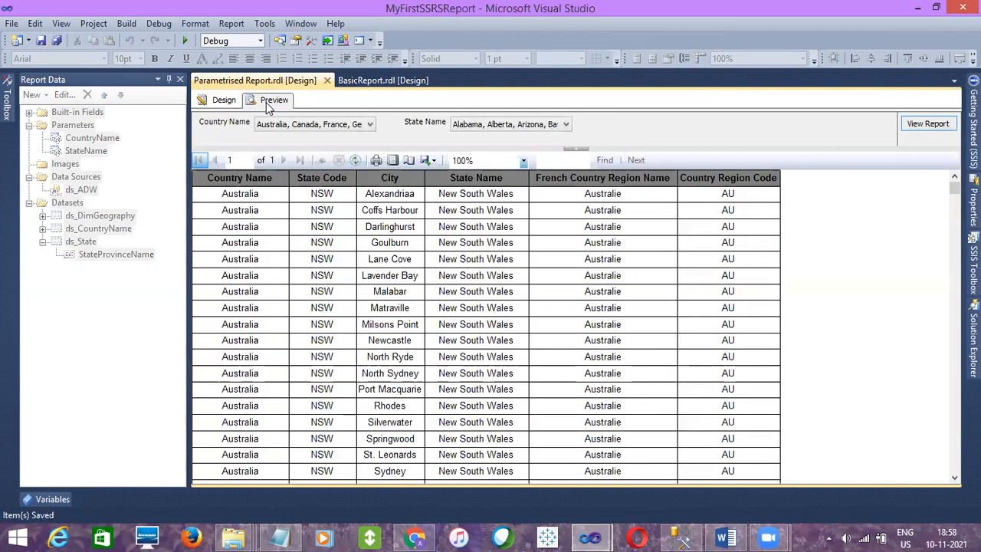
click(346, 128)
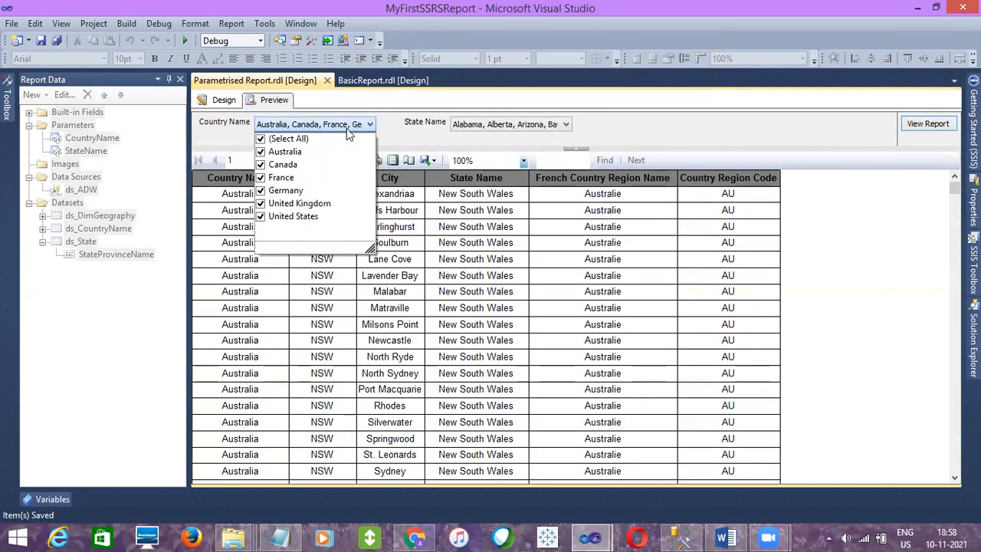
click(502, 125)
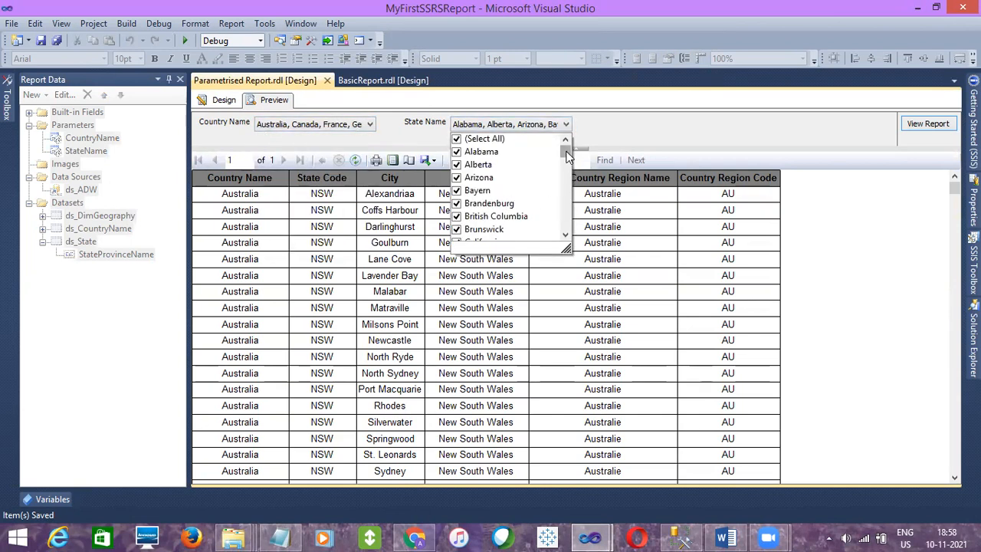
scroll(564, 230, down, 10)
click(872, 213)
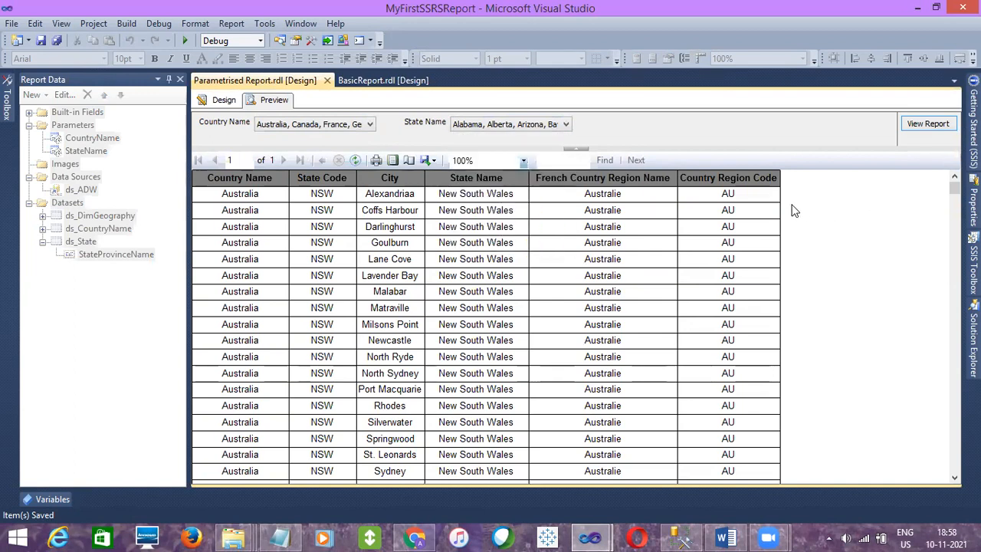
Step: Limit Country Name to Australia only, run the report and check its rows
click(322, 124)
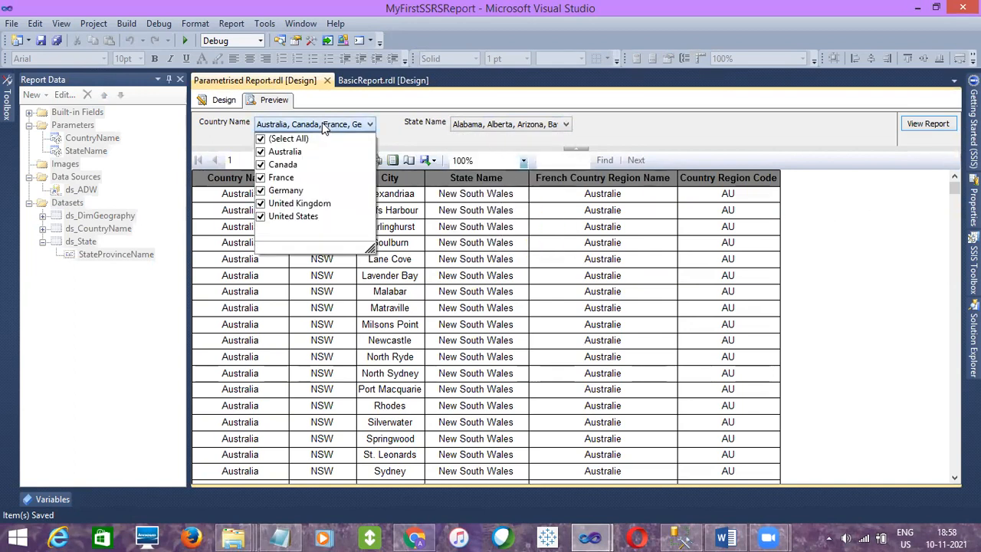
click(261, 140)
click(260, 152)
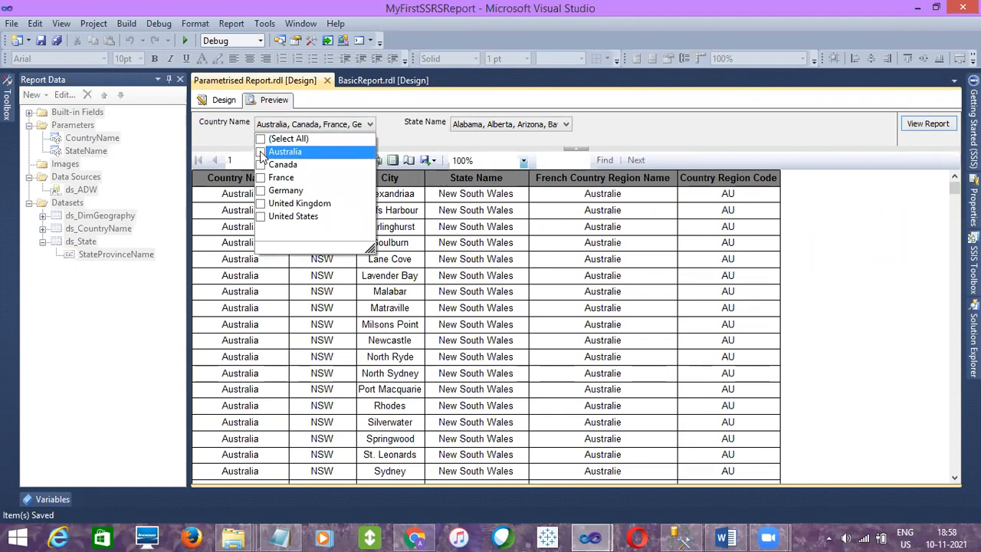
click(652, 131)
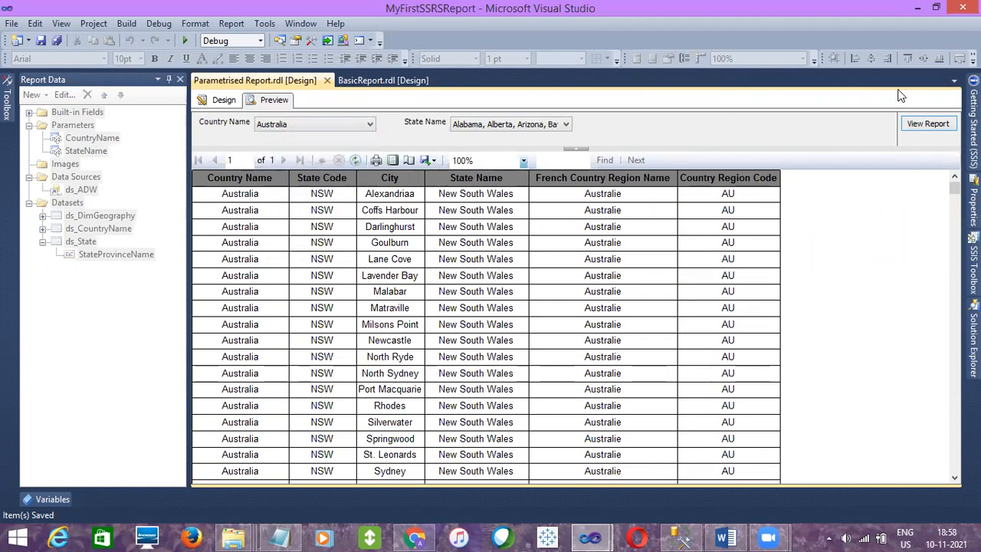
click(931, 124)
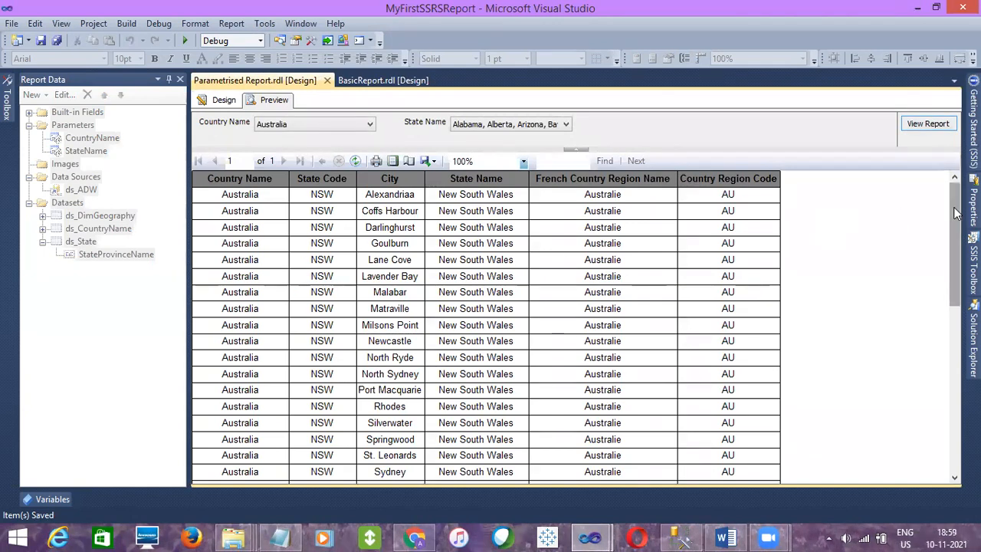
mouse_move(955, 212)
mouse_down()
mouse_move(948, 394)
mouse_move(951, 211)
mouse_up()
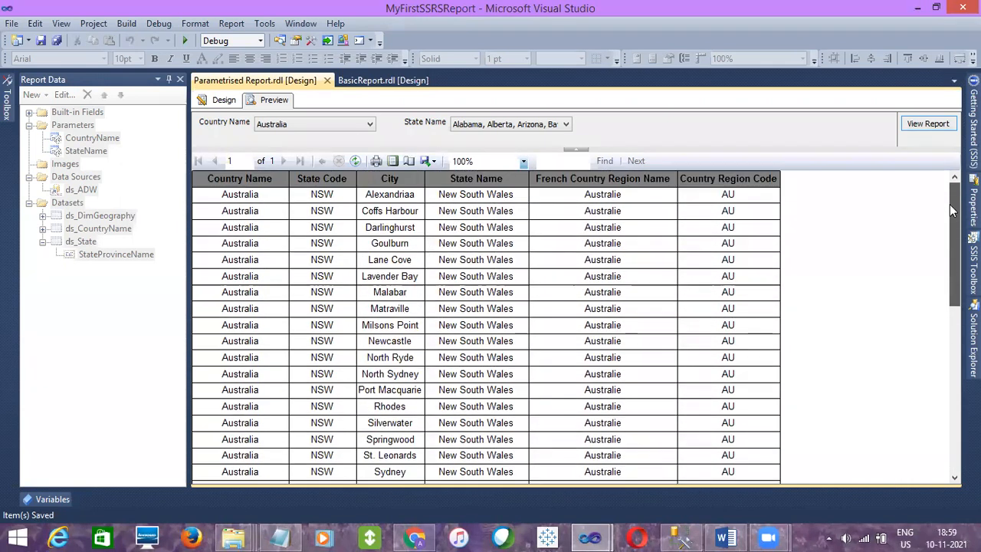
Step: Add Canada and United States to the Country Name selection, rerun the report and check its rows
click(353, 124)
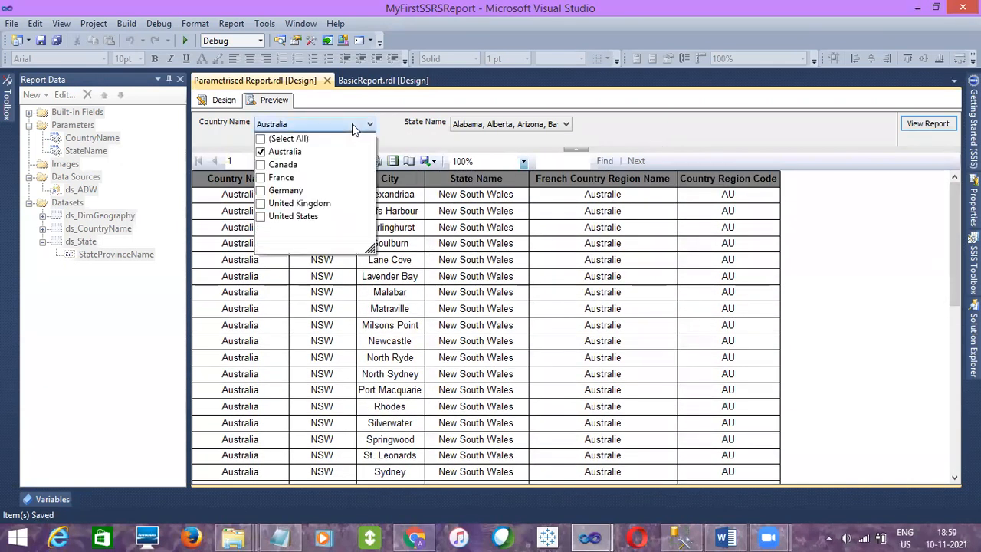
click(262, 166)
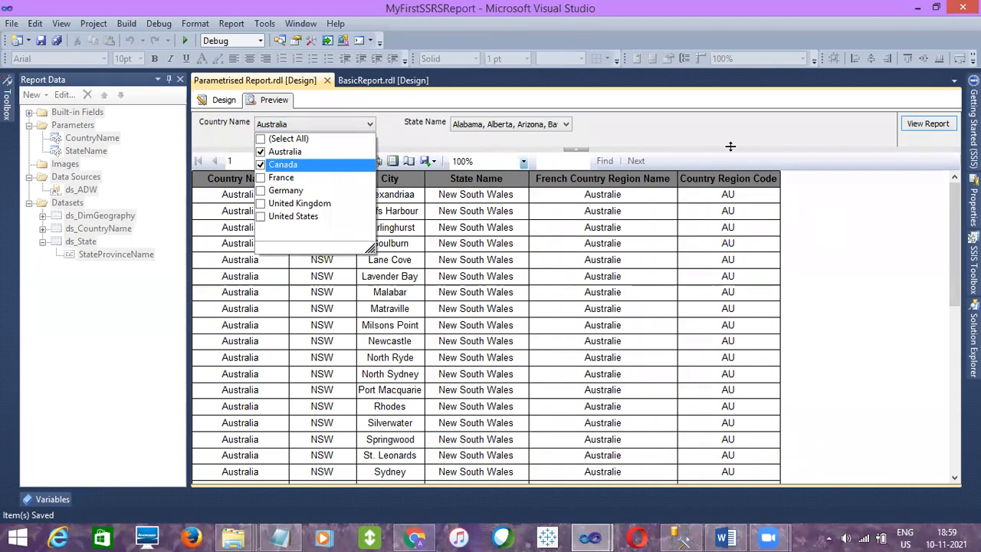
click(730, 146)
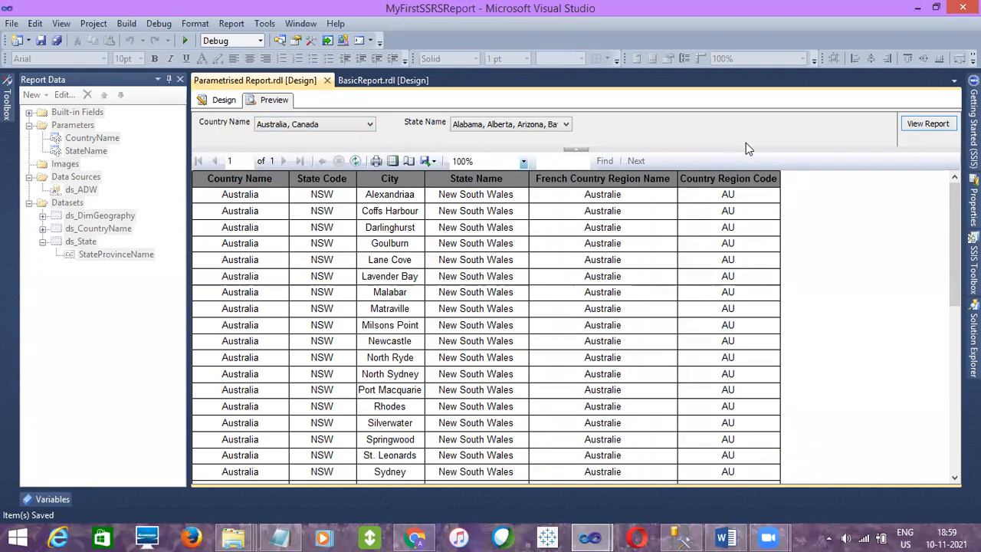
click(341, 120)
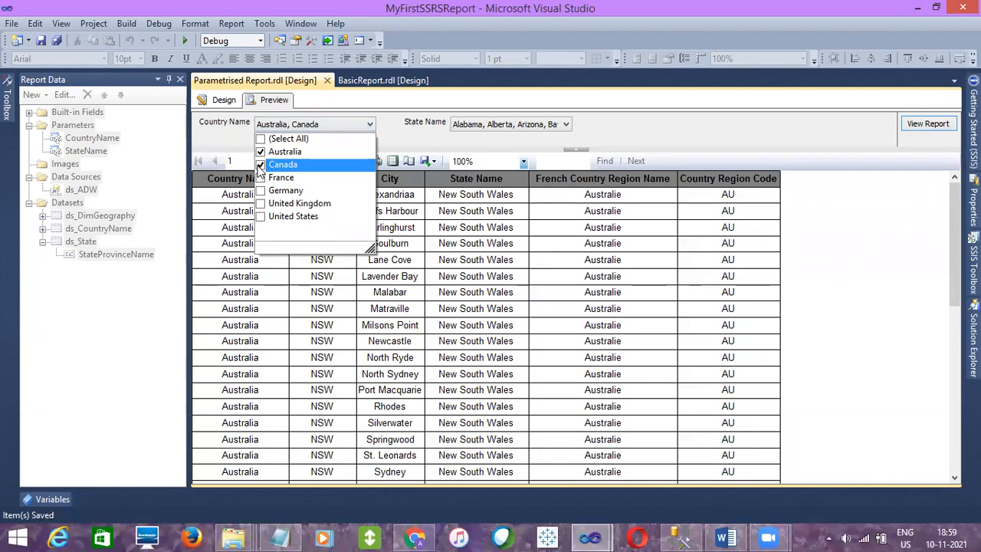
click(260, 216)
click(715, 129)
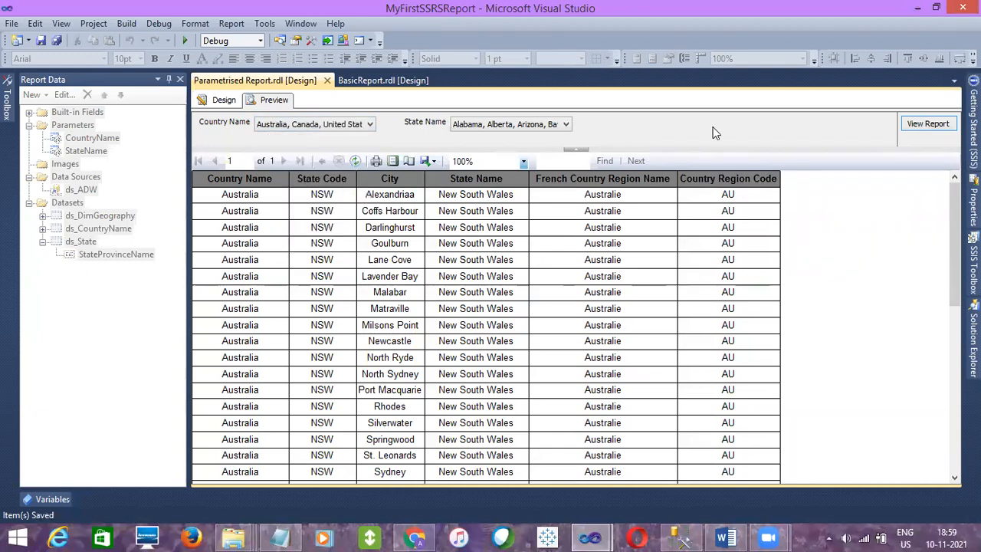
click(929, 124)
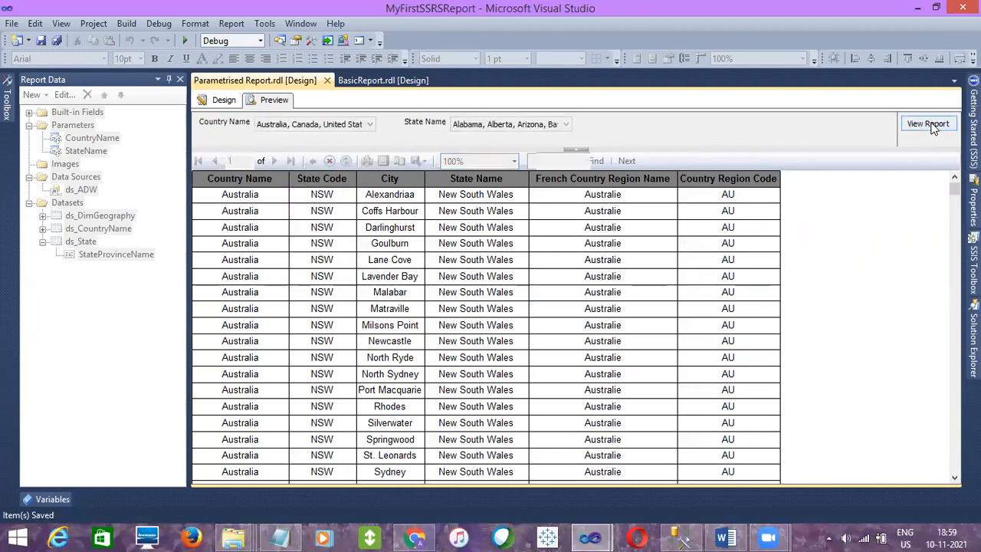
mouse_move(954, 192)
mouse_down()
mouse_move(950, 225)
mouse_move(953, 187)
mouse_up()
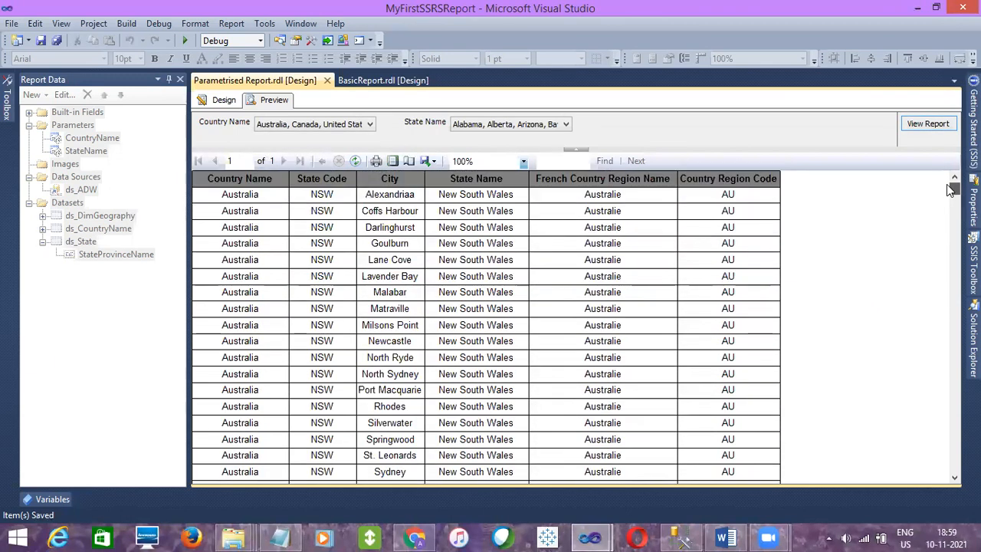
Step: Remove Canada from the Country Name selection, rerun the report and check its rows
click(306, 123)
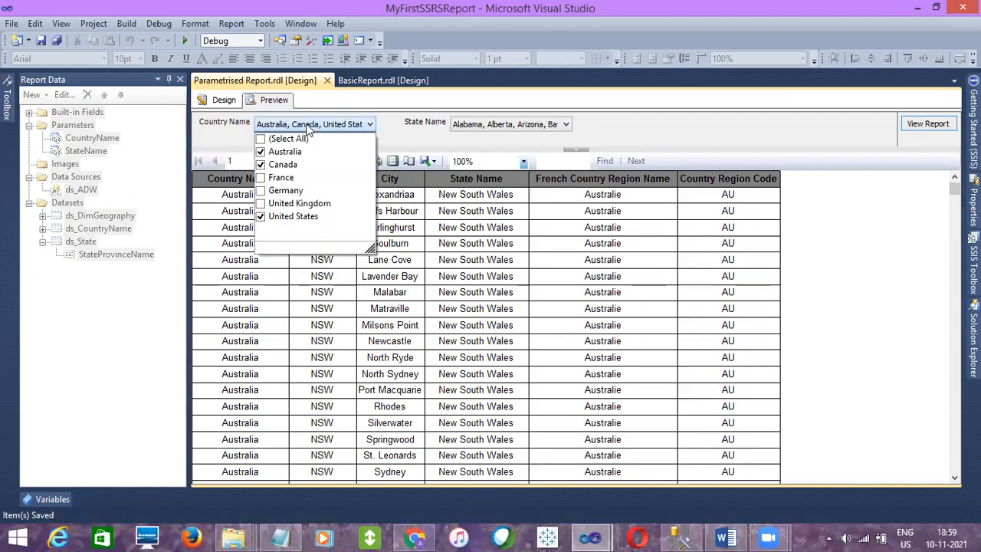
click(261, 165)
click(664, 138)
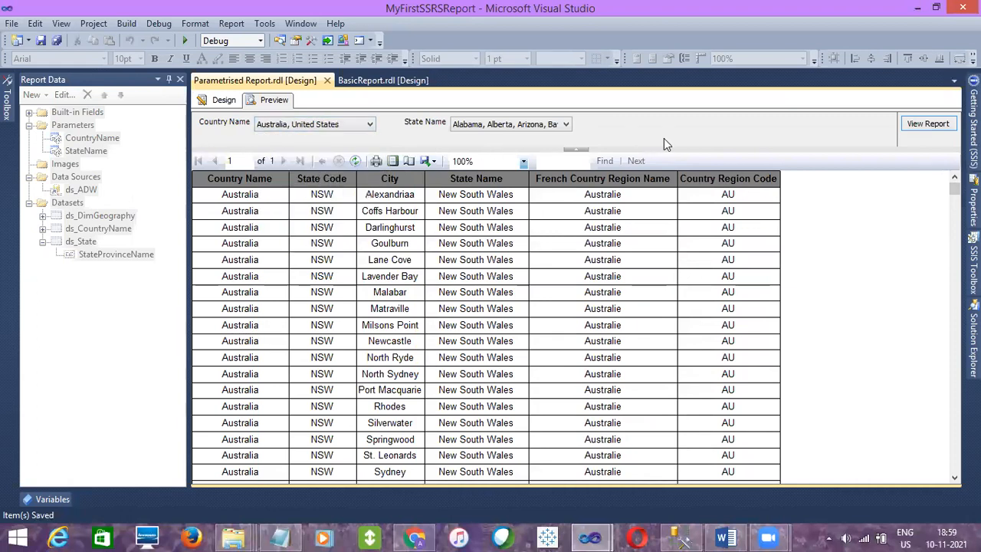
click(920, 125)
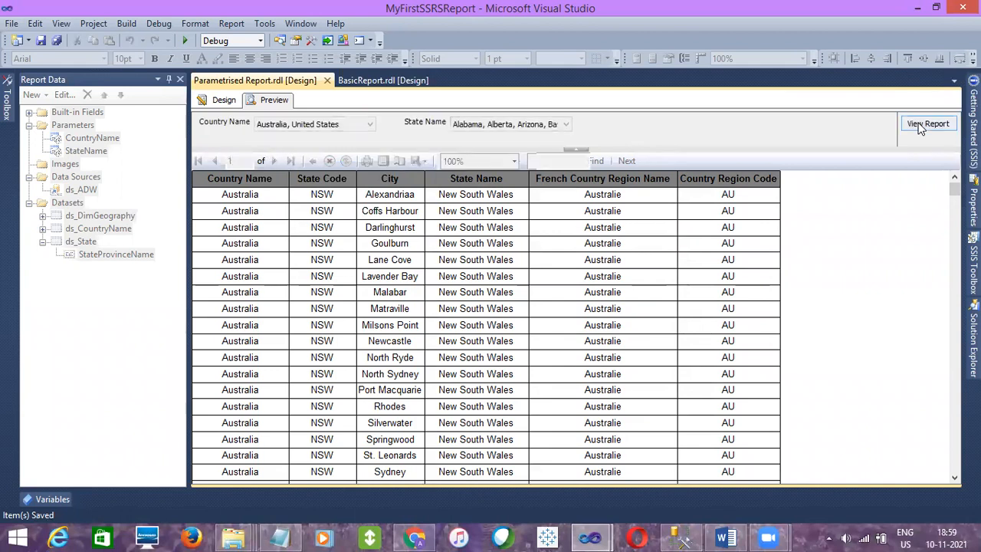
drag(955, 193, 741, 113)
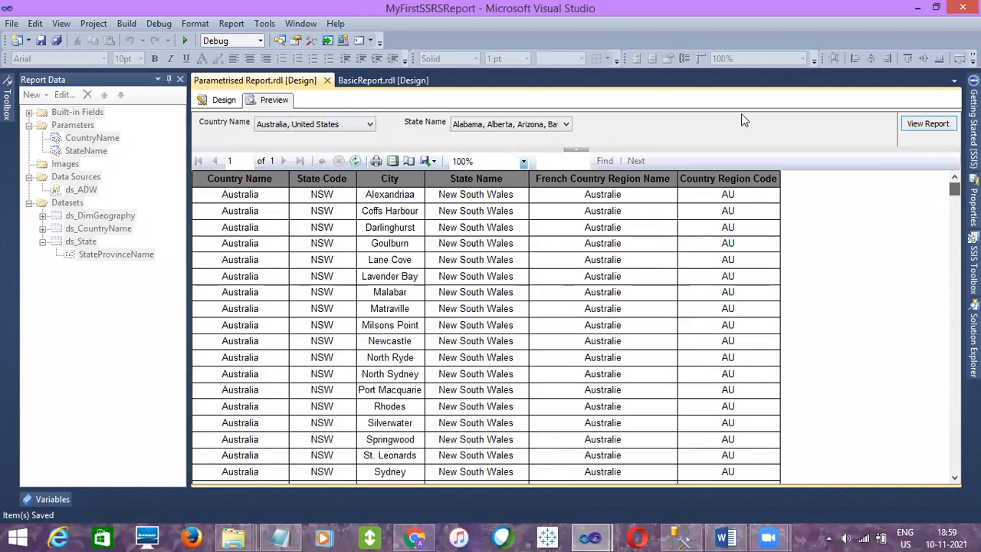
Step: Look through the full list of State Name values to see which states are offered for the selected countries
click(549, 121)
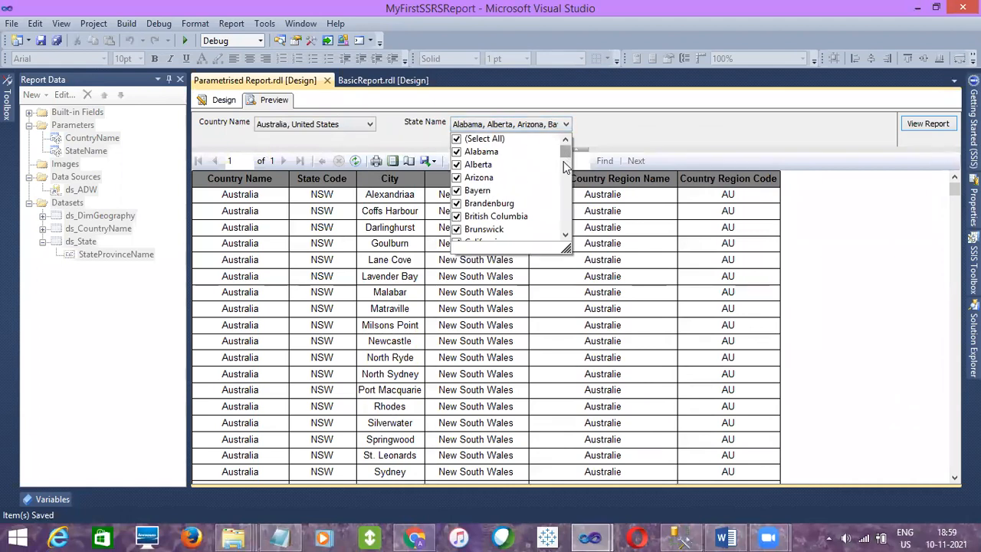
drag(566, 153, 565, 230)
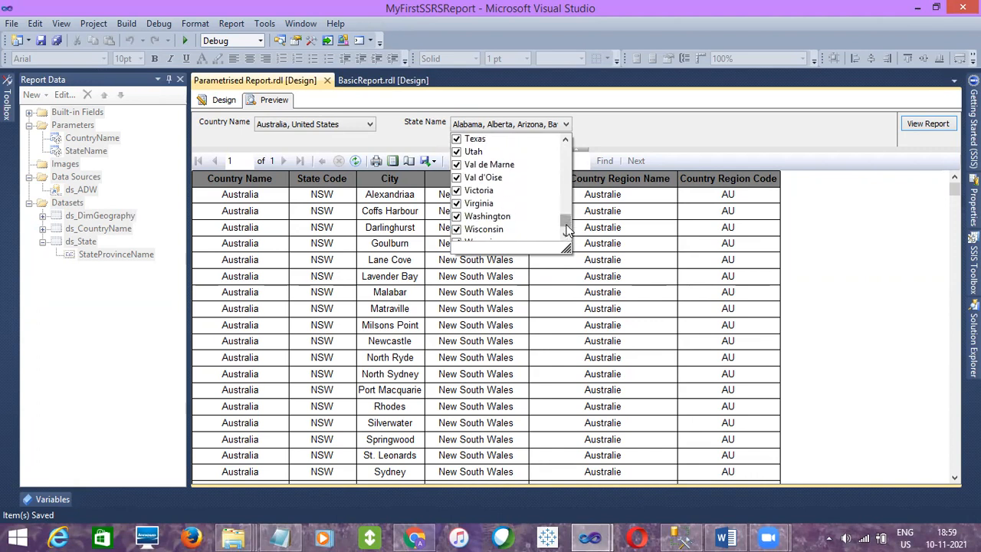
click(565, 235)
drag(566, 224, 564, 164)
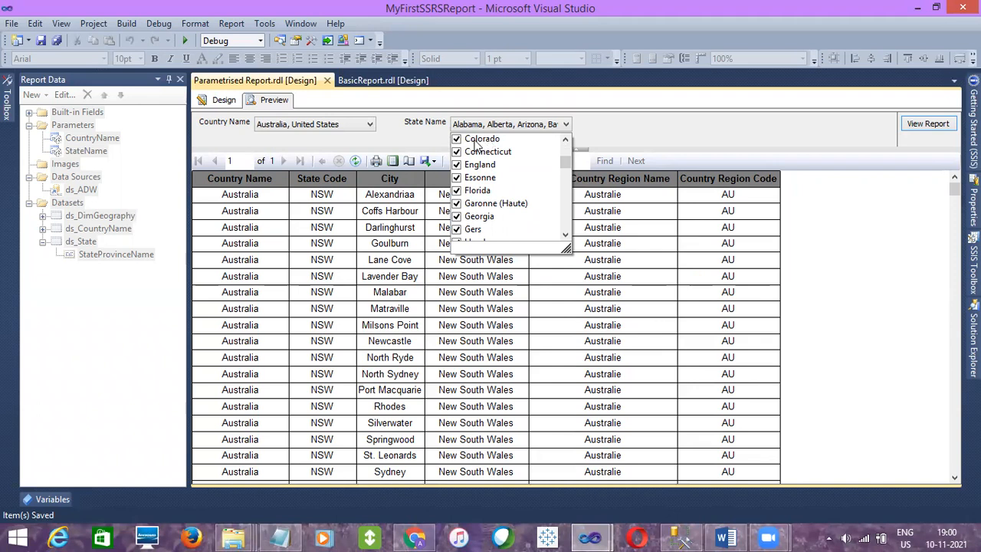
click(410, 137)
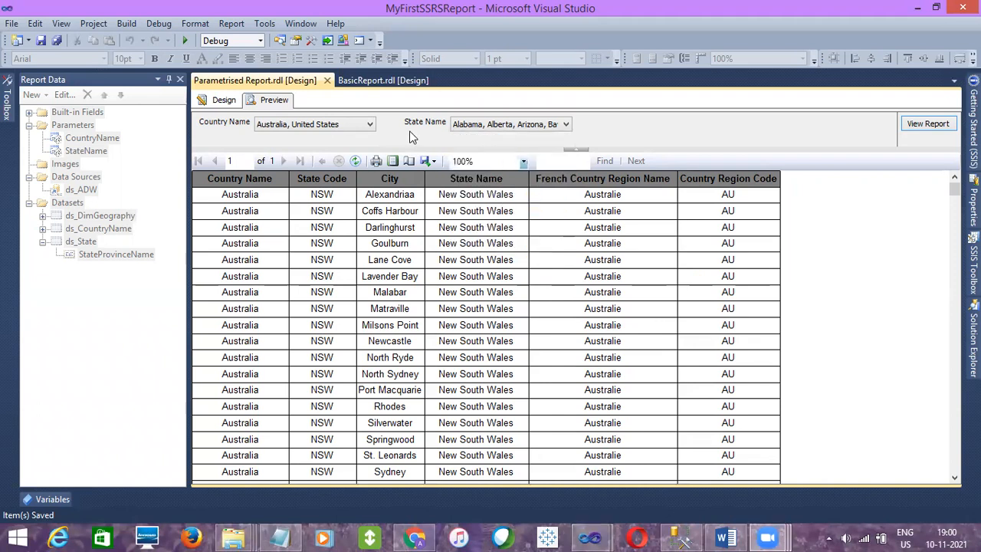
Step: Remove United States from the Country Name selection so only Australia remains, and rerun the report
click(319, 123)
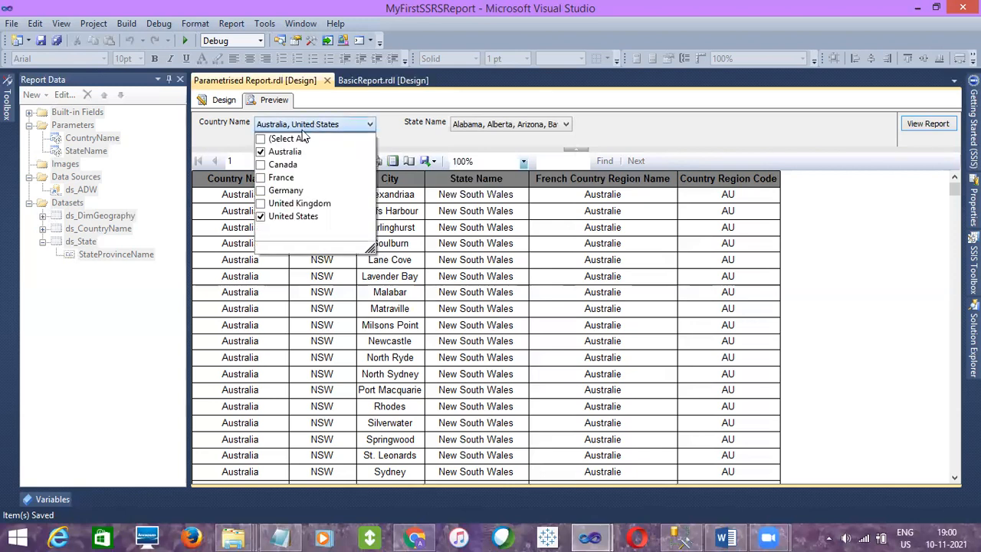
click(261, 217)
click(596, 149)
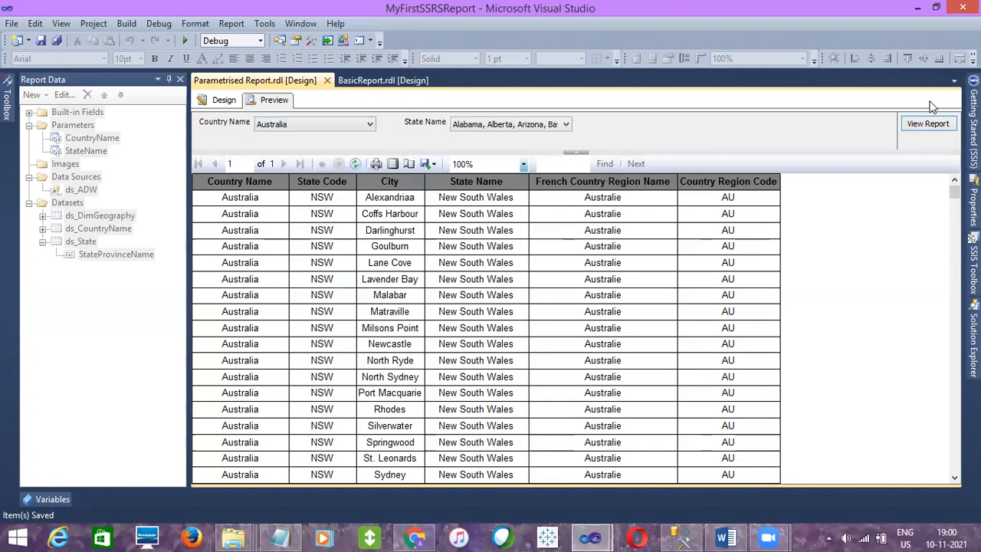
click(947, 124)
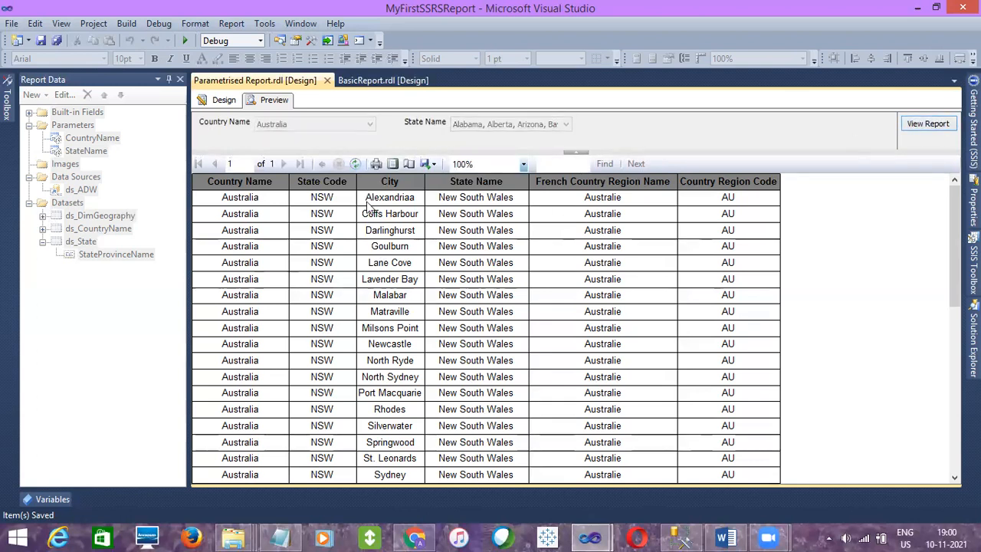
Step: Look through the State Name values to see which states are offered with only Australia selected as Country Name
click(504, 125)
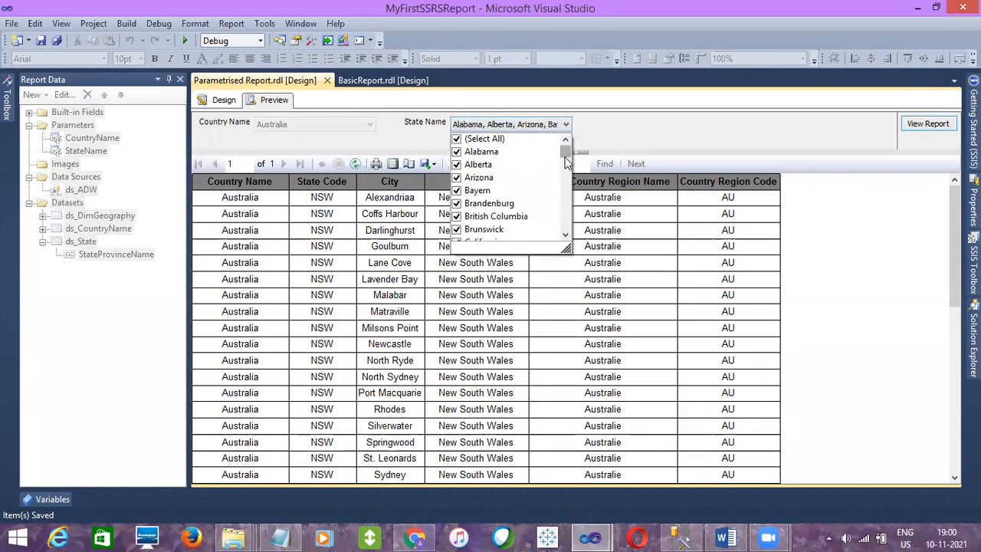
mouse_move(565, 153)
mouse_down()
mouse_move(565, 232)
mouse_move(567, 150)
mouse_up()
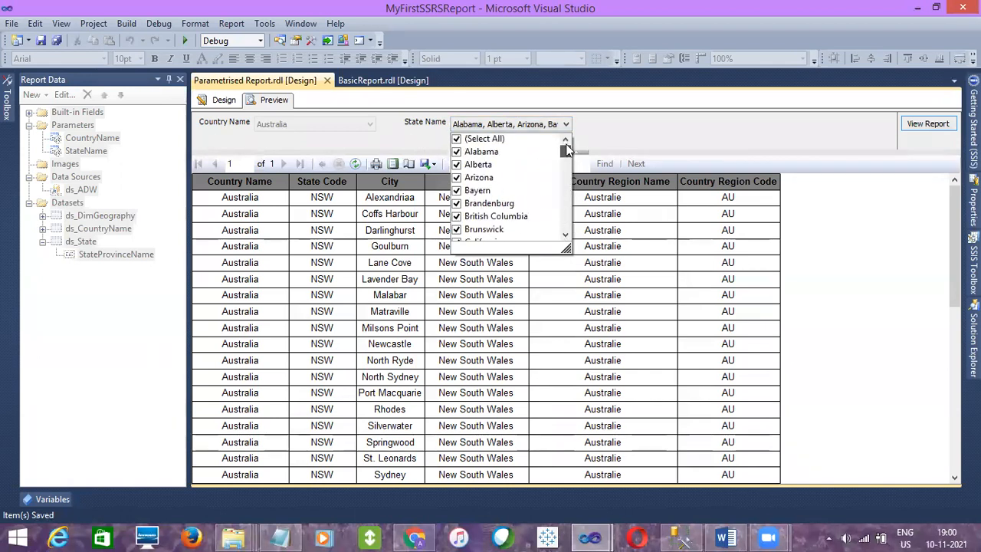
click(609, 129)
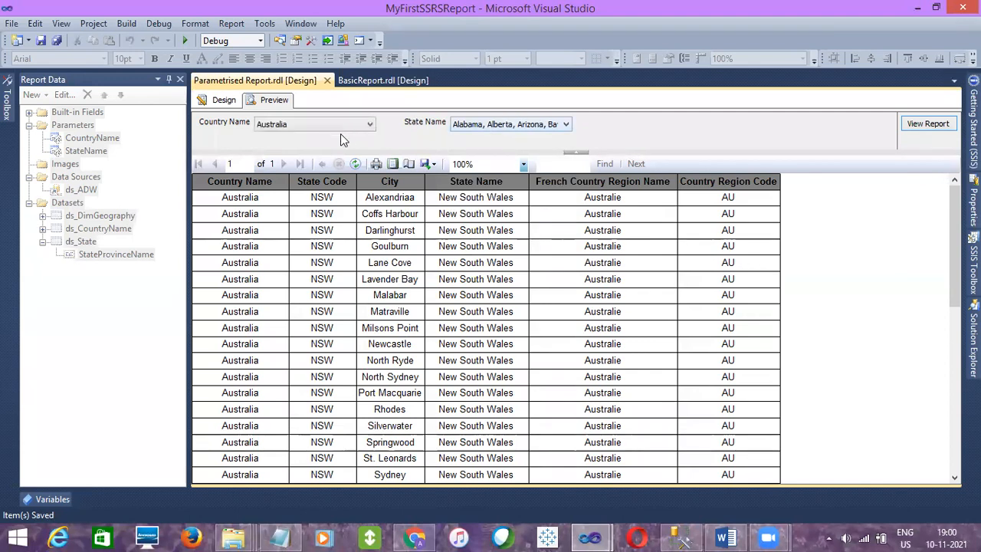
click(347, 128)
click(350, 124)
click(485, 131)
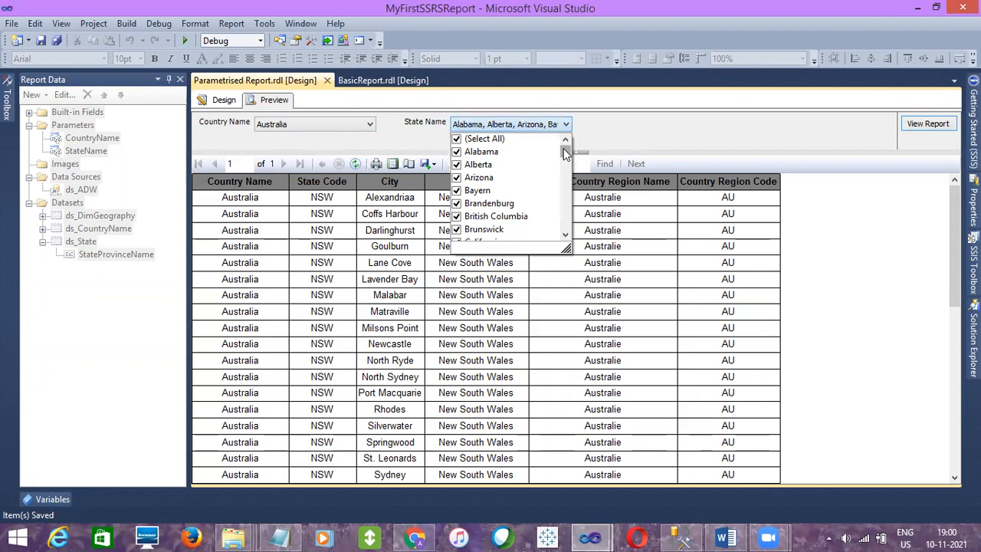
drag(567, 159, 567, 230)
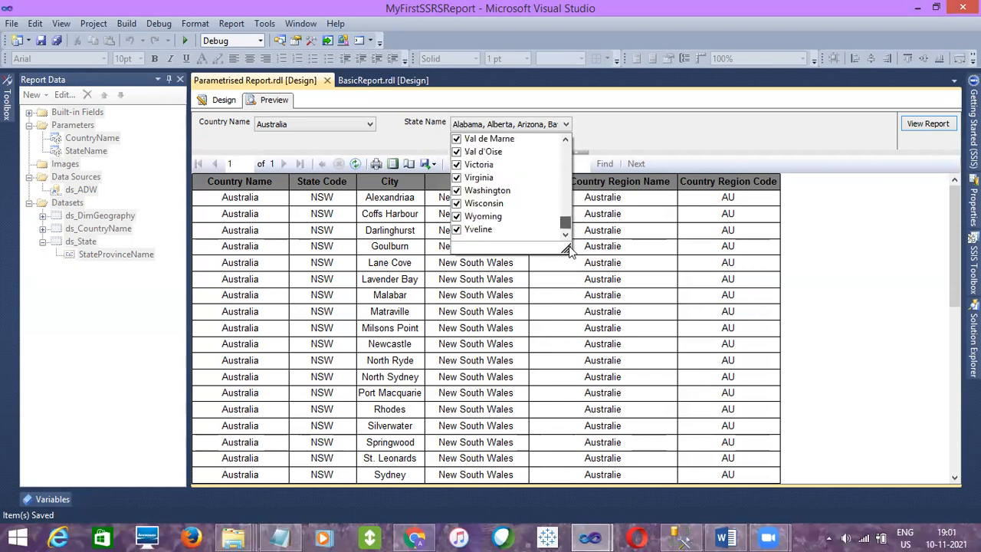
click(606, 127)
click(222, 101)
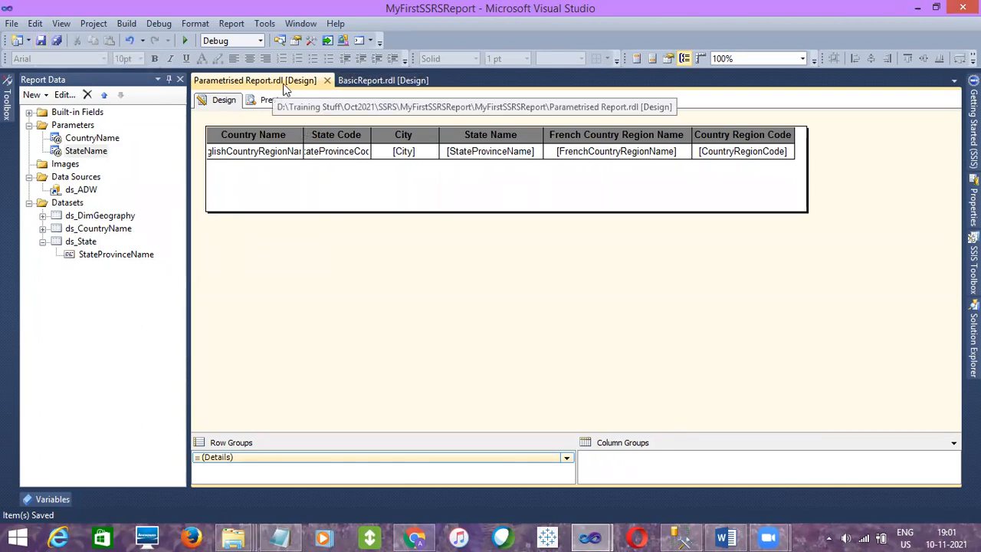
mouse_move(283, 88)
mouse_down()
mouse_move(273, 102)
mouse_move(272, 80)
mouse_move(279, 86)
mouse_up()
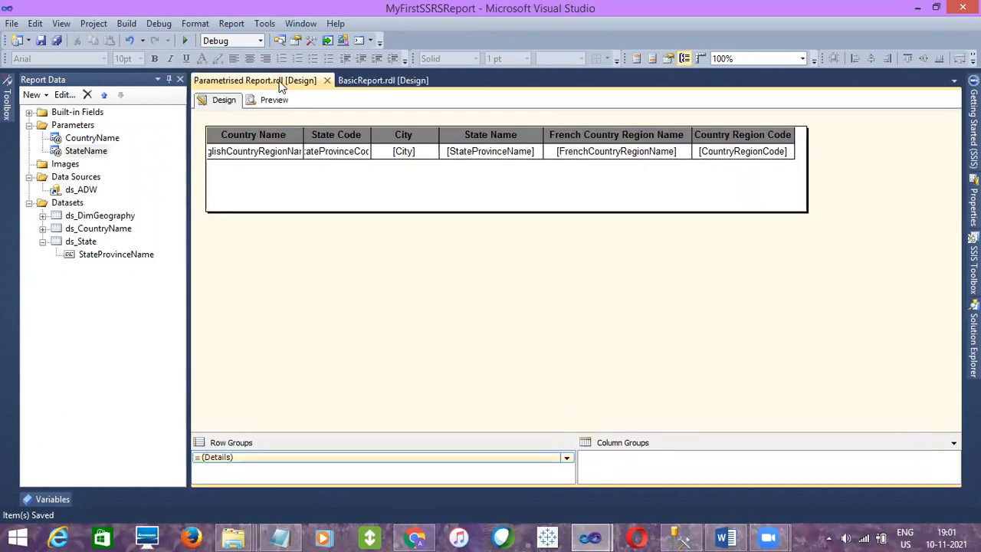
click(275, 100)
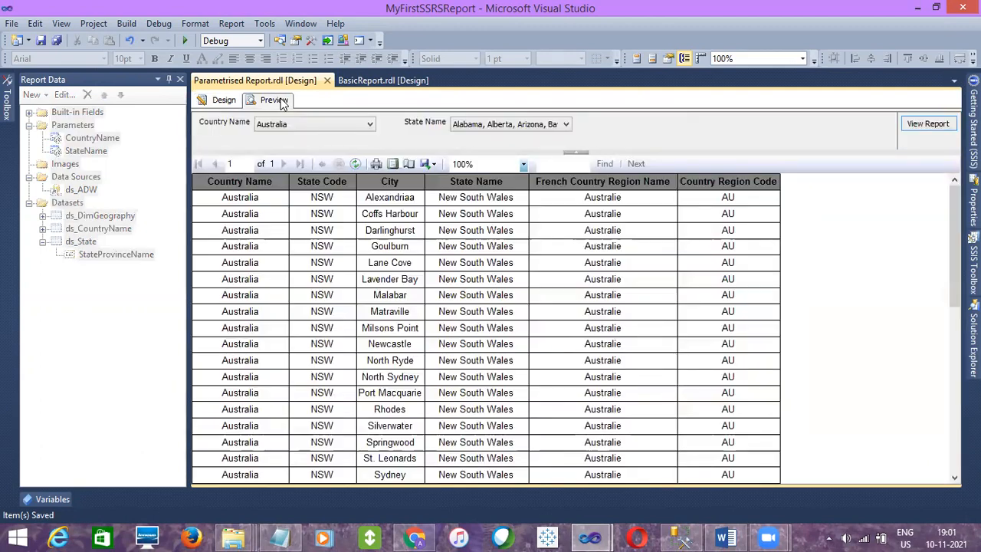
click(220, 102)
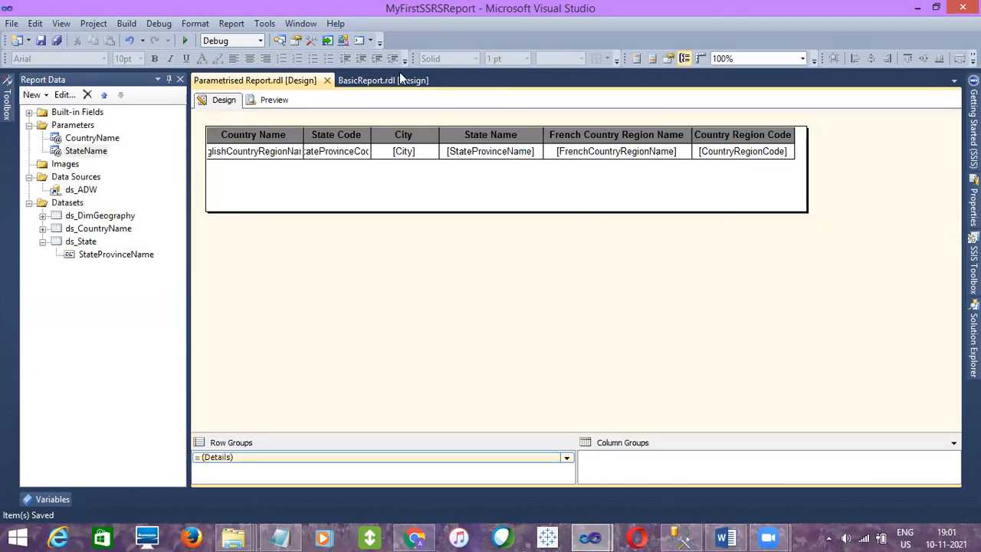
Step: Duplicate Parametrised Report.rdl within the project's Reports folder
mouse_move(974, 265)
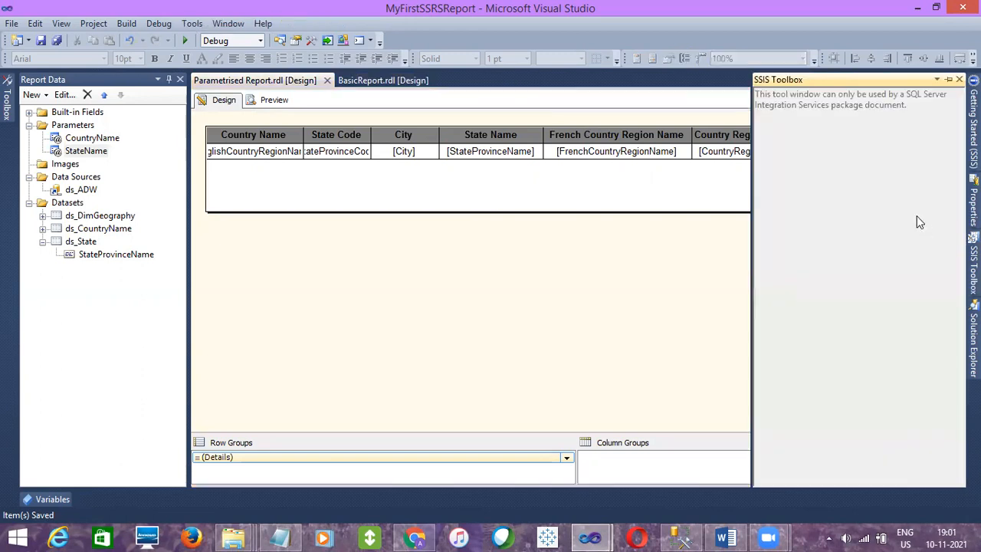
click(974, 337)
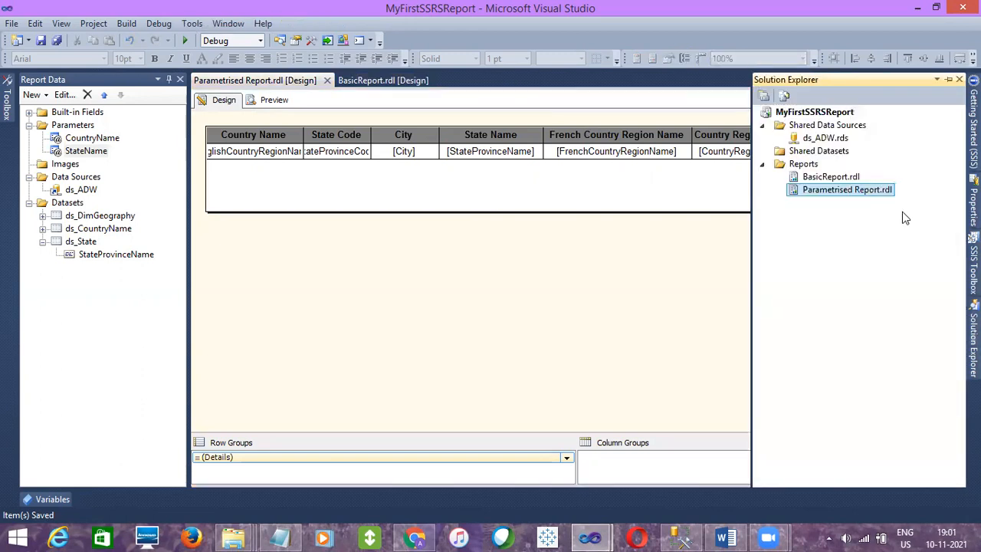
right_click(841, 193)
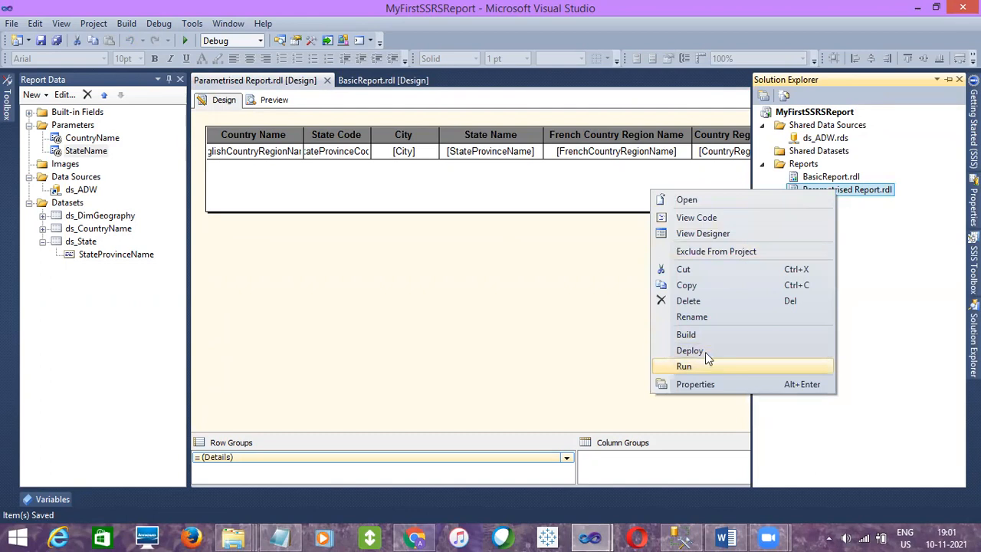
click(694, 286)
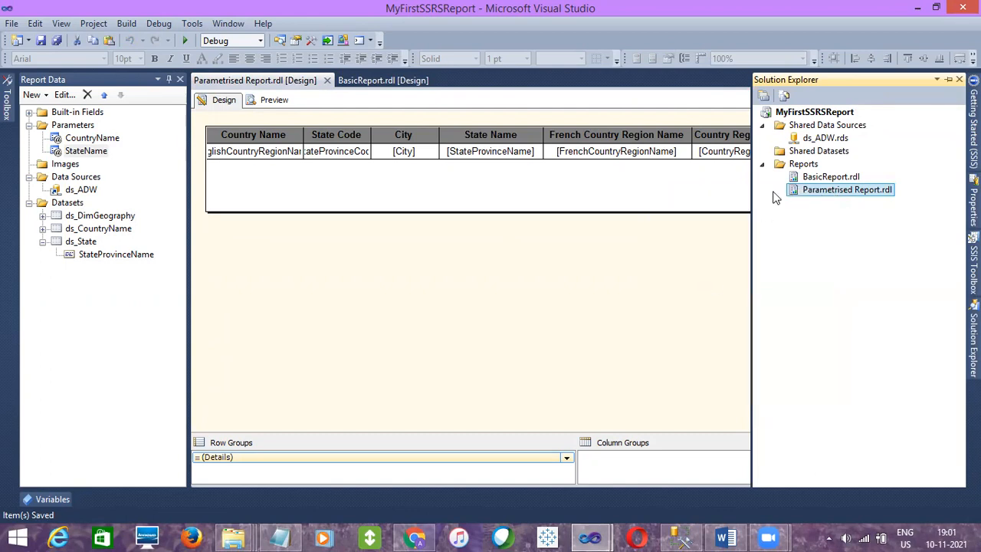
right_click(801, 165)
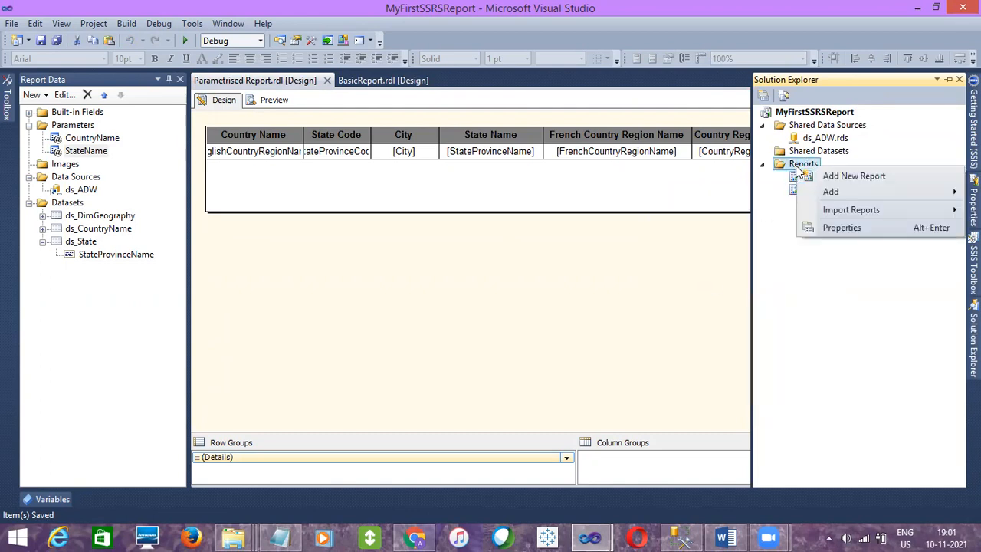
mouse_move(835, 191)
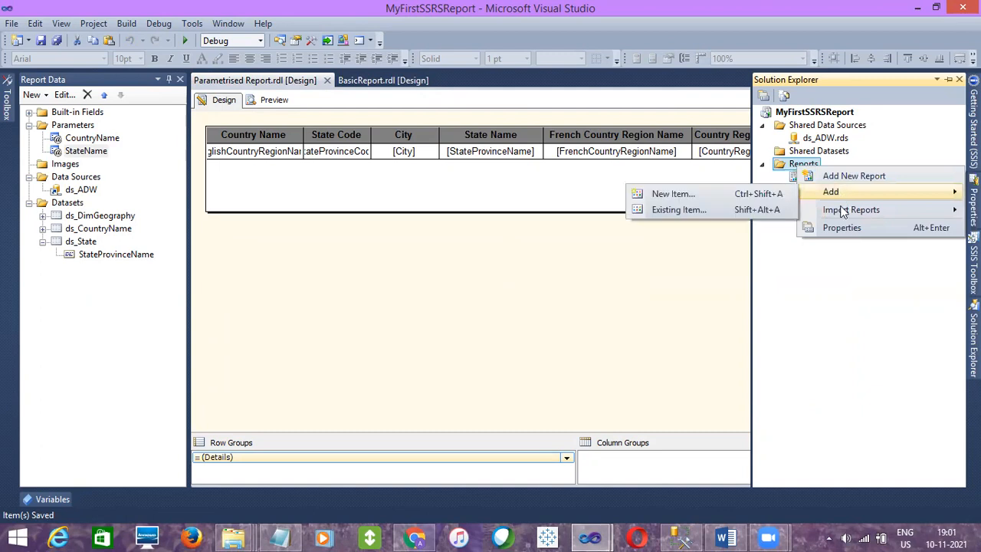
click(787, 162)
right_click(788, 162)
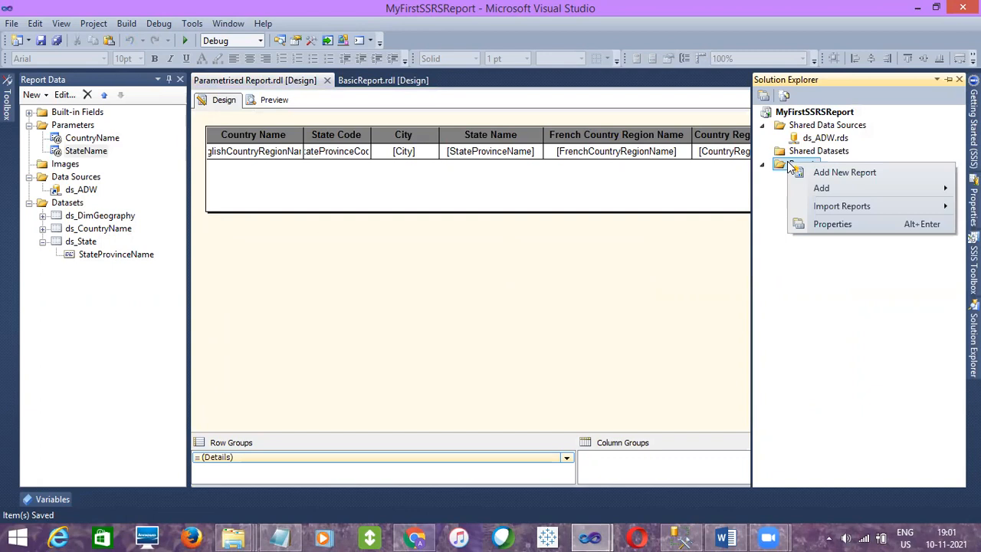
click(762, 164)
key(ctrl+v)
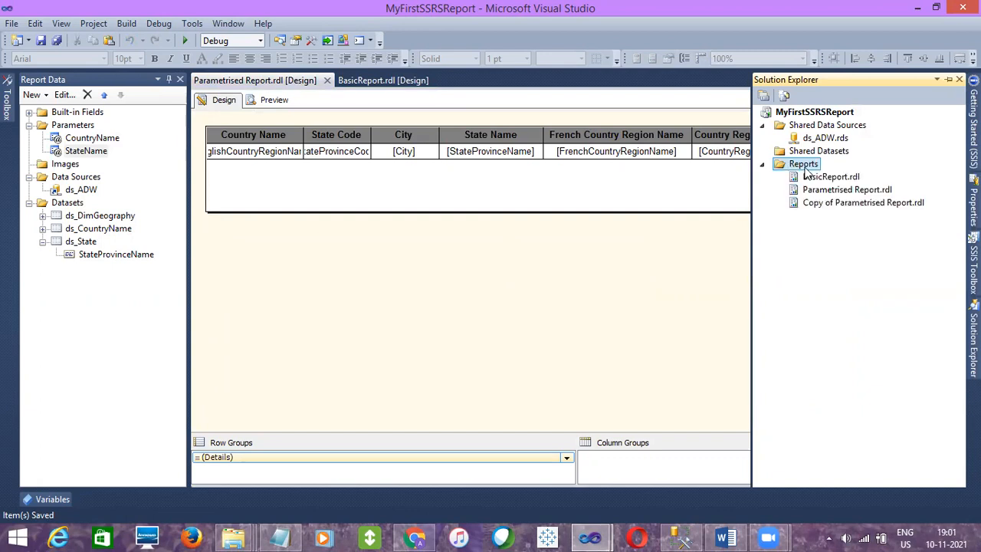
Step: Rename the copied report as Cascaded Parametrised Report.rdl
click(847, 204)
click(857, 207)
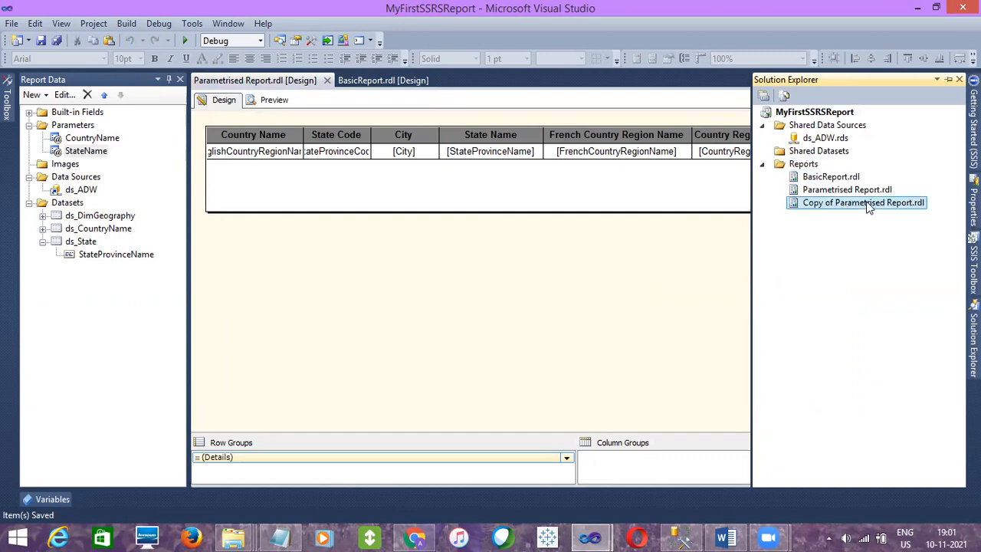
click(834, 202)
drag(834, 202, 800, 202)
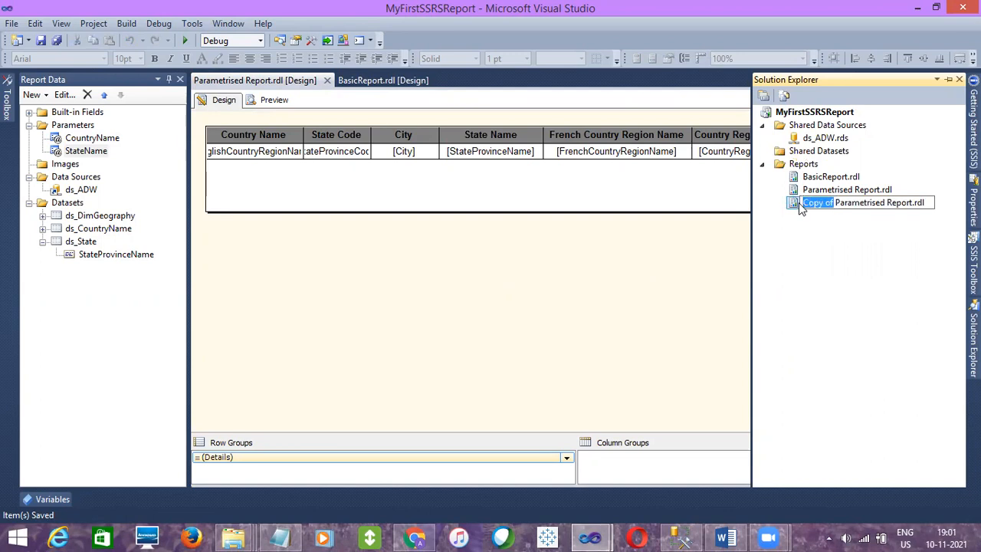
text(Cascaded)
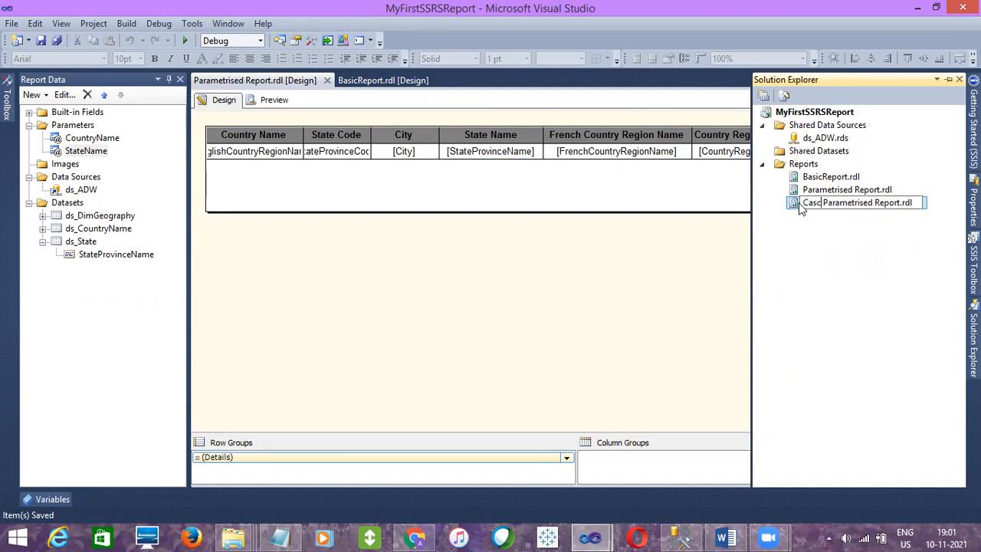
click(721, 252)
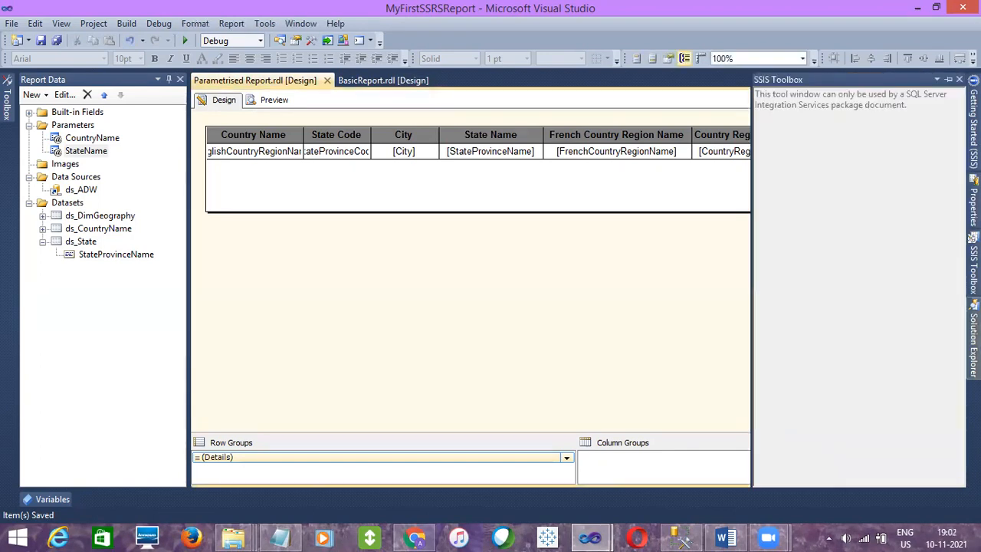
Step: Open Cascaded Parametrised Report.rdl in the report designer
mouse_move(974, 337)
click(850, 203)
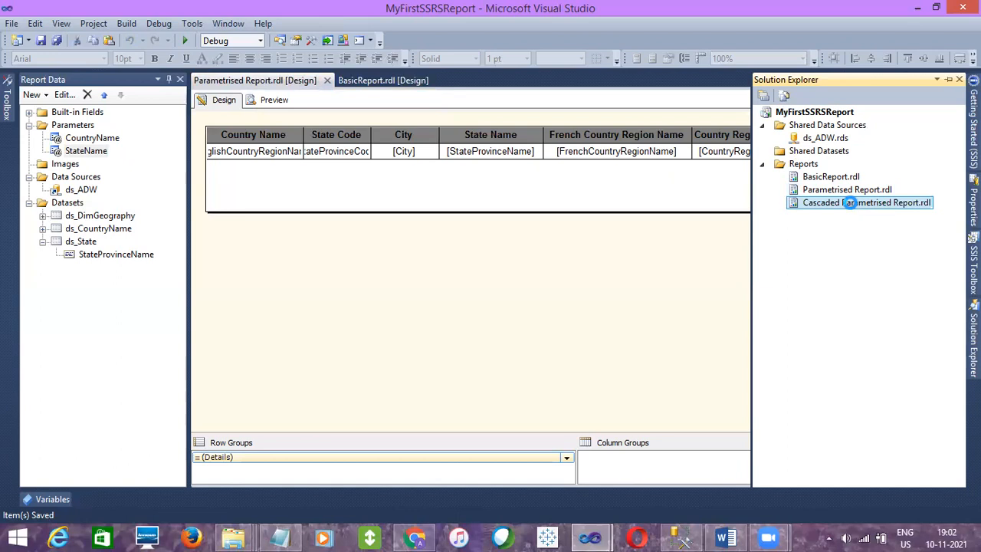
double_click(850, 202)
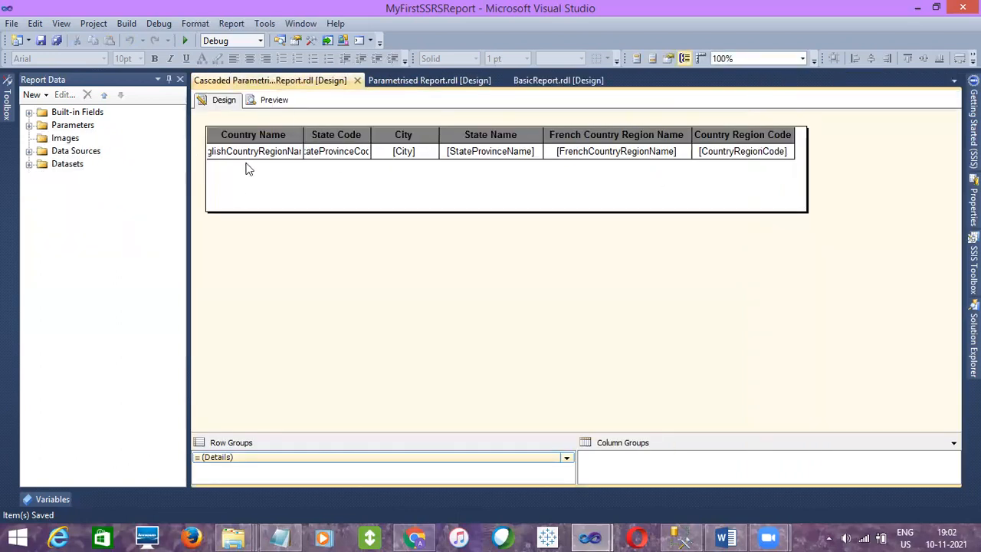
Step: Preview the cascaded report with Country Name limited to Australia, check the offered State Name values, and return to the design view
click(272, 100)
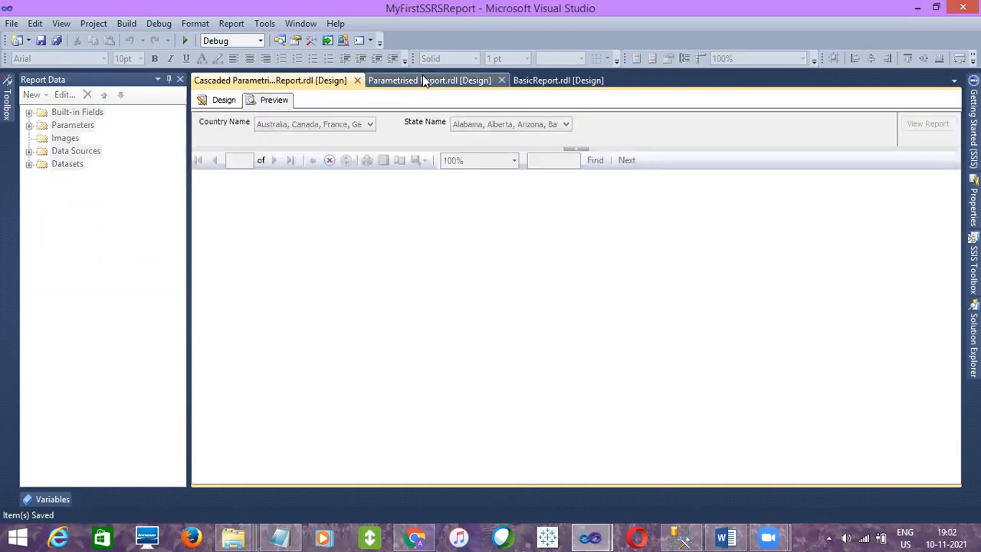
click(367, 125)
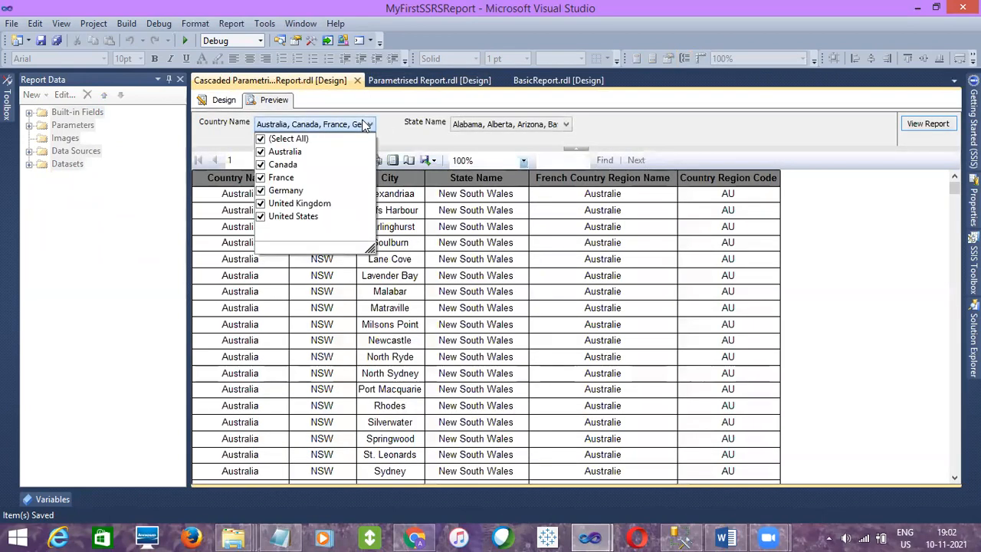
click(261, 139)
click(261, 152)
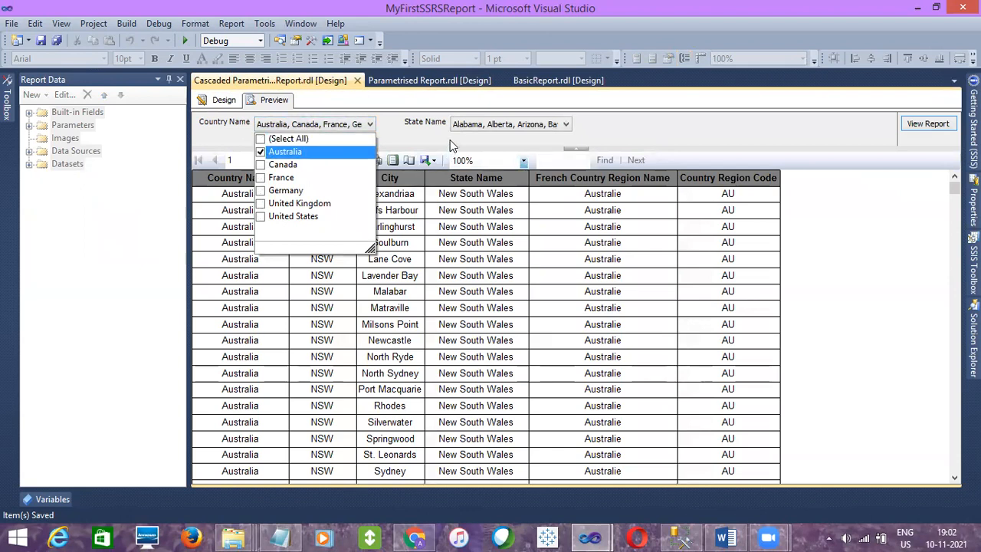
click(450, 139)
click(473, 124)
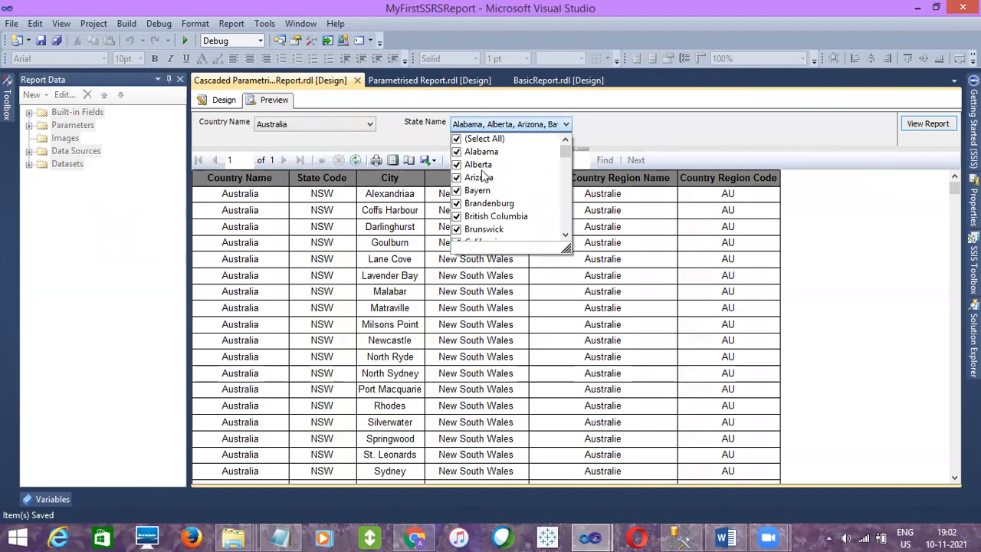
click(590, 132)
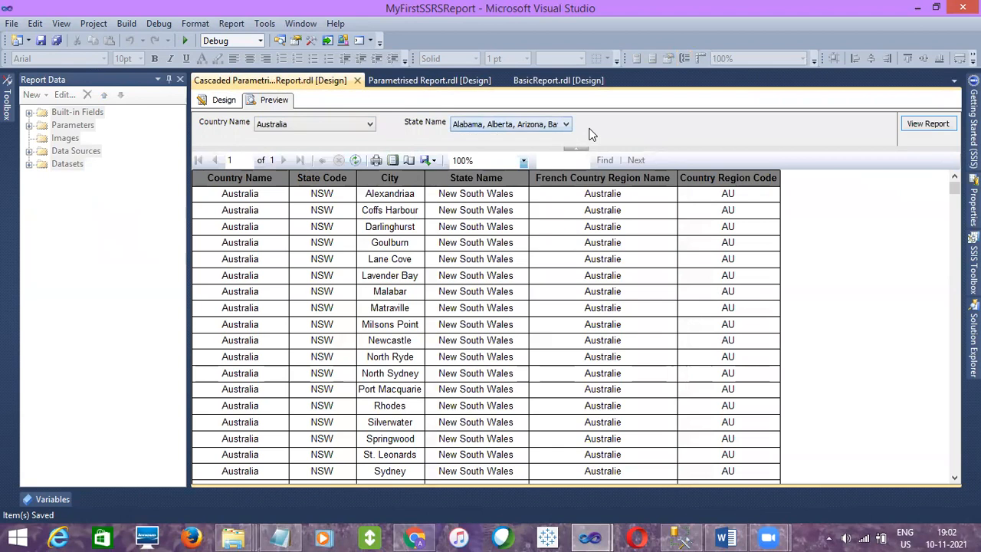
click(224, 99)
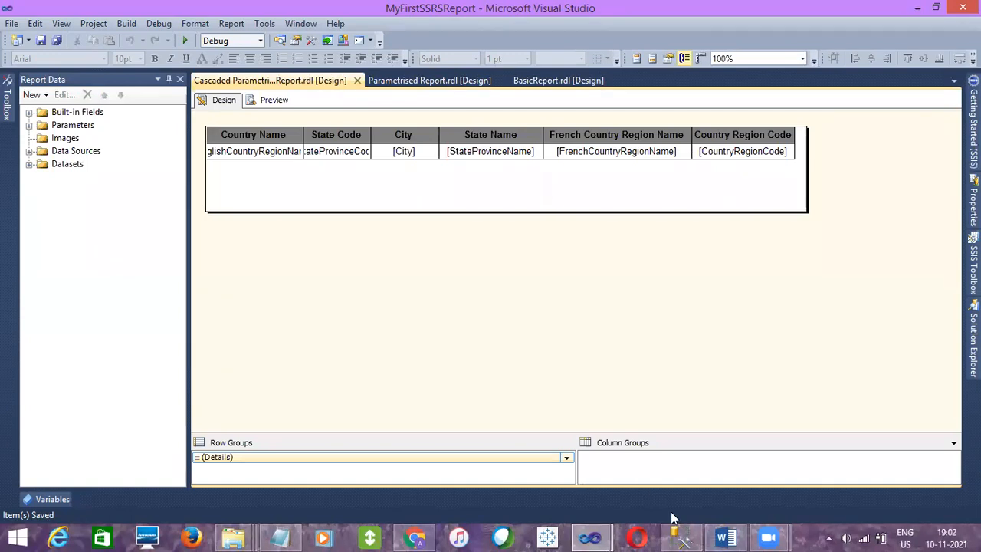
Step: Review the distinct [EnglishCountryRegionName] query in SQL Server Management Studio, switch back to Visual Studio, and briefly preview the cascaded report
click(679, 537)
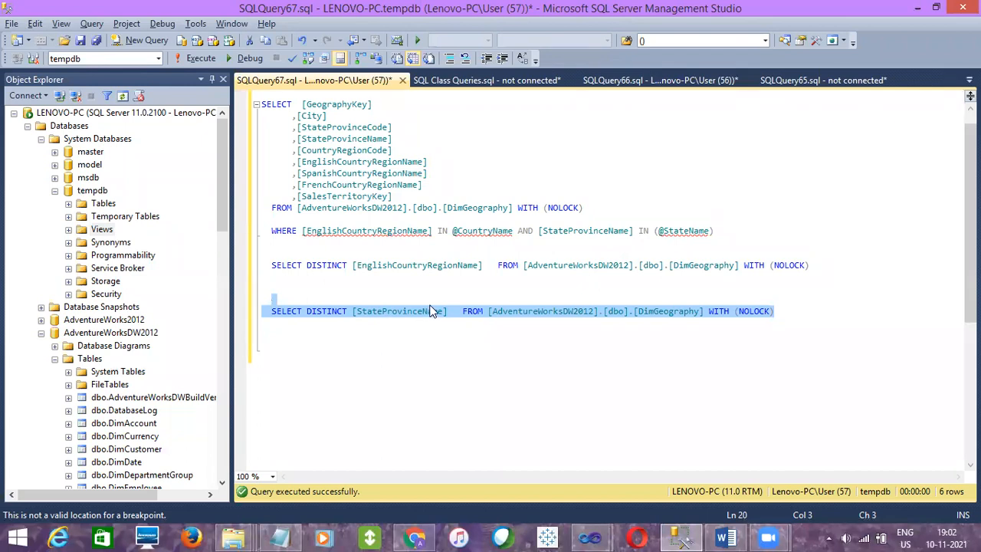
double_click(416, 264)
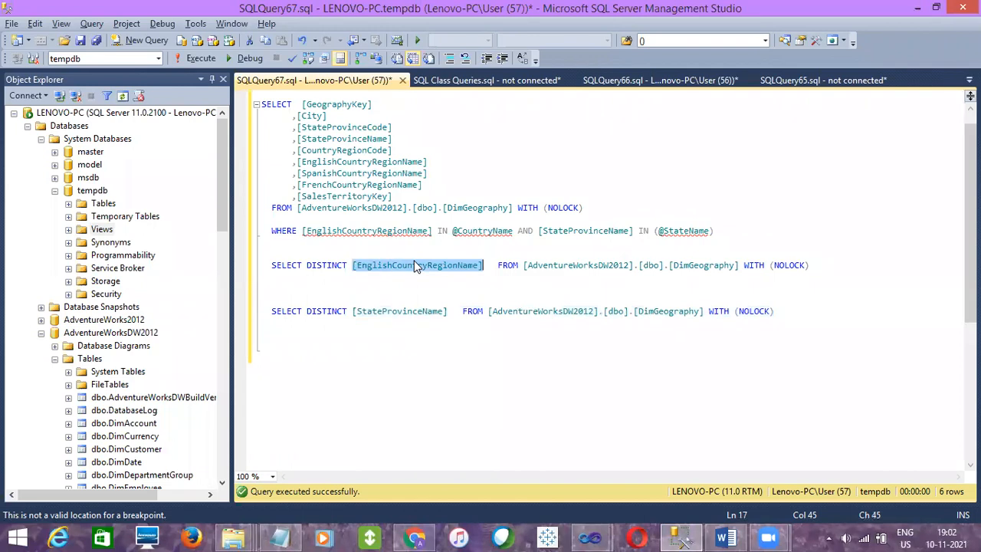
click(573, 536)
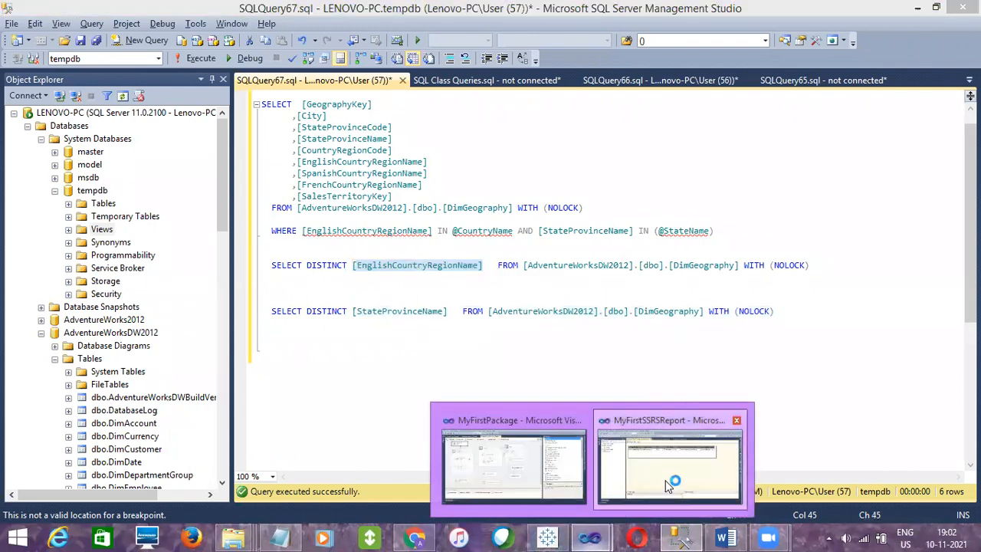
click(660, 457)
click(276, 101)
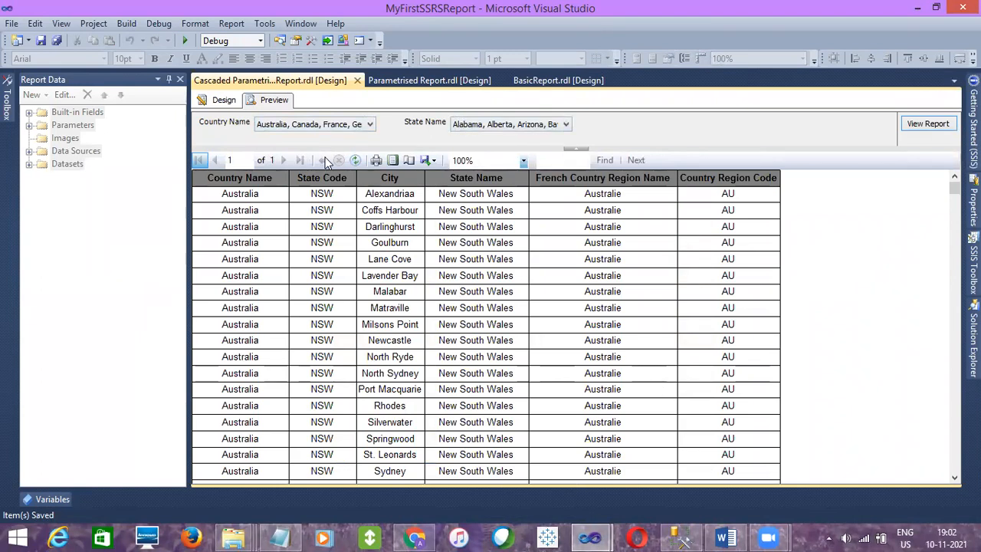
click(223, 101)
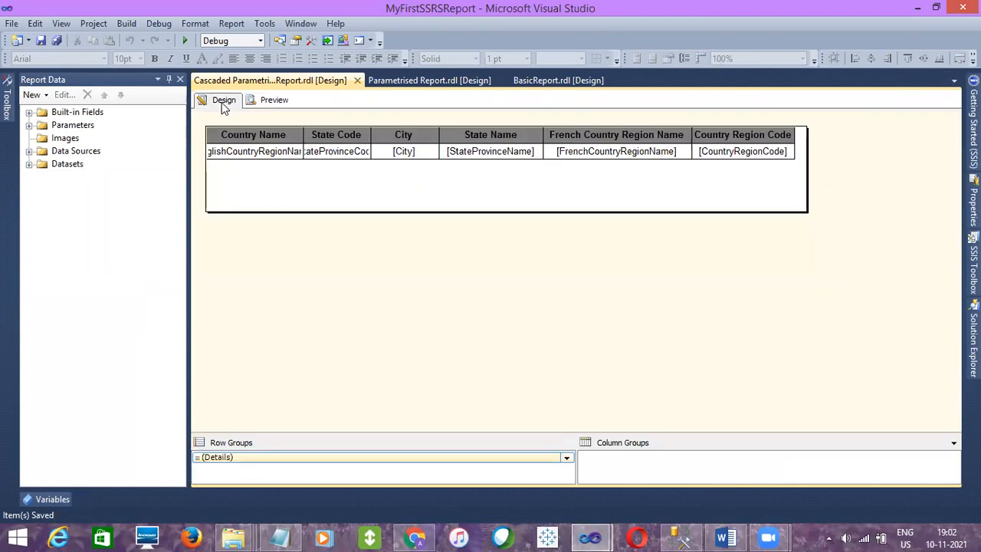
Step: Locate the report's ds_State dataset, switch to SQL Server Management Studio, and start a WHERE clause below the SELECT DISTINCT [StateProvinceName] query
click(29, 164)
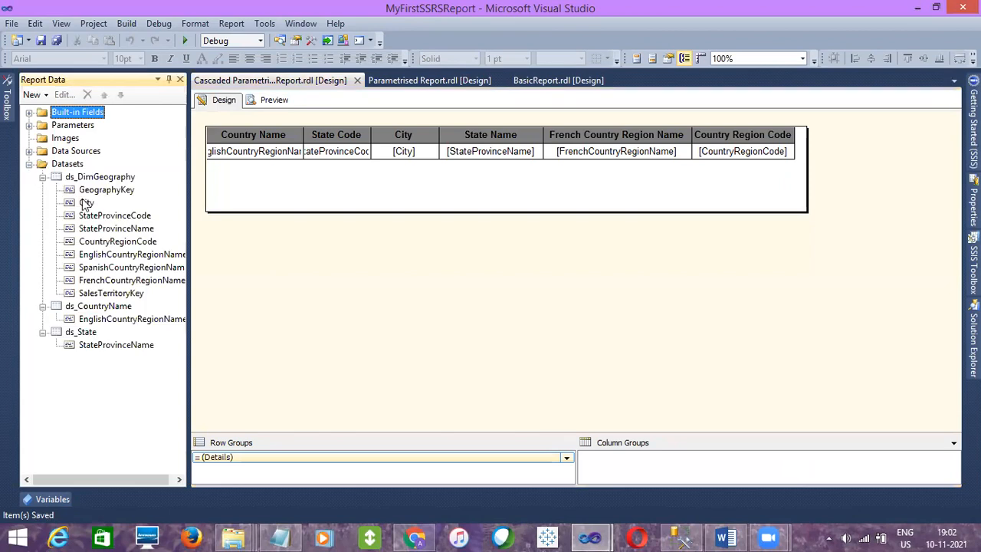
click(85, 334)
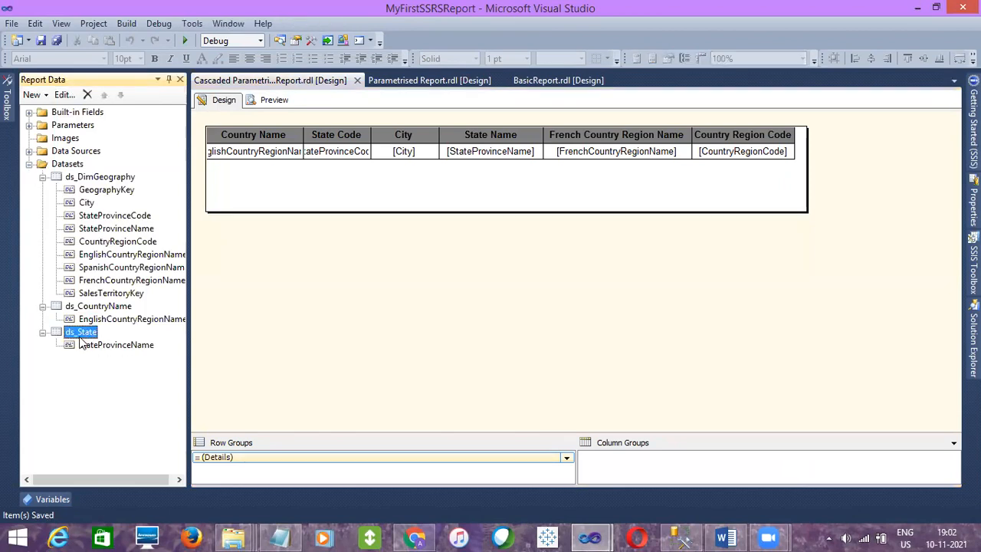
click(680, 538)
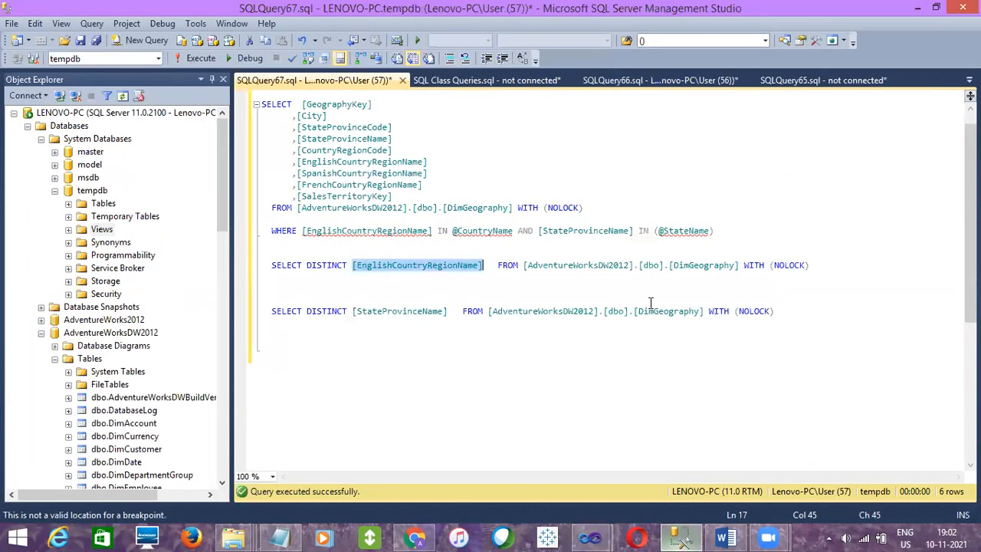
click(781, 312)
key(Return)
text(WHERE)
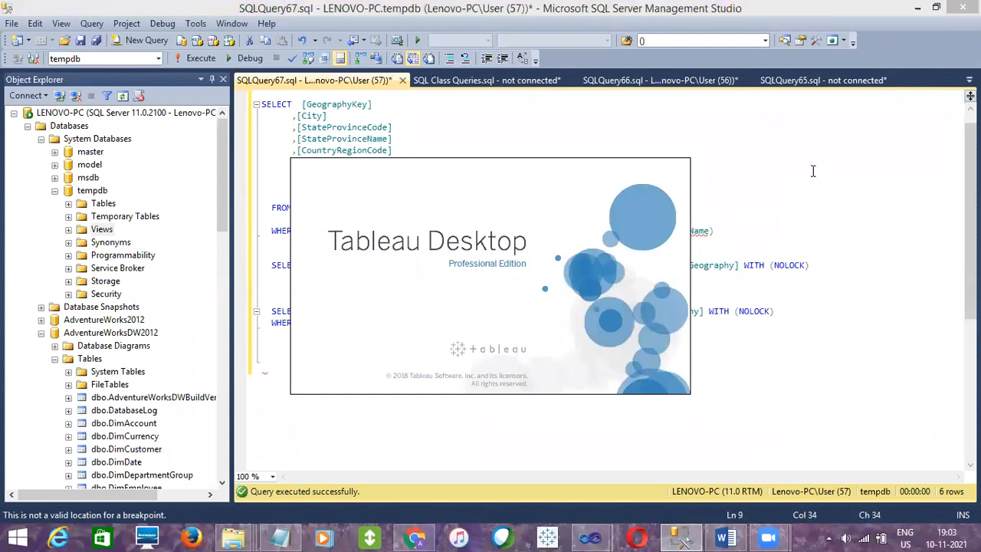
Step: Return to the SQL query in SQL Server Management Studio and dismiss the Tableau activation dialog covering it
click(607, 194)
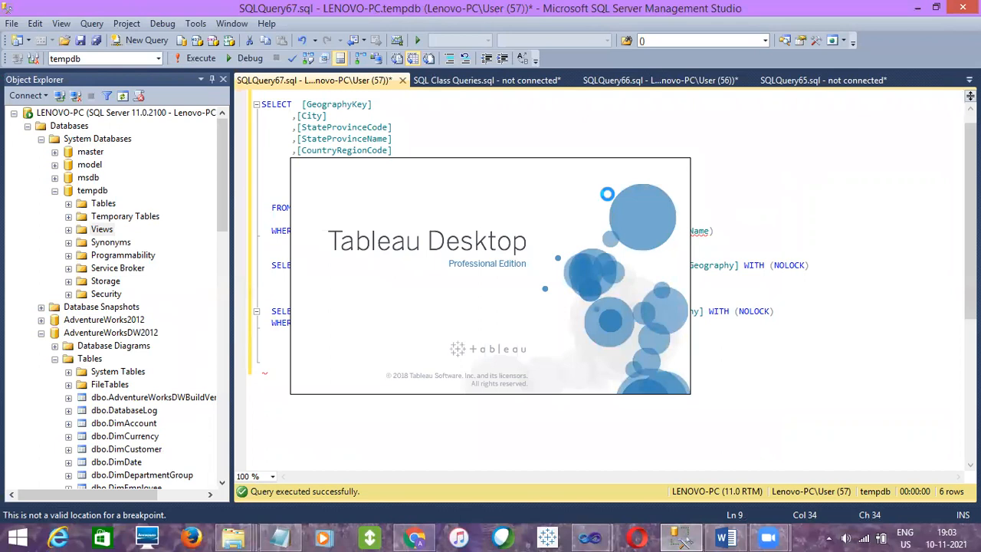
click(727, 201)
click(763, 318)
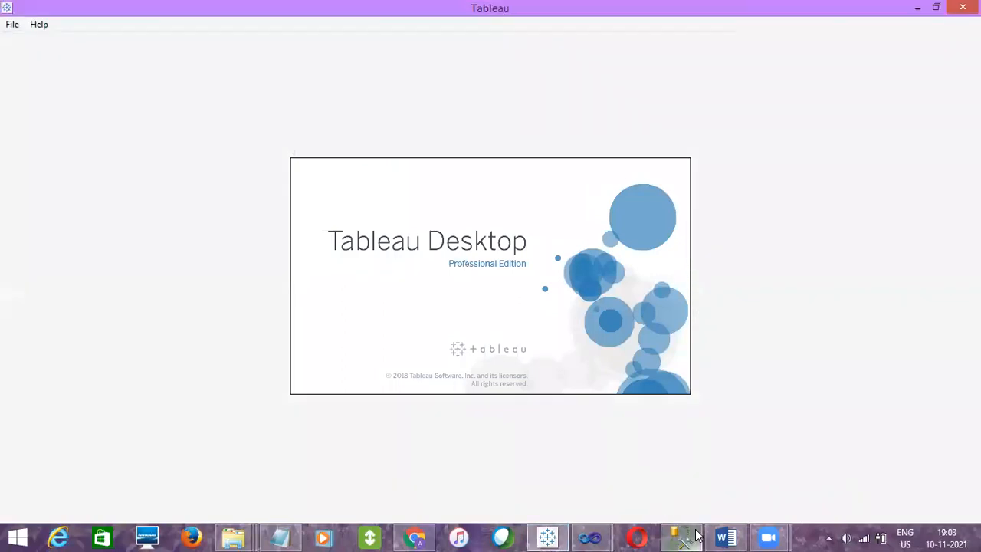
mouse_move(678, 534)
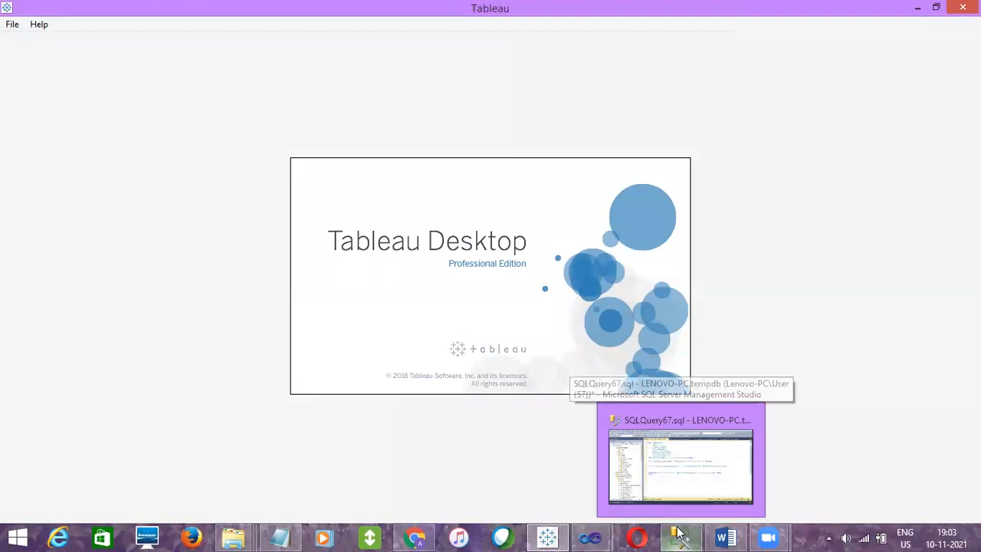
click(689, 465)
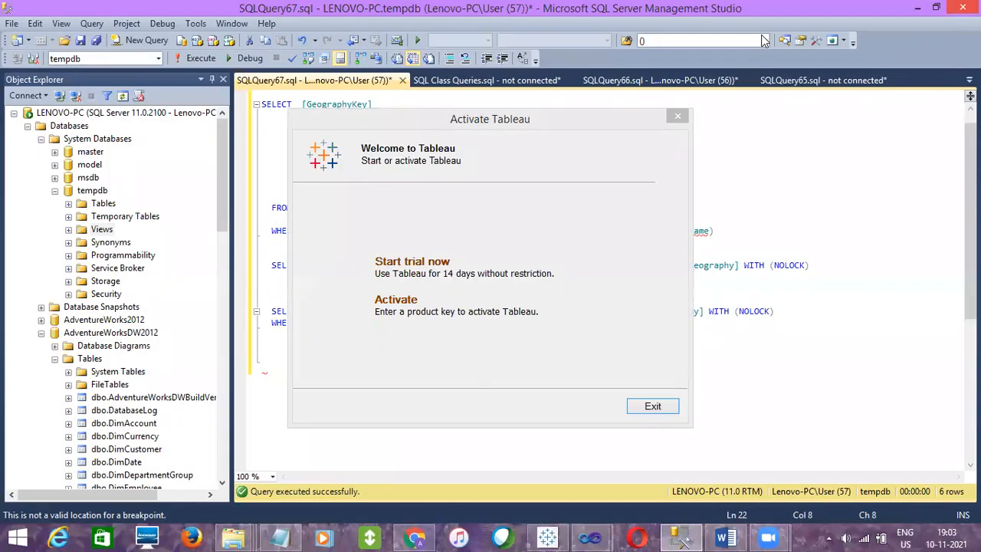
click(679, 116)
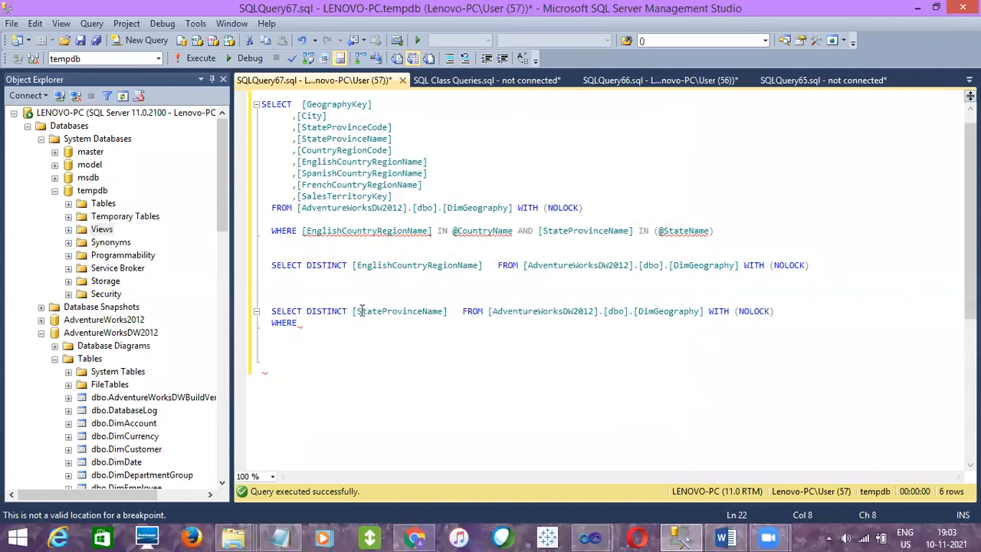
Step: Extend the state query's WHERE clause with [EnglishCountryRegionName] IN, copying the column name from the country query
double_click(406, 265)
key(ctrl+c)
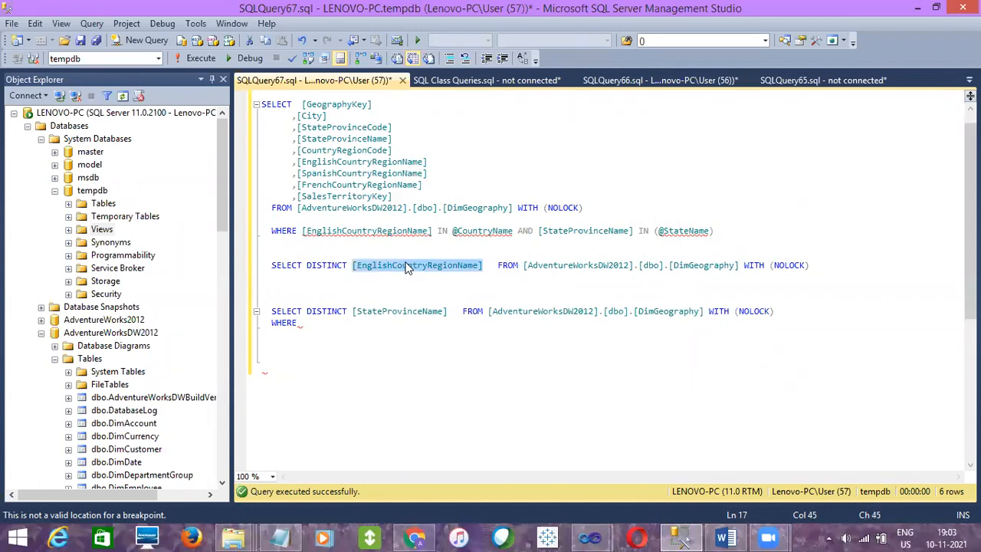
click(364, 322)
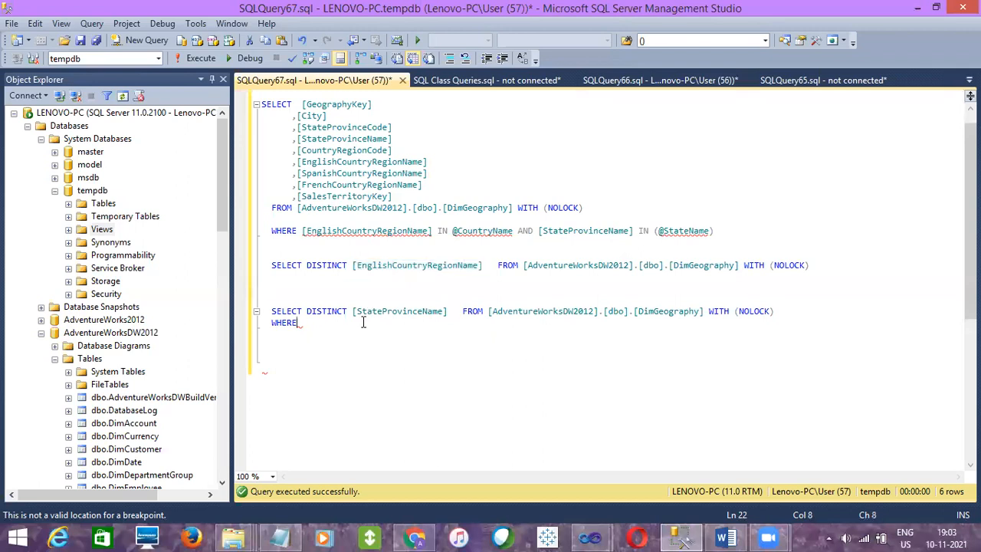
key(ctrl+v)
text(IN)
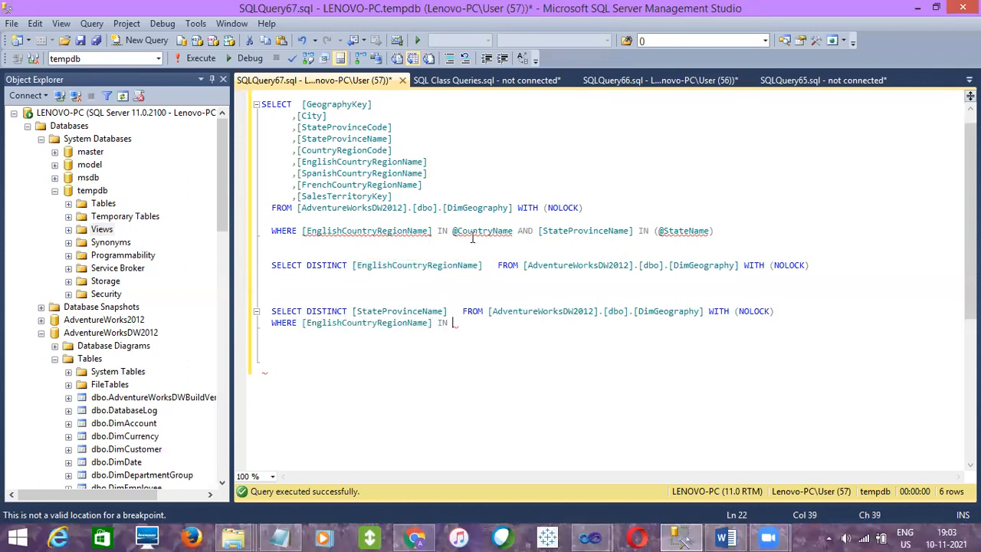
double_click(472, 232)
key(ctrl+c)
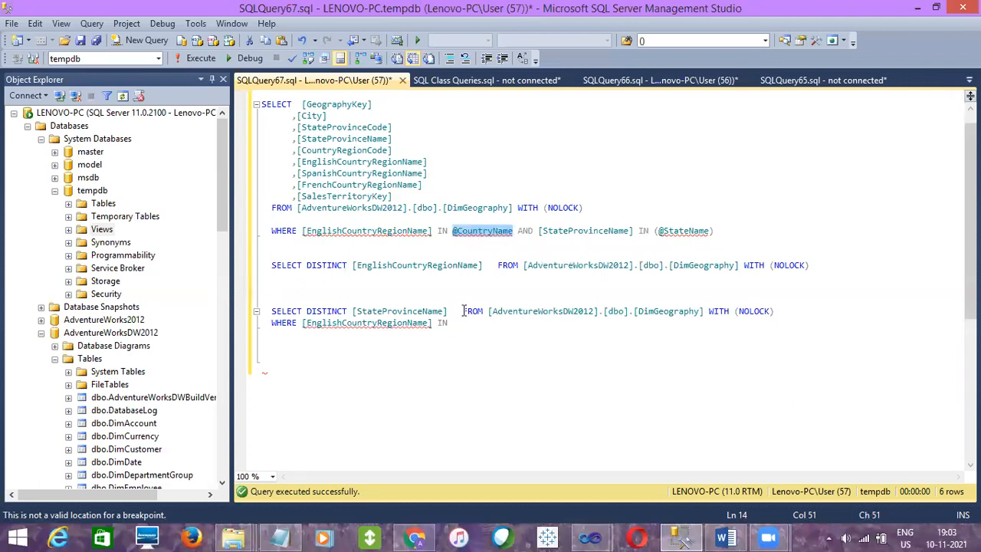
click(463, 312)
click(461, 322)
text(()
key(ctrl+v)
text())
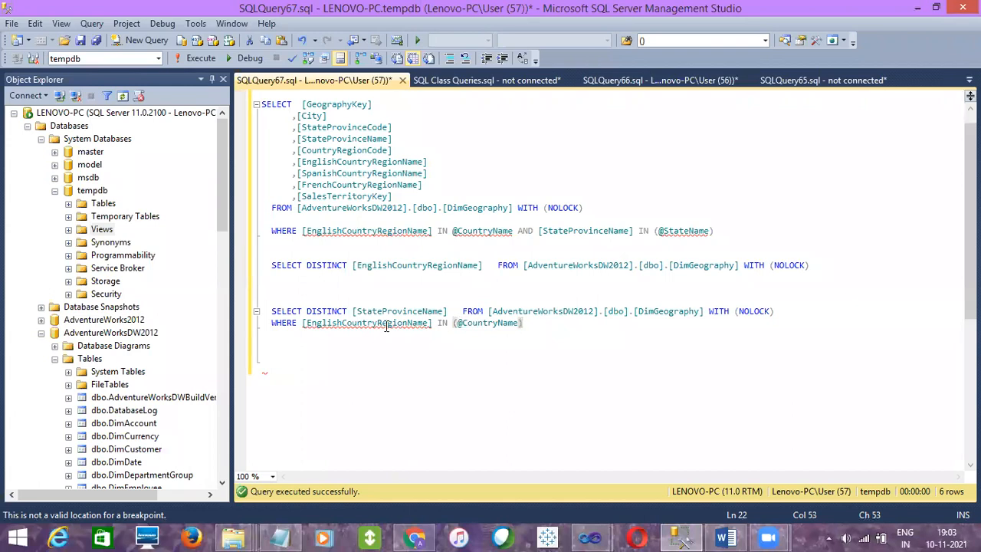
Step: Insert a blank line above the state query's WHERE clause and copy the whole state query
double_click(433, 312)
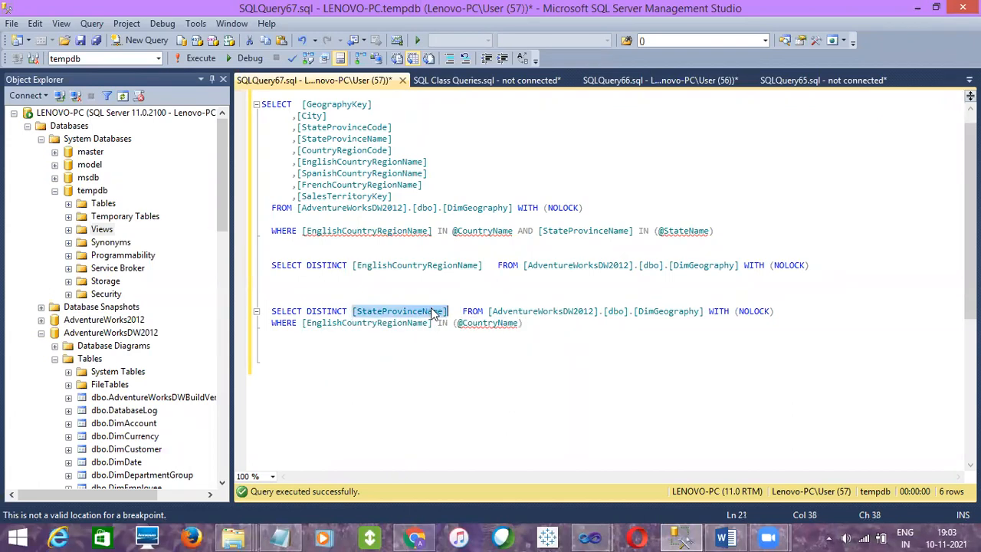
double_click(411, 321)
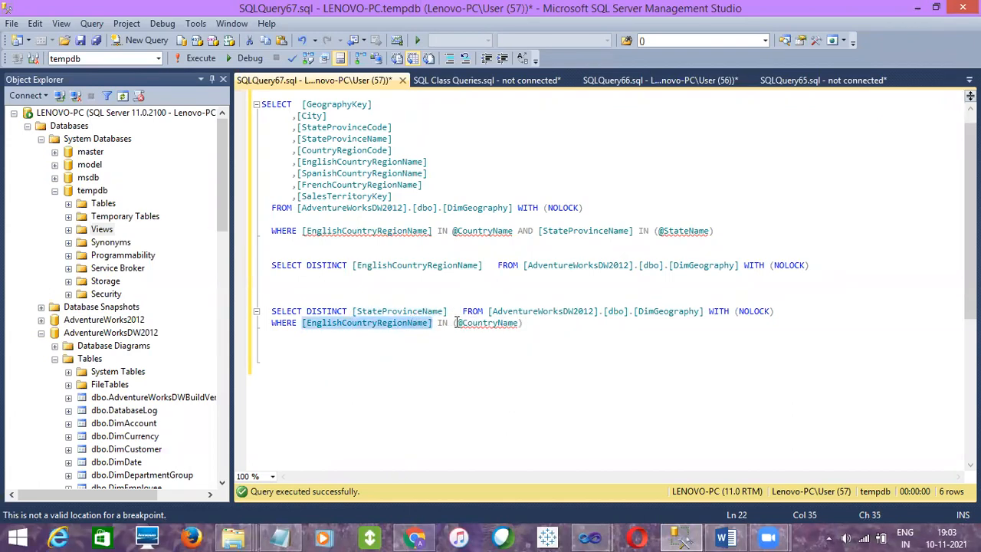
click(785, 308)
key(Return)
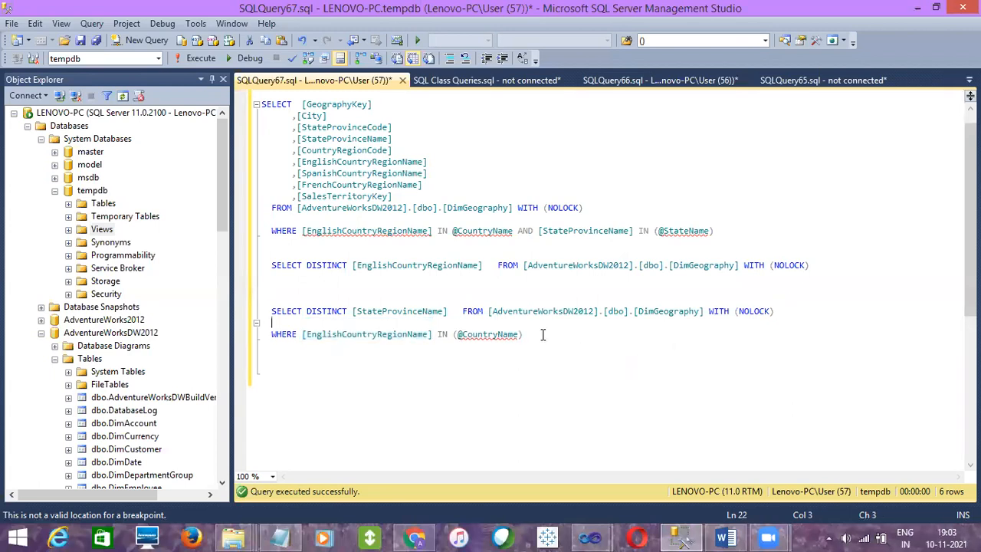
drag(538, 334, 259, 313)
key(ctrl+c)
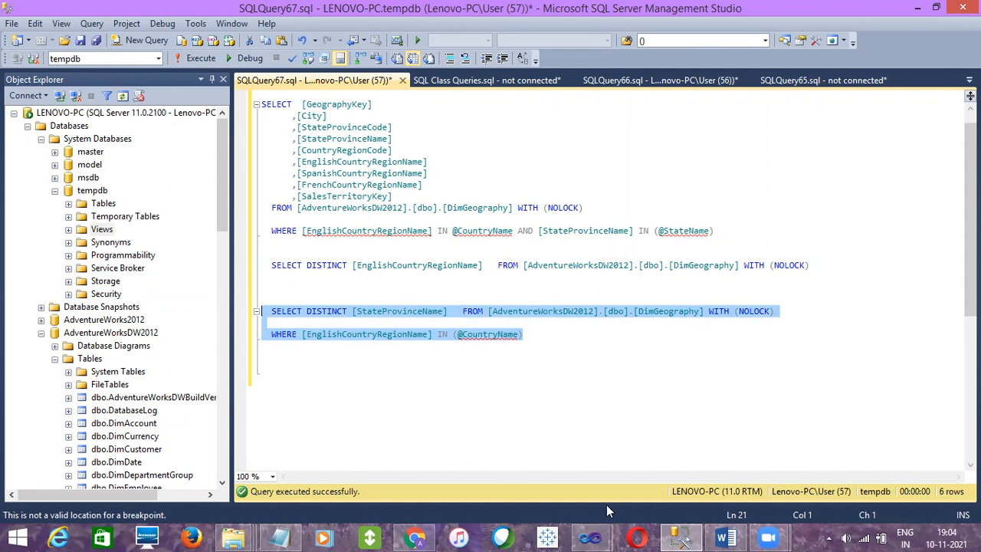
Step: In Visual Studio, replace the ds_State dataset's query with the copied state query, refresh its fields, and save the report
mouse_move(590, 538)
click(678, 486)
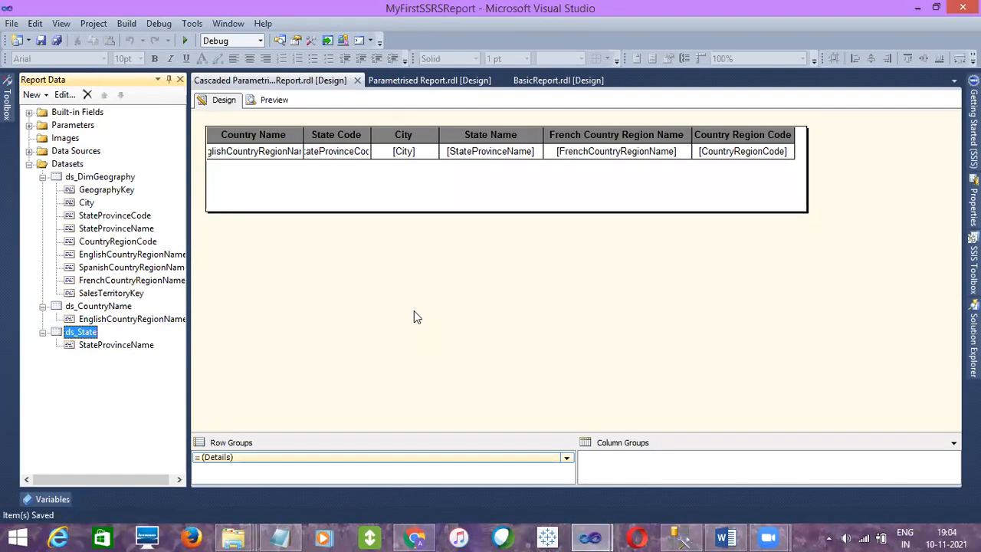
double_click(87, 335)
key(ctrl+a)
key(ctrl+v)
click(653, 397)
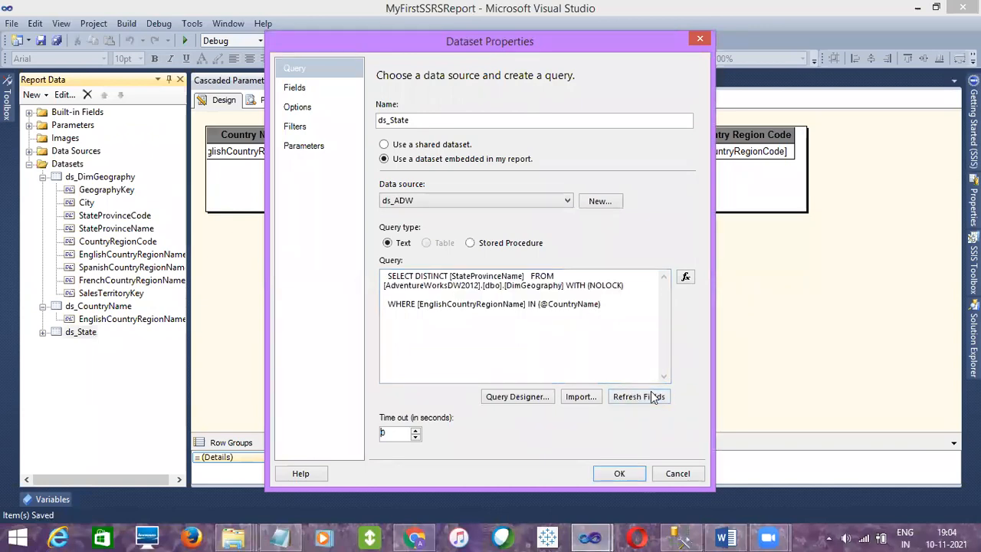
click(321, 91)
click(607, 473)
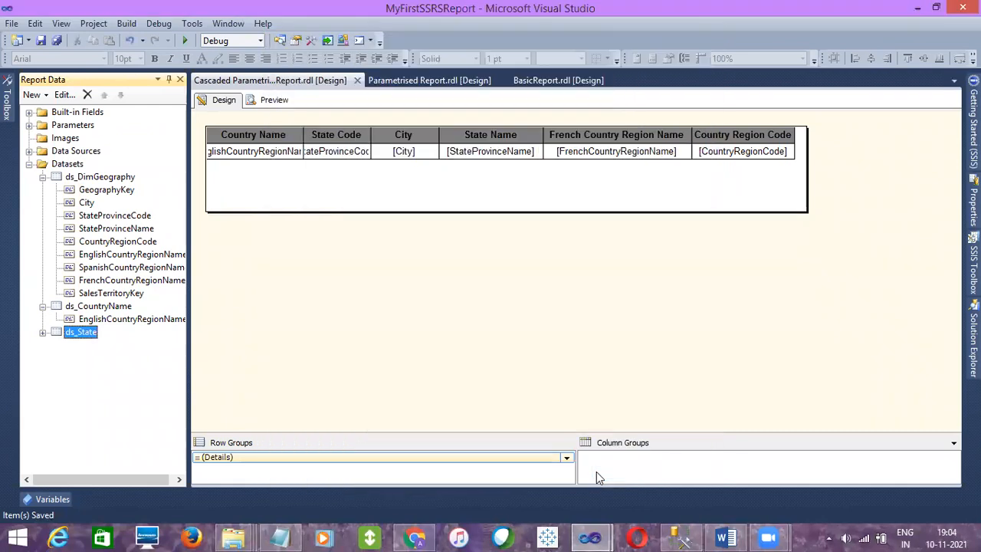
click(42, 39)
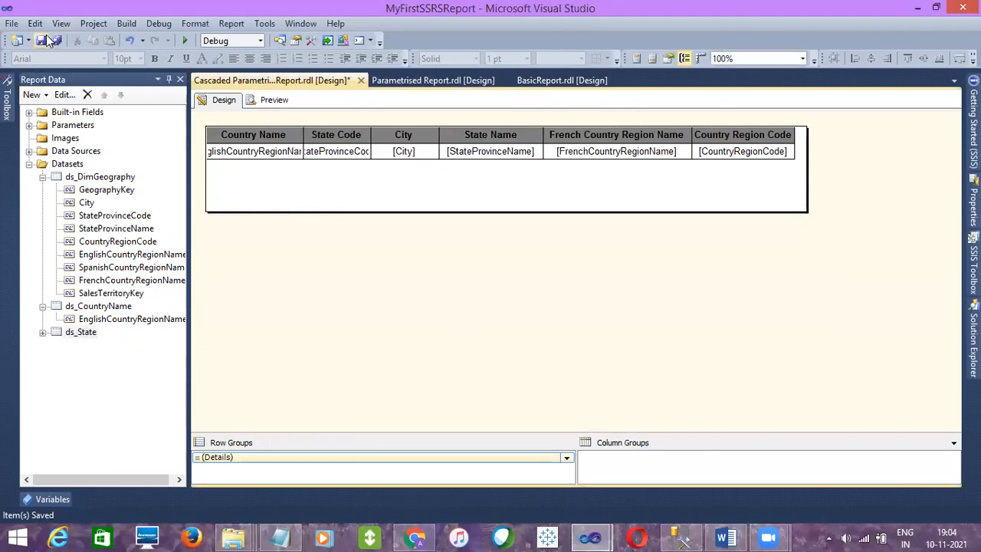
Step: Preview the cascaded report with Country Name limited to Australia and check the State Name values offered
click(277, 100)
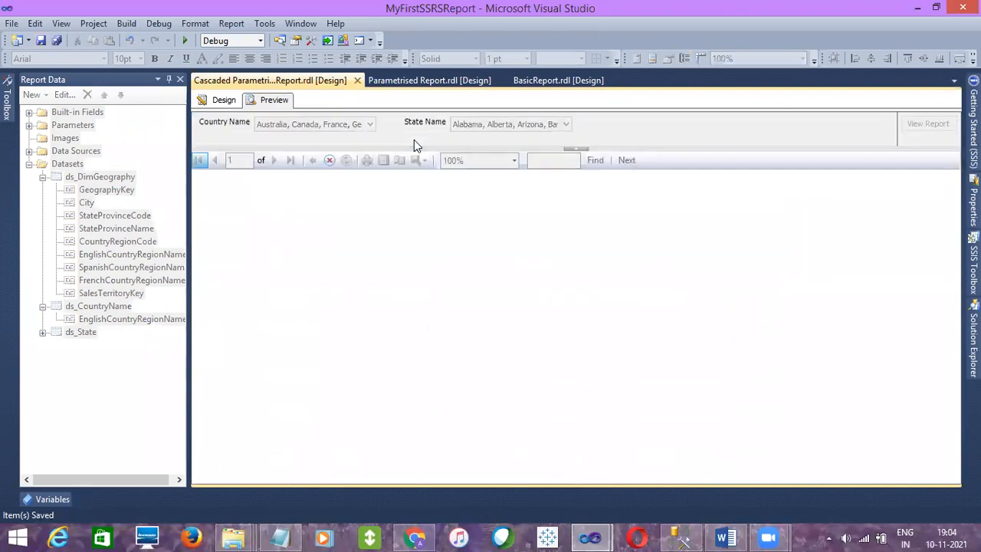
click(342, 127)
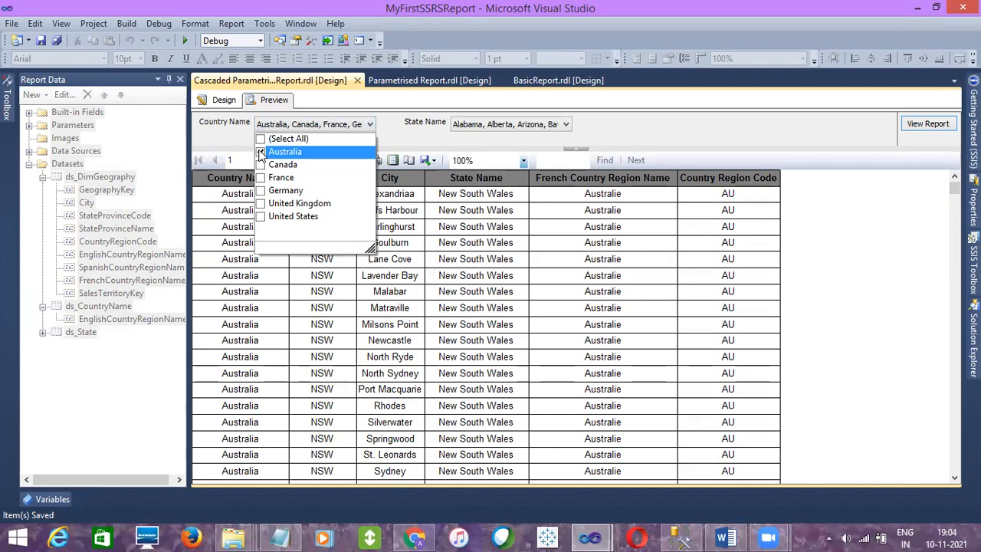
click(639, 133)
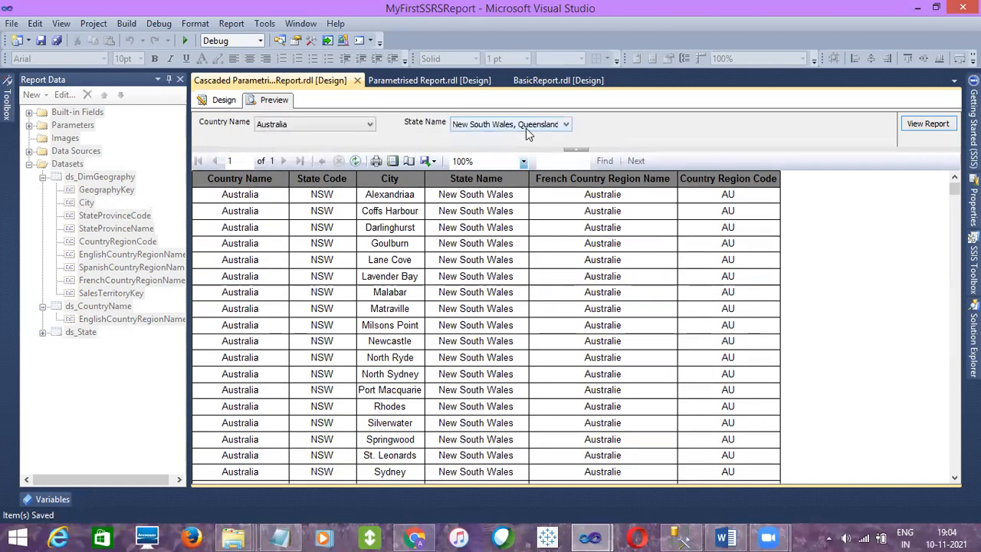
click(534, 128)
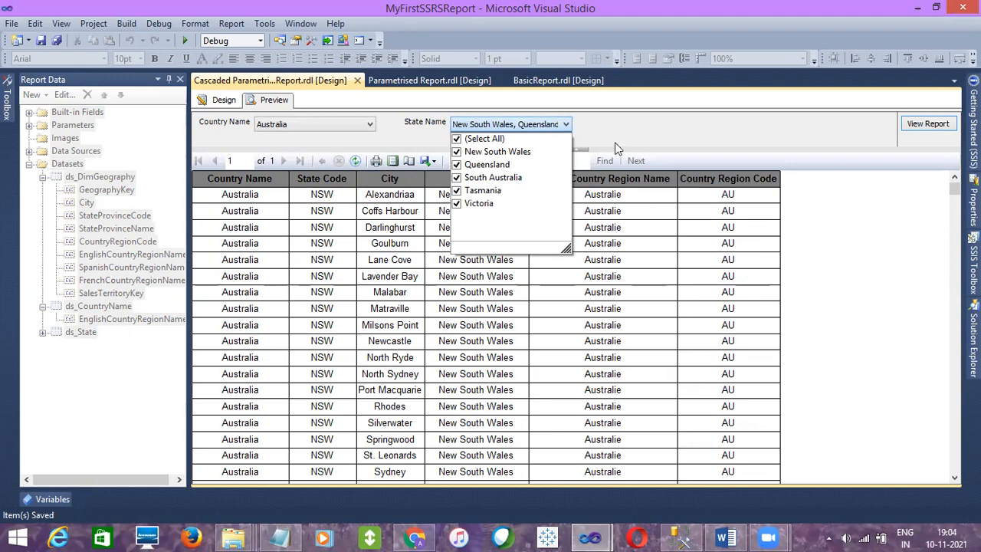
Step: Limit State Name to Queensland, run the report to check its rows, and return to the design view
click(456, 139)
click(457, 164)
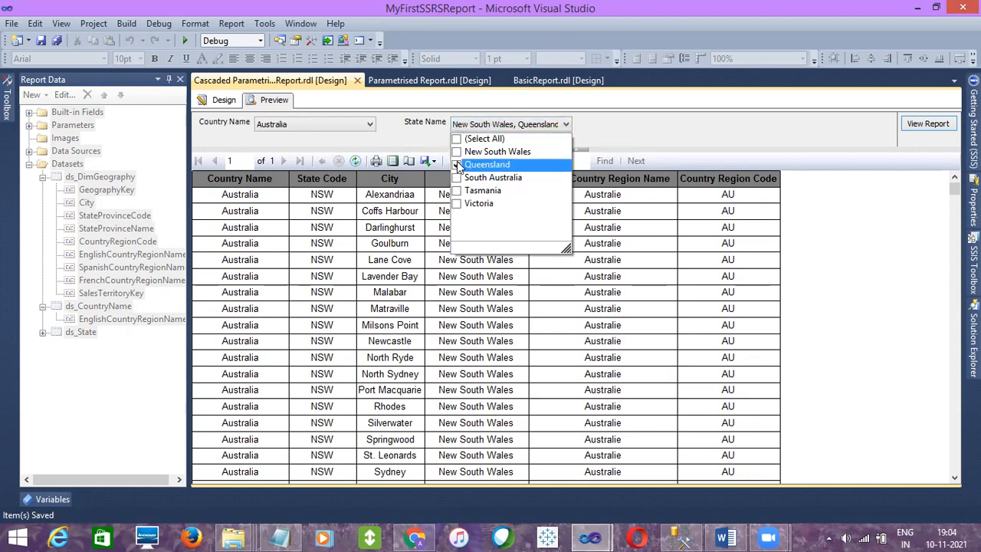
click(664, 146)
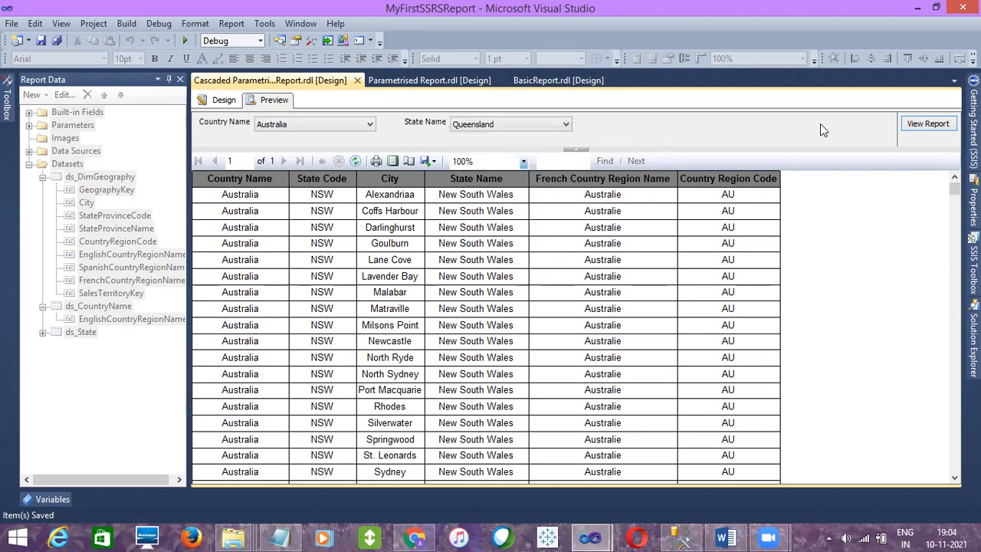
click(906, 127)
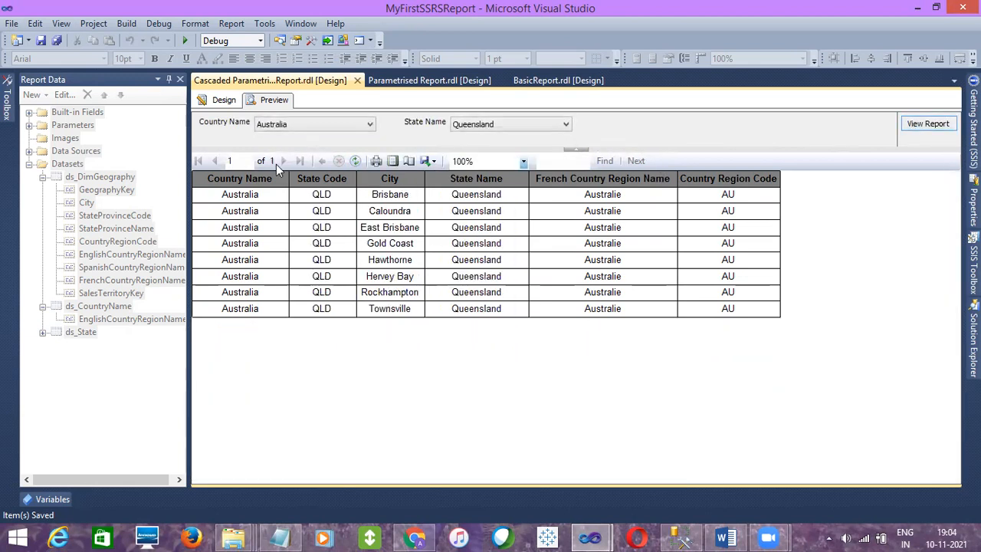
click(218, 100)
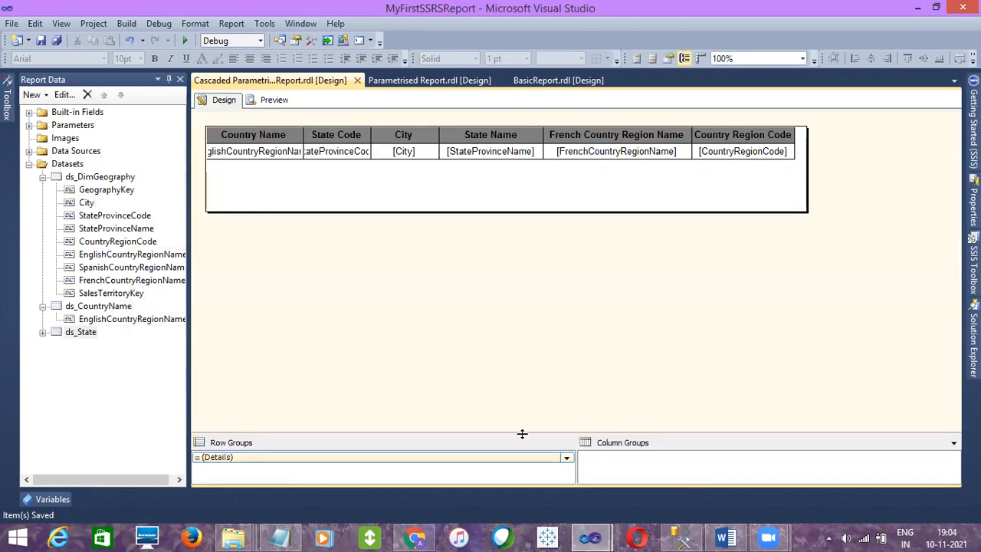
click(676, 537)
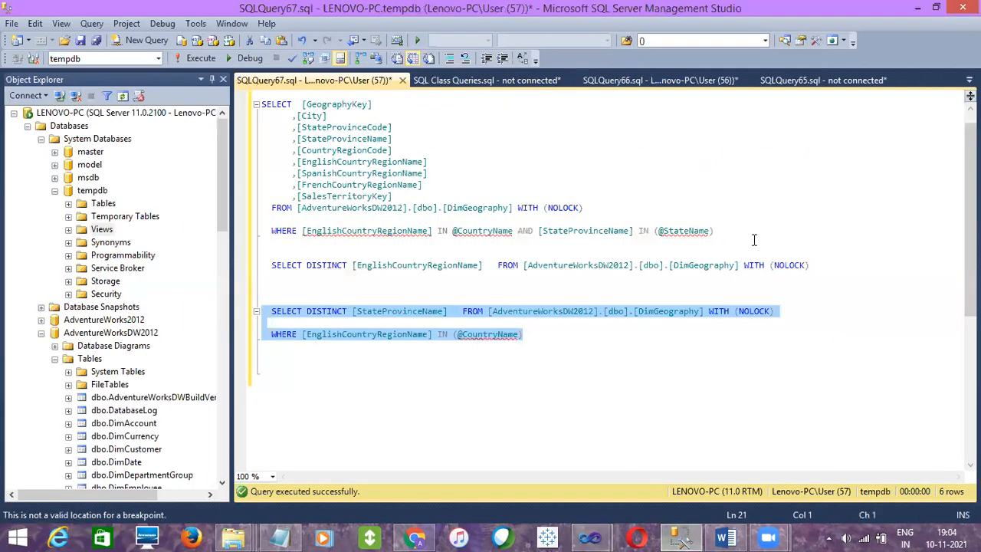
click(735, 233)
text(AND)
double_click(310, 116)
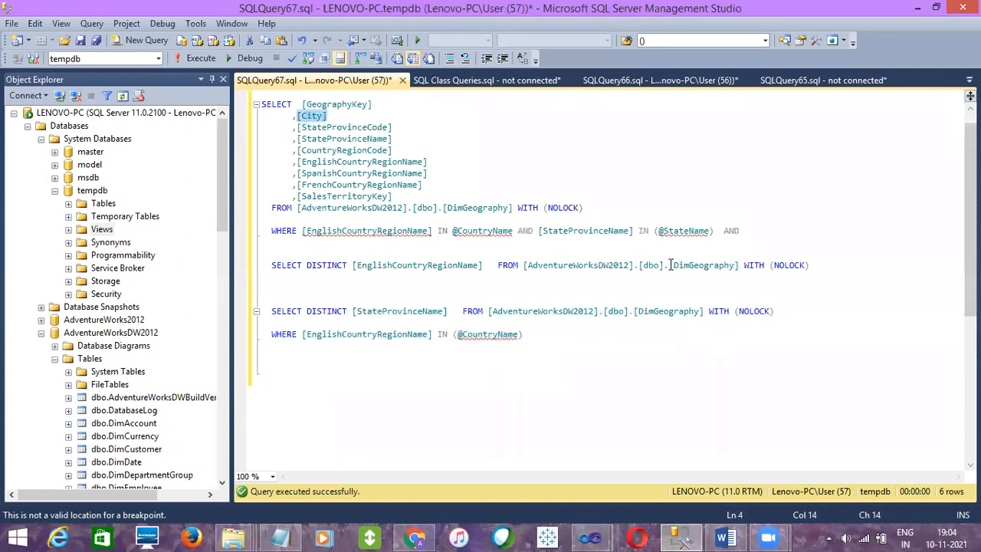
click(755, 231)
text([City])
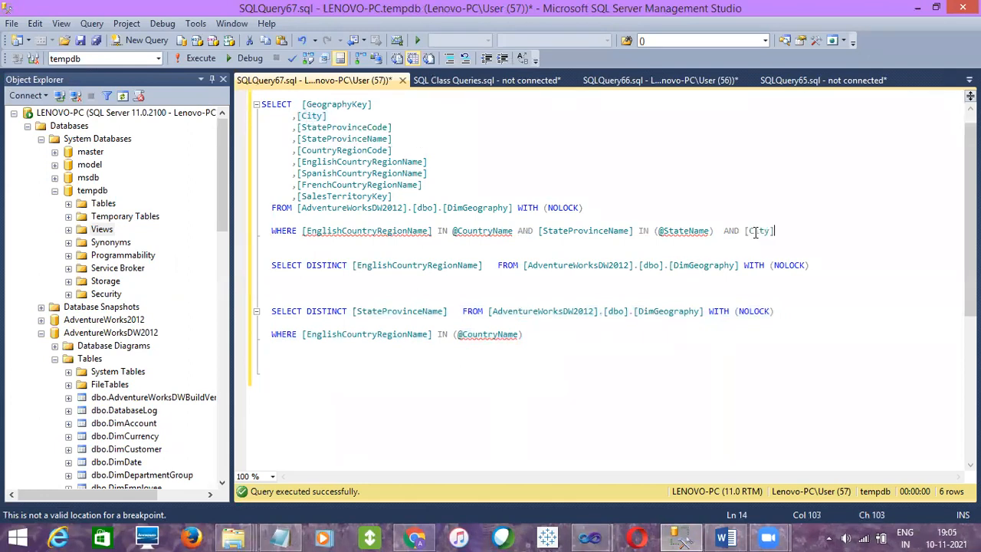
text(In (@City)
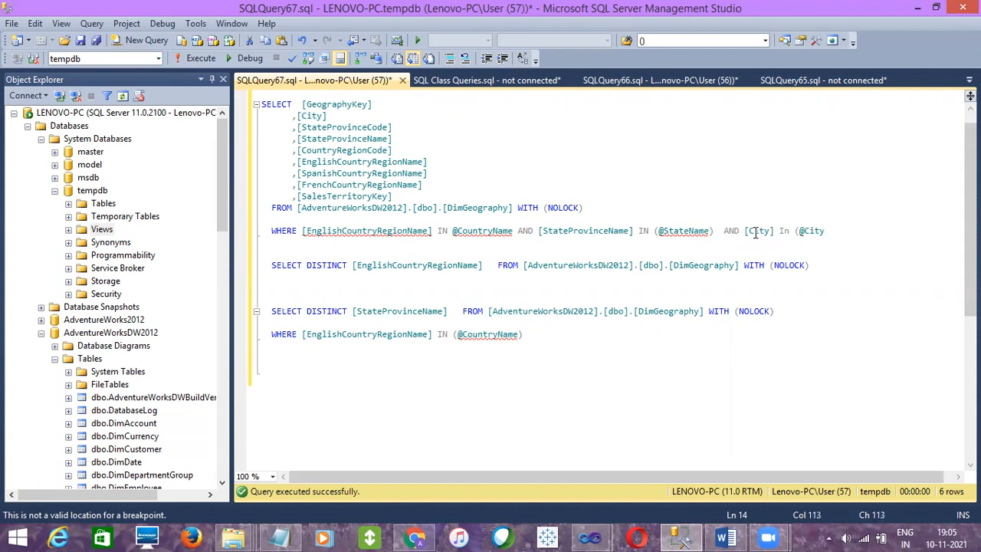
text())
Step: Copy the whole main geography query and replace the ds_DimGeography dataset's query with it in Visual Studio
drag(872, 238, 246, 105)
key(ctrl+c)
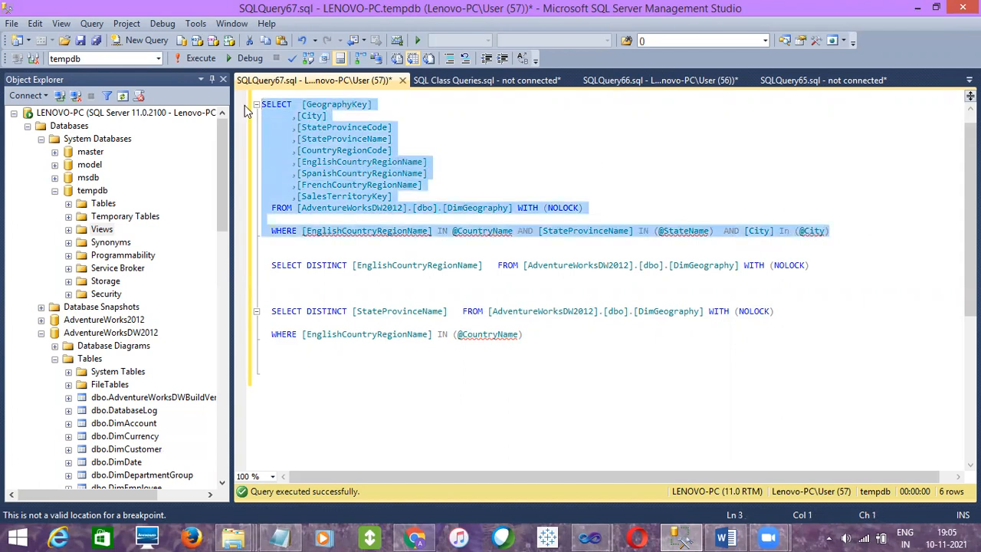
key(alt+Tab)
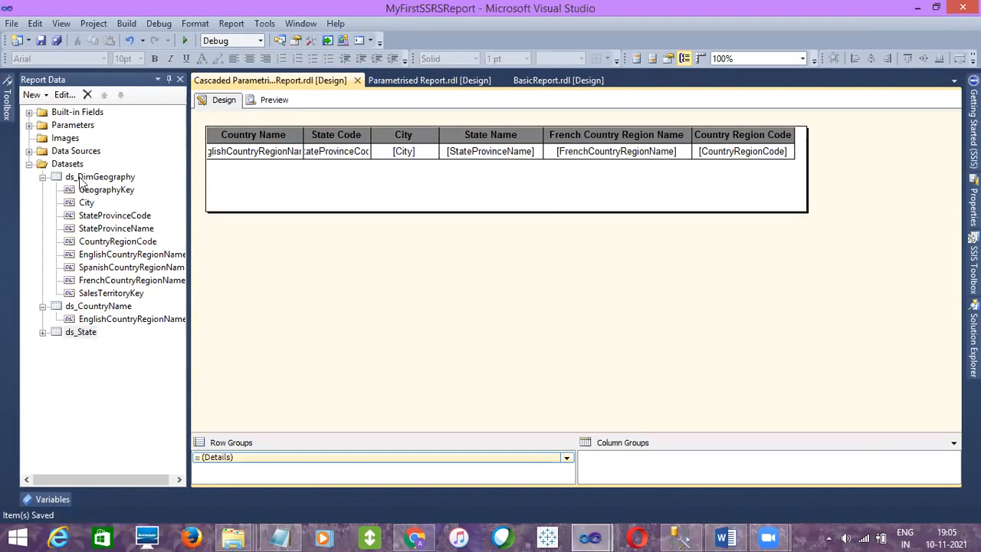
double_click(81, 177)
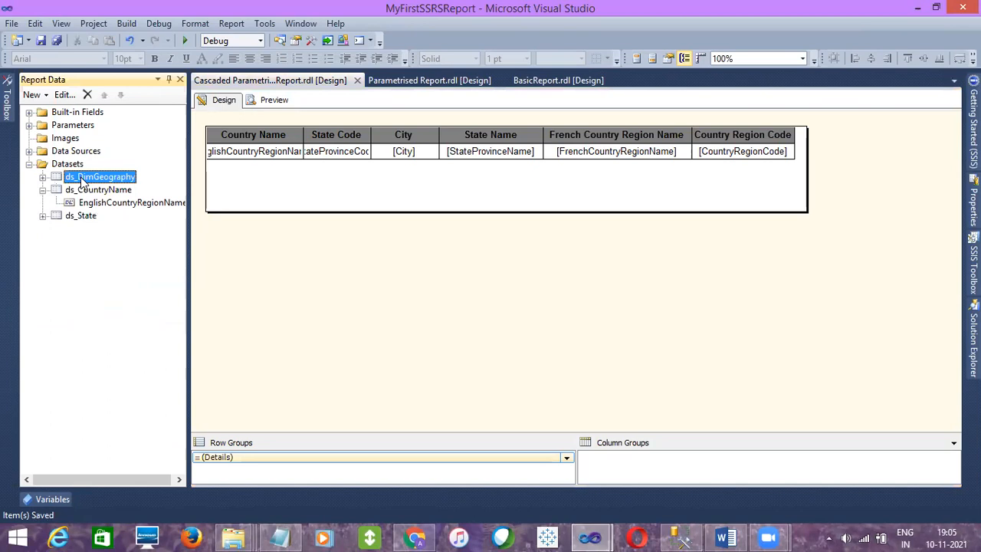
click(528, 305)
key(ctrl+a)
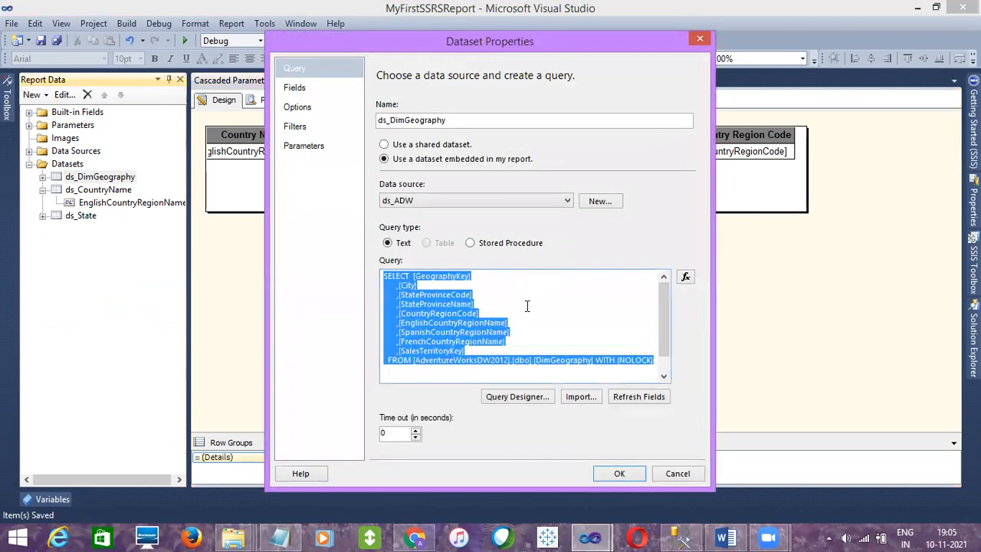
key(ctrl+v)
click(626, 397)
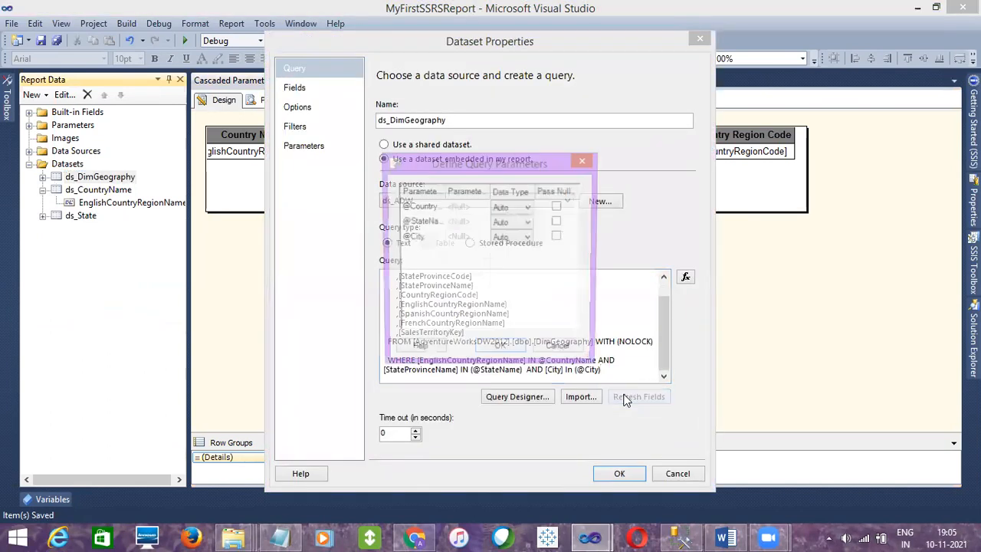
click(562, 352)
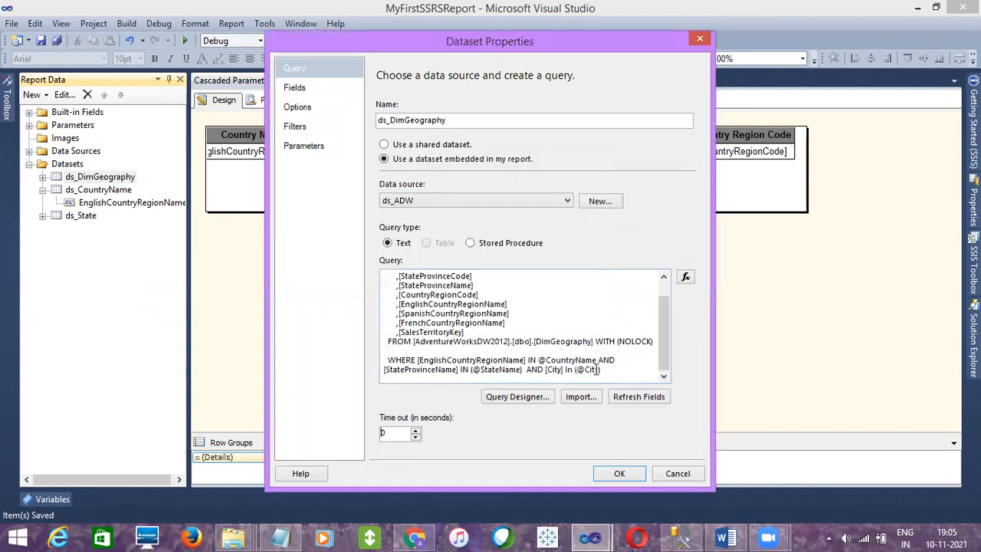
click(540, 359)
text(()
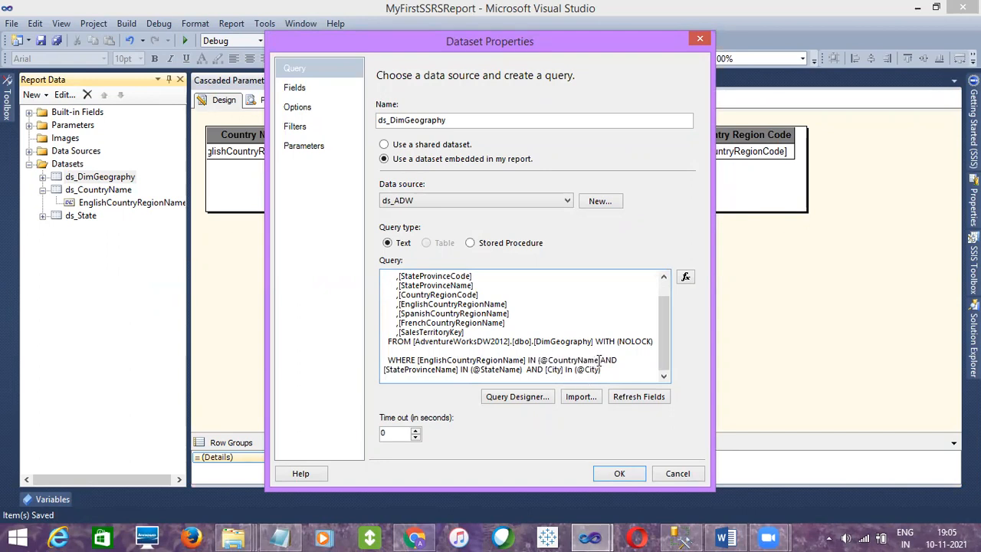
click(599, 359)
text())
click(630, 399)
click(617, 476)
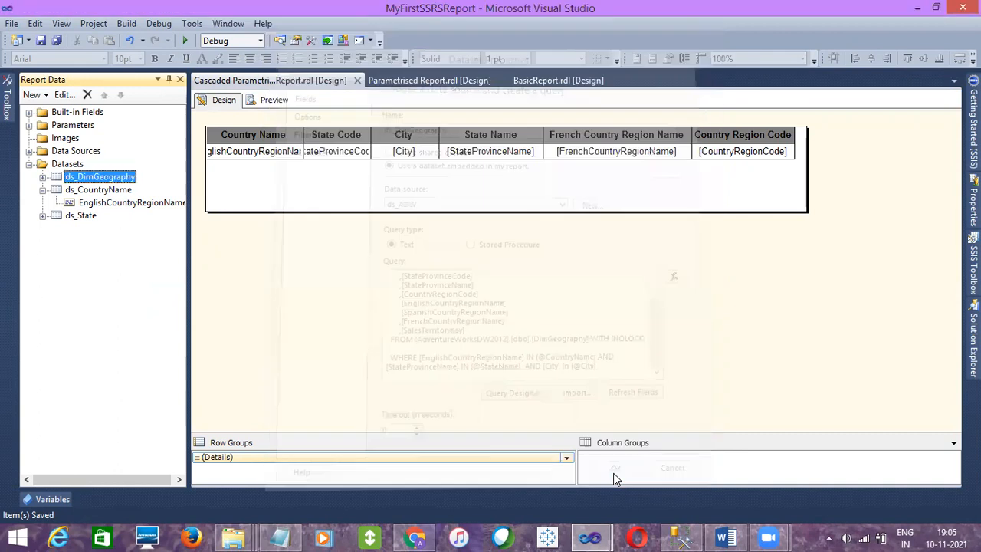
click(29, 125)
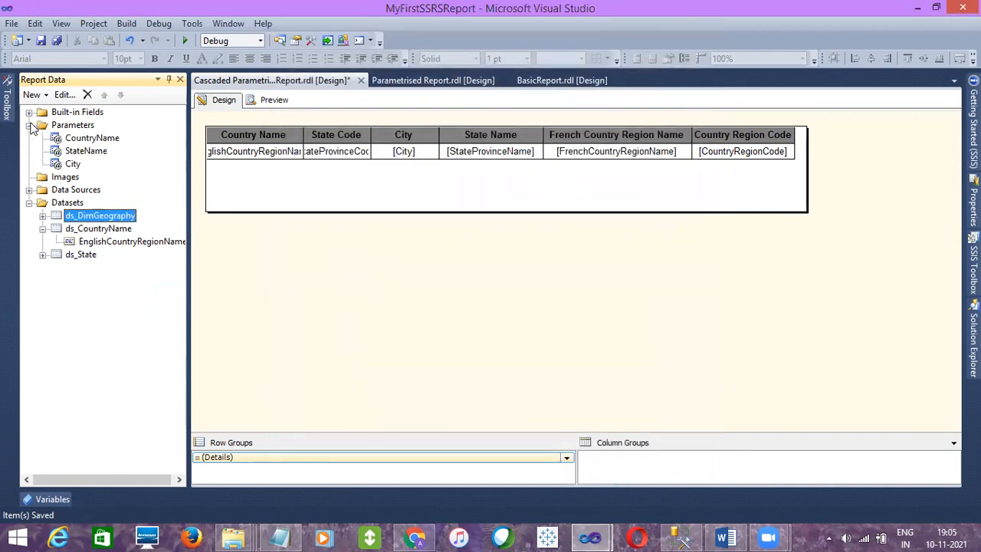
click(74, 164)
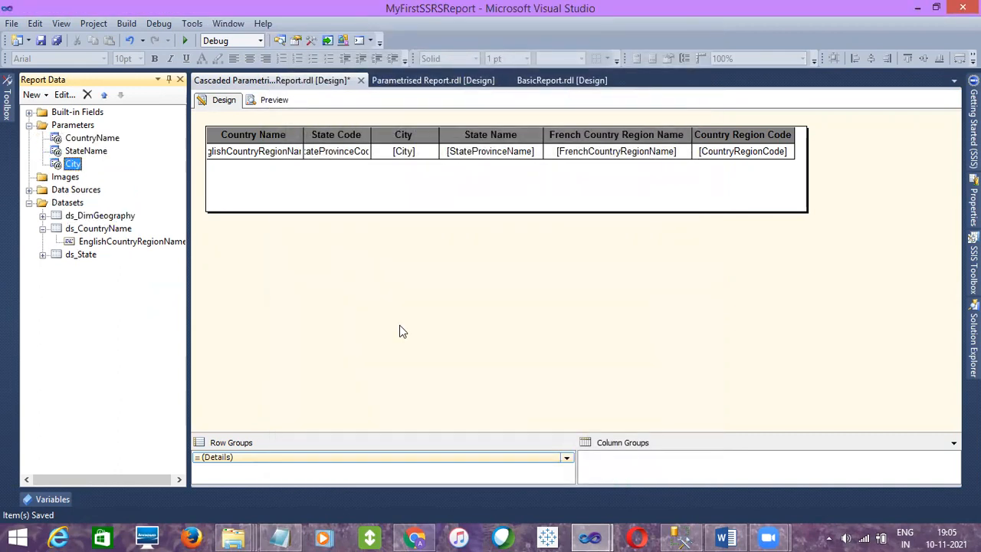
Step: In SQL Server Management Studio, paste a copy of the distinct EnglishCountryRegionName query below the state query
click(683, 535)
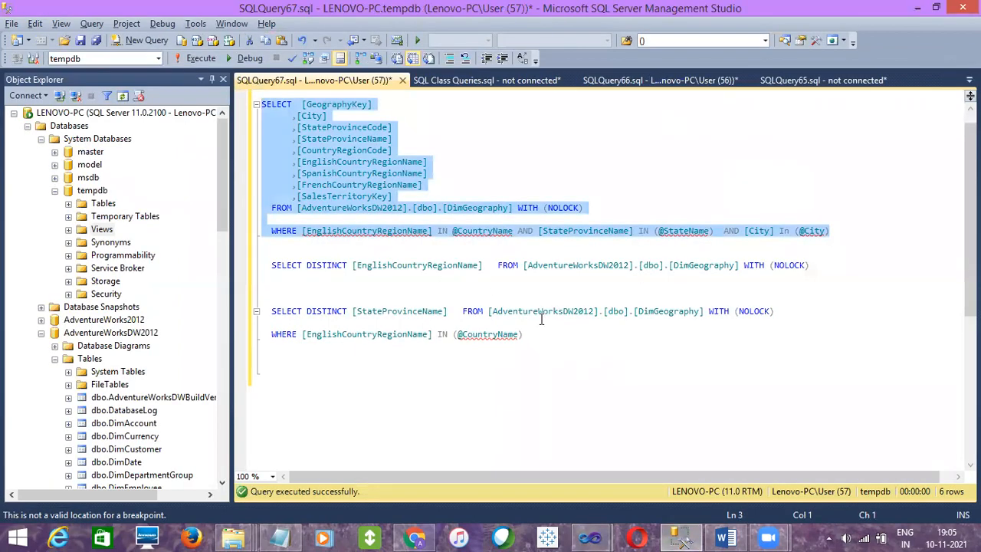
click(826, 265)
drag(823, 265, 820, 257)
key(ctrl+c)
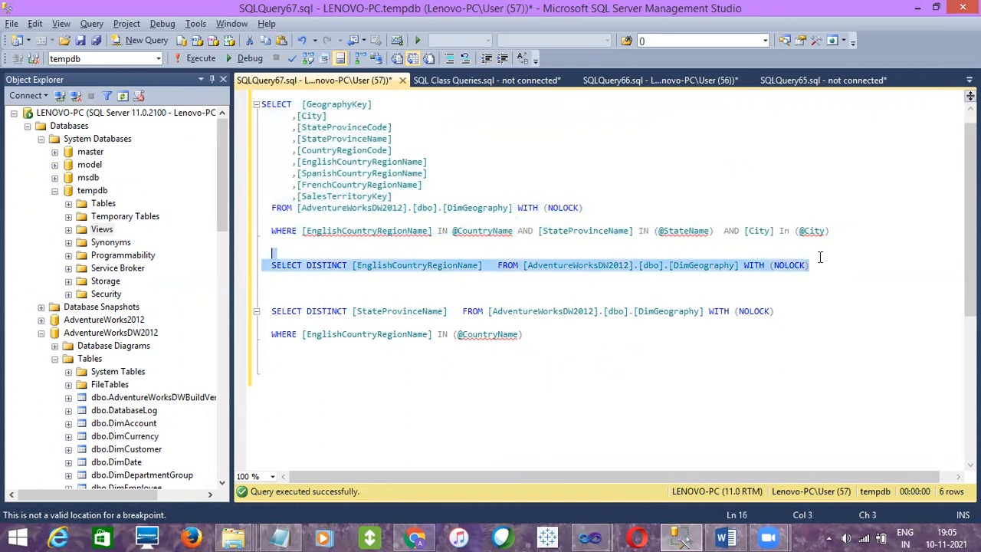
click(738, 328)
click(598, 369)
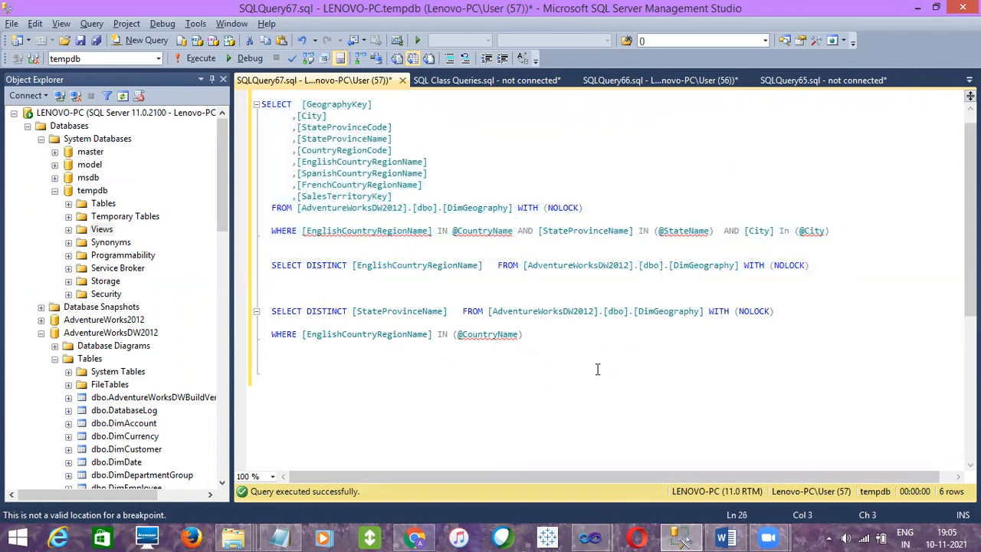
key(ctrl+v)
Step: Replace [EnglishCountryRegionName] with [City] in the pasted SELECT DISTINCT query
double_click(306, 116)
key(ctrl+c)
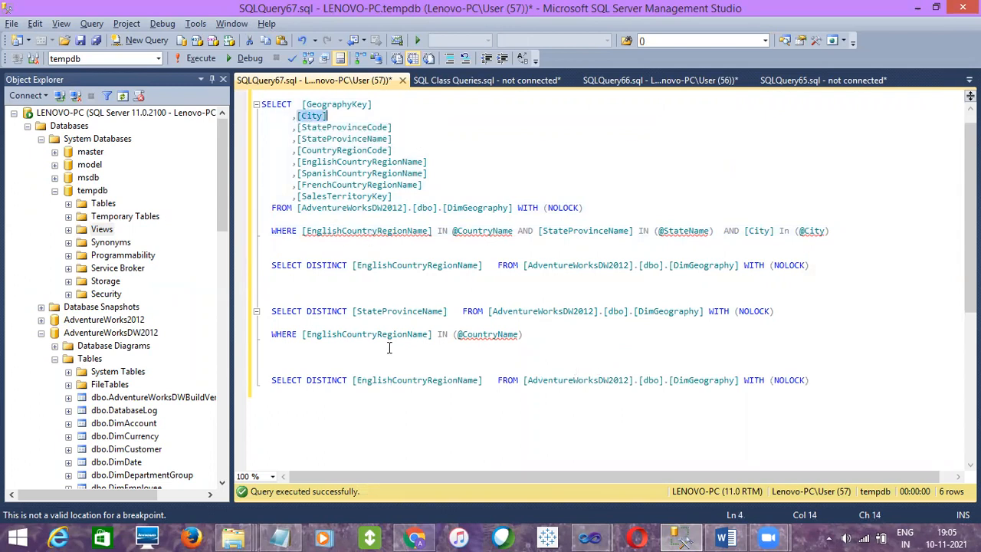
double_click(389, 382)
key(ctrl+v)
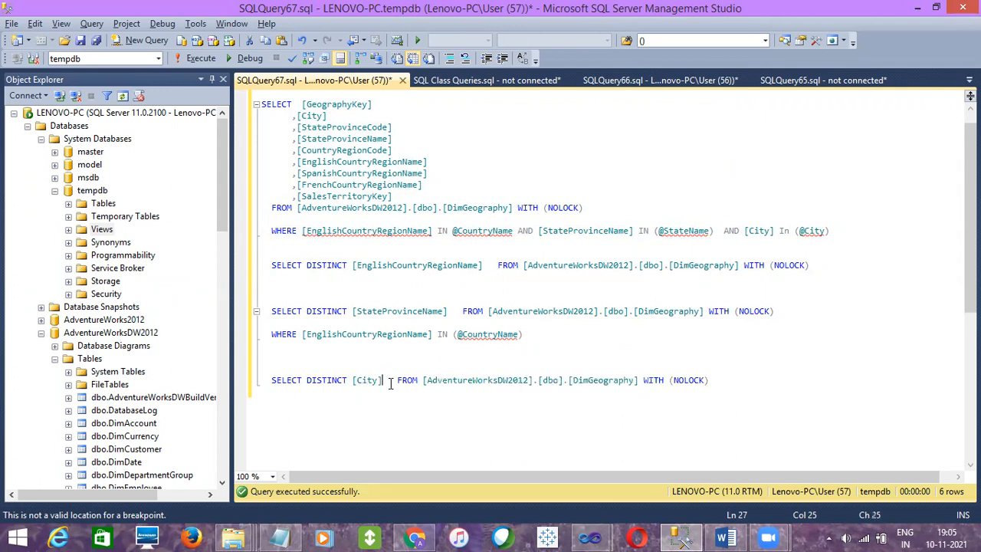
Step: Copy the distinct City query and execute it to check the cities it returns
drag(723, 376, 706, 365)
key(ctrl+c)
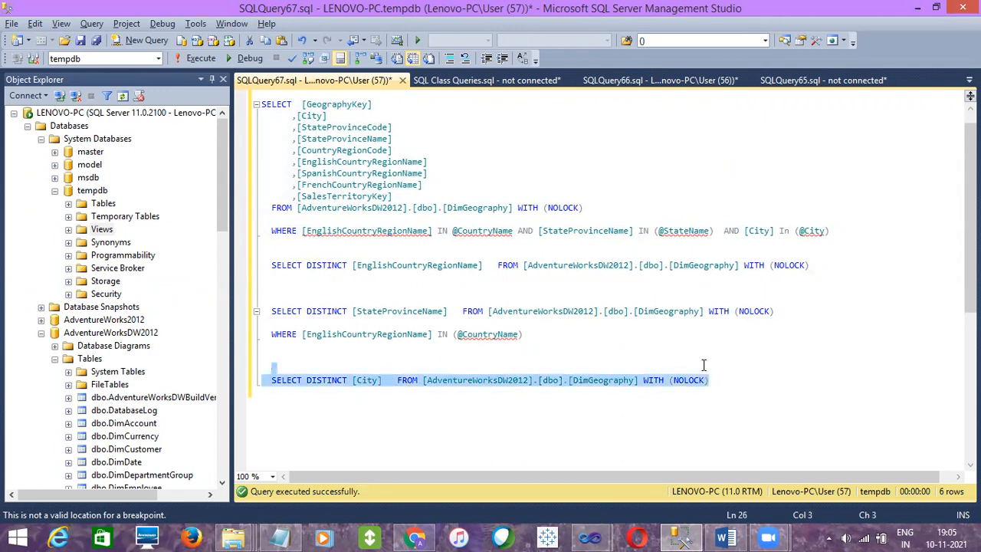
key(F5)
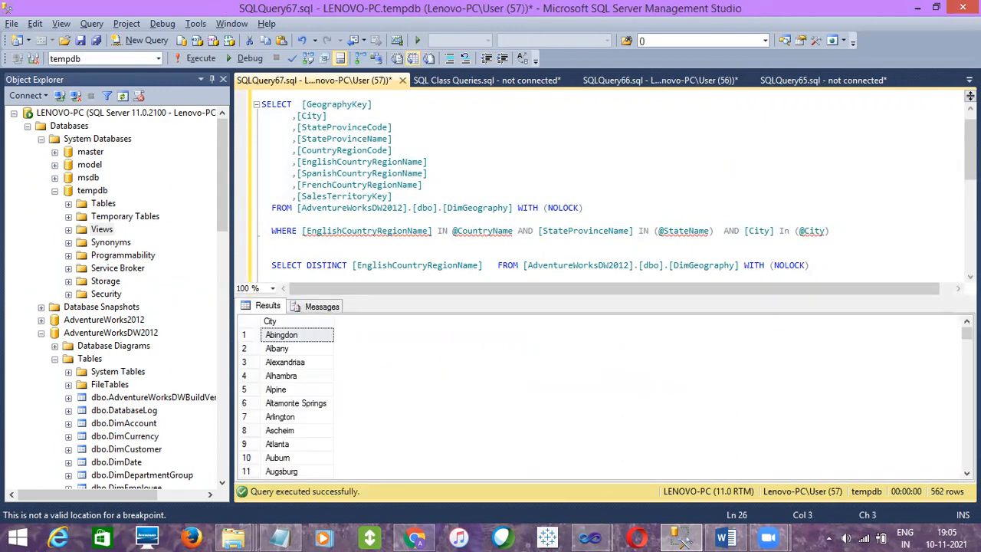
scroll(613, 184, down, 3)
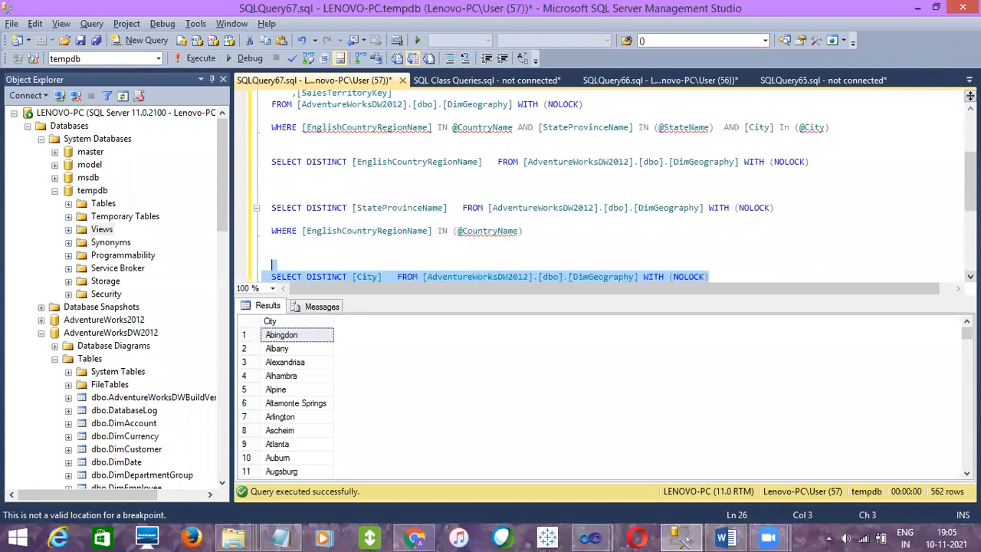
scroll(396, 165, down, 1)
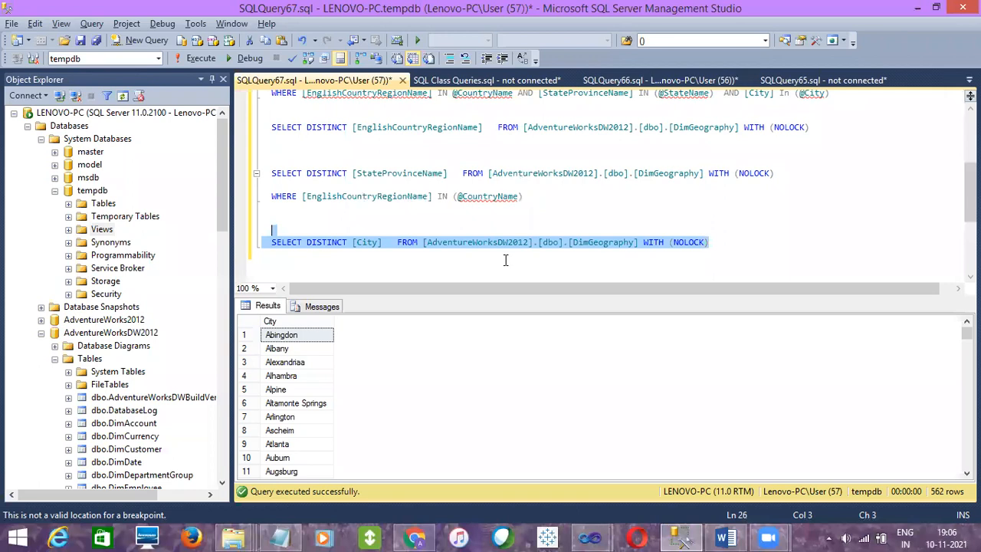
Step: In Visual Studio, add an embedded dataset that uses the ds_ADW data source and the copied distinct City query
click(590, 538)
click(626, 488)
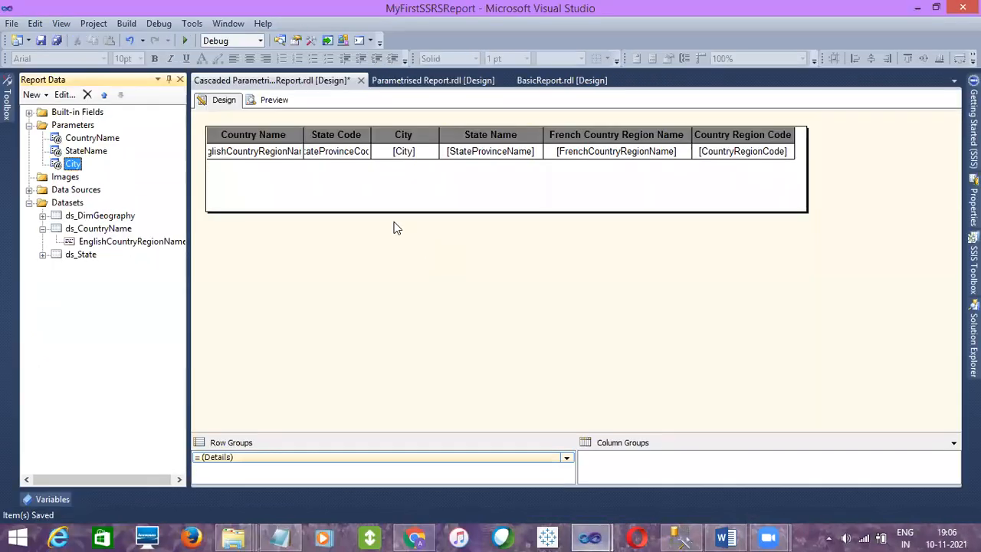
right_click(77, 203)
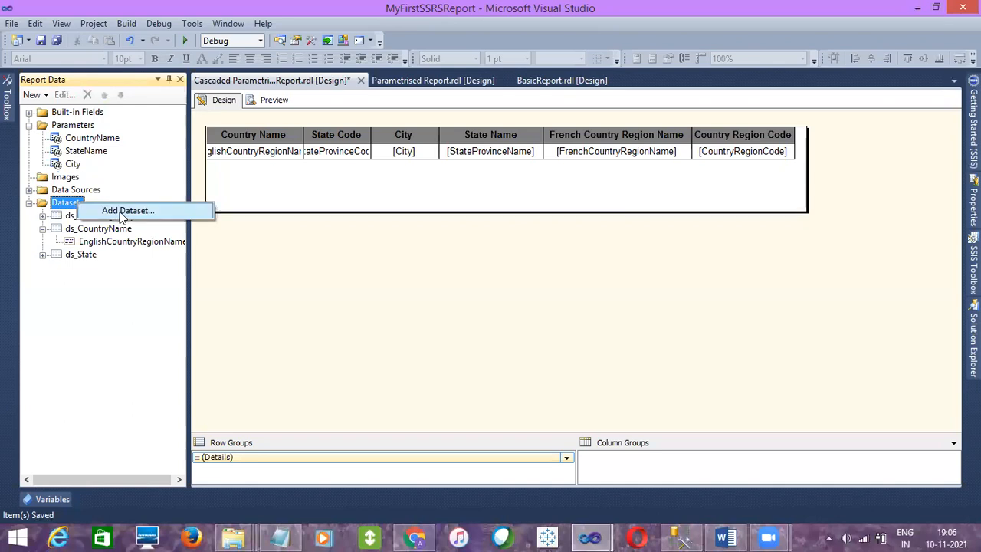
click(127, 210)
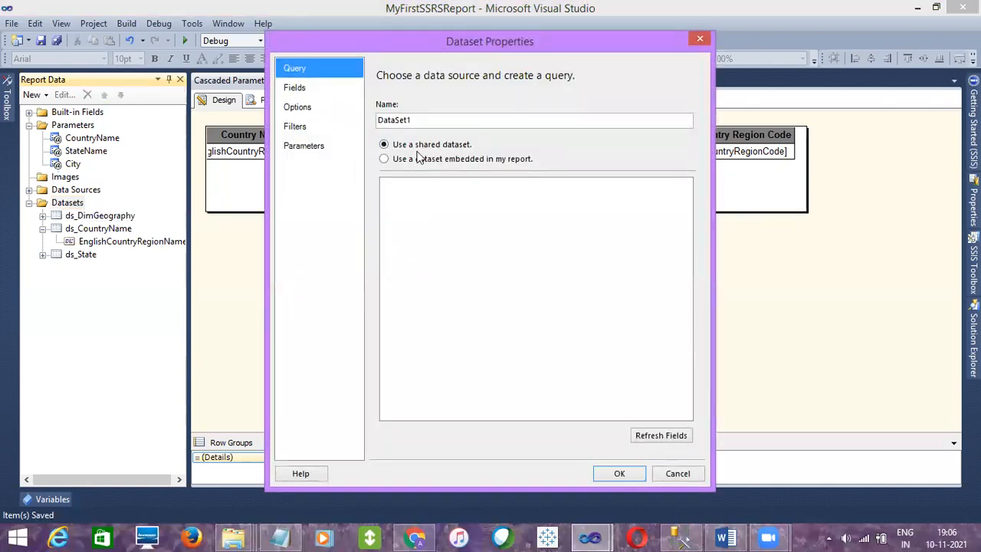
click(421, 159)
click(432, 200)
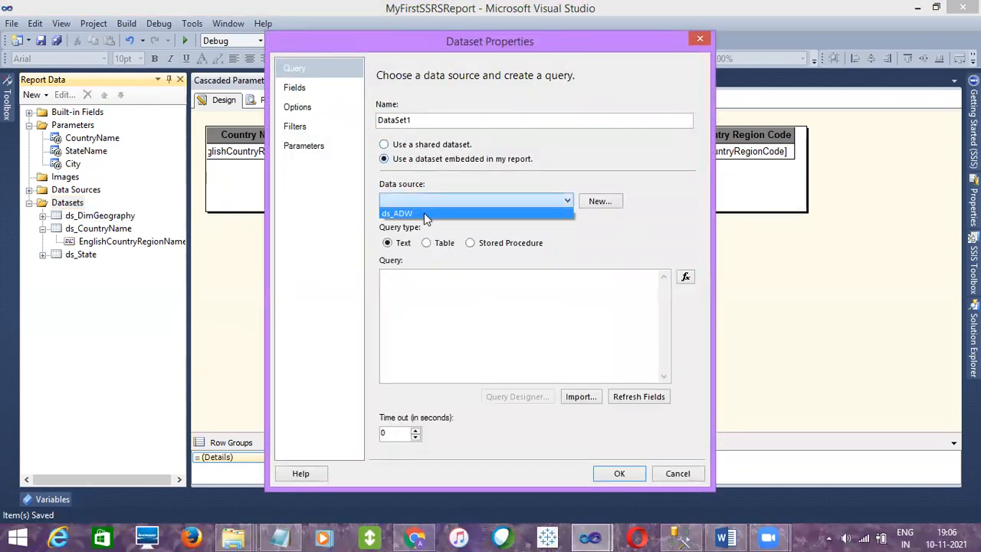
click(429, 213)
click(431, 279)
key(ctrl+v)
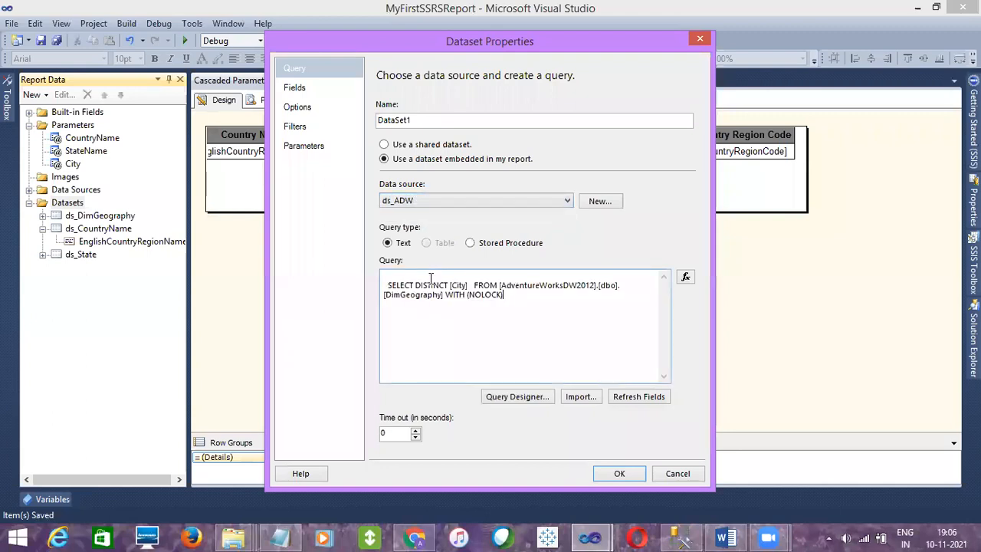
Step: Name the new dataset ds_City, check its field list, and create it
click(492, 120)
double_click(491, 120)
text(ds_City)
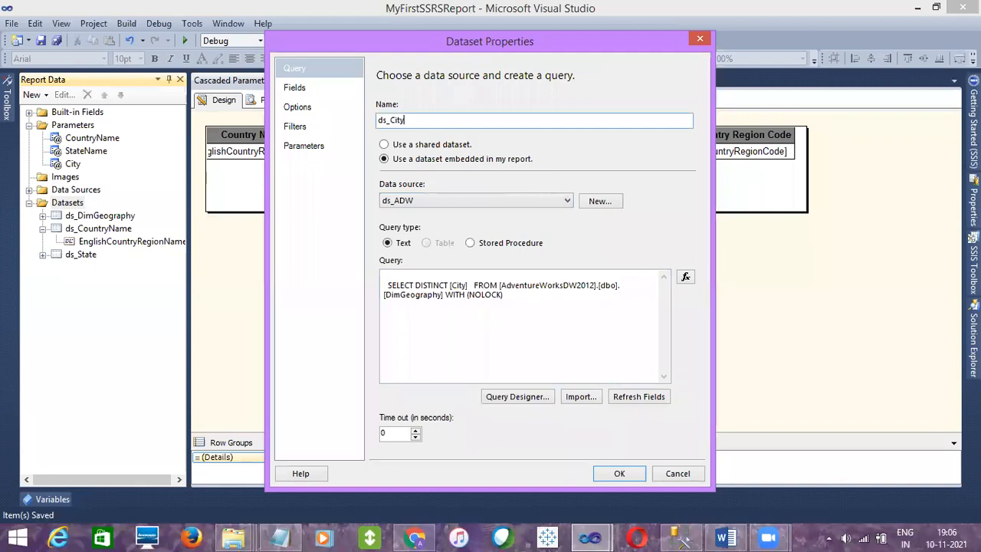
click(293, 88)
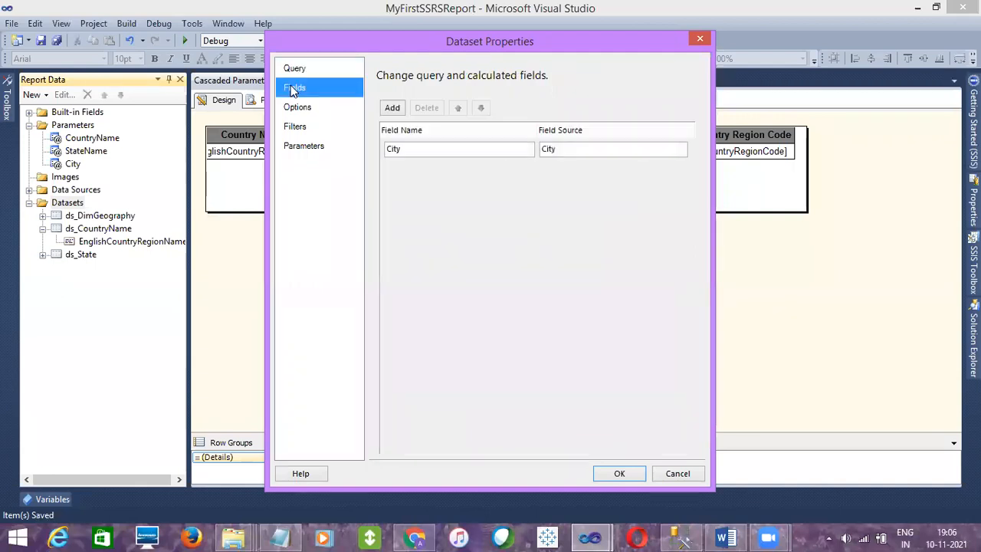
click(295, 68)
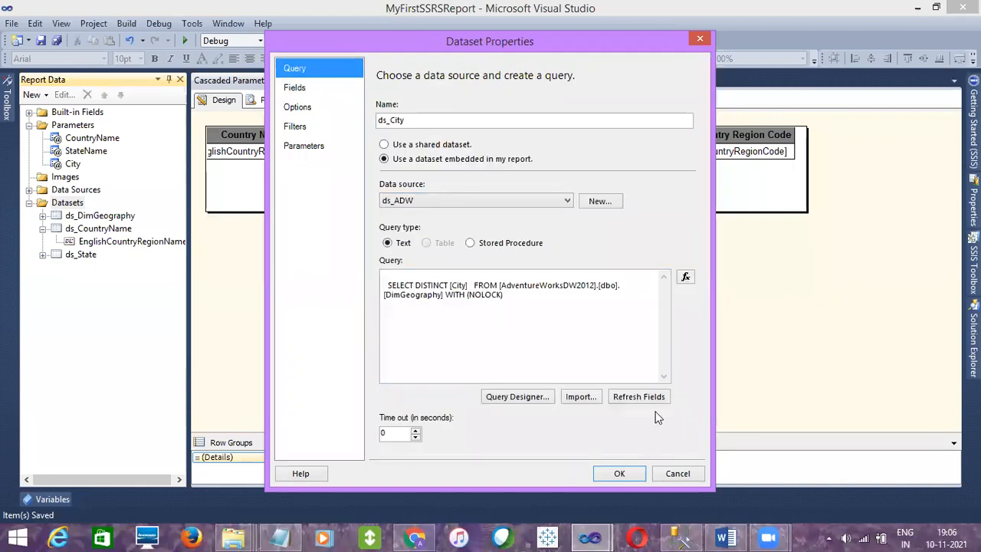
click(624, 473)
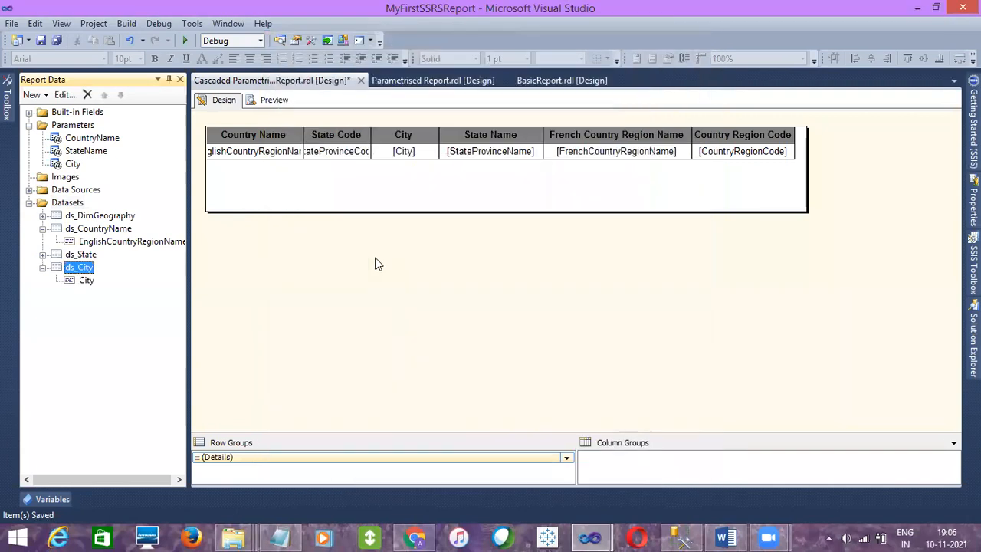
Step: Set the City parameter's available values to come from the ds_City dataset, with City as both value and label field
double_click(76, 164)
click(330, 146)
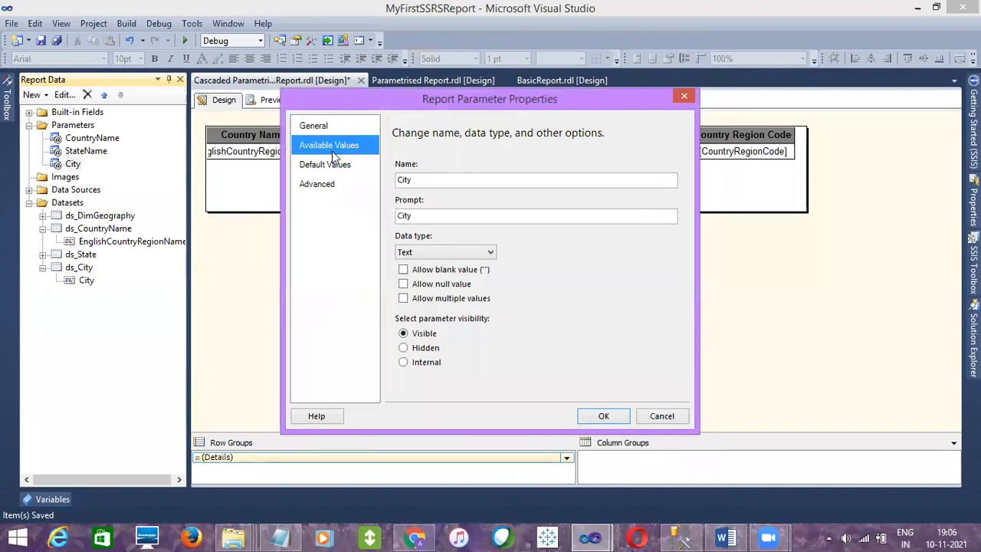
click(453, 208)
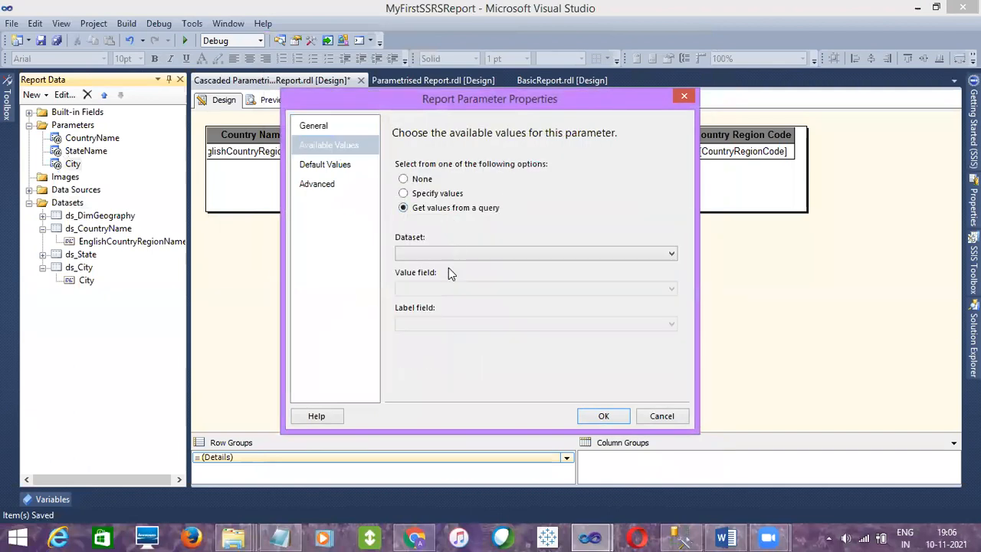
click(450, 254)
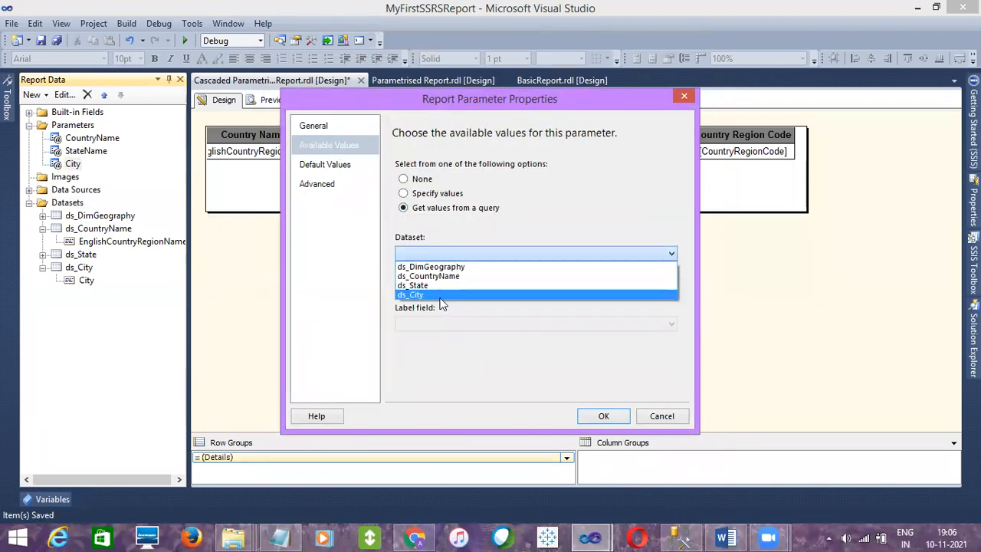
click(441, 296)
click(437, 289)
click(434, 303)
click(433, 325)
click(427, 338)
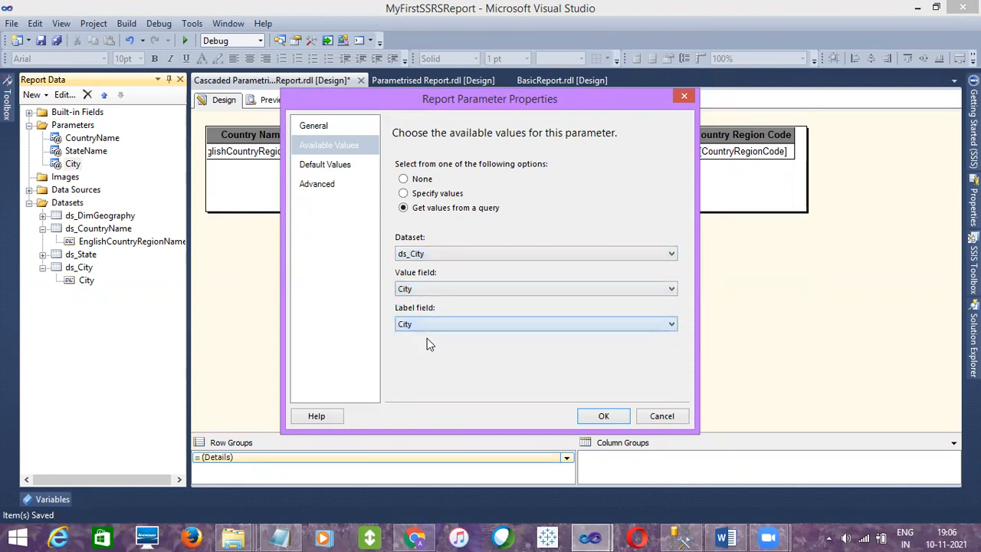
Step: Set the City parameter's default values to the City field of a ds_City query, apply the properties and save the report
click(318, 166)
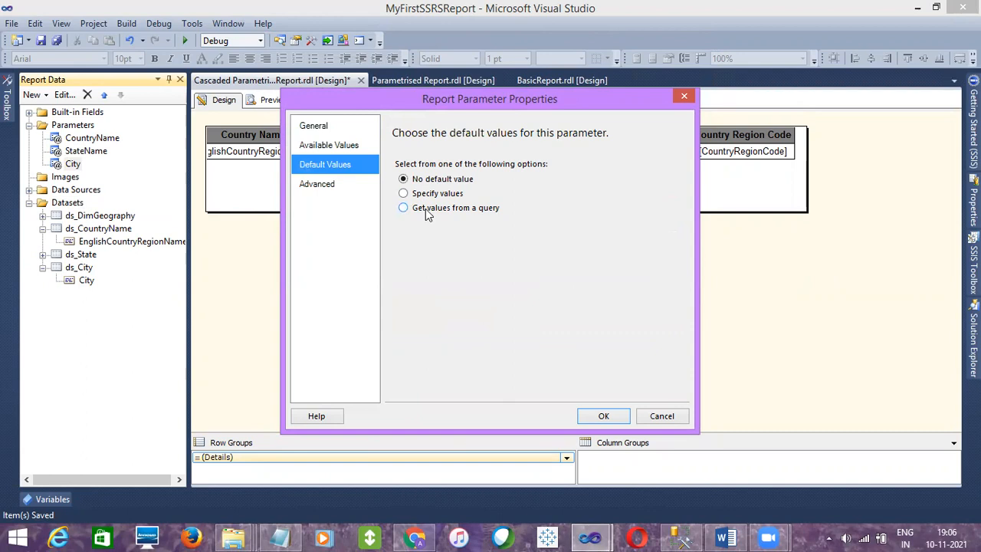
click(427, 210)
click(429, 253)
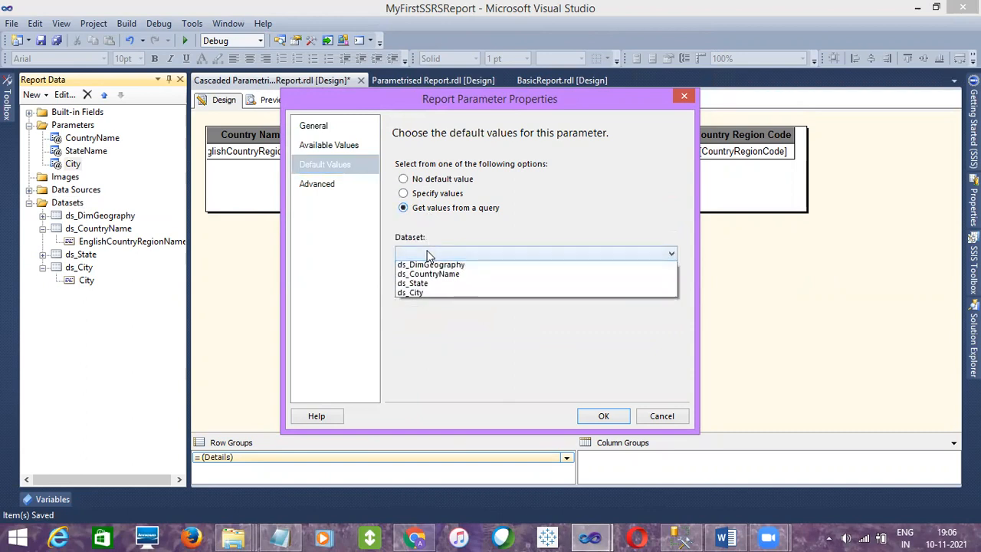
click(423, 294)
click(423, 289)
click(424, 302)
click(603, 418)
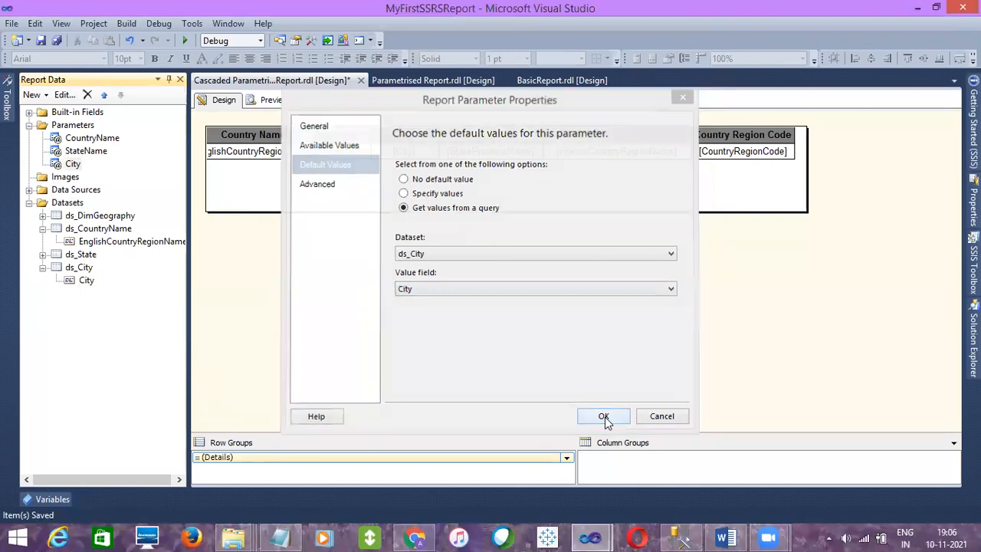
click(41, 40)
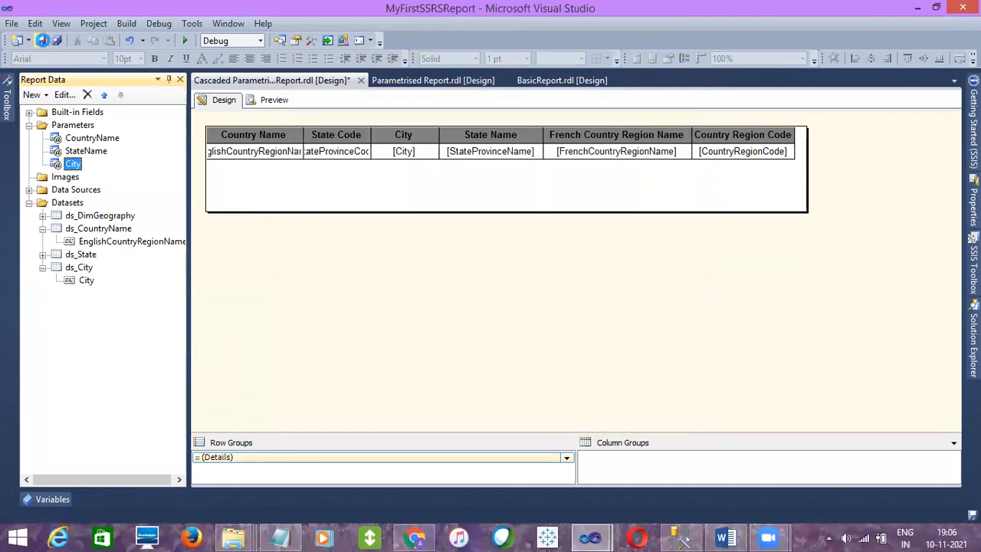
Step: Preview the report and restrict the Country Name selection to Australia
click(272, 99)
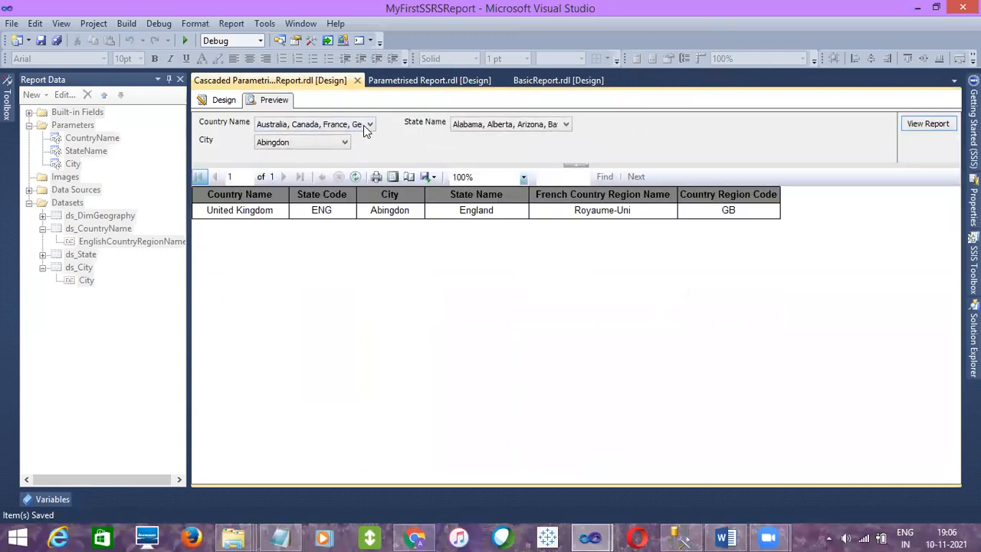
click(369, 124)
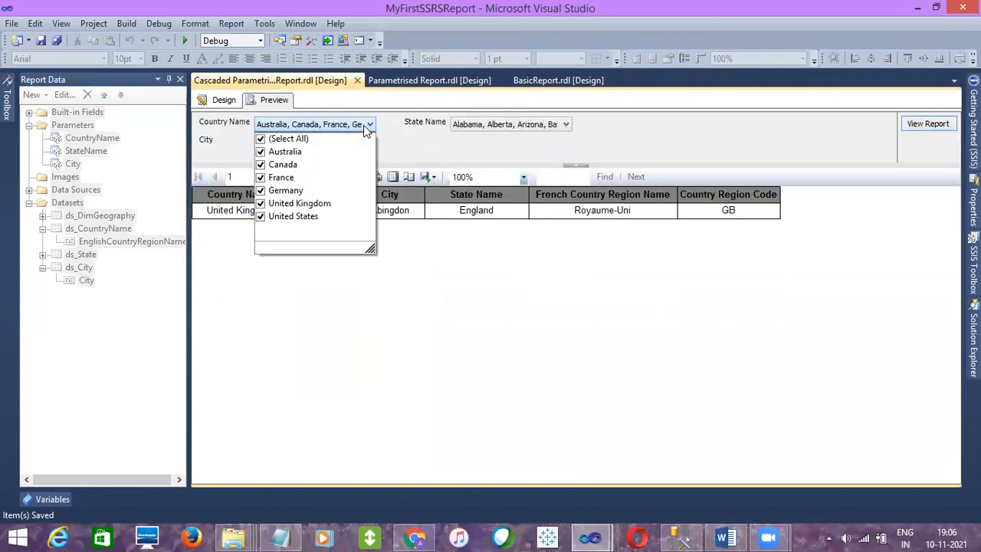
click(262, 140)
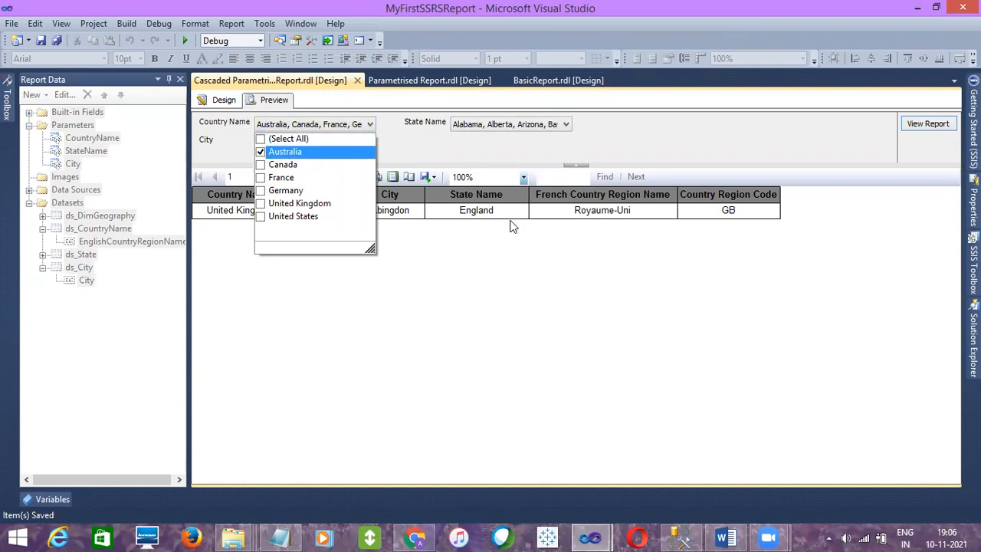
click(526, 262)
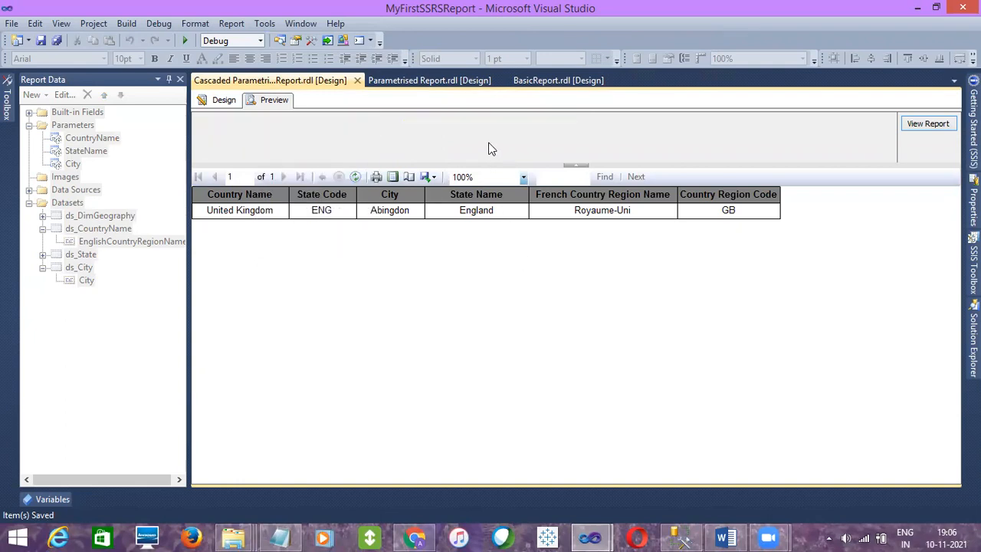
Step: Examine the State Name and City choices offered for Australia, looking through the whole city list
click(491, 124)
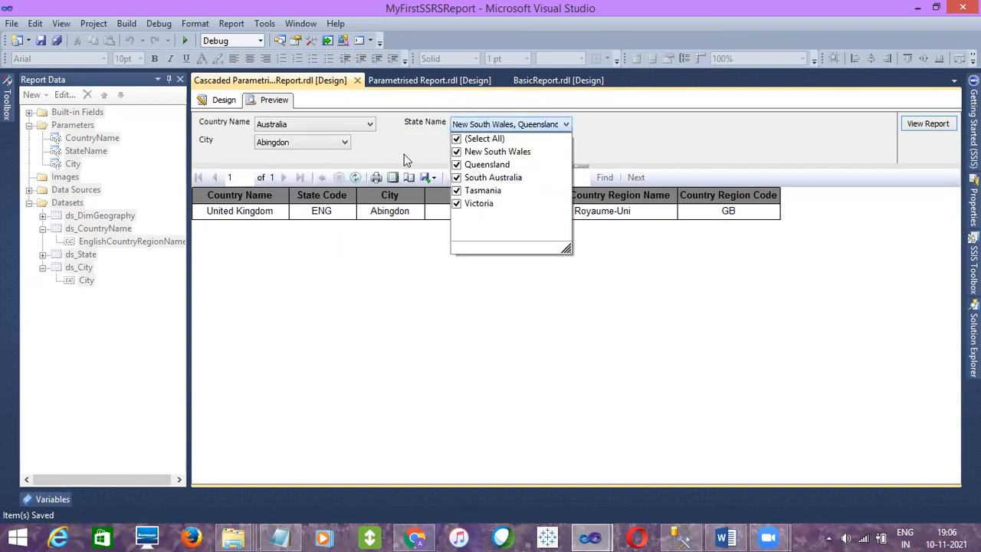
click(386, 151)
click(344, 145)
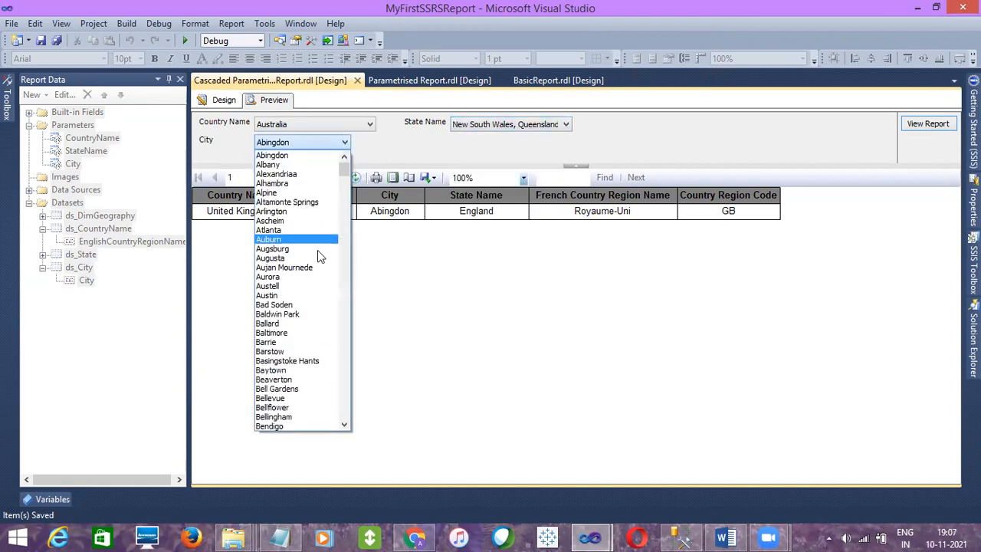
drag(346, 169, 344, 421)
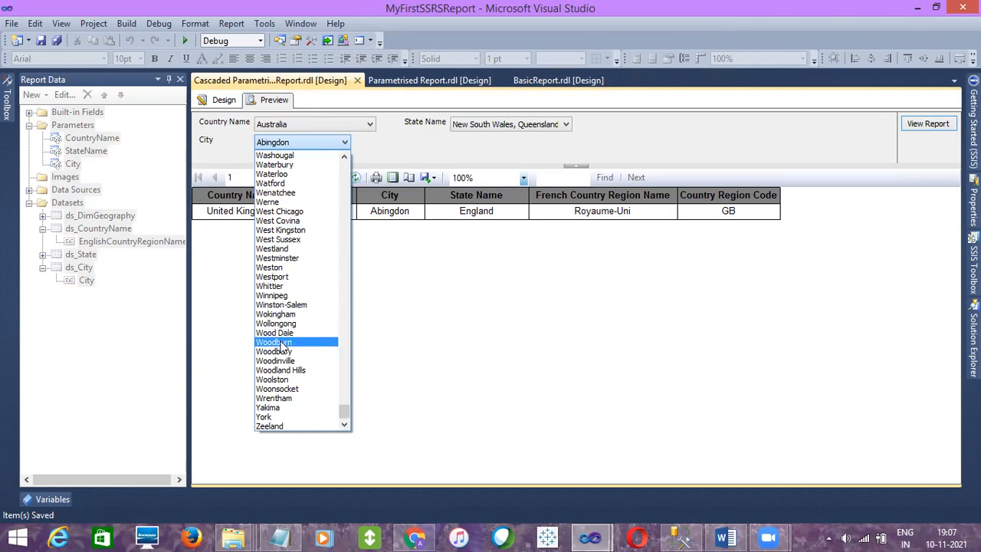
drag(345, 414, 345, 280)
click(432, 295)
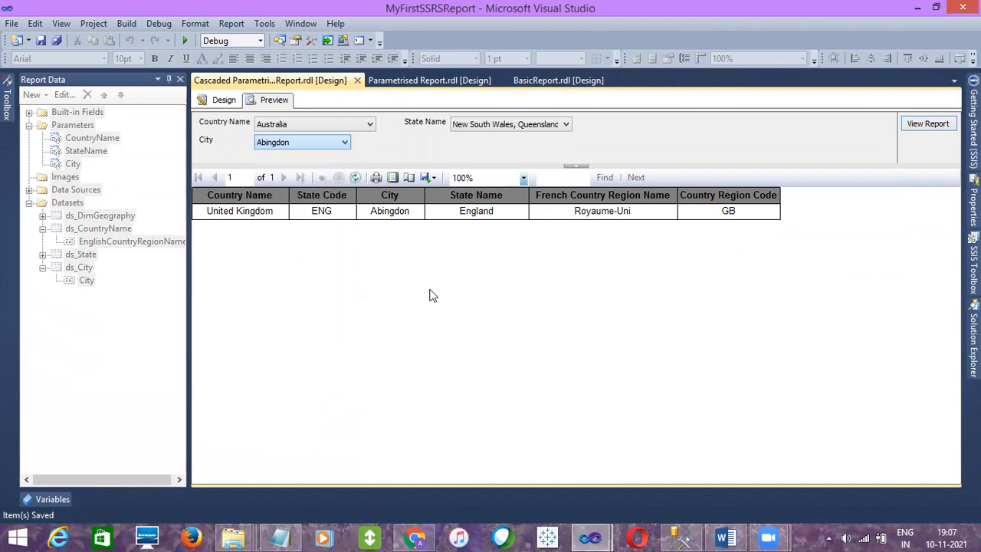
Step: Review the distinct City query in SQL Server Management Studio, then check the report preview in Visual Studio again
click(235, 102)
click(678, 536)
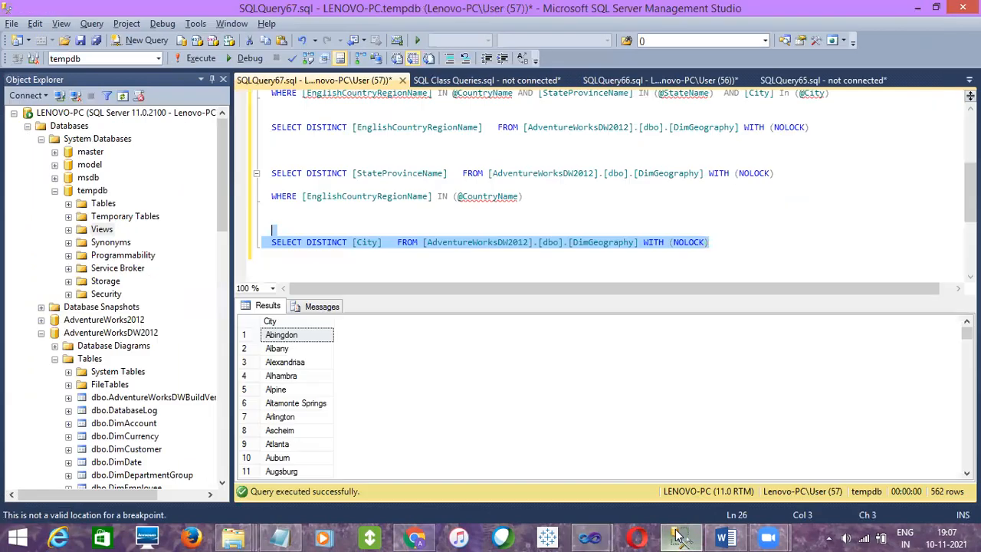
click(457, 244)
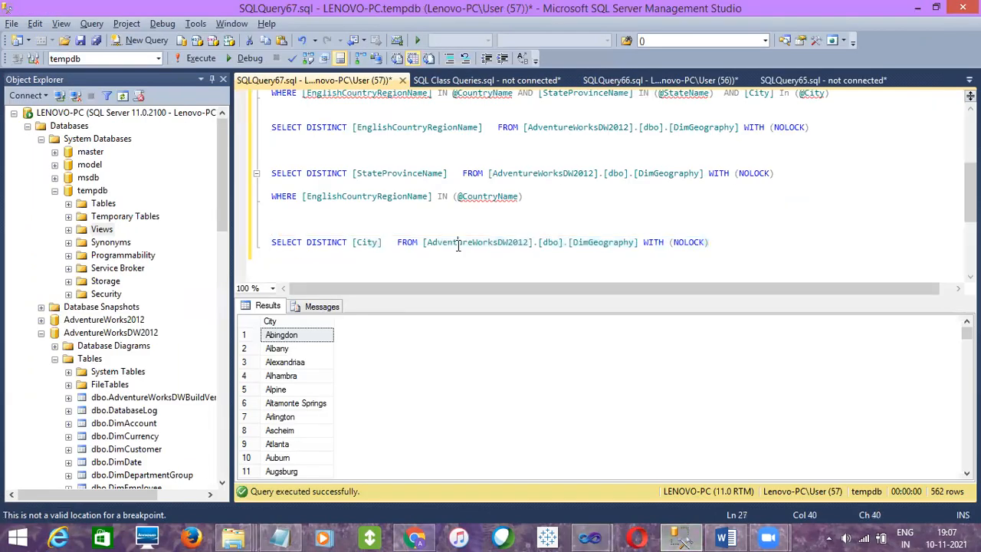
mouse_move(590, 537)
click(692, 418)
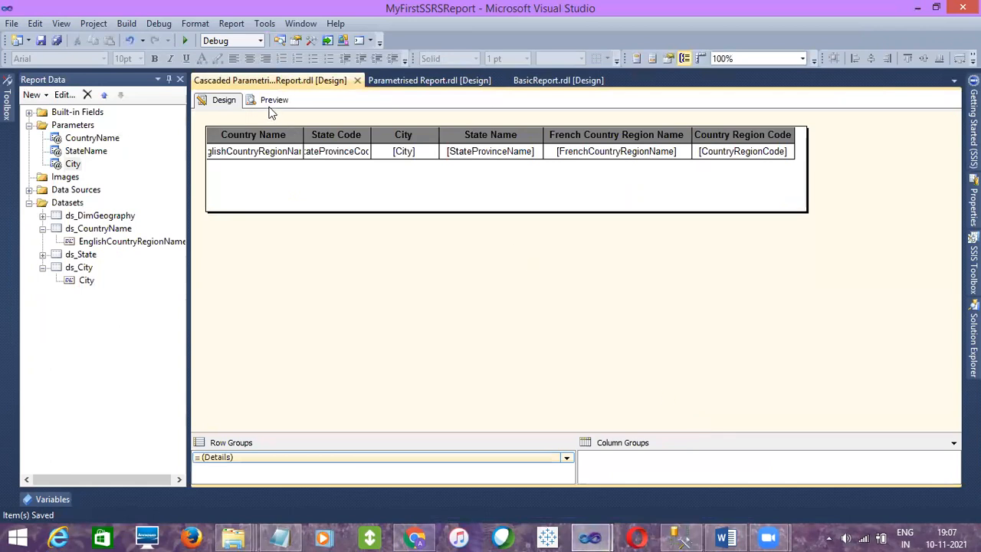
click(269, 109)
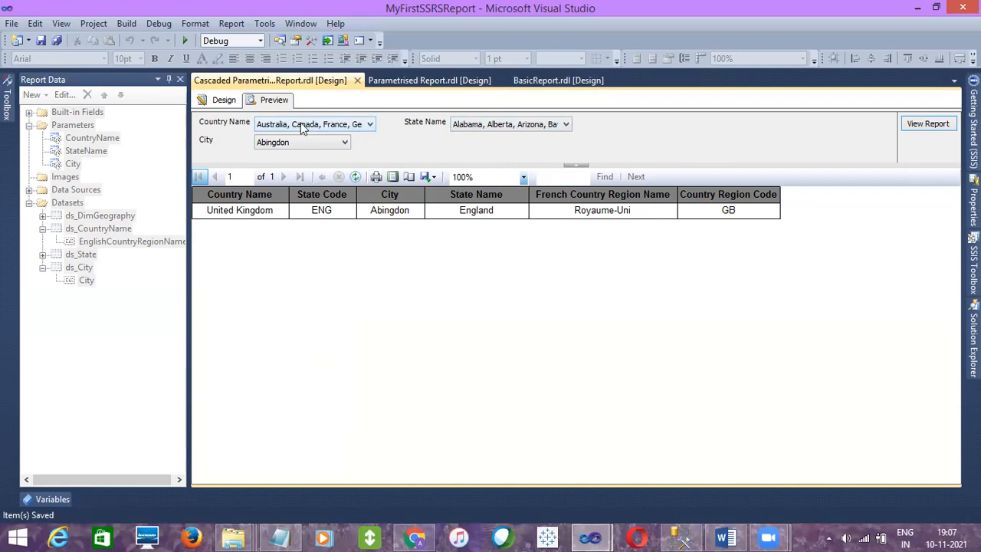
click(223, 100)
click(681, 538)
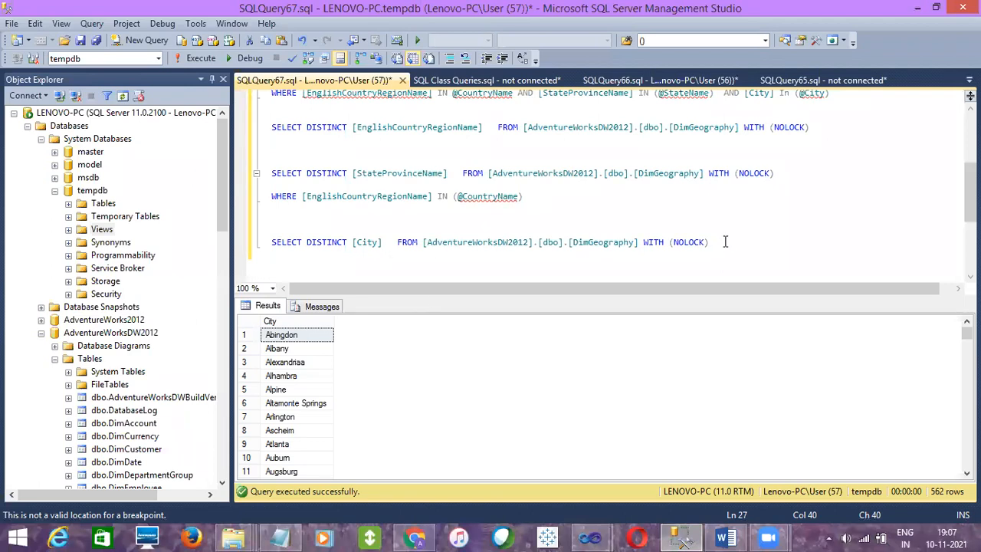
key(Return)
drag(530, 197, 268, 199)
key(ctrl+c)
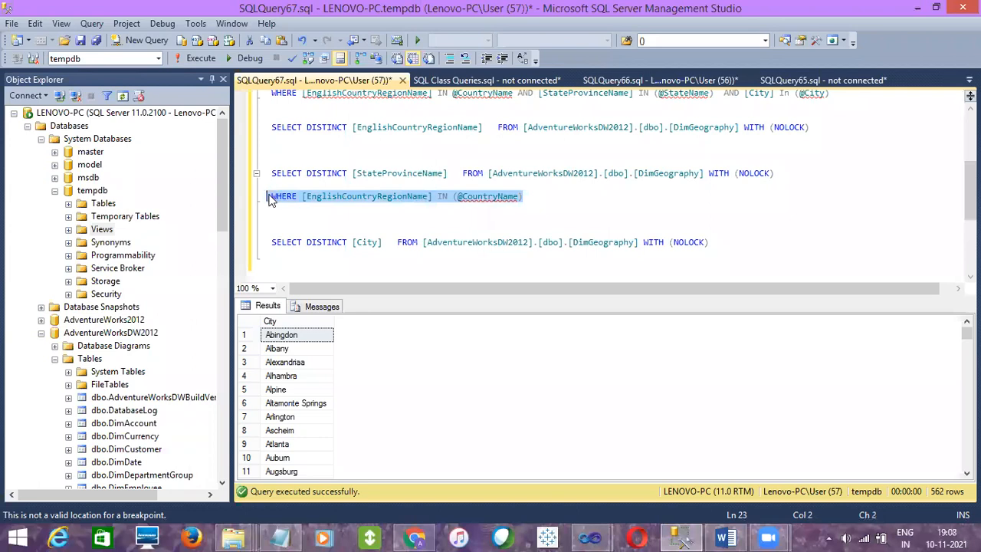
click(290, 266)
key(ctrl+v)
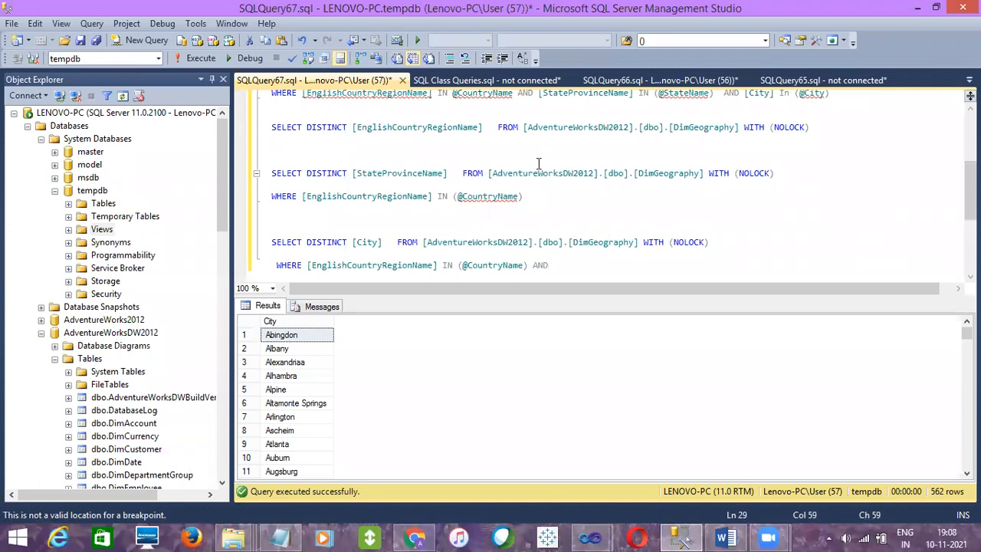
Step: Complete the City query's WHERE clause with the condition [StateProvinceName] IN (StateName)
double_click(420, 173)
key(ctrl+c)
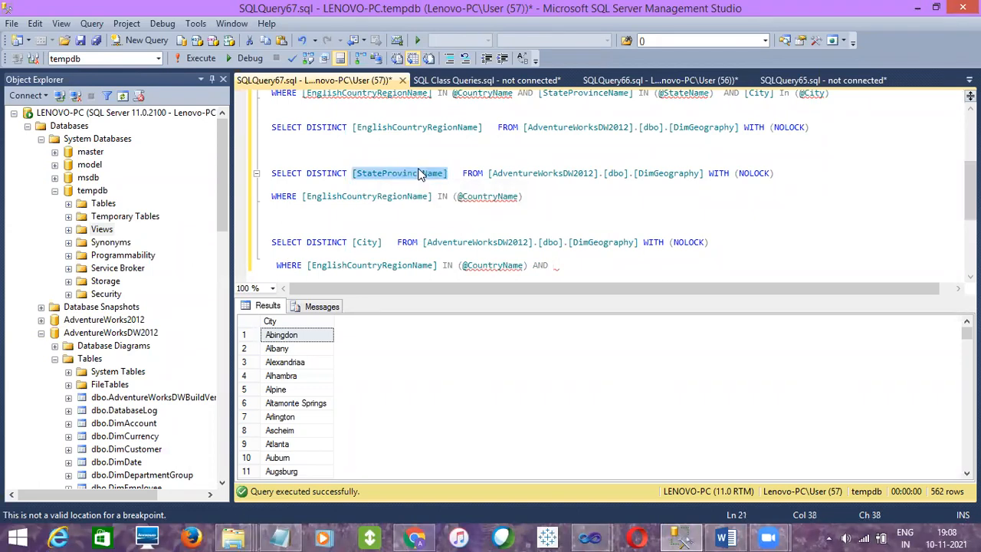
click(564, 266)
key(ctrl+v)
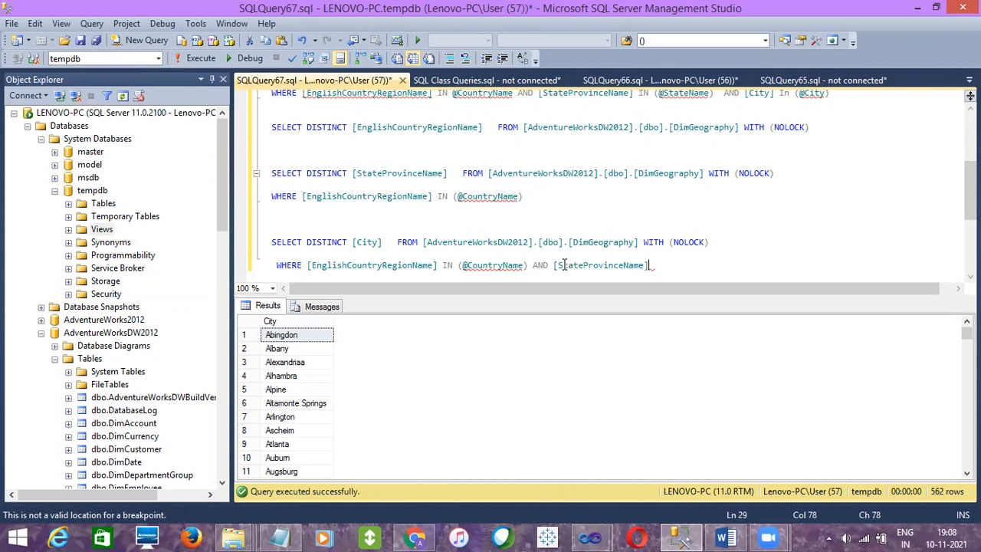
text(IN (Sat)
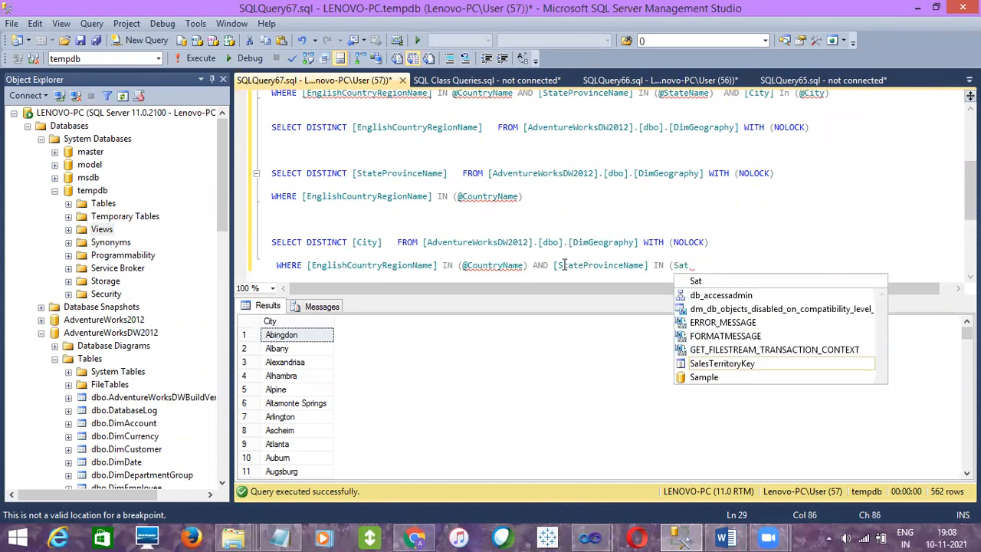
text(ate)
key(BackSpace)
key(BackSpace)
key(BackSpace)
key(BackSpace)
key(BackSpace)
text(ta)
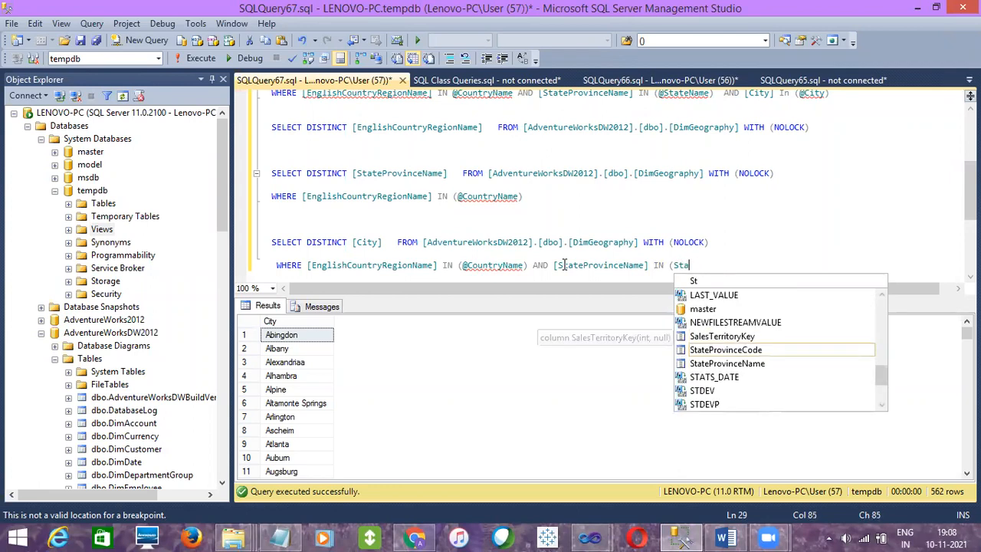
text(teName)
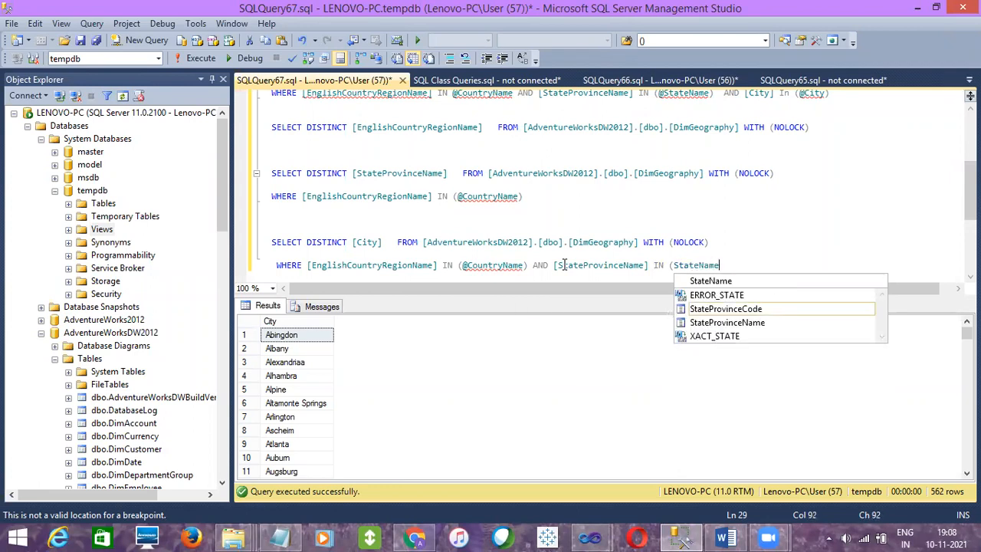
text())
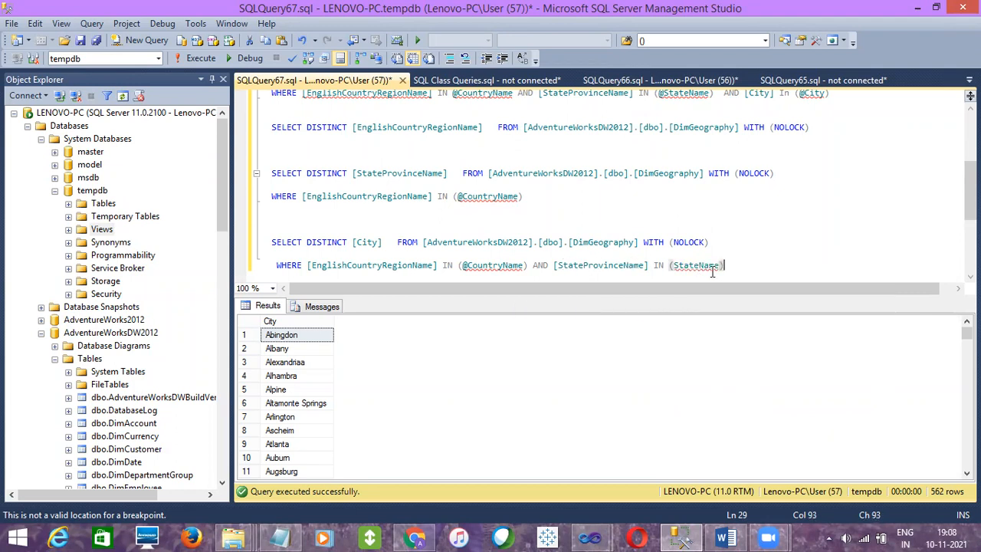
Step: Copy the filtered distinct City query and use it to replace the ds_City dataset's query in Visual Studio
drag(746, 265, 712, 230)
key(ctrl+c)
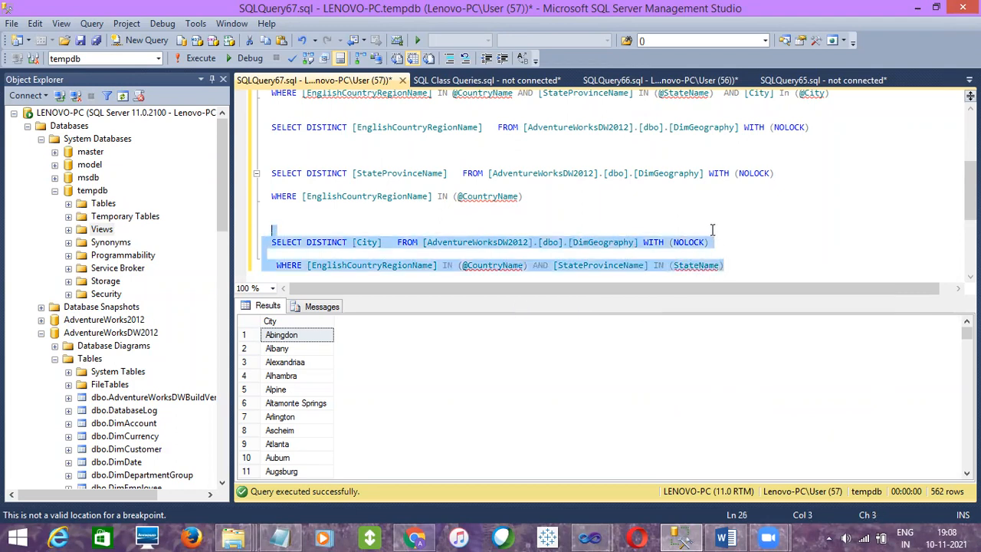
click(590, 538)
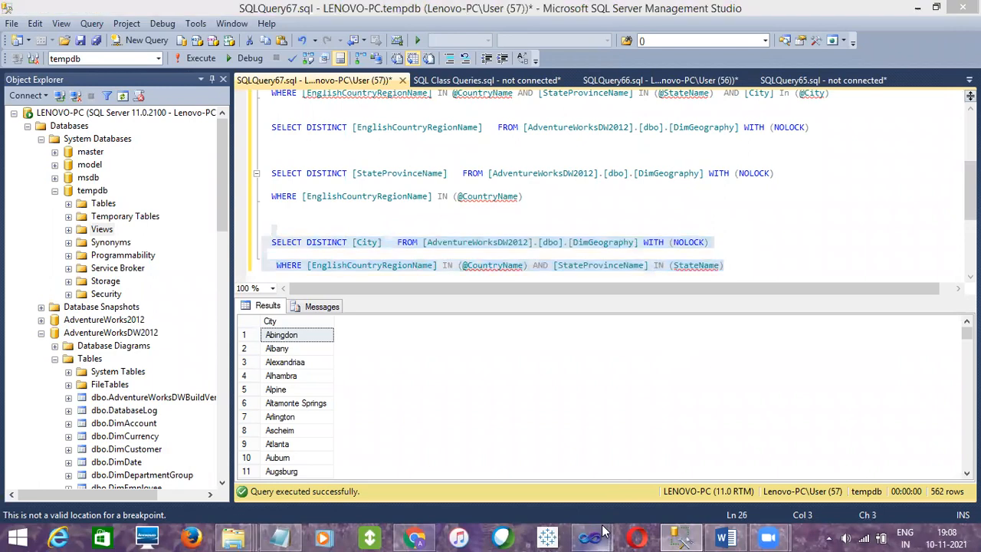
click(642, 482)
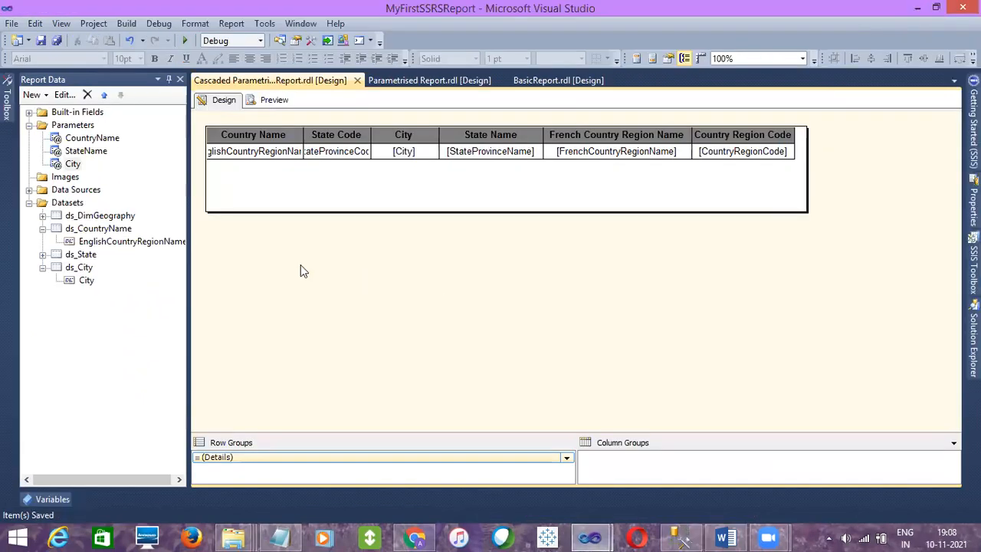
double_click(79, 267)
click(467, 285)
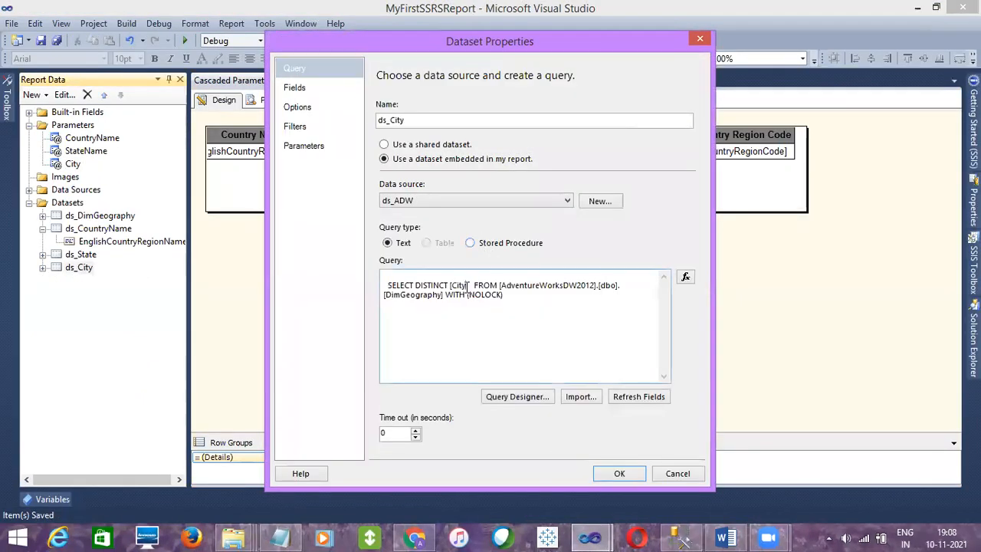
key(ctrl+a)
key(ctrl+v)
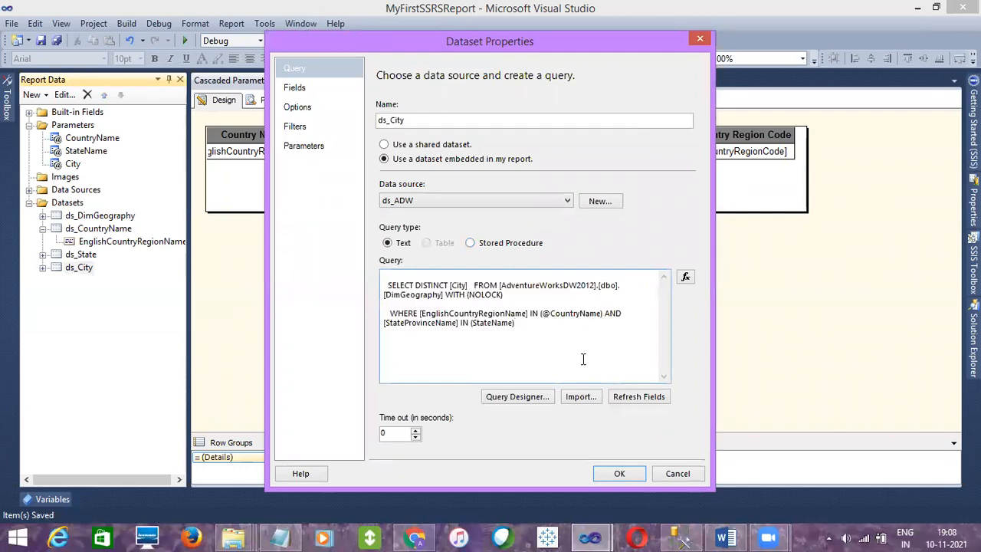
click(622, 404)
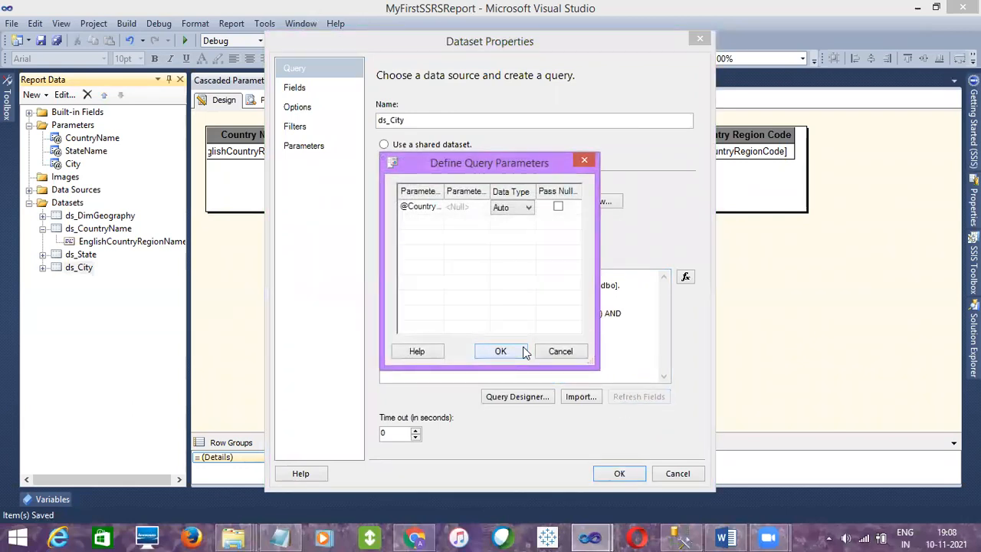
click(560, 352)
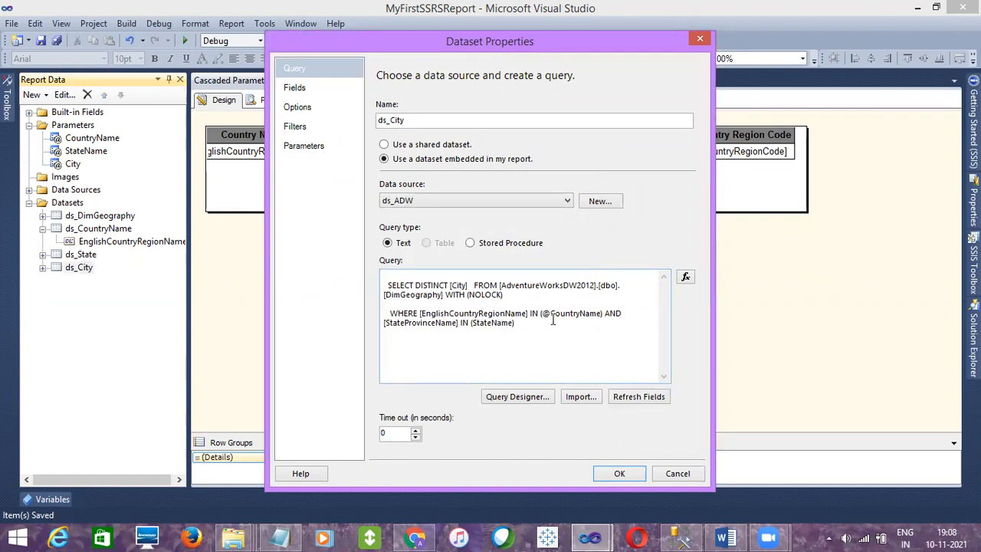
click(472, 323)
text(@)
click(617, 398)
click(620, 474)
Step: Preview the report and restrict Country Name to Australia only
click(274, 106)
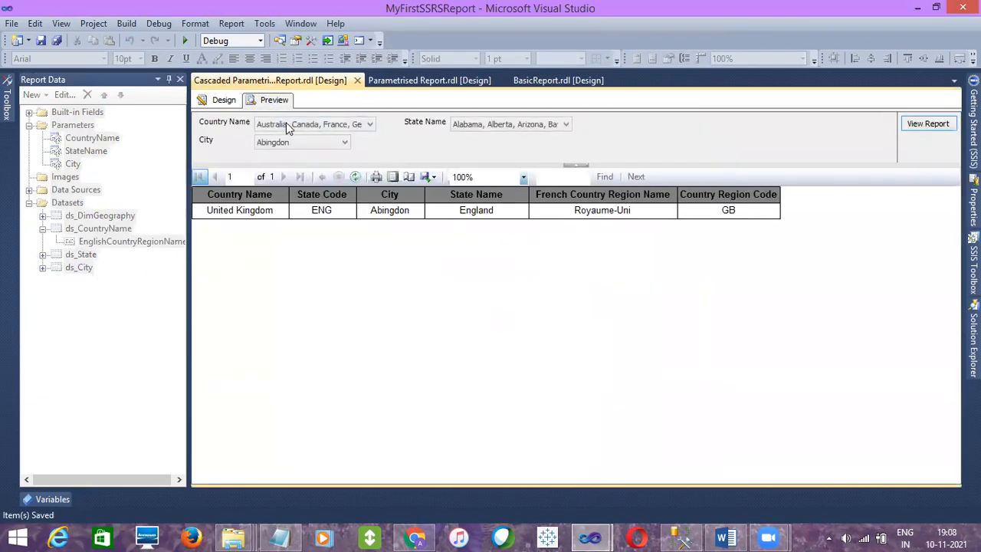
click(289, 126)
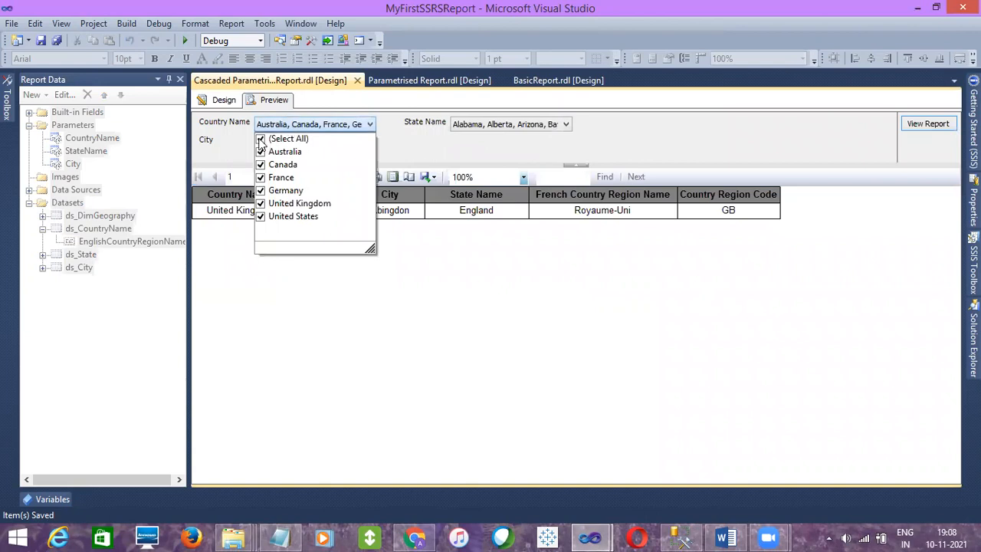
click(260, 138)
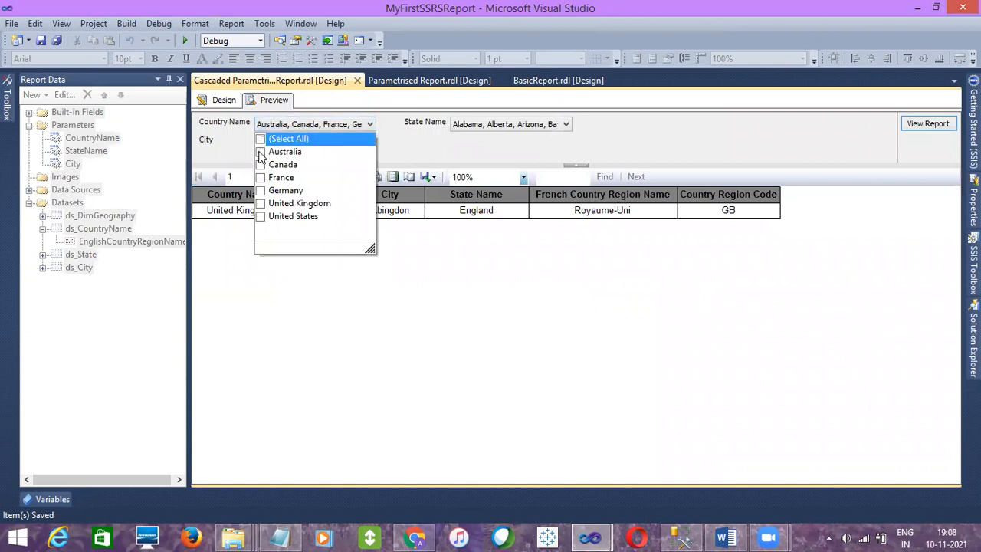
click(434, 254)
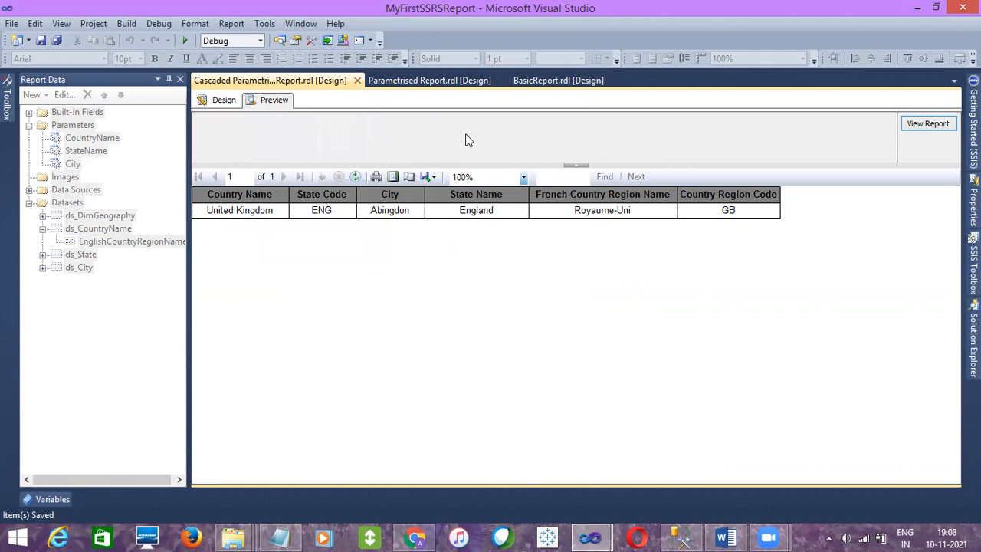
Step: Check which State Name and City choices the preview offers for Australia
click(473, 128)
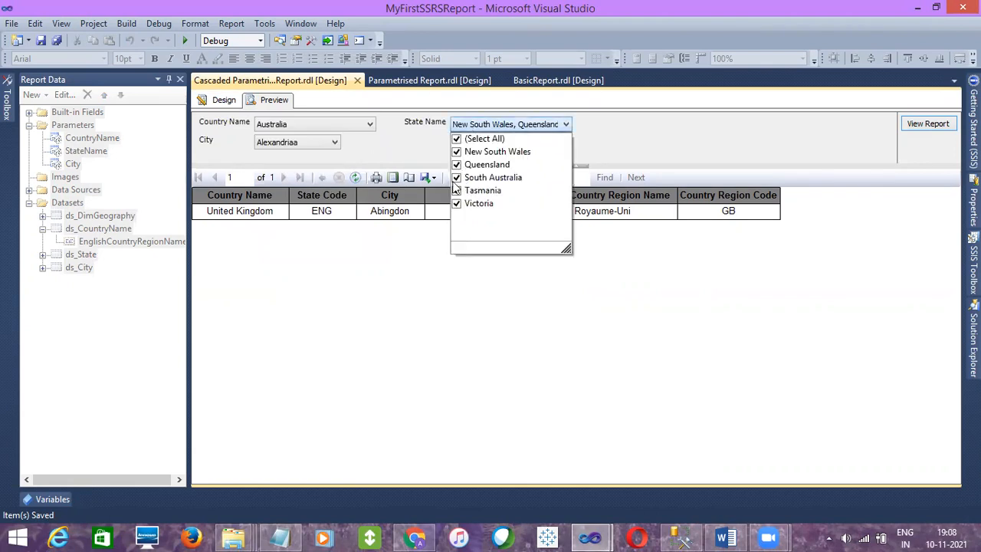
click(388, 158)
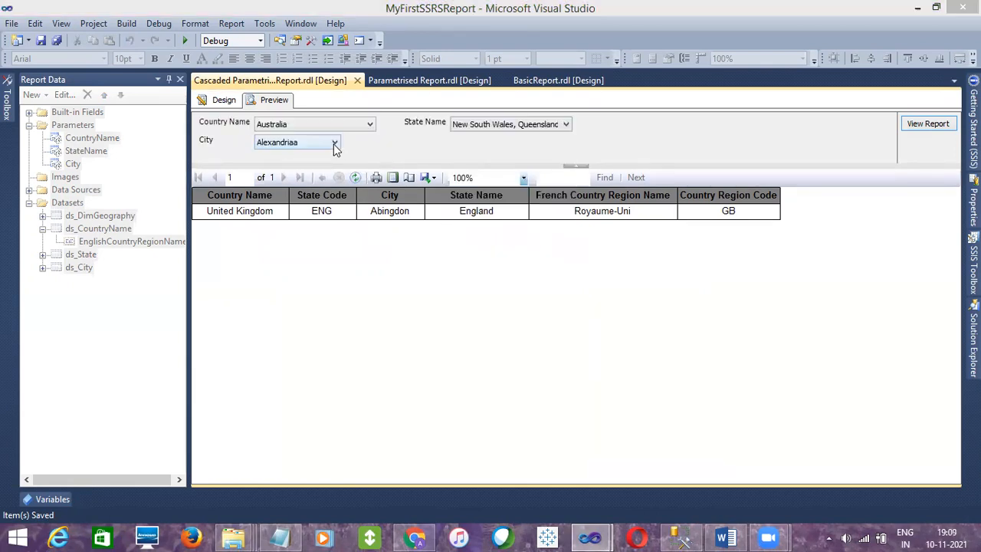
click(334, 142)
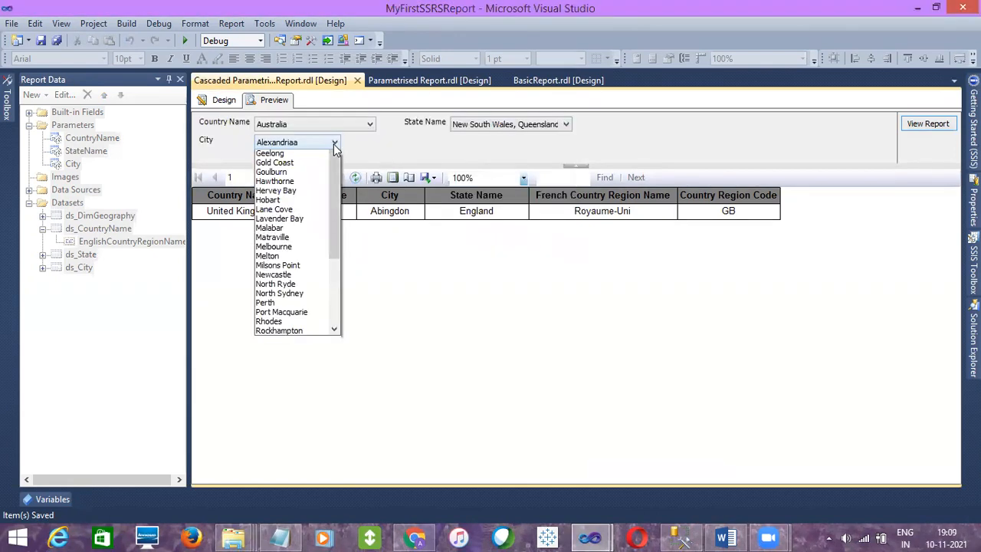
click(342, 214)
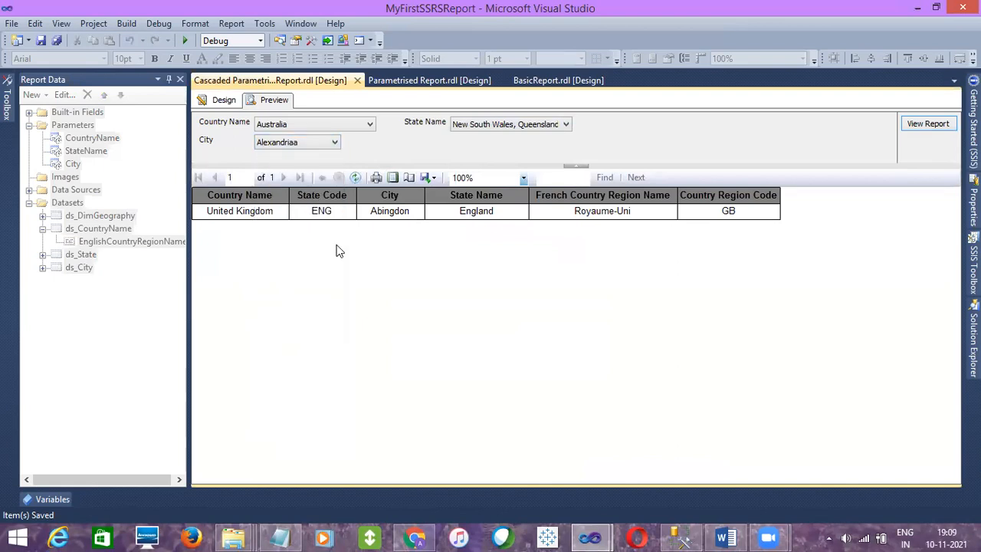
click(335, 143)
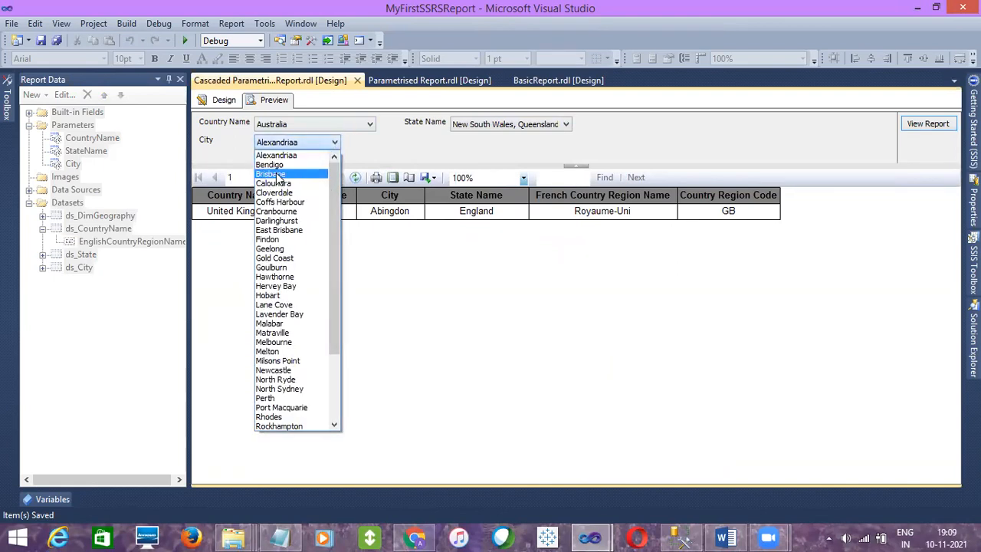
click(472, 125)
Step: Clear all State Name choices and select only Queensland
click(472, 125)
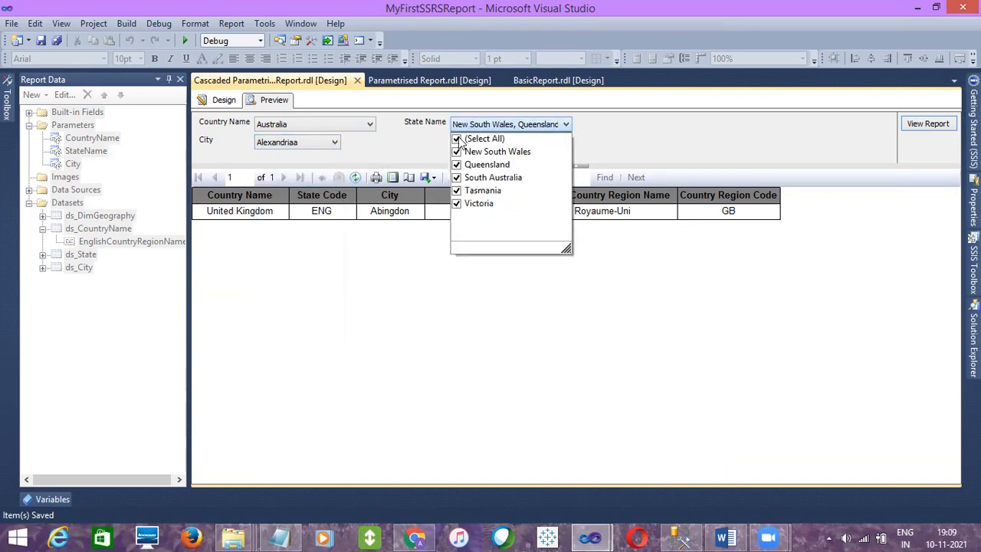
click(456, 140)
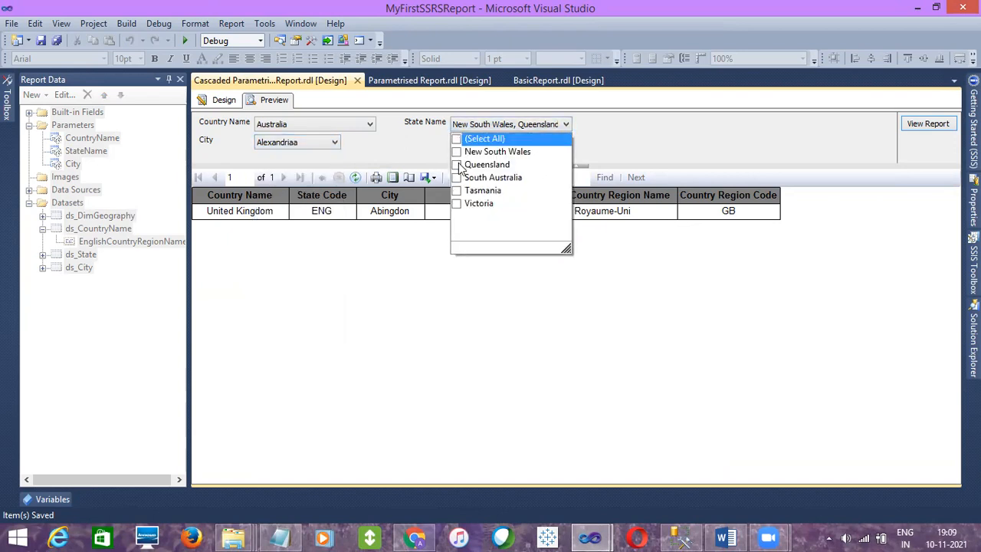
click(459, 165)
click(458, 165)
click(409, 149)
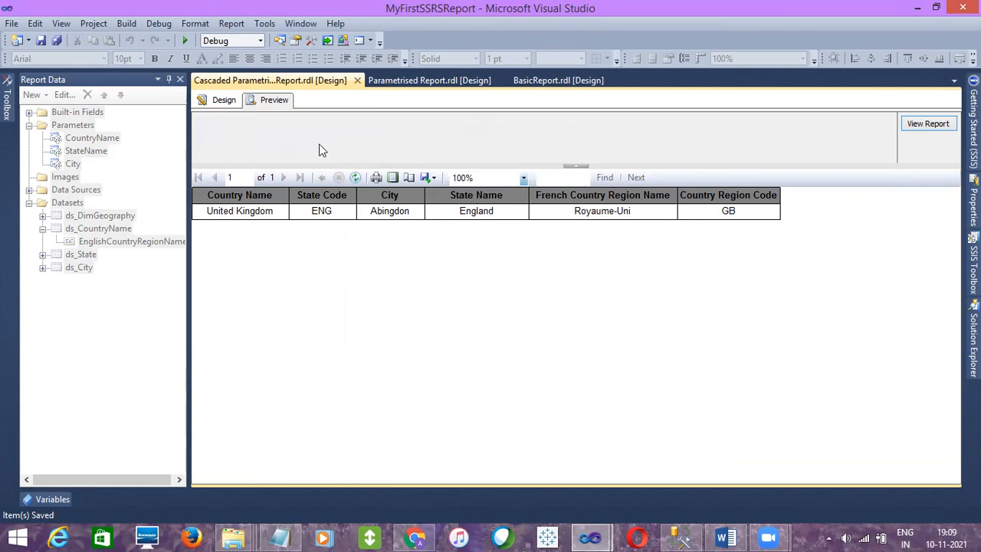
Step: Check the City choices for Queensland and run the report for Brisbane
click(318, 144)
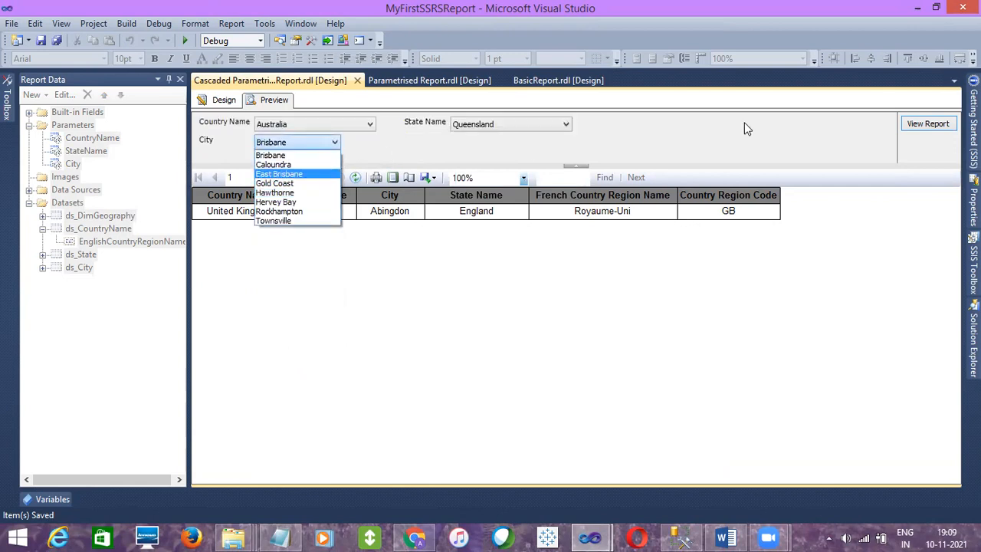
click(858, 126)
click(924, 125)
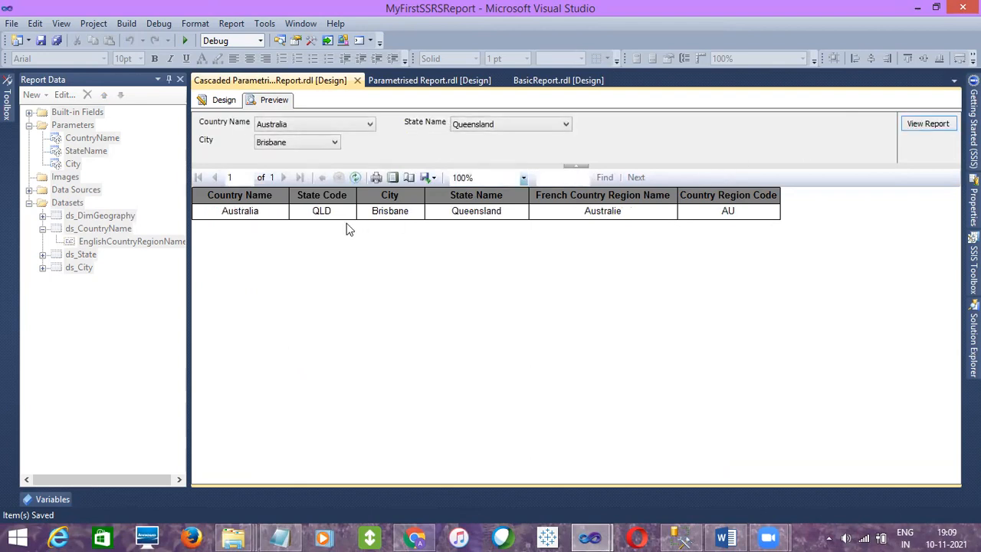
Step: Select all countries for Country Name and reload the dependent parameters
click(356, 126)
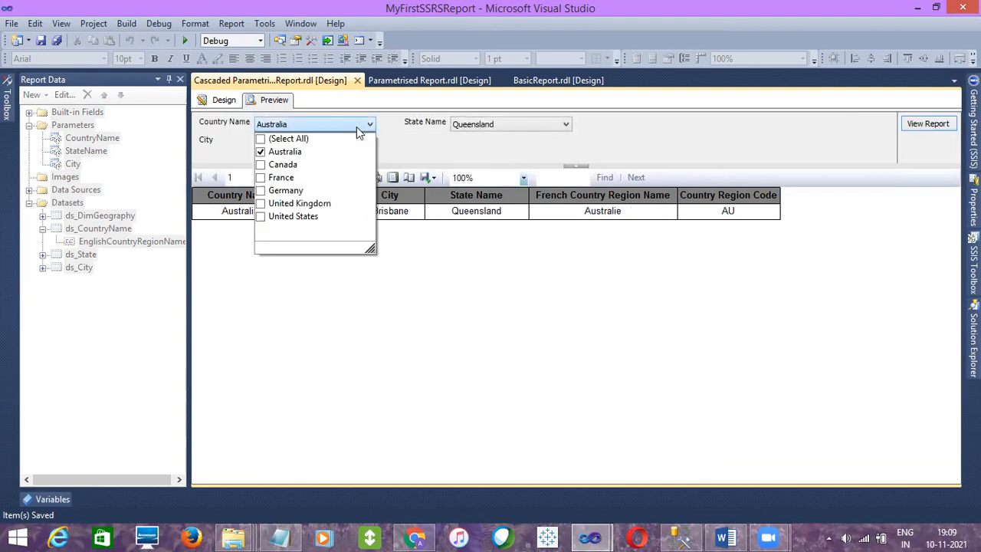
click(263, 140)
click(457, 161)
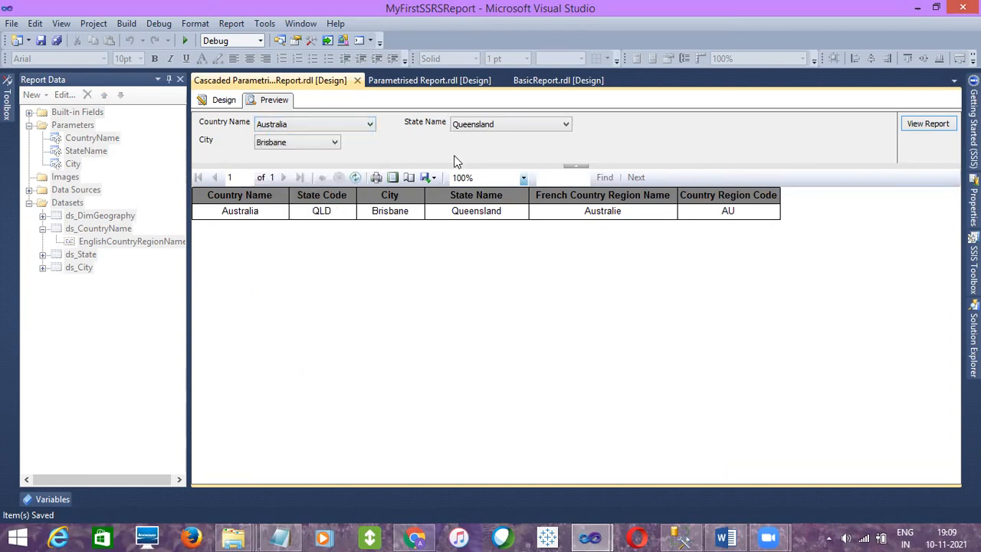
click(907, 126)
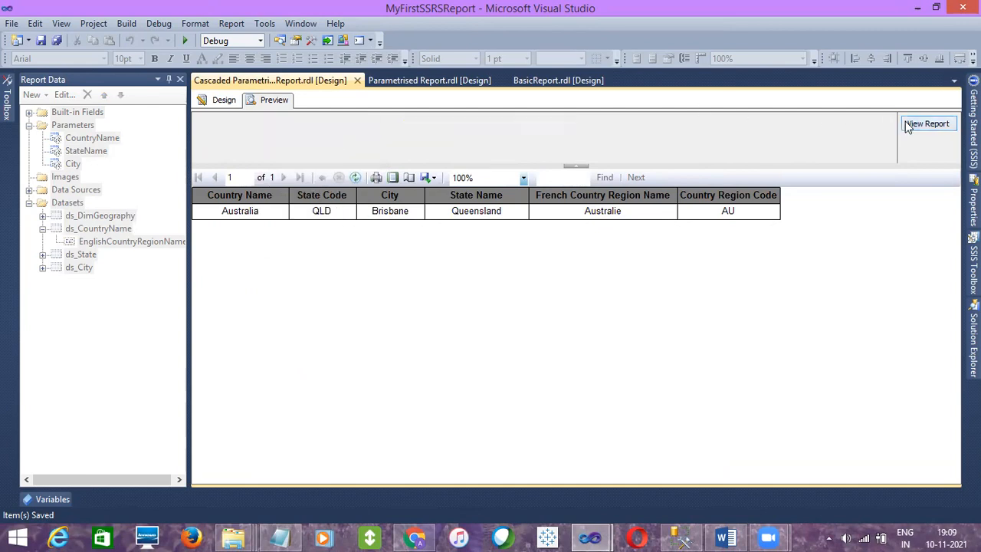
Step: Select all states for State Name, refresh the parameters and check the City choices
click(514, 126)
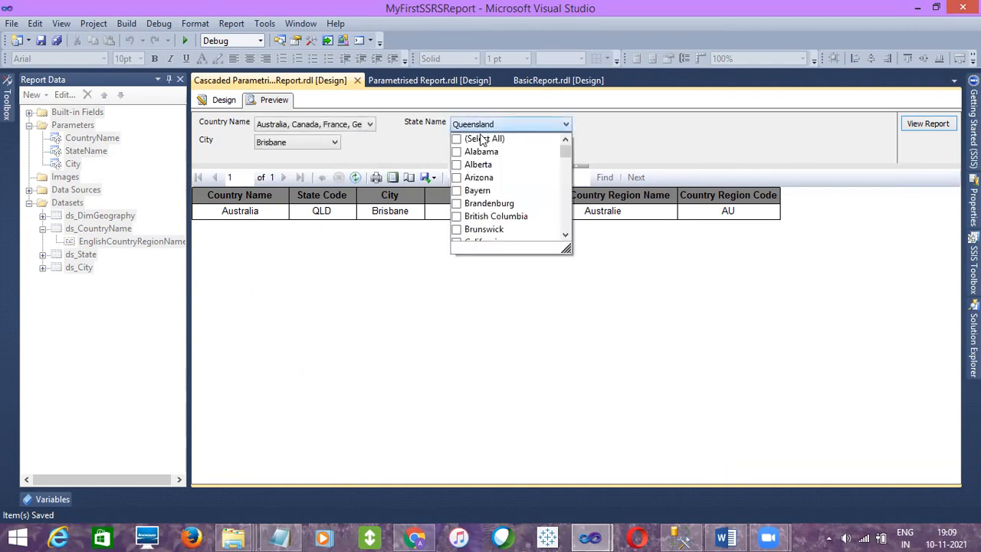
click(456, 140)
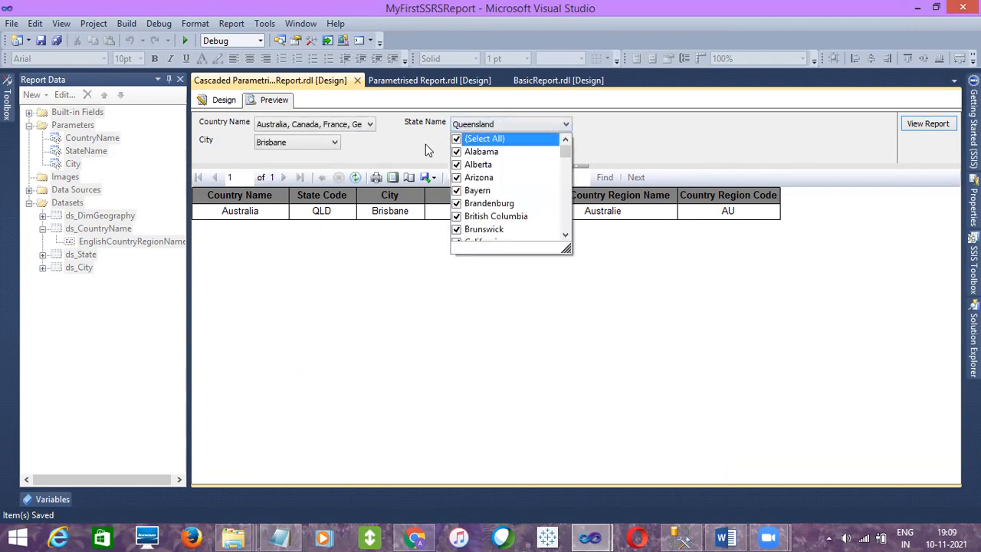
click(424, 147)
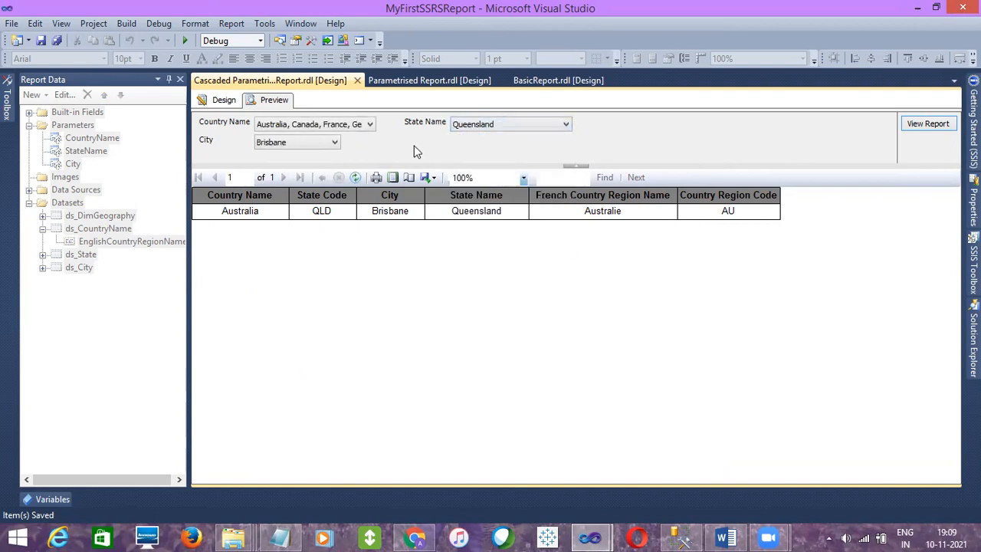
click(929, 125)
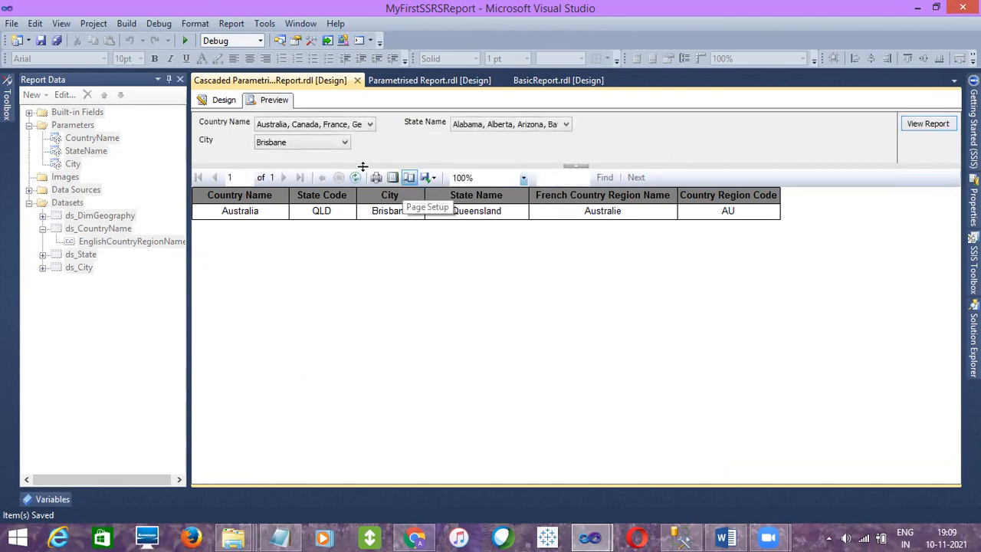
click(314, 144)
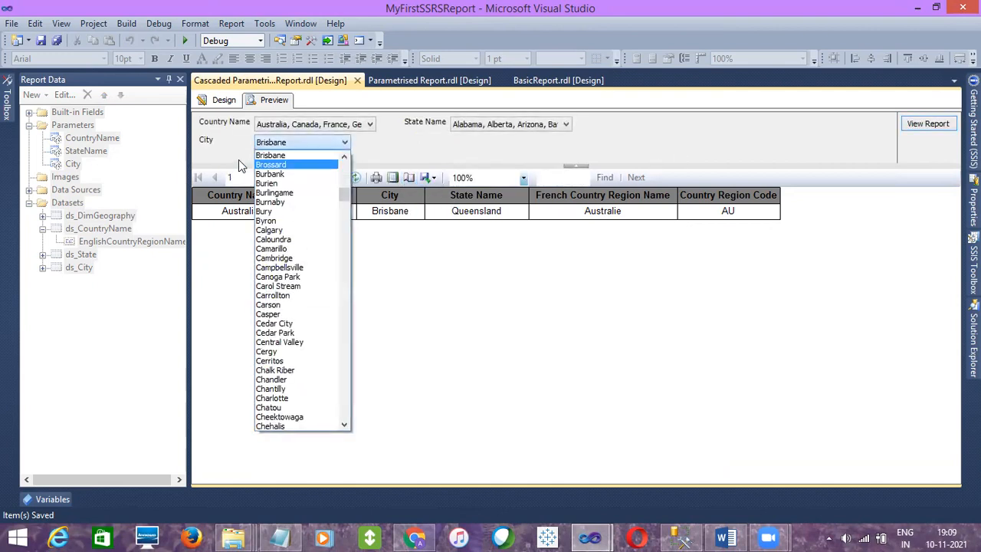
Step: Allow multiple values for the City parameter, preview the report, and return to its design
click(224, 101)
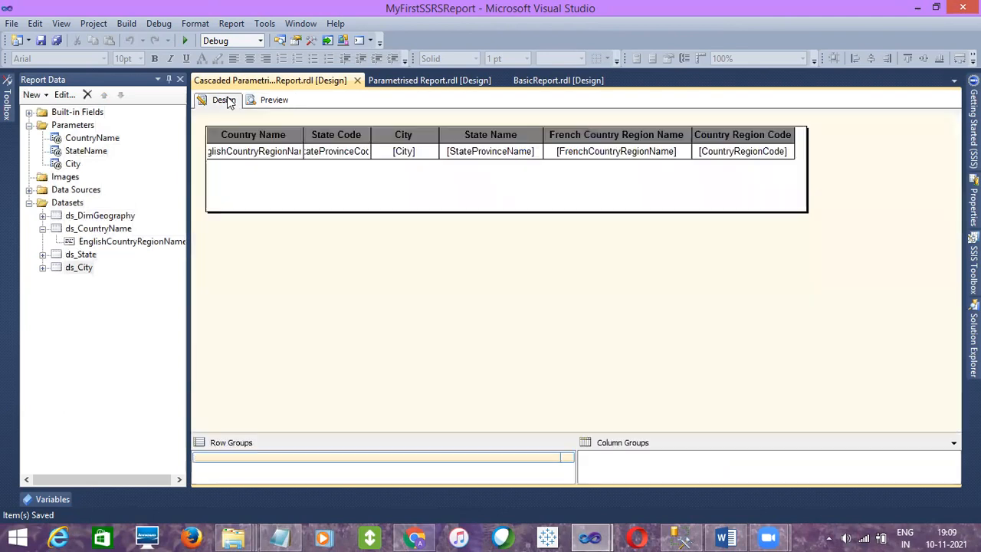
double_click(69, 165)
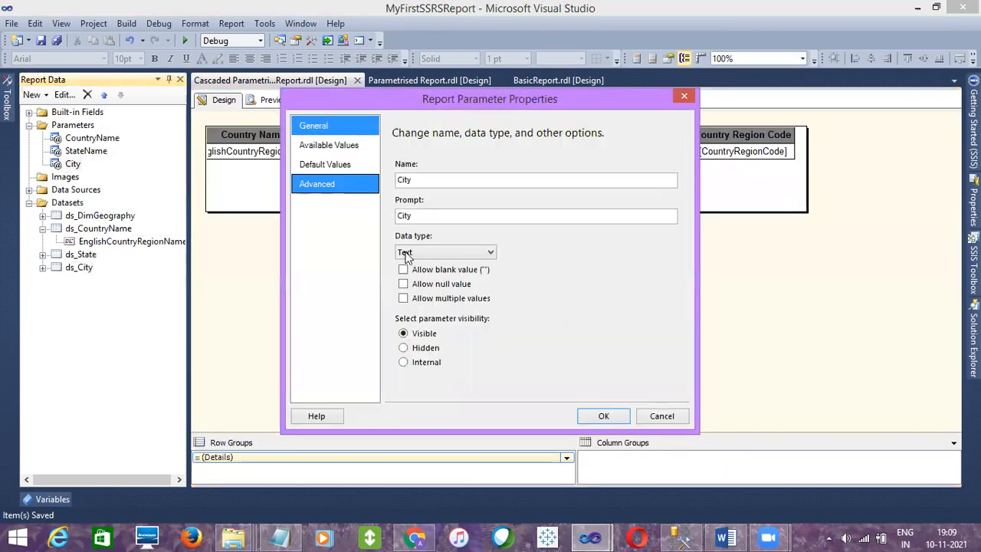
click(403, 299)
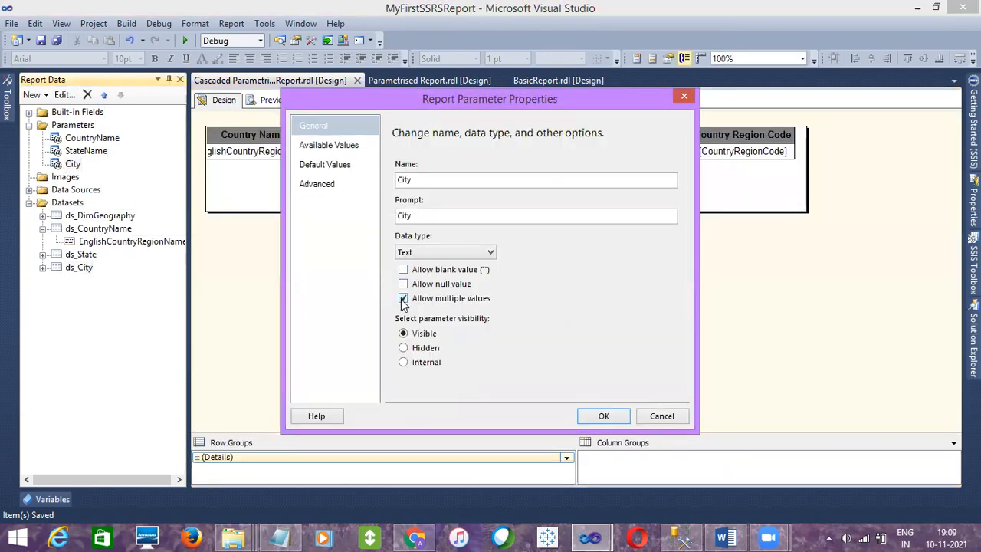
click(604, 416)
click(265, 100)
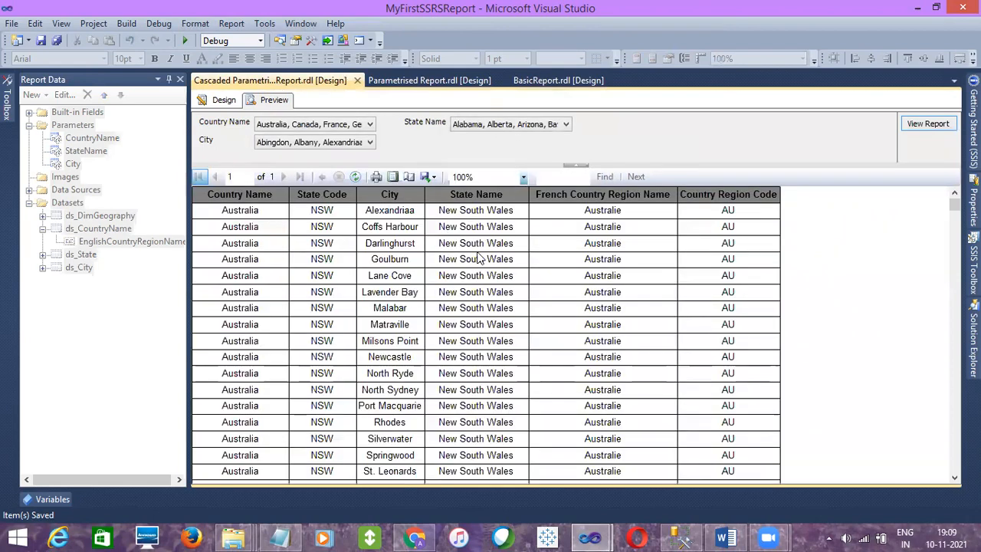
click(220, 100)
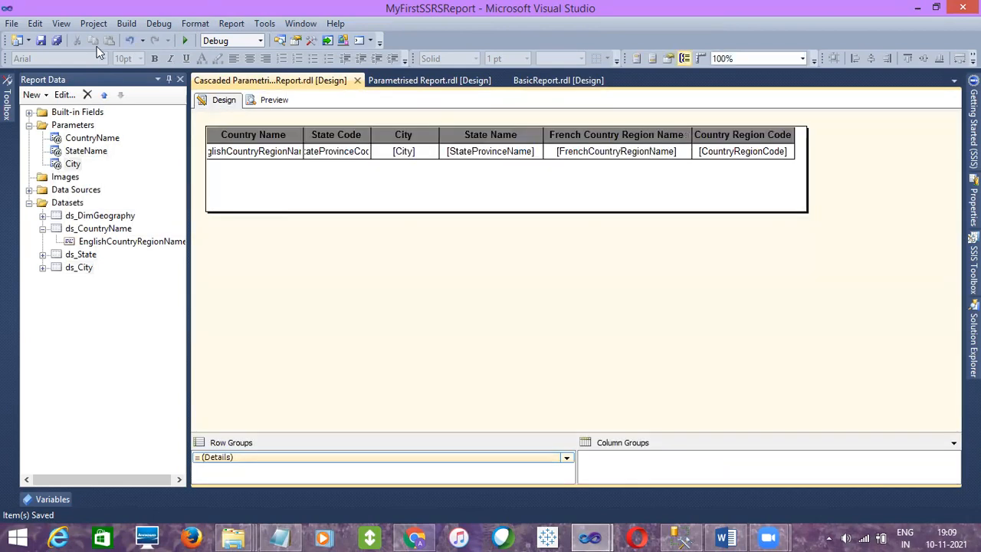
click(256, 157)
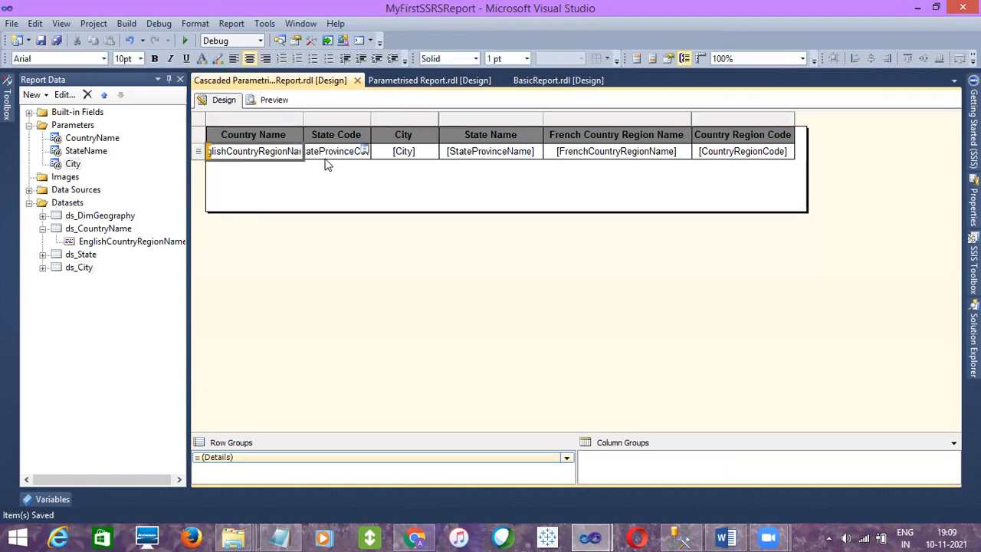
click(330, 154)
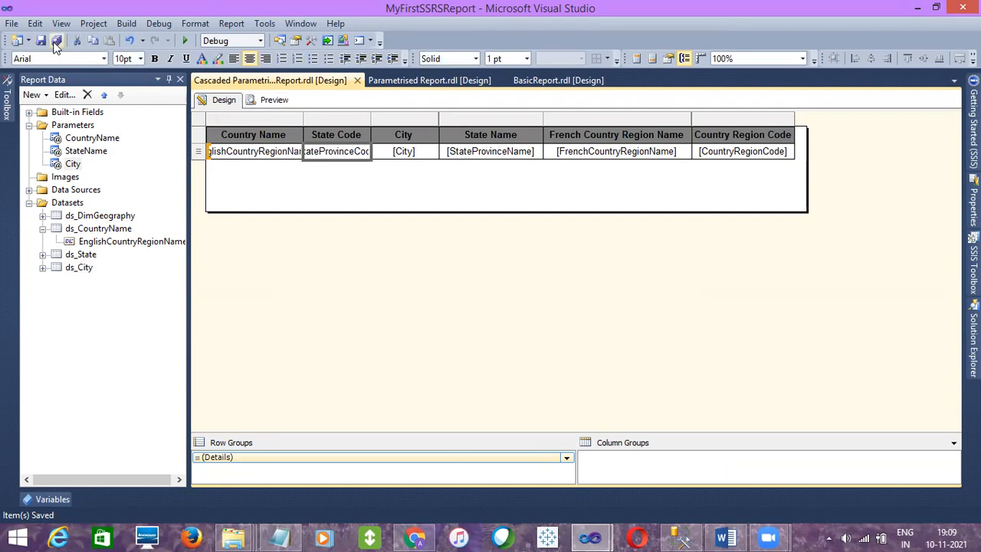
click(298, 222)
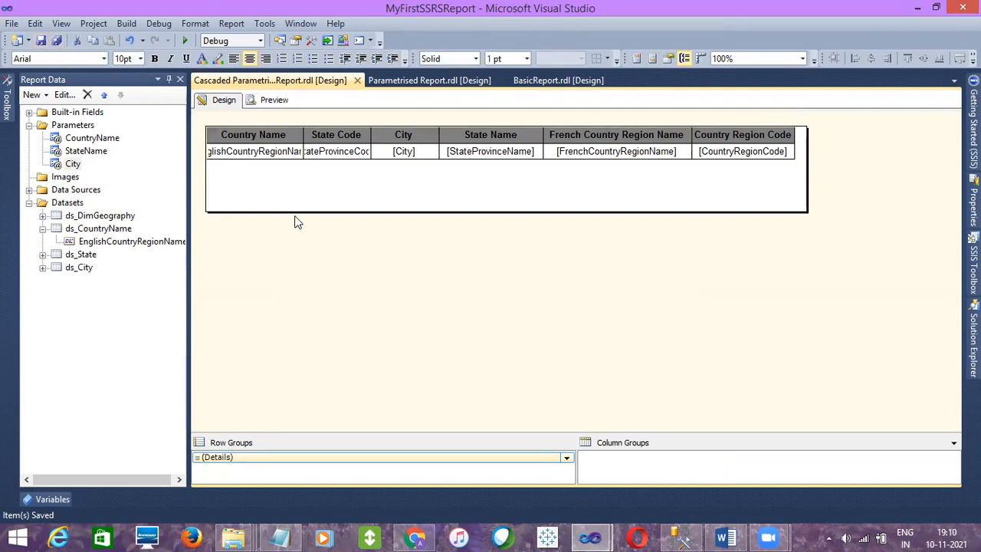
click(247, 143)
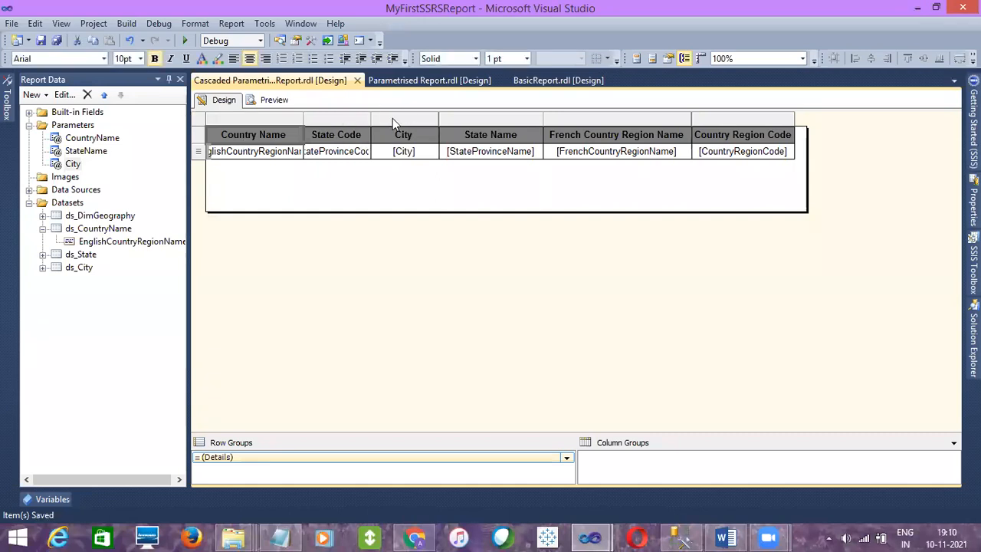